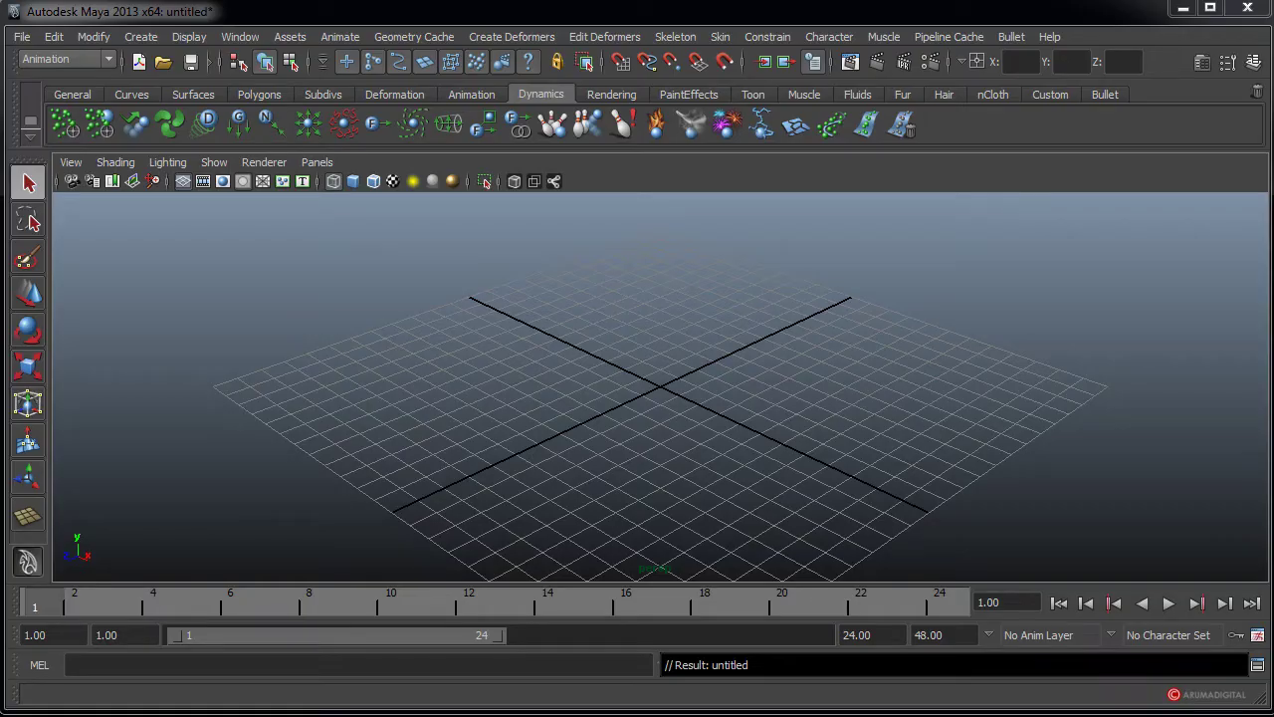
- Create a polygon torus on the grid, forming a thin ring around the origin
{"action": "left_click", "coordinate": [141, 37]}
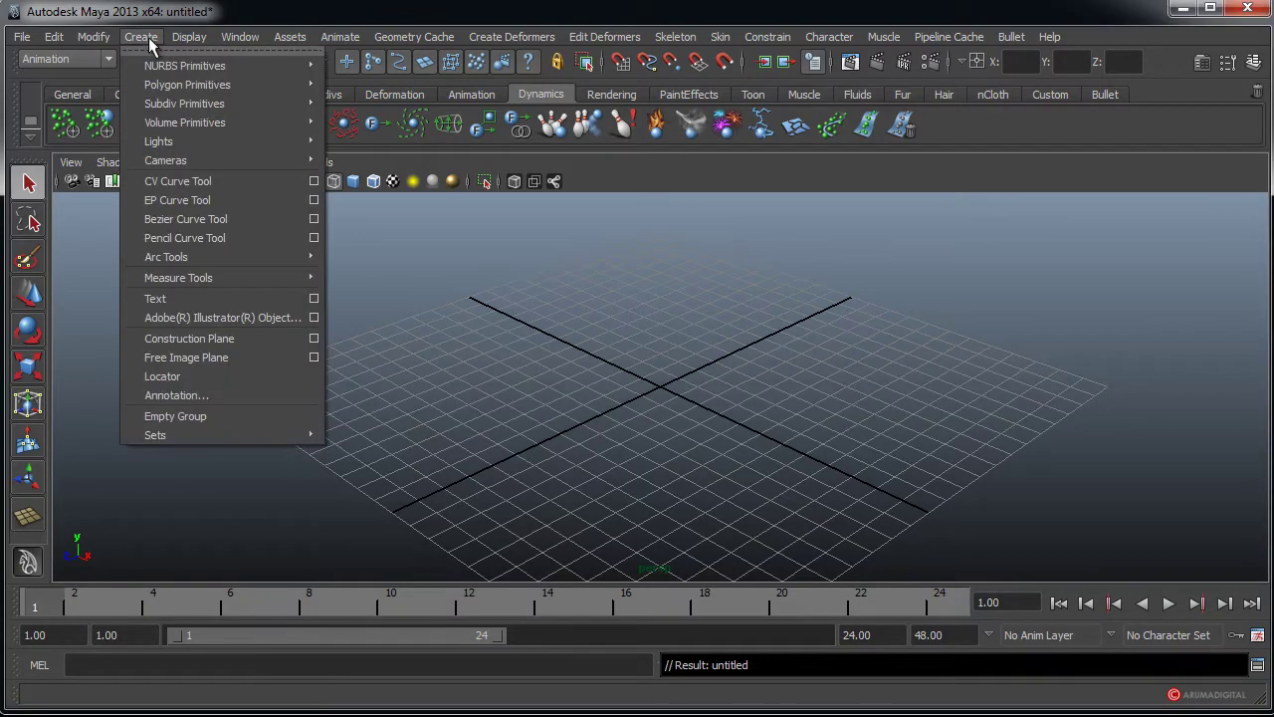
{"action": "mouse_move", "coordinate": [169, 86]}
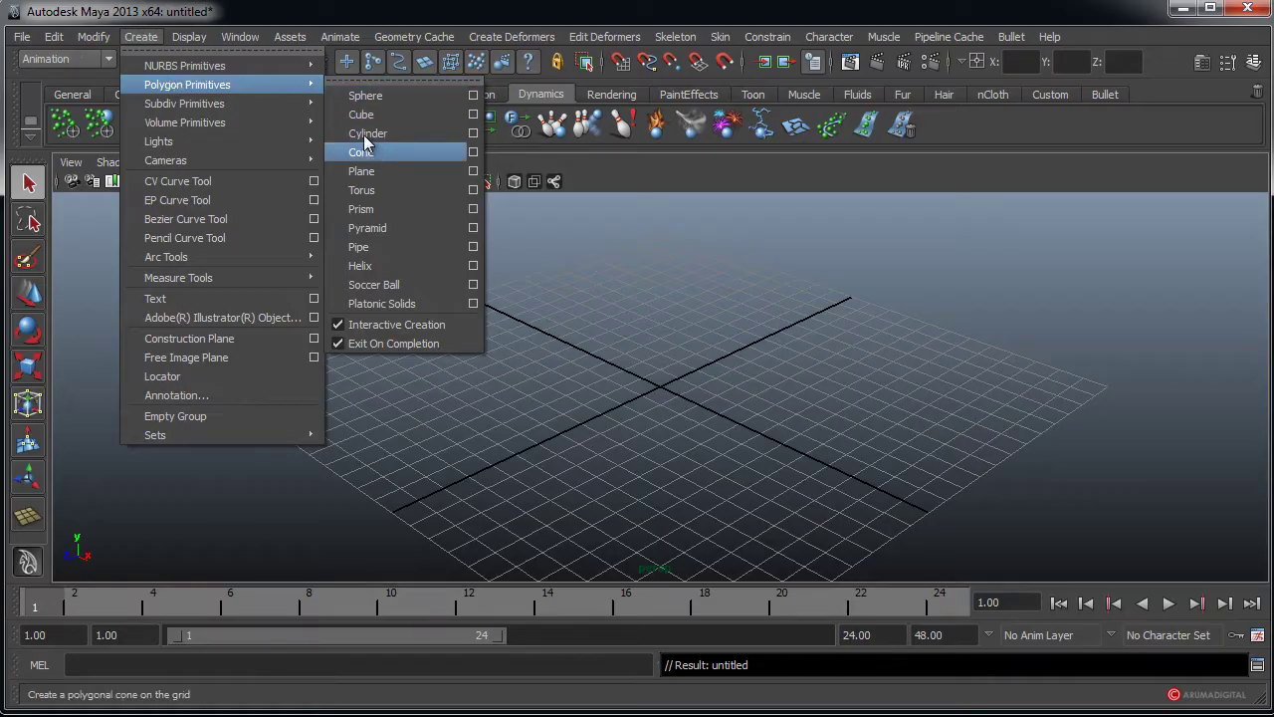
{"action": "left_click", "coordinate": [363, 190]}
{"action": "left_click_drag", "start_coordinate": [674, 399], "coordinate": [759, 326]}
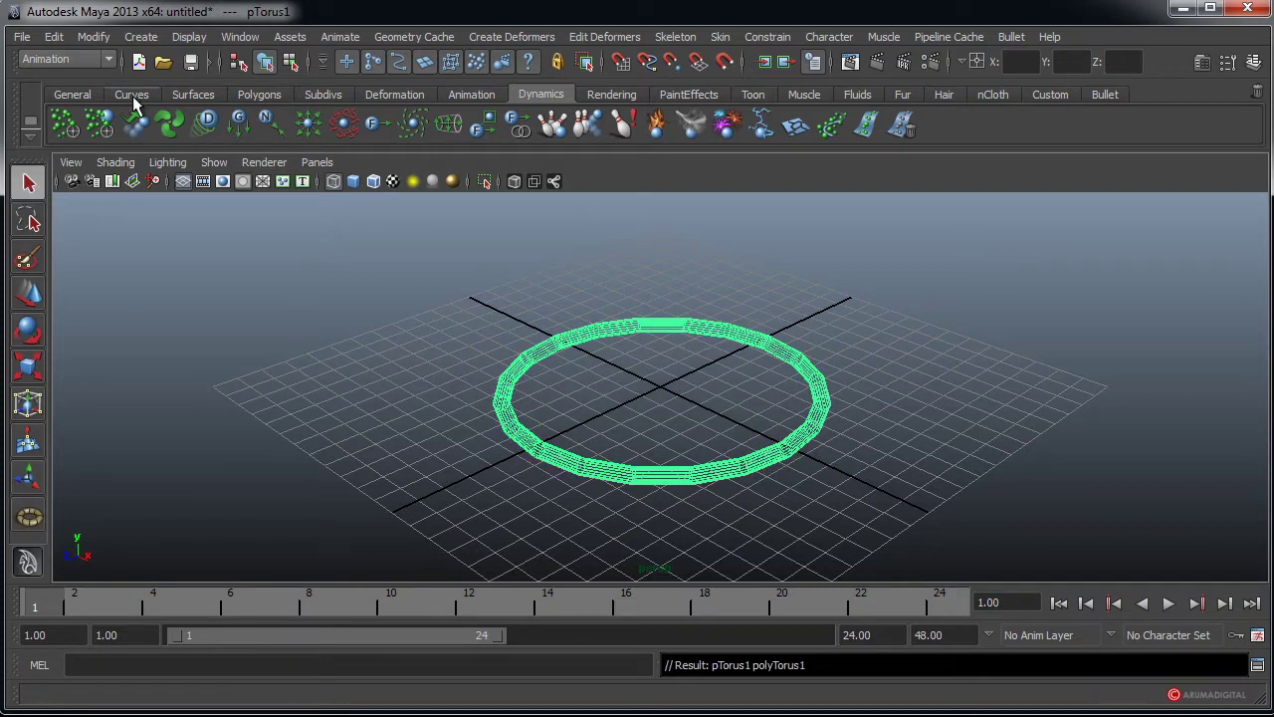
- Smooth the torus mesh with the Polygons menu set's Smooth operation
{"action": "left_click", "coordinate": [84, 58]}
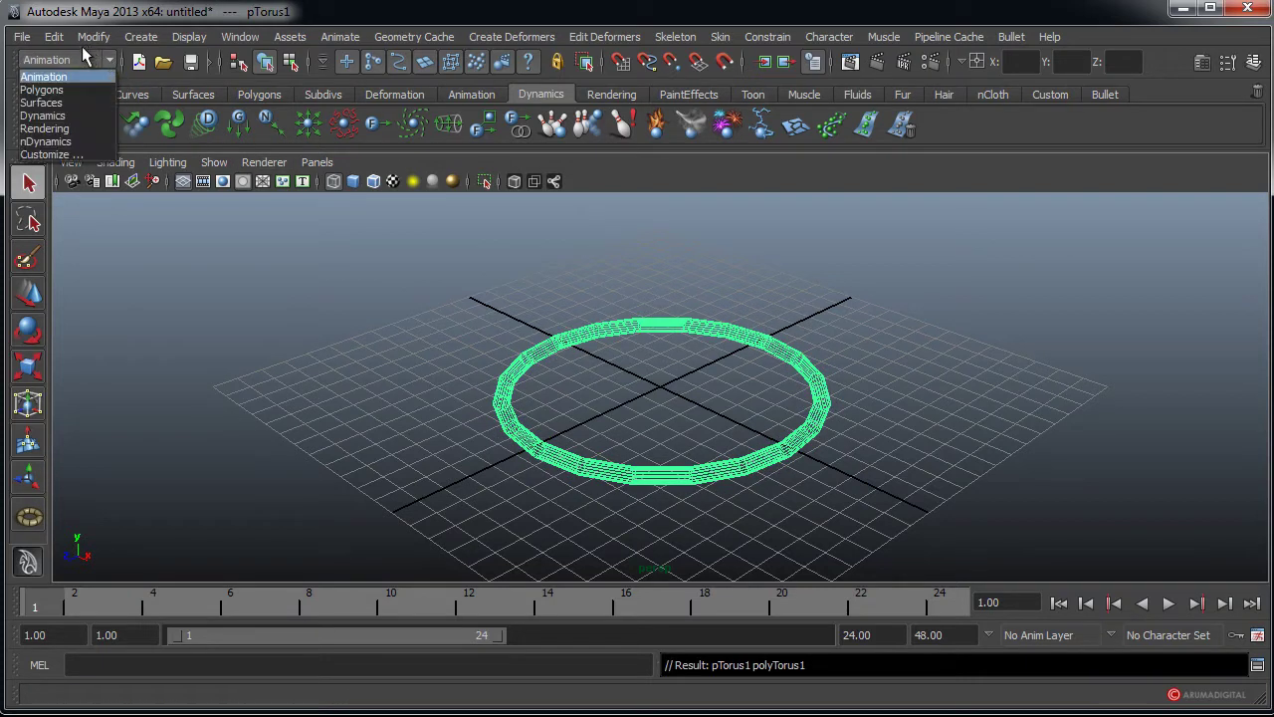
{"action": "left_click", "coordinate": [53, 91]}
{"action": "left_click", "coordinate": [379, 37]}
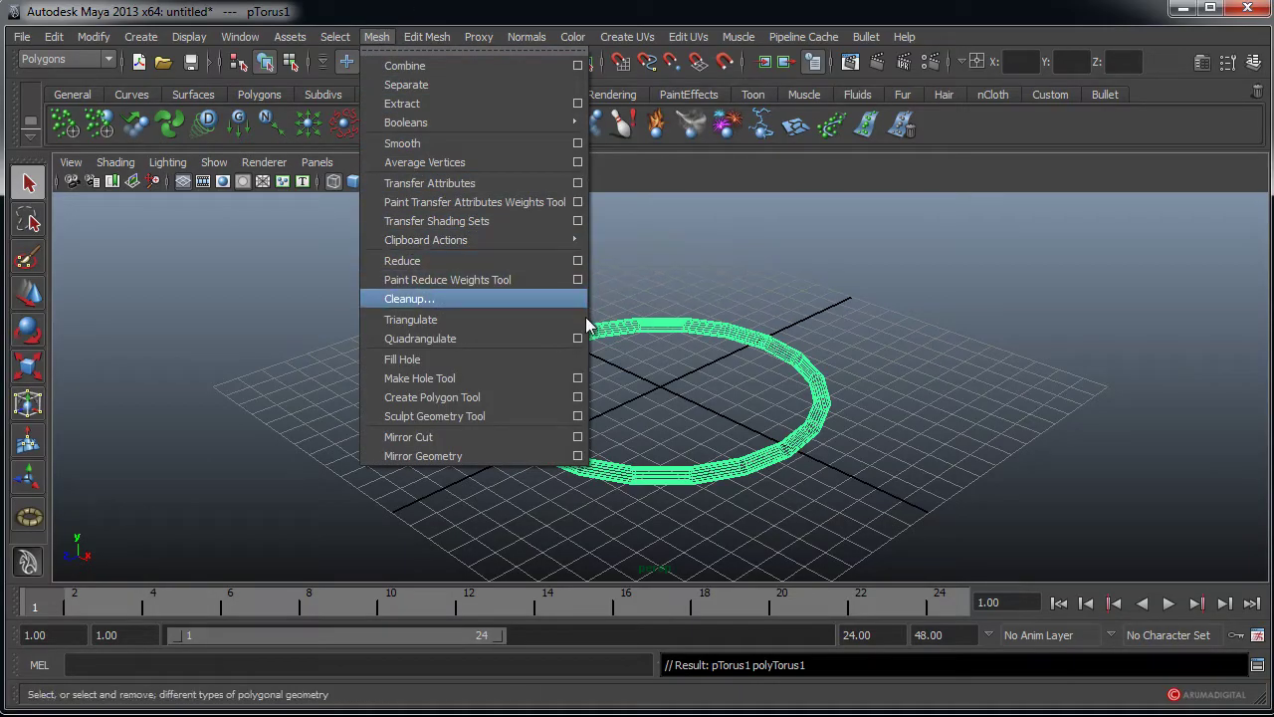
{"action": "left_click", "coordinate": [431, 144]}
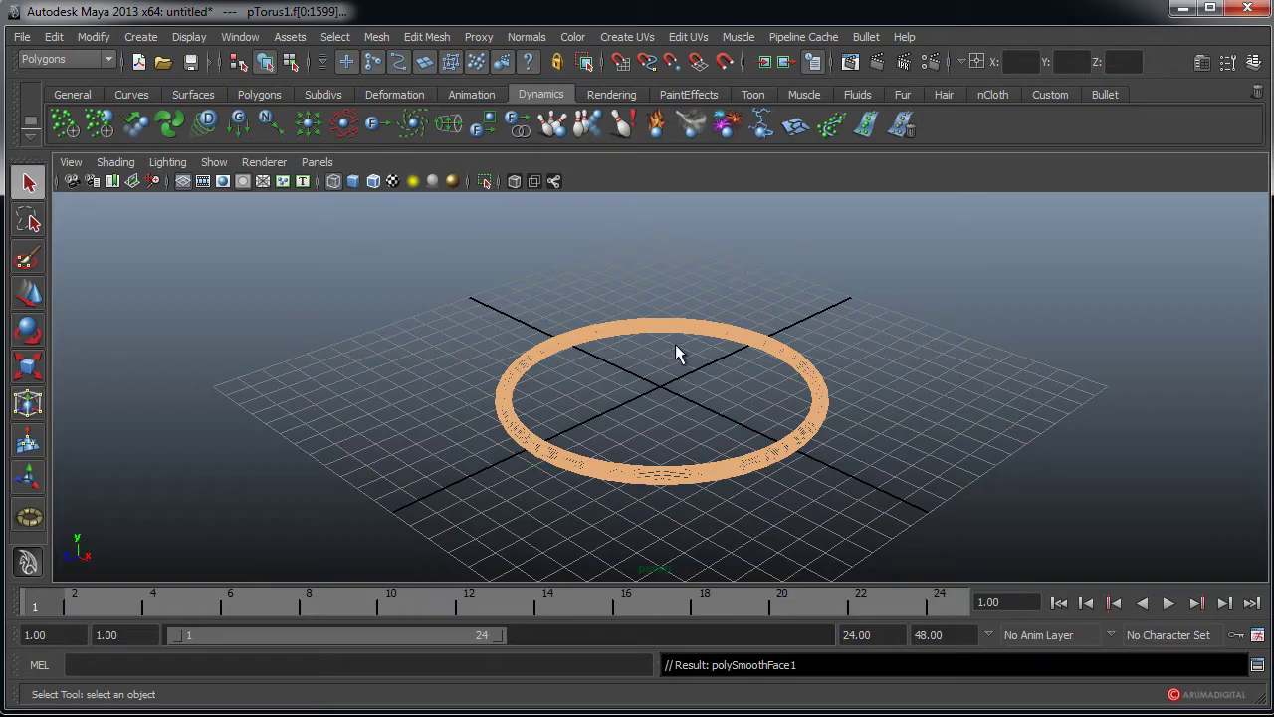
- Switch the viewport to smooth shaded display and reselect the torus as a whole object
{"action": "left_click_drag", "start_coordinate": [631, 361], "coordinate": [584, 313], "text": "alt"}
{"action": "right_click_drag", "start_coordinate": [617, 375], "coordinate": [852, 379], "text": "alt"}
{"action": "left_click_drag", "start_coordinate": [848, 369], "coordinate": [802, 375], "text": "alt"}
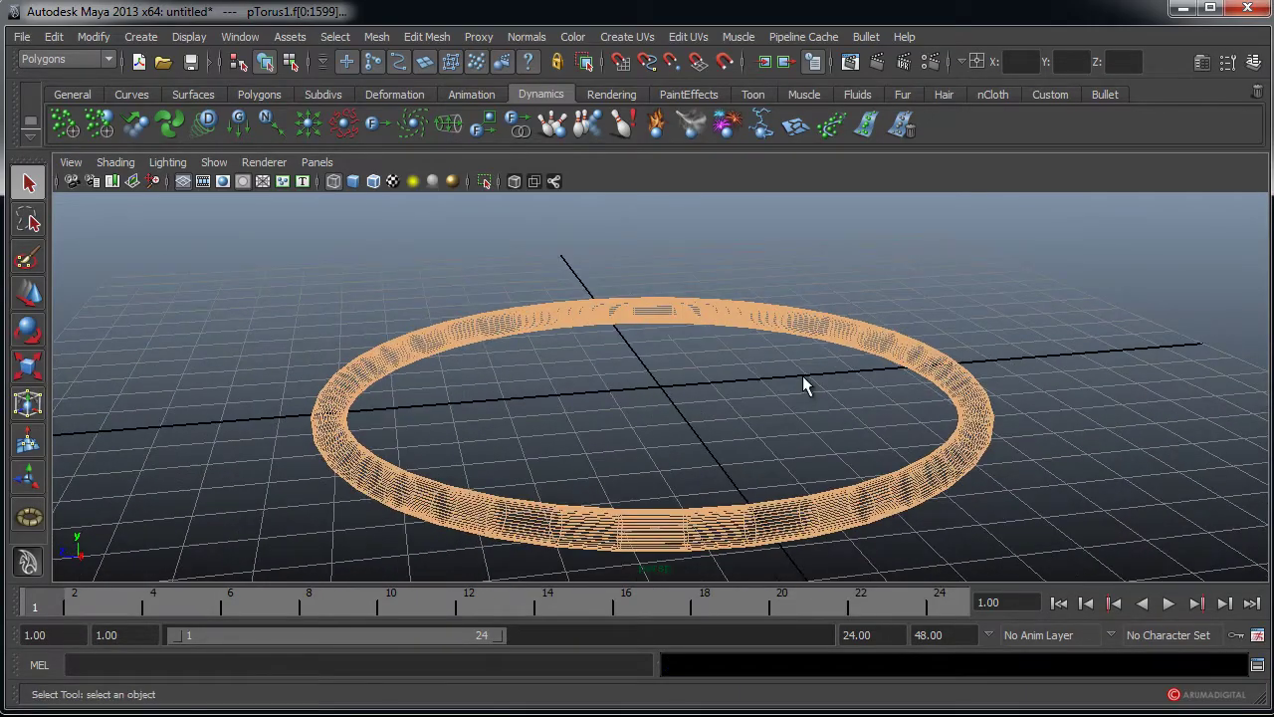
{"action": "key", "text": "5"}
{"action": "right_click_drag", "start_coordinate": [803, 375], "coordinate": [814, 286], "text": "alt"}
{"action": "left_click", "coordinate": [815, 286]}
{"action": "mouse_move", "coordinate": [865, 383]}
{"action": "left_mouse_down", "text": "alt"}
{"action": "mouse_move", "coordinate": [872, 351]}
{"action": "mouse_move", "coordinate": [899, 379]}
{"action": "left_mouse_up", "text": "alt"}
{"action": "left_click", "coordinate": [790, 483]}
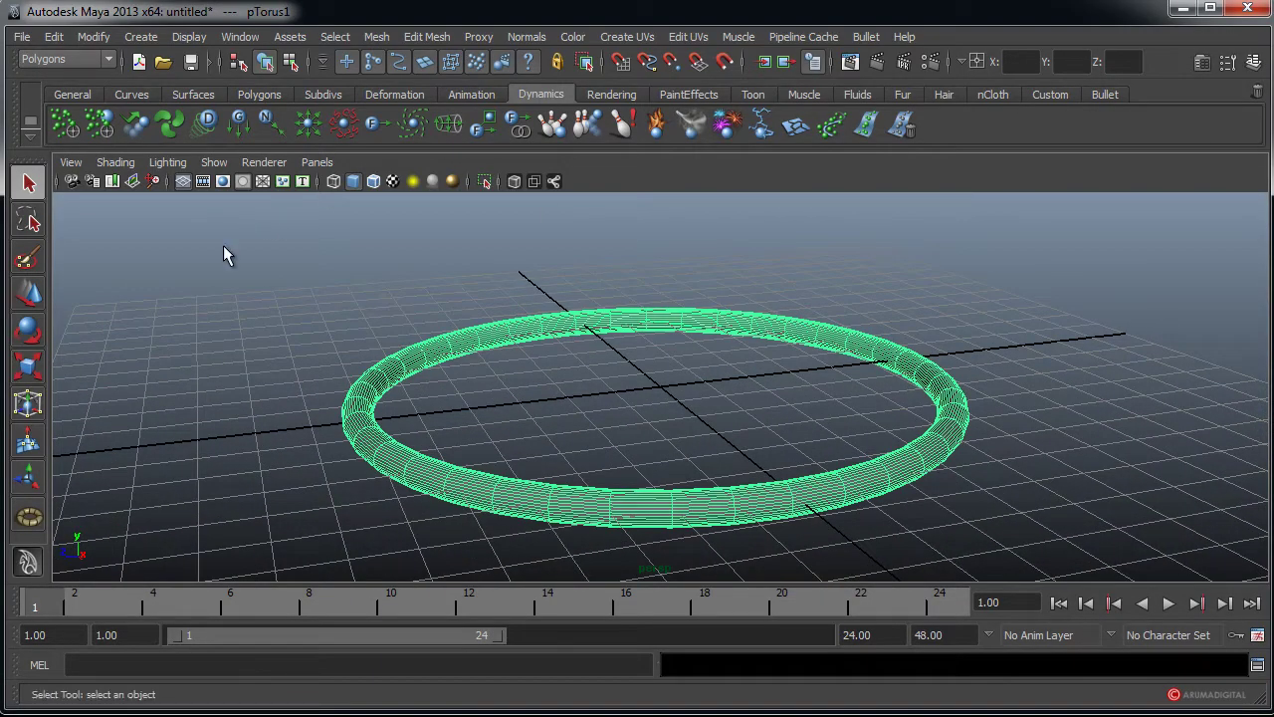
- Scale the torus up along its Y axis so it forms a taller, band-shaped ring
{"action": "key", "text": "r"}
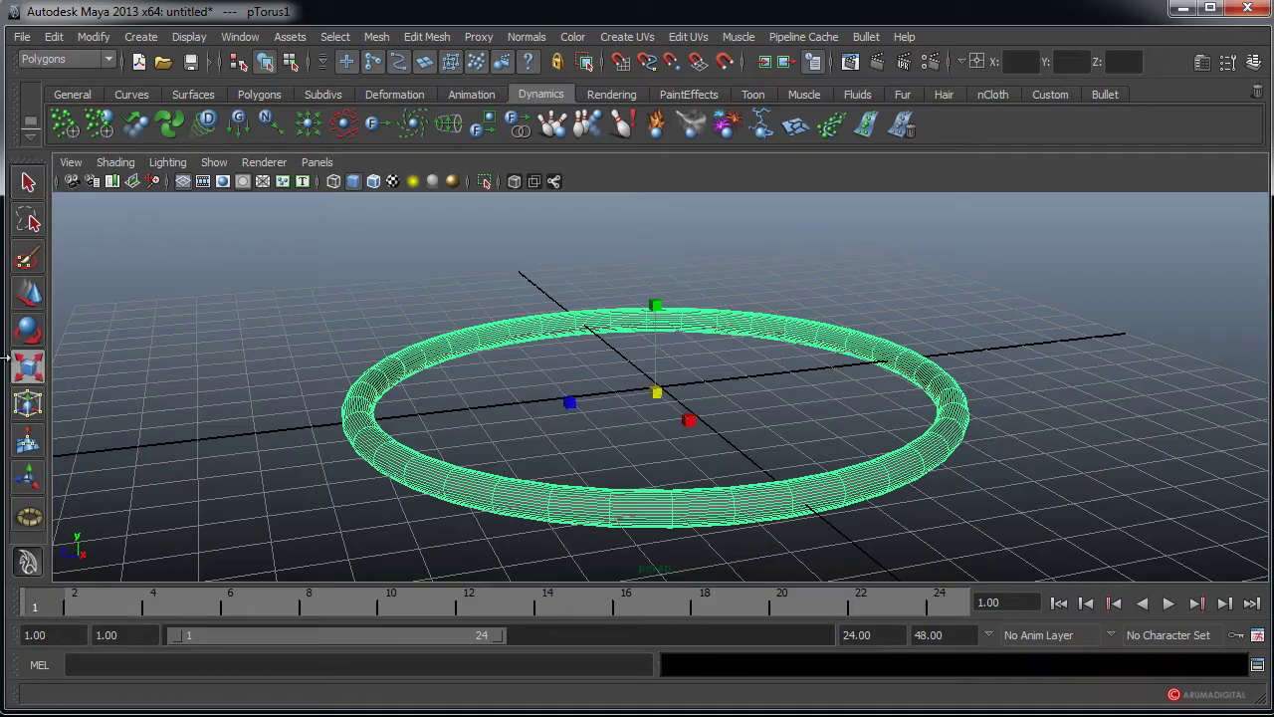
{"action": "right_click_drag", "start_coordinate": [819, 369], "coordinate": [677, 315], "text": "alt"}
{"action": "left_click_drag", "start_coordinate": [655, 304], "coordinate": [678, 187]}
{"action": "right_click_drag", "start_coordinate": [715, 290], "coordinate": [643, 293], "text": "alt"}
{"action": "left_click_drag", "start_coordinate": [659, 302], "coordinate": [660, 293]}
{"action": "mouse_move", "coordinate": [754, 307]}
{"action": "left_mouse_down", "text": "alt"}
{"action": "mouse_move", "coordinate": [787, 316]}
{"action": "mouse_move", "coordinate": [667, 351]}
{"action": "mouse_move", "coordinate": [732, 294]}
{"action": "left_mouse_up", "text": "alt"}
{"action": "left_click", "coordinate": [735, 290]}
{"action": "left_click_drag", "start_coordinate": [785, 375], "coordinate": [809, 398], "text": "alt"}
{"action": "left_click", "coordinate": [810, 436]}
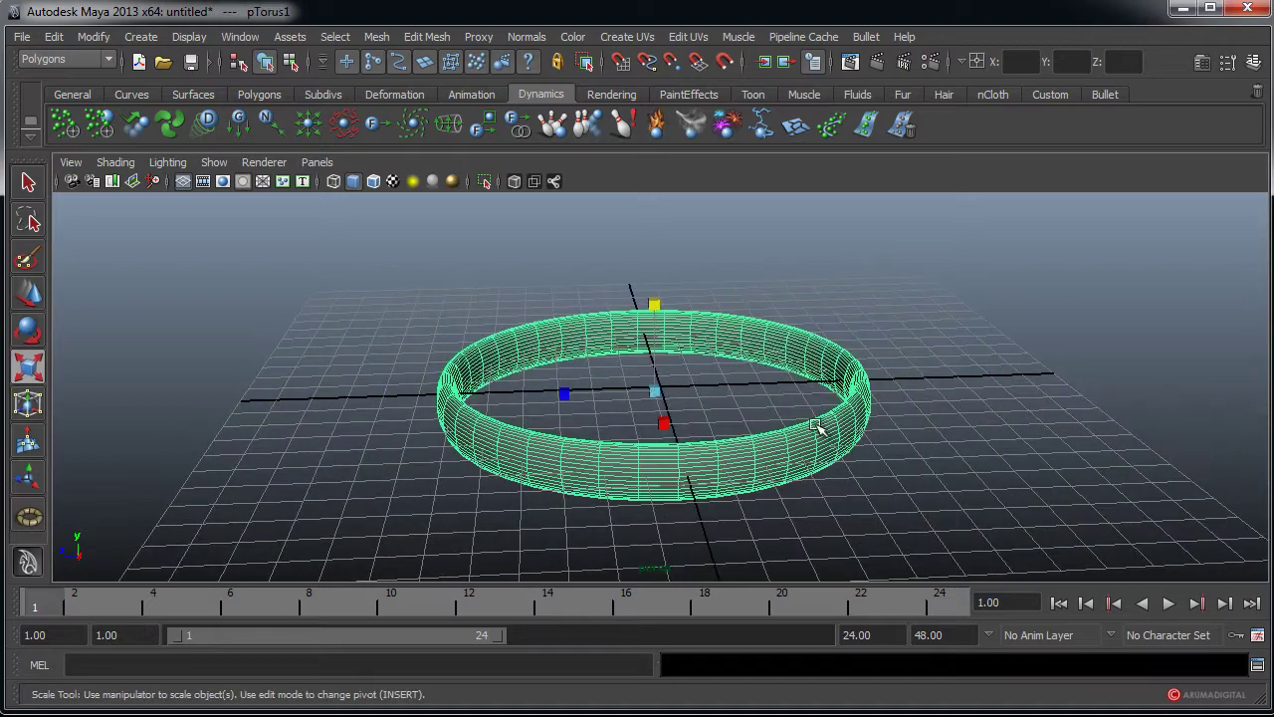
- Move the ring up along Y so that it sits above the grid
{"action": "key", "text": "w"}
{"action": "left_click_drag", "start_coordinate": [654, 331], "coordinate": [753, 421], "text": "alt"}
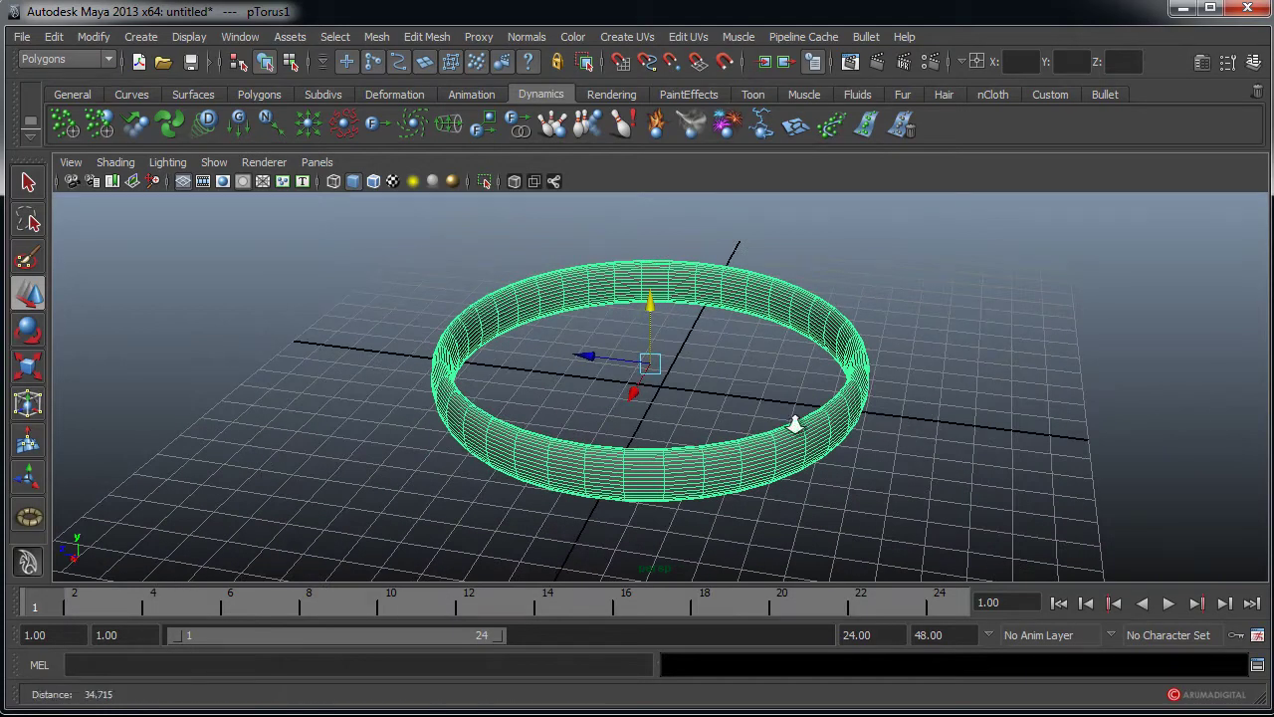
{"action": "right_click_drag", "start_coordinate": [925, 421], "coordinate": [654, 447], "text": "alt"}
{"action": "mouse_move", "coordinate": [654, 447]}
{"action": "left_mouse_down", "text": "alt"}
{"action": "mouse_move", "coordinate": [609, 441]}
{"action": "mouse_move", "coordinate": [602, 464]}
{"action": "mouse_move", "coordinate": [637, 454]}
{"action": "left_mouse_up", "text": "alt"}
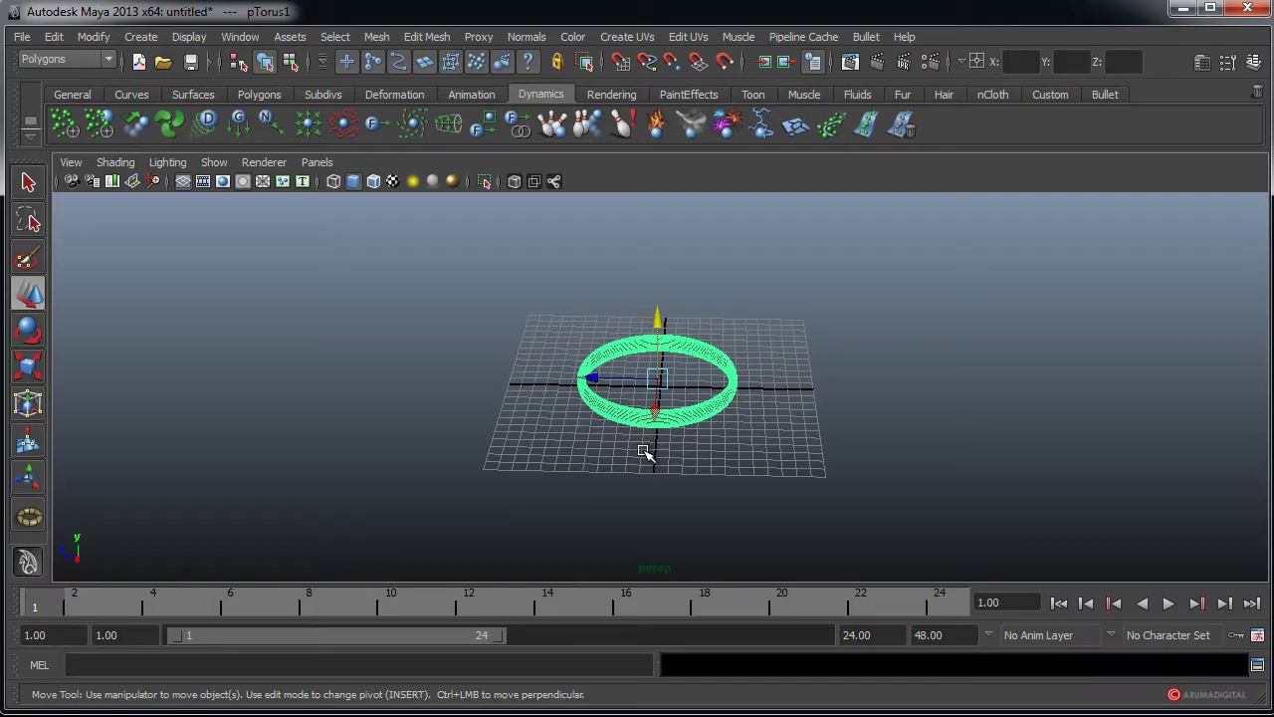
{"action": "left_click_drag", "start_coordinate": [644, 451], "coordinate": [701, 439], "text": "alt"}
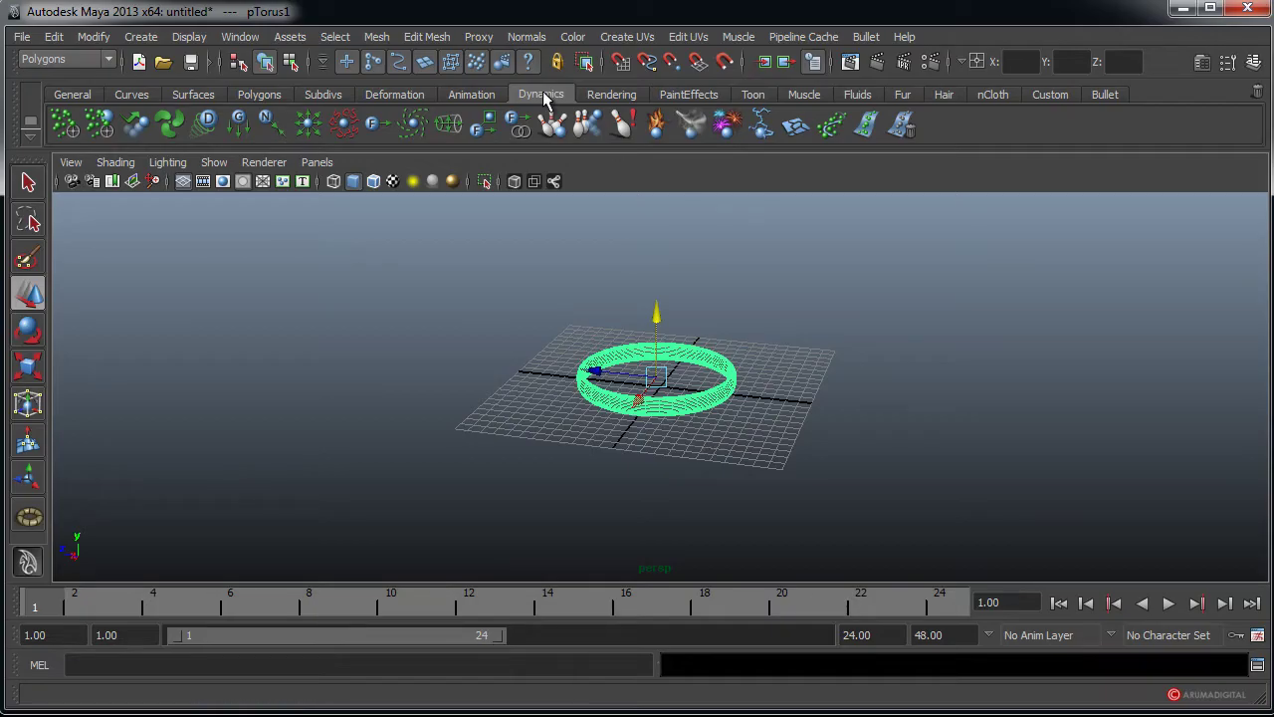
- Create a large polygon ground plane extending well beyond the grid under the ring and make it a passive rigid body
{"action": "left_click", "coordinate": [158, 37]}
{"action": "mouse_move", "coordinate": [179, 84]}
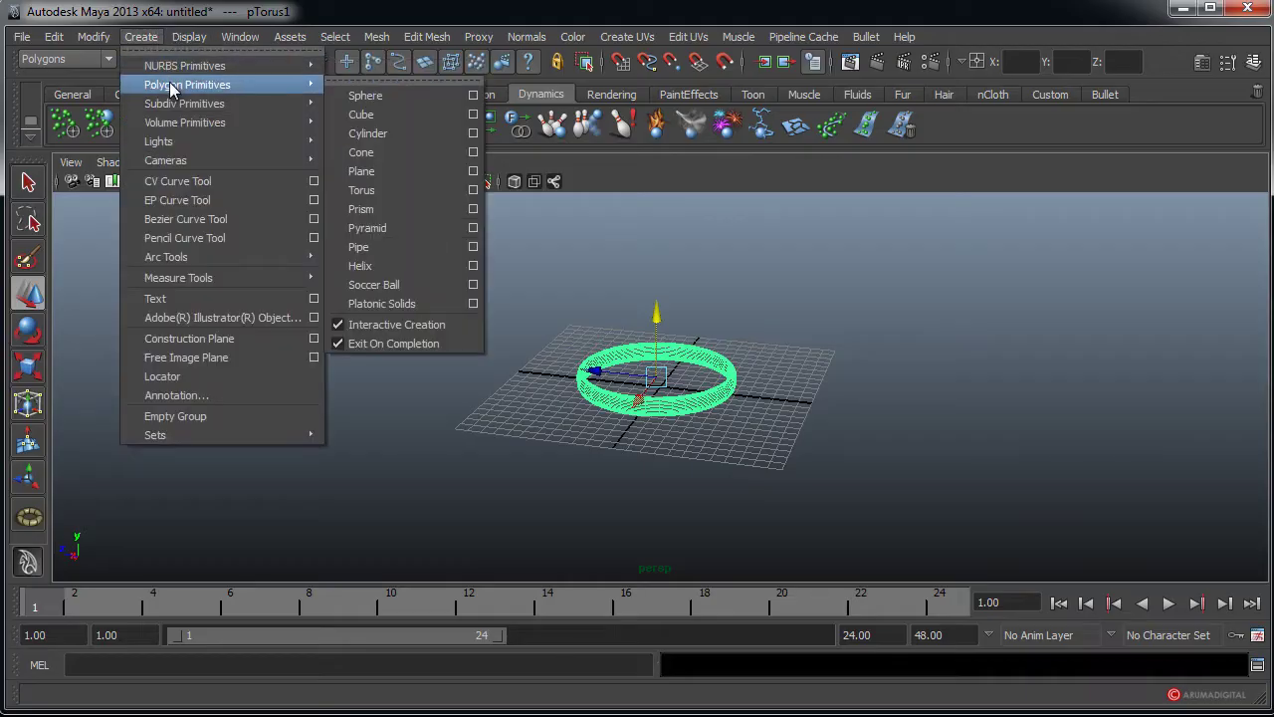
{"action": "left_click", "coordinate": [362, 171]}
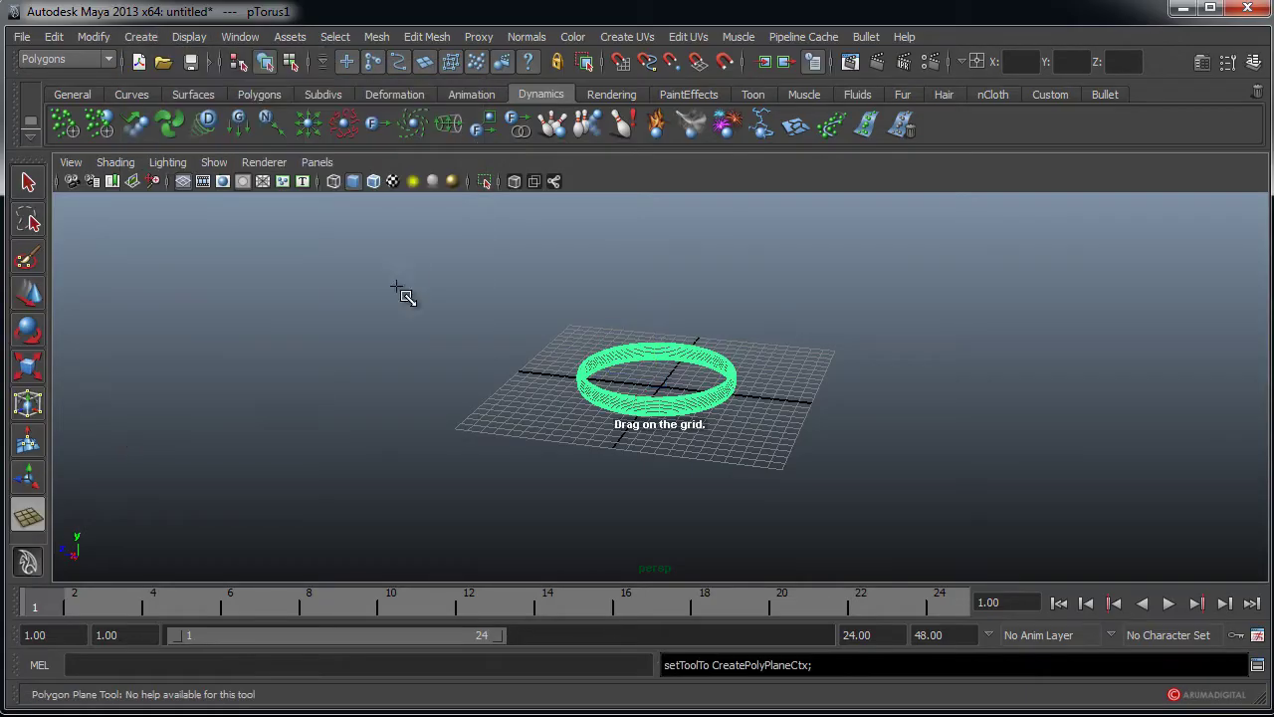
{"action": "left_click_drag", "start_coordinate": [249, 229], "coordinate": [1105, 622]}
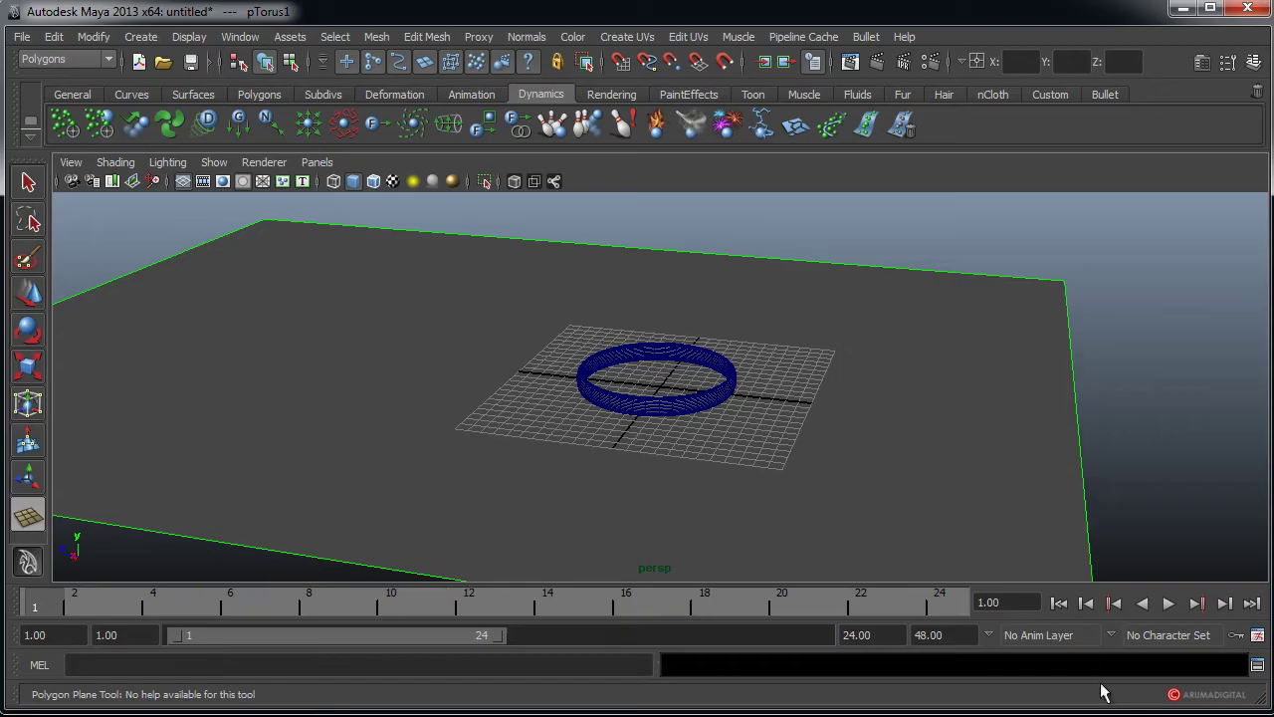
{"action": "right_click_drag", "start_coordinate": [784, 354], "coordinate": [944, 336], "text": "alt"}
{"action": "mouse_move", "coordinate": [944, 337]}
{"action": "left_mouse_down", "text": "alt"}
{"action": "mouse_move", "coordinate": [956, 328]}
{"action": "mouse_move", "coordinate": [947, 308]}
{"action": "mouse_move", "coordinate": [946, 318]}
{"action": "left_mouse_up", "text": "alt"}
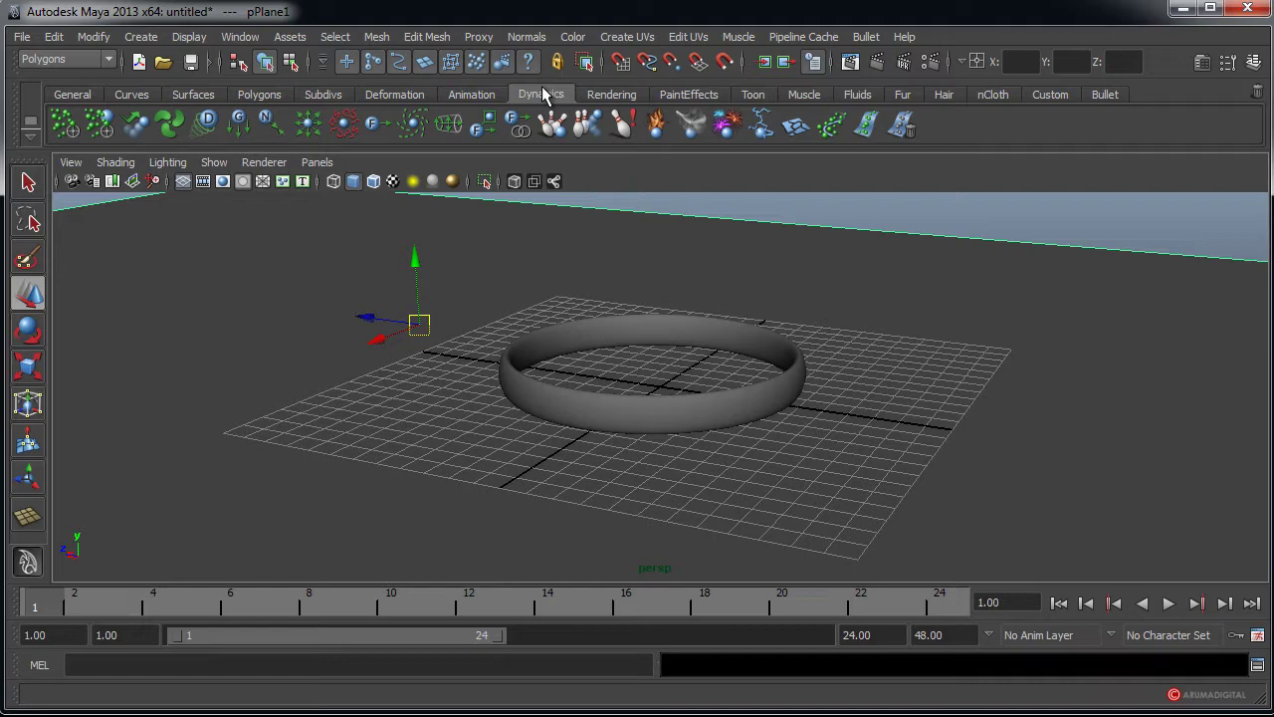
{"action": "left_click", "coordinate": [588, 122]}
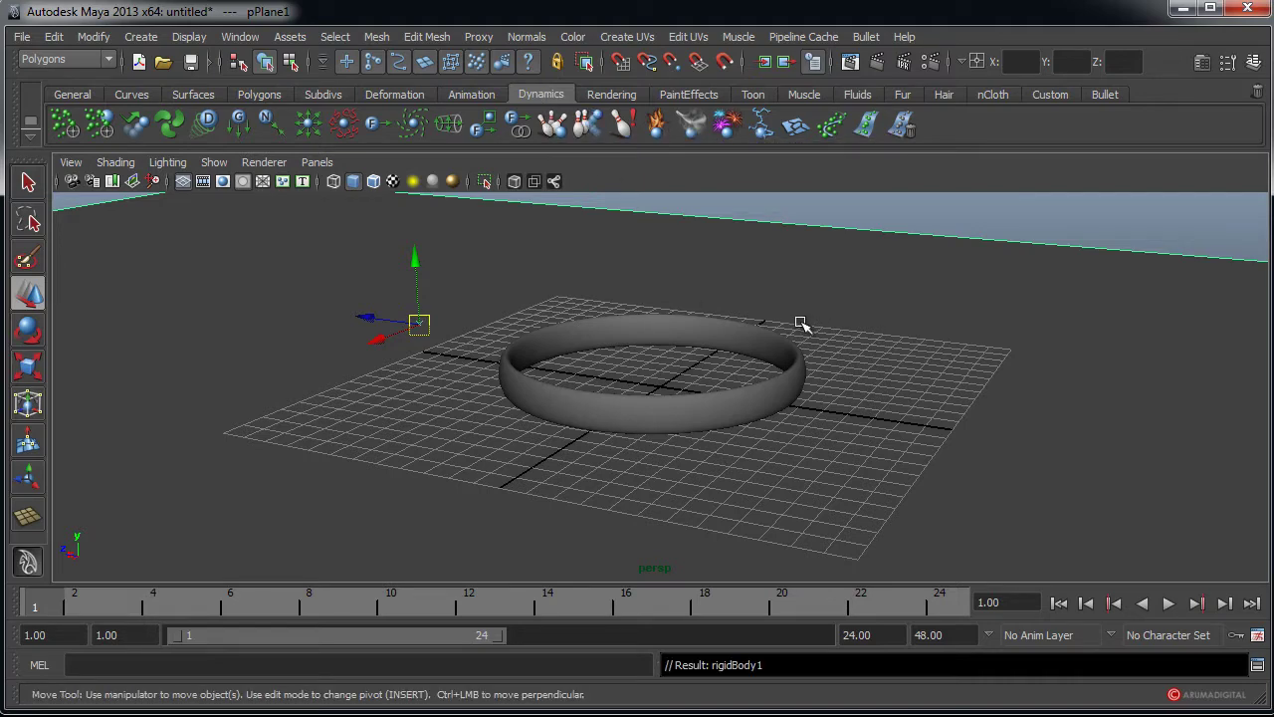
- Duplicate the ring and move the copy up and sideways along Z to about 0.29, 4.18, 5.61 cm
{"action": "left_click", "coordinate": [763, 342]}
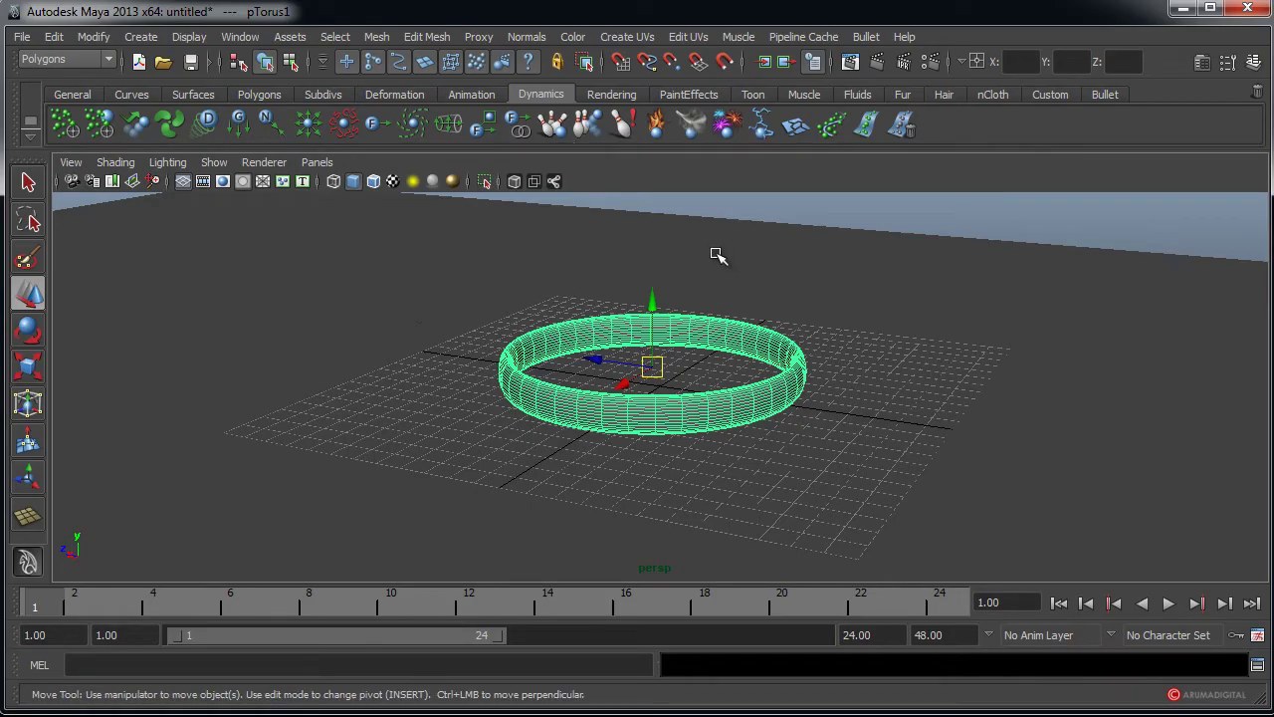
{"action": "key", "text": "ctrl+d"}
{"action": "left_click_drag", "start_coordinate": [667, 299], "coordinate": [654, 222]}
{"action": "mouse_move", "coordinate": [820, 267]}
{"action": "left_mouse_down", "text": "alt"}
{"action": "mouse_move", "coordinate": [847, 245]}
{"action": "mouse_move", "coordinate": [827, 259]}
{"action": "left_mouse_up", "text": "alt"}
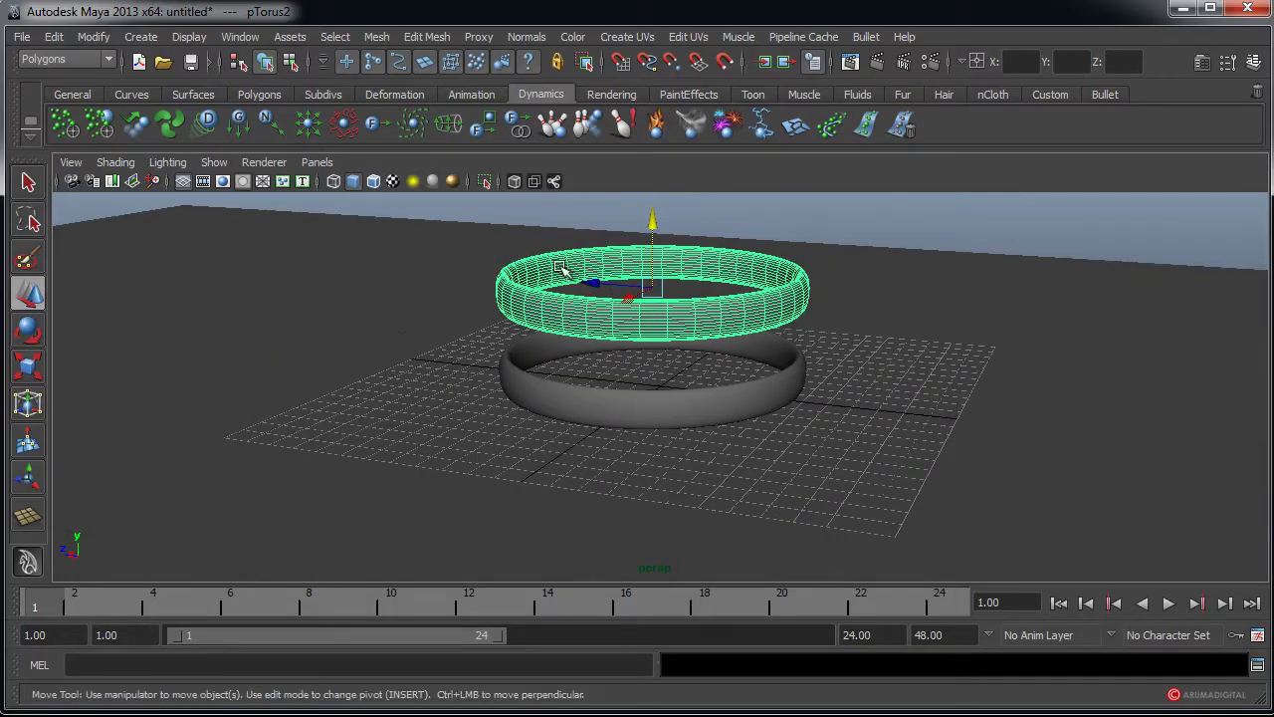
{"action": "left_click_drag", "start_coordinate": [605, 282], "coordinate": [498, 289]}
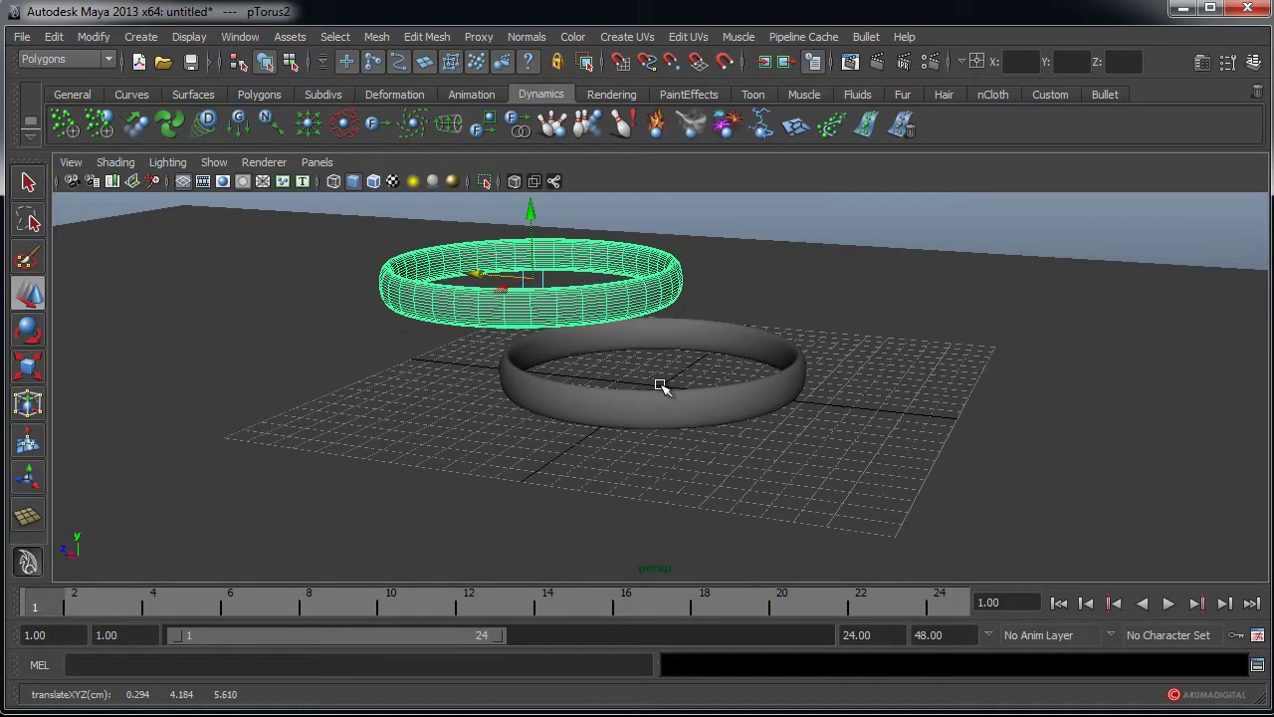
{"action": "left_click_drag", "start_coordinate": [810, 376], "coordinate": [799, 373], "text": "alt"}
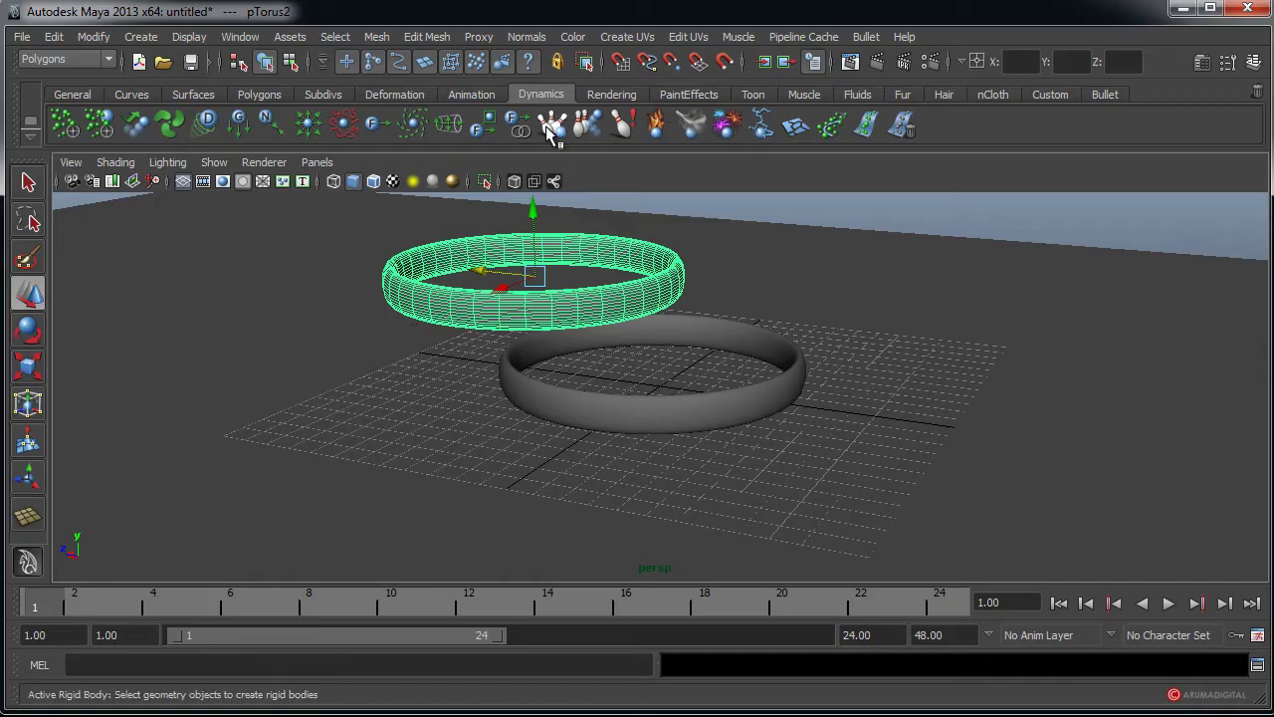
- Make the raised copy and the original lower ring active rigid bodies
{"action": "left_click", "coordinate": [548, 131]}
{"action": "left_click_drag", "start_coordinate": [674, 319], "coordinate": [640, 389], "text": "alt"}
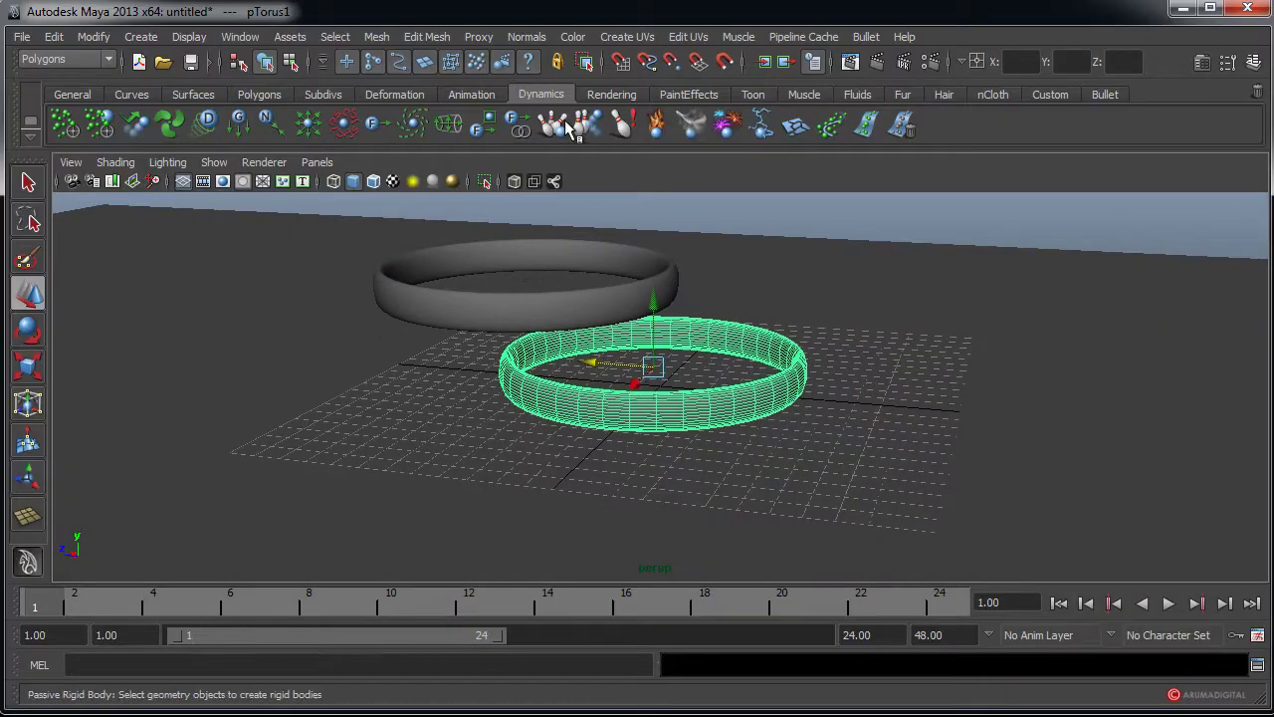
{"action": "left_click_drag", "start_coordinate": [752, 236], "coordinate": [812, 283], "text": "alt"}
{"action": "scroll", "coordinate": [812, 283], "scroll_direction": "down", "scroll_amount": 4}
{"action": "left_click_drag", "start_coordinate": [513, 340], "coordinate": [529, 346], "text": "alt"}
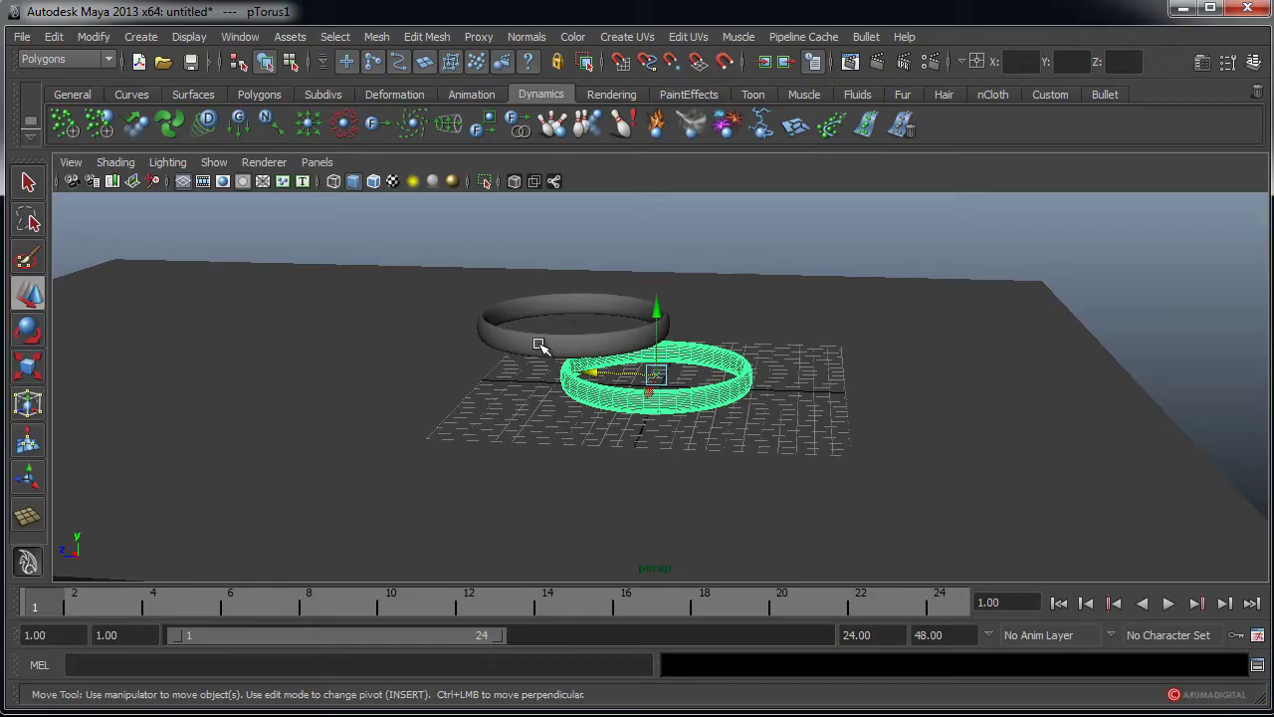
- Add a gravity field that affects both rings
{"action": "left_click", "coordinate": [539, 344]}
{"action": "left_click", "coordinate": [683, 396]}
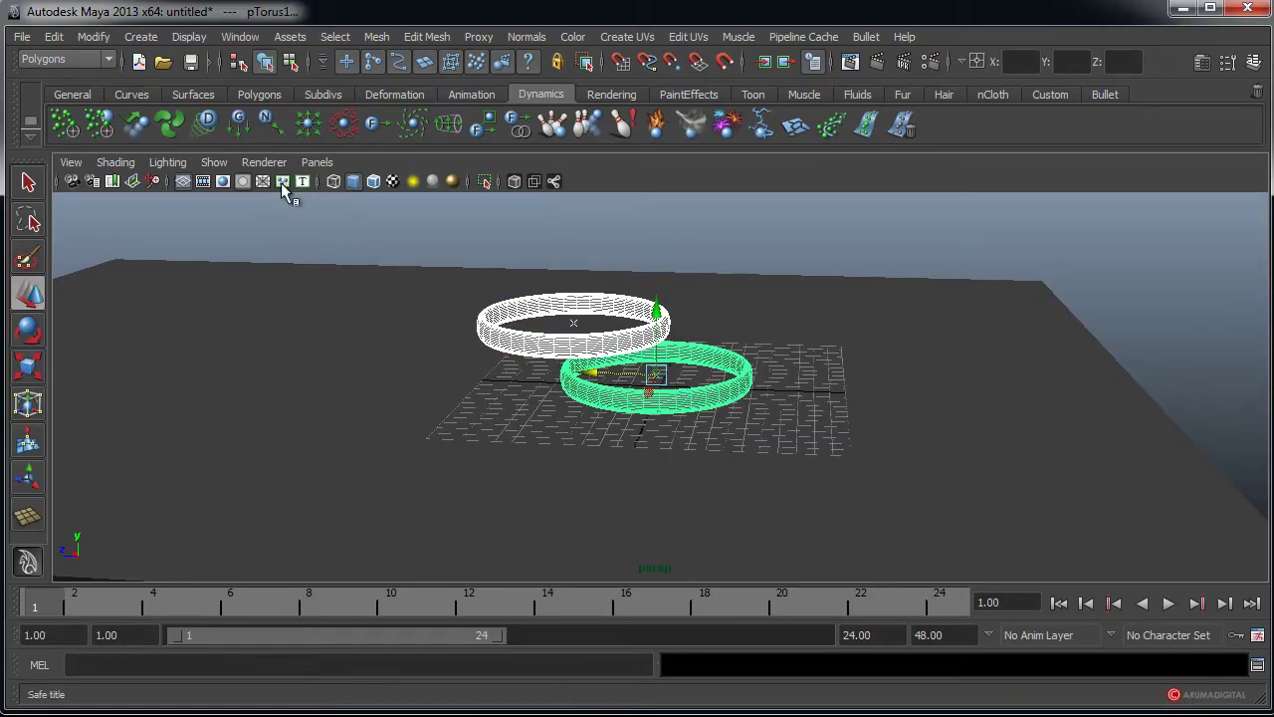
{"action": "left_click", "coordinate": [237, 132]}
{"action": "mouse_move", "coordinate": [446, 308]}
{"action": "left_mouse_down", "text": "alt"}
{"action": "mouse_move", "coordinate": [312, 372]}
{"action": "mouse_move", "coordinate": [526, 356]}
{"action": "mouse_move", "coordinate": [584, 369]}
{"action": "mouse_move", "coordinate": [568, 370]}
{"action": "mouse_move", "coordinate": [512, 445]}
{"action": "mouse_move", "coordinate": [600, 389]}
{"action": "mouse_move", "coordinate": [882, 348]}
{"action": "mouse_move", "coordinate": [868, 349]}
{"action": "left_mouse_up", "text": "alt"}
{"action": "left_click", "coordinate": [696, 461]}
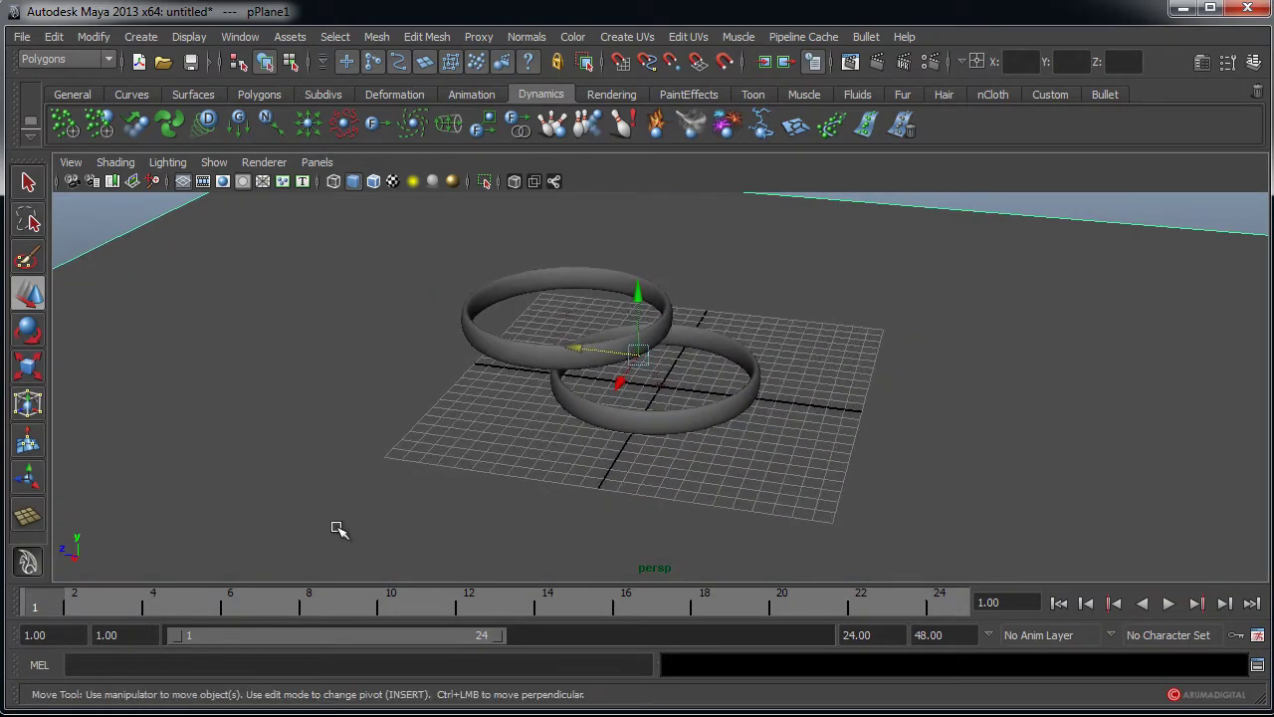
- Set the playback range's end frame to 500
{"action": "left_click_drag", "start_coordinate": [887, 633], "coordinate": [719, 600]}
{"action": "type", "text": "500"}
{"action": "key", "text": "Return"}
{"action": "scroll", "coordinate": [677, 455], "scroll_direction": "up", "scroll_amount": 1}
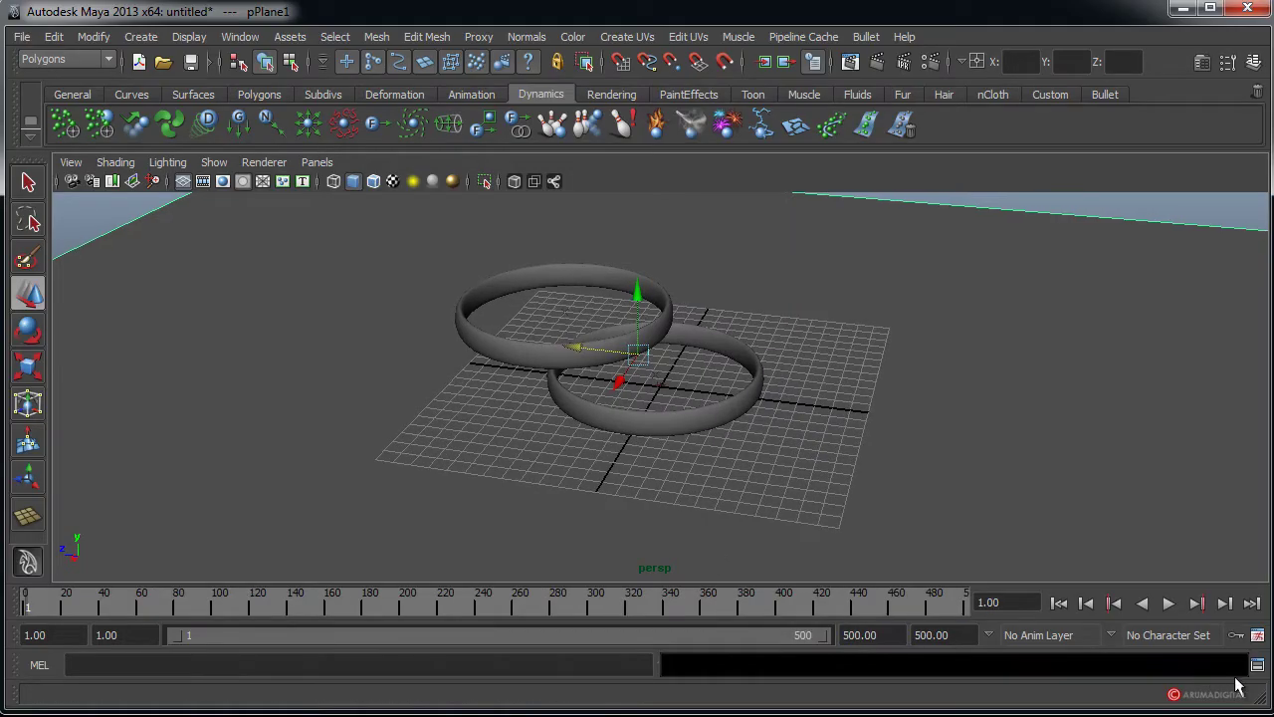
- Play the simulation until the upper ring settles on the lower one, and stop at frame 311
{"action": "left_click", "coordinate": [1168, 605]}
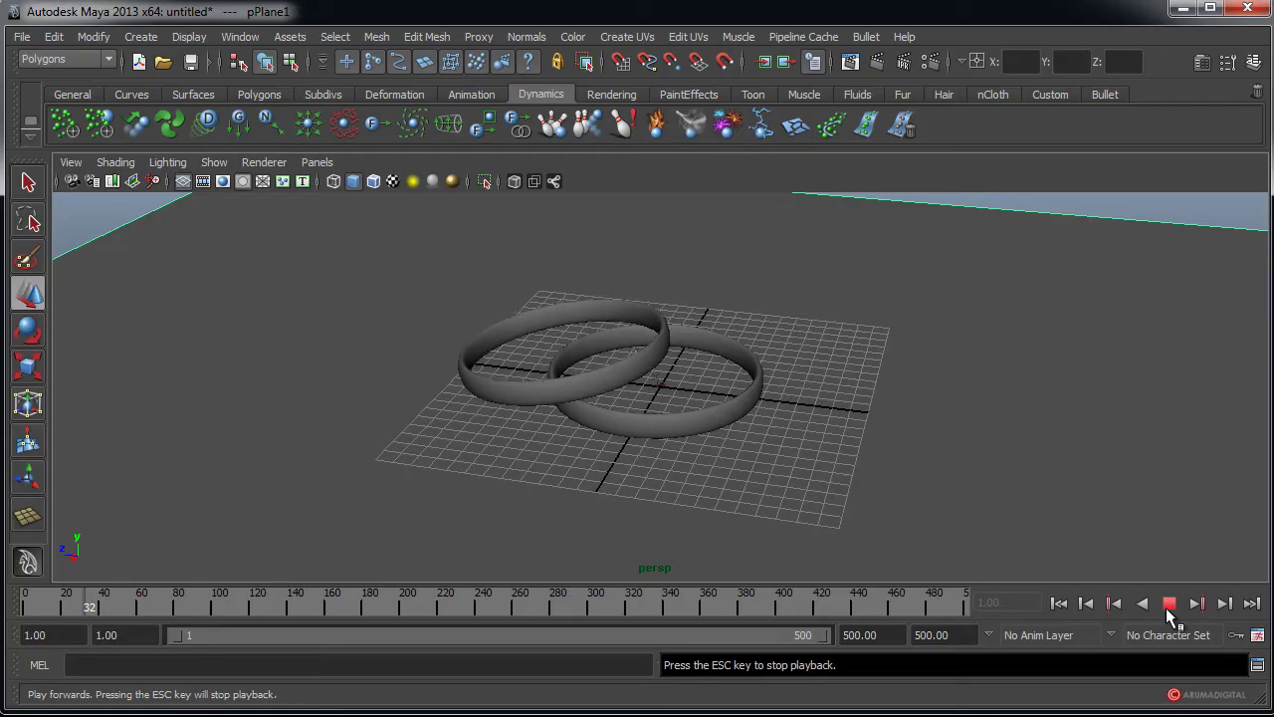
{"action": "left_click_drag", "start_coordinate": [668, 412], "coordinate": [612, 424], "text": "alt"}
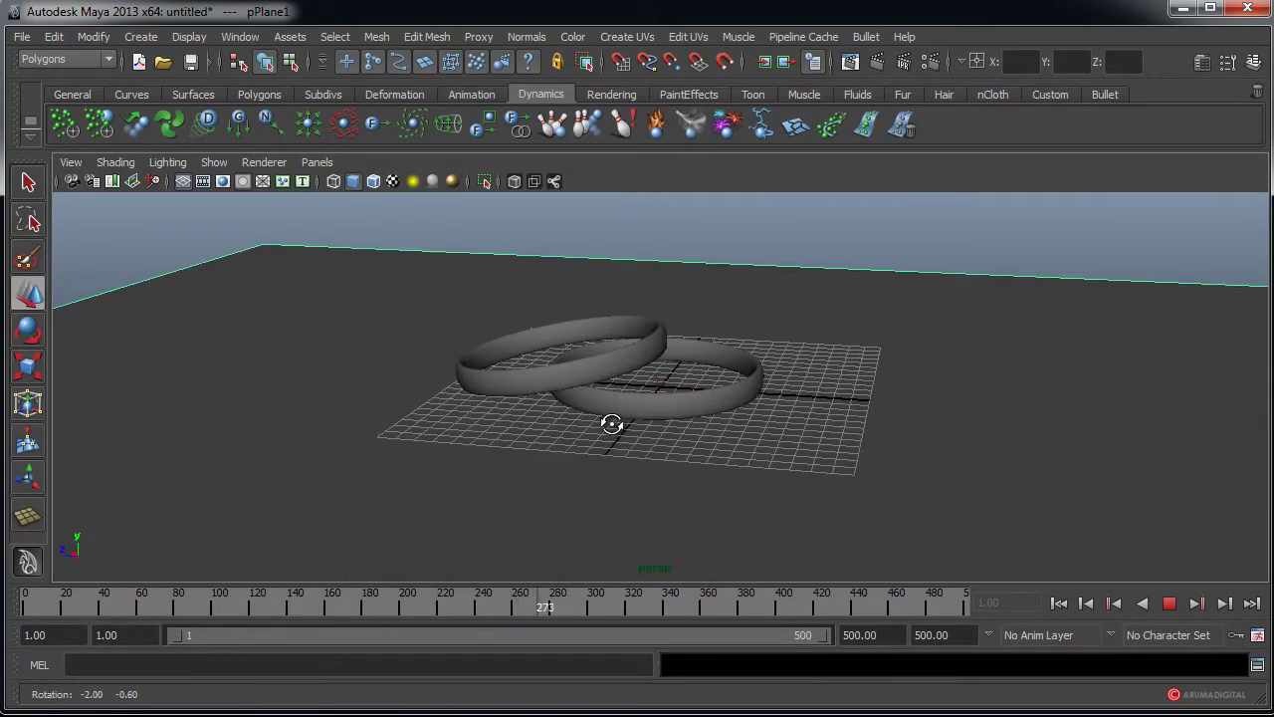
{"action": "left_click", "coordinate": [1169, 602]}
{"action": "left_click_drag", "start_coordinate": [538, 383], "coordinate": [569, 393], "text": "alt"}
{"action": "right_click_drag", "start_coordinate": [568, 392], "coordinate": [652, 393], "text": "alt"}
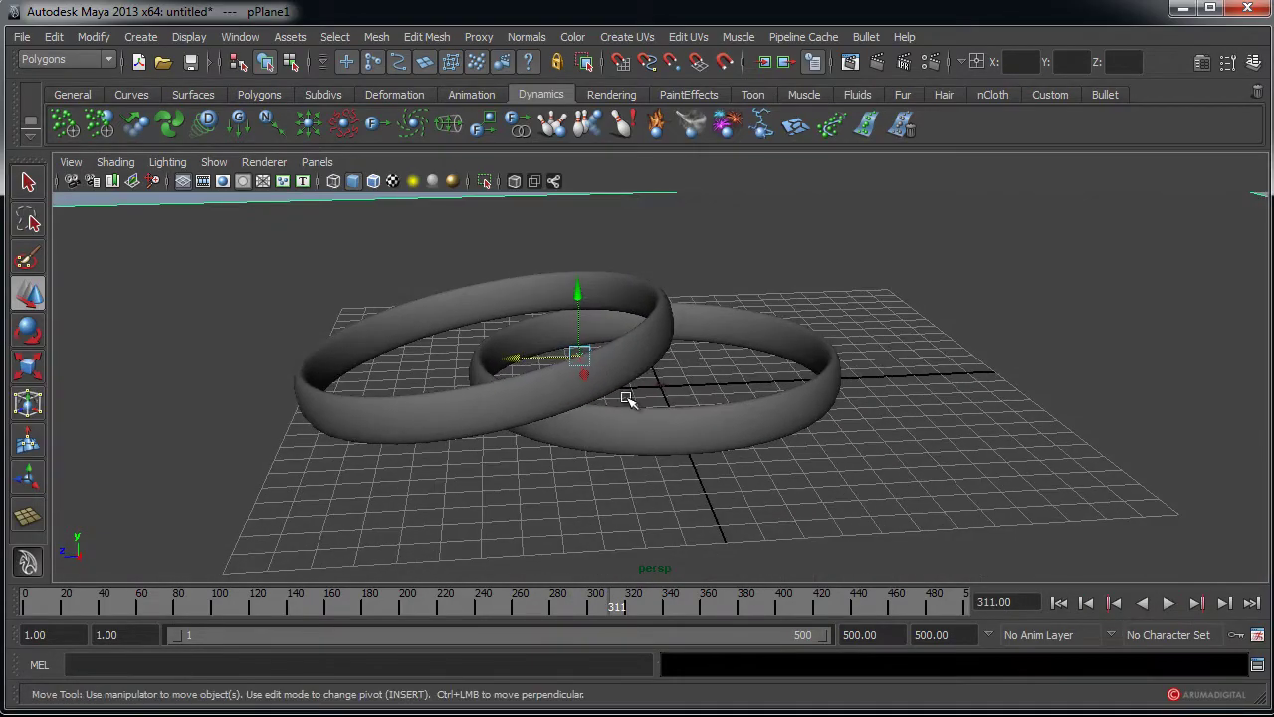
- Delete the rigid bodies by type from both rings at their settled pose
{"action": "left_click", "coordinate": [575, 423]}
{"action": "left_click", "coordinate": [697, 450]}
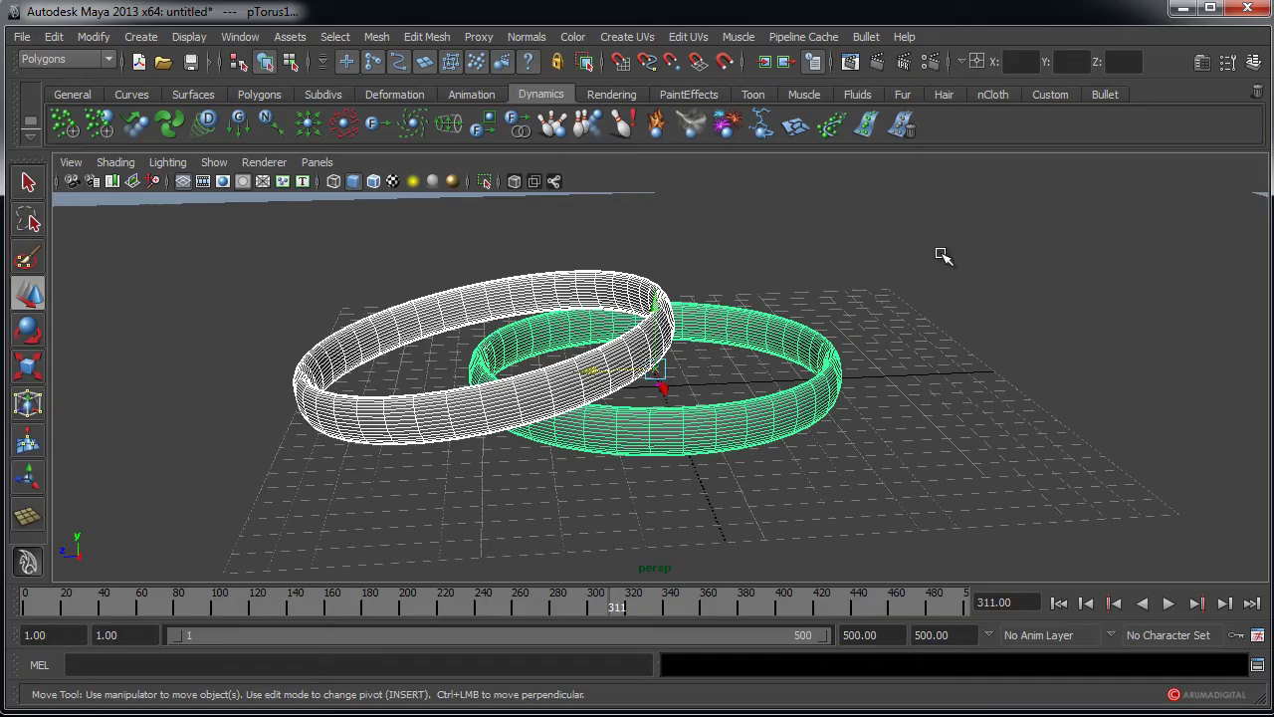
{"action": "right_click_drag", "start_coordinate": [988, 331], "coordinate": [732, 208], "text": "alt"}
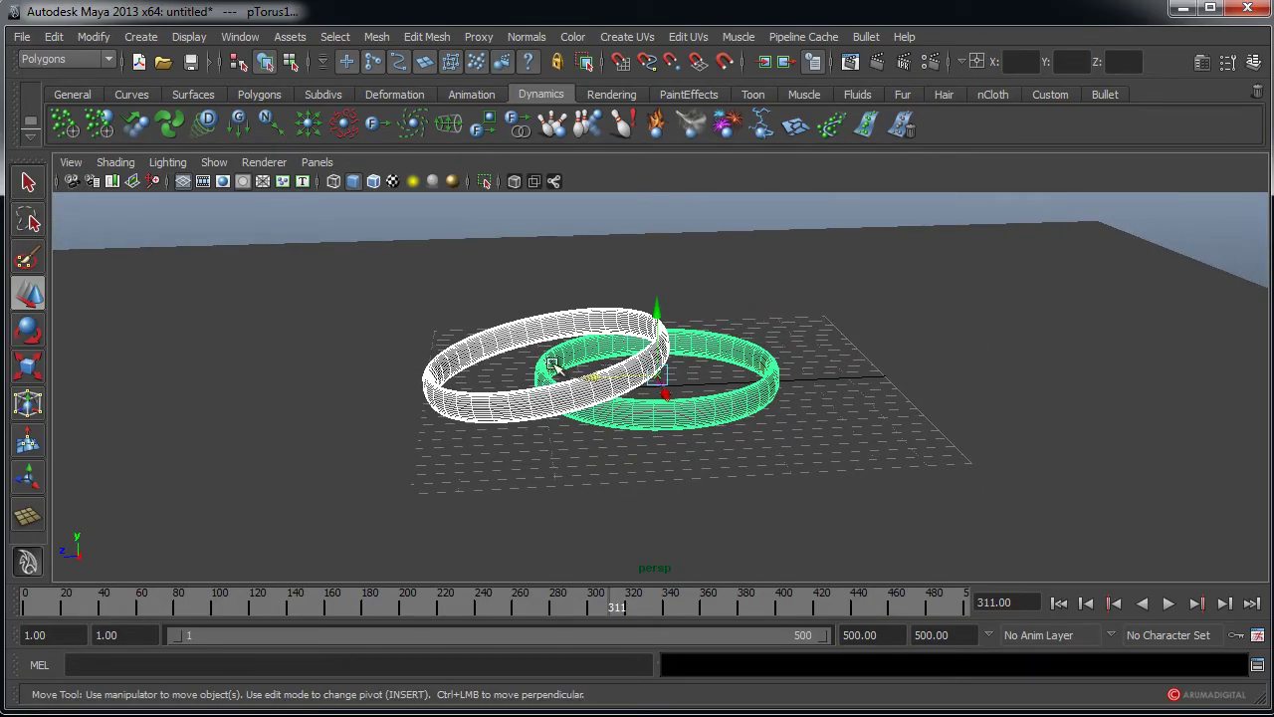
{"action": "scroll", "coordinate": [553, 366], "scroll_direction": "up", "scroll_amount": 2}
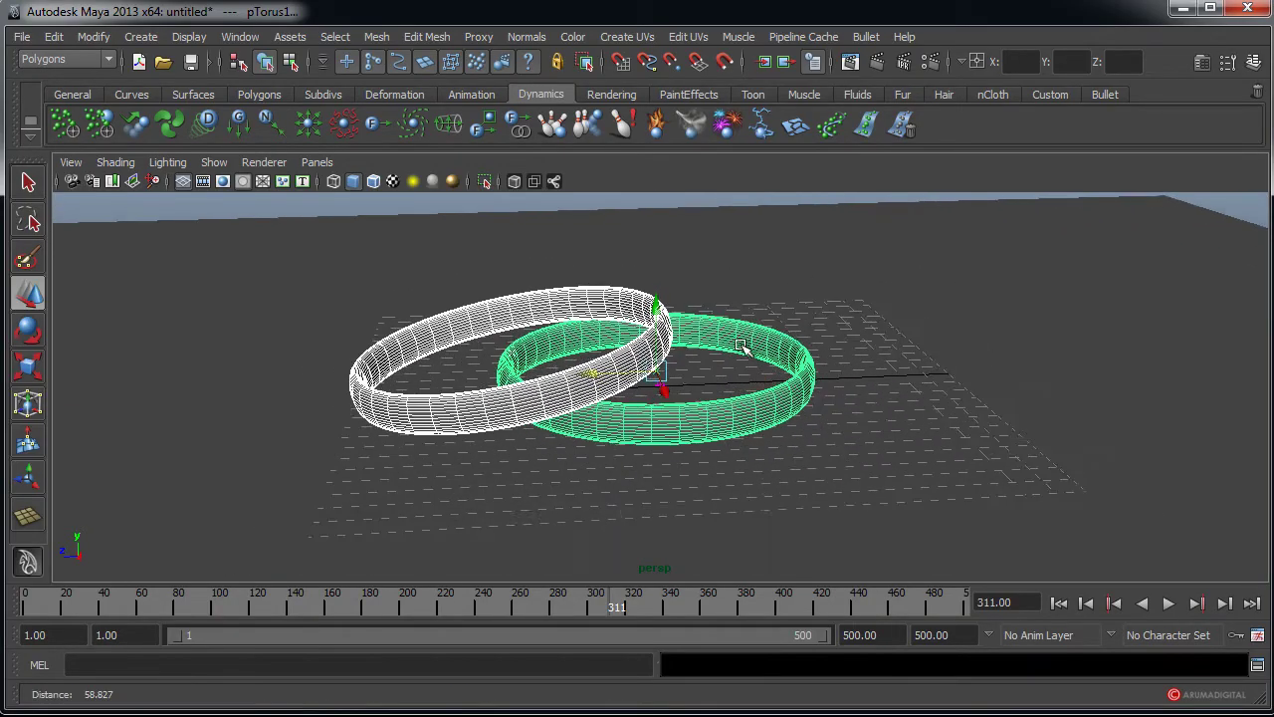
{"action": "left_click", "coordinate": [54, 37]}
{"action": "mouse_move", "coordinate": [89, 242]}
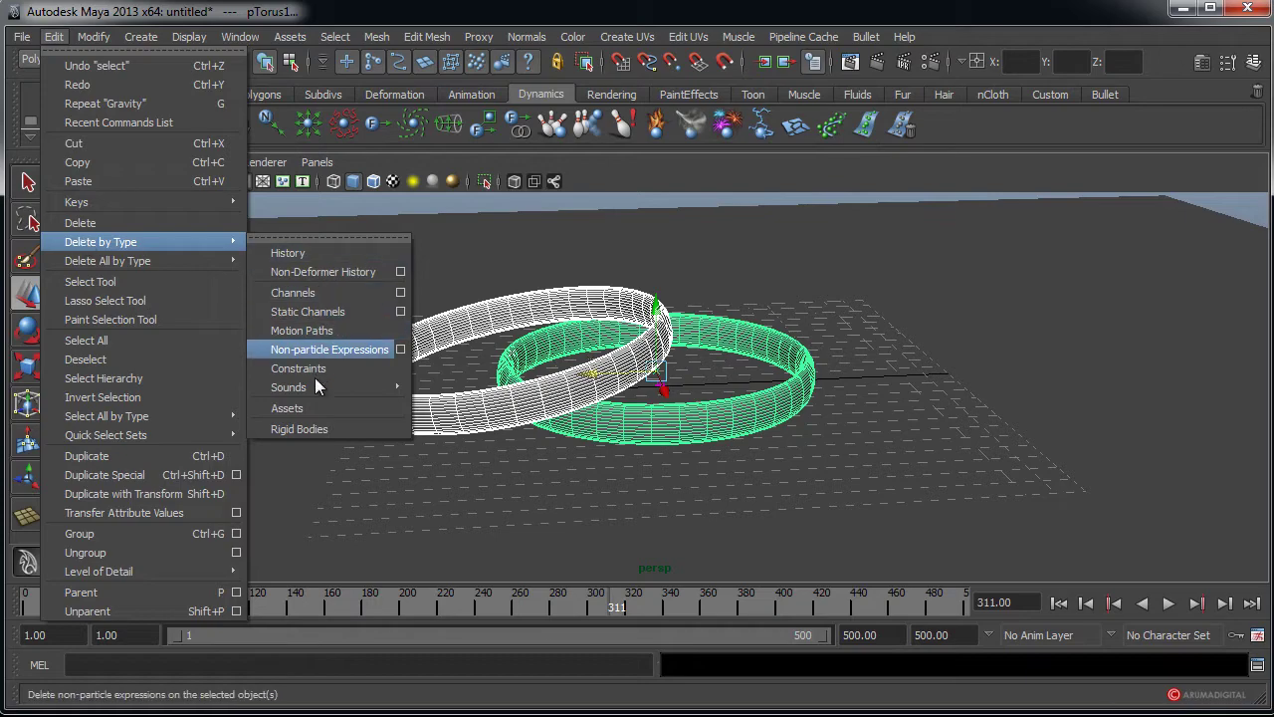
{"action": "left_click", "coordinate": [298, 429]}
- Return the timeline to frame 1, deselect everything and inspect the resting rings up close
{"action": "scroll", "coordinate": [596, 390], "scroll_direction": "down", "scroll_amount": 2}
{"action": "left_click_drag", "start_coordinate": [169, 598], "coordinate": [3, 600]}
{"action": "left_click_drag", "start_coordinate": [745, 430], "coordinate": [682, 410], "text": "alt"}
{"action": "left_click", "coordinate": [785, 367]}
{"action": "left_click_drag", "start_coordinate": [786, 377], "coordinate": [816, 372], "text": "alt"}
{"action": "scroll", "coordinate": [816, 378], "scroll_direction": "up", "scroll_amount": 5}
{"action": "left_click_drag", "start_coordinate": [429, 367], "coordinate": [573, 359], "text": "alt"}
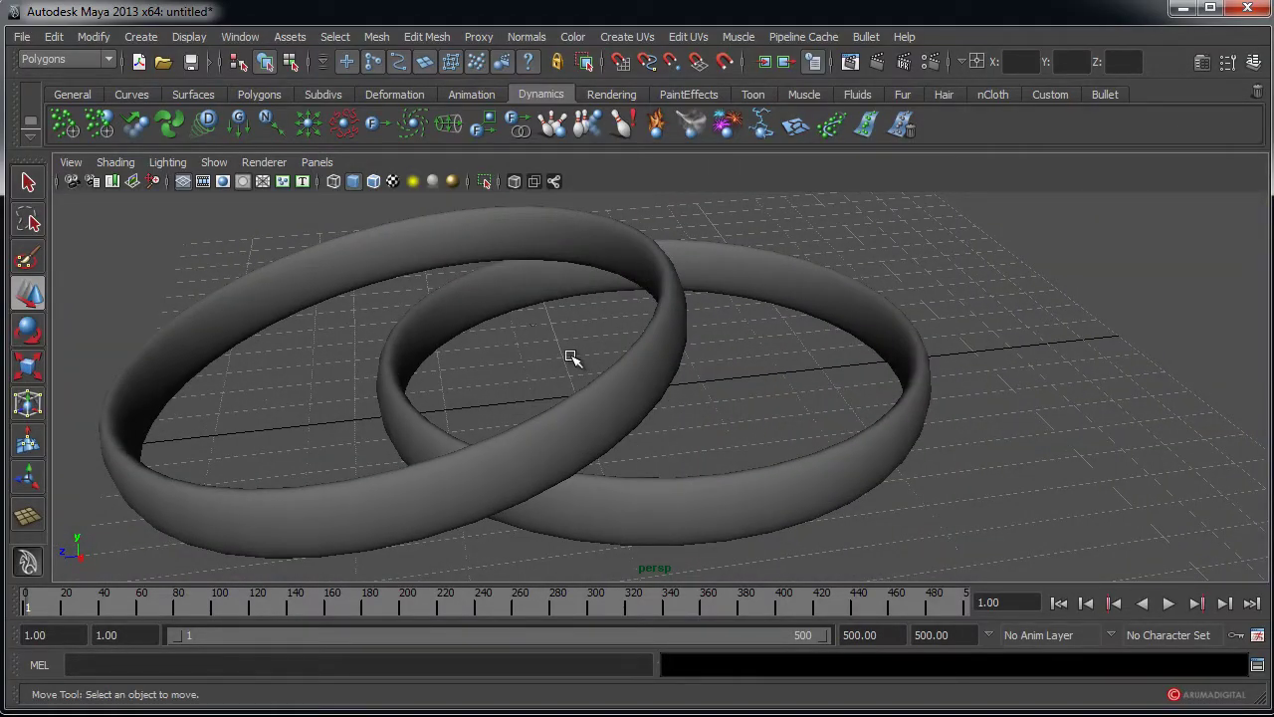
- Open the Text Curves options and select the existing entry "Te Quiero", with the type left at Bevel
{"action": "right_click_drag", "start_coordinate": [734, 353], "coordinate": [496, 323], "text": "alt"}
{"action": "left_click_drag", "start_coordinate": [496, 322], "coordinate": [468, 324], "text": "alt"}
{"action": "right_click_drag", "start_coordinate": [723, 354], "coordinate": [496, 382], "text": "alt"}
{"action": "left_click_drag", "start_coordinate": [495, 382], "coordinate": [492, 384], "text": "alt"}
{"action": "mouse_move", "coordinate": [573, 384]}
{"action": "right_mouse_down", "text": "alt"}
{"action": "mouse_move", "coordinate": [669, 392]}
{"action": "mouse_move", "coordinate": [584, 387]}
{"action": "right_mouse_up", "text": "alt"}
{"action": "mouse_move", "coordinate": [584, 387]}
{"action": "left_mouse_down", "text": "alt"}
{"action": "mouse_move", "coordinate": [600, 387]}
{"action": "mouse_move", "coordinate": [580, 390]}
{"action": "left_mouse_up", "text": "alt"}
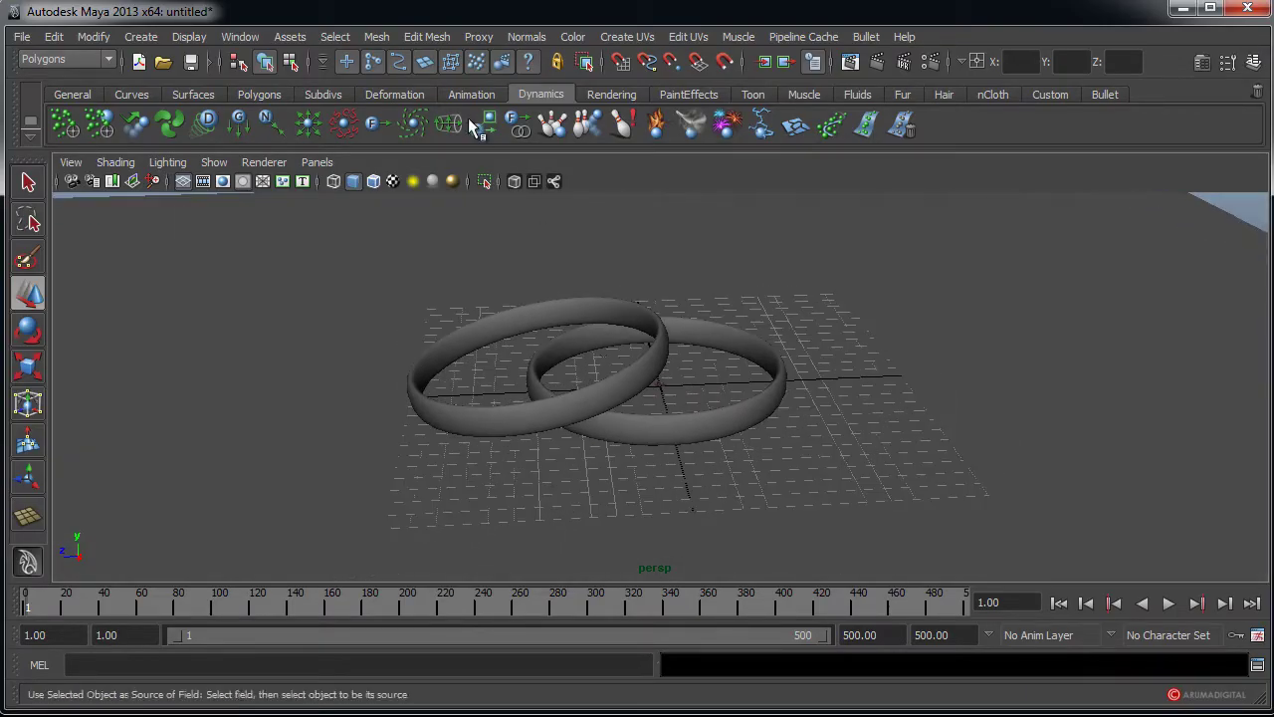
{"action": "left_click", "coordinate": [127, 40]}
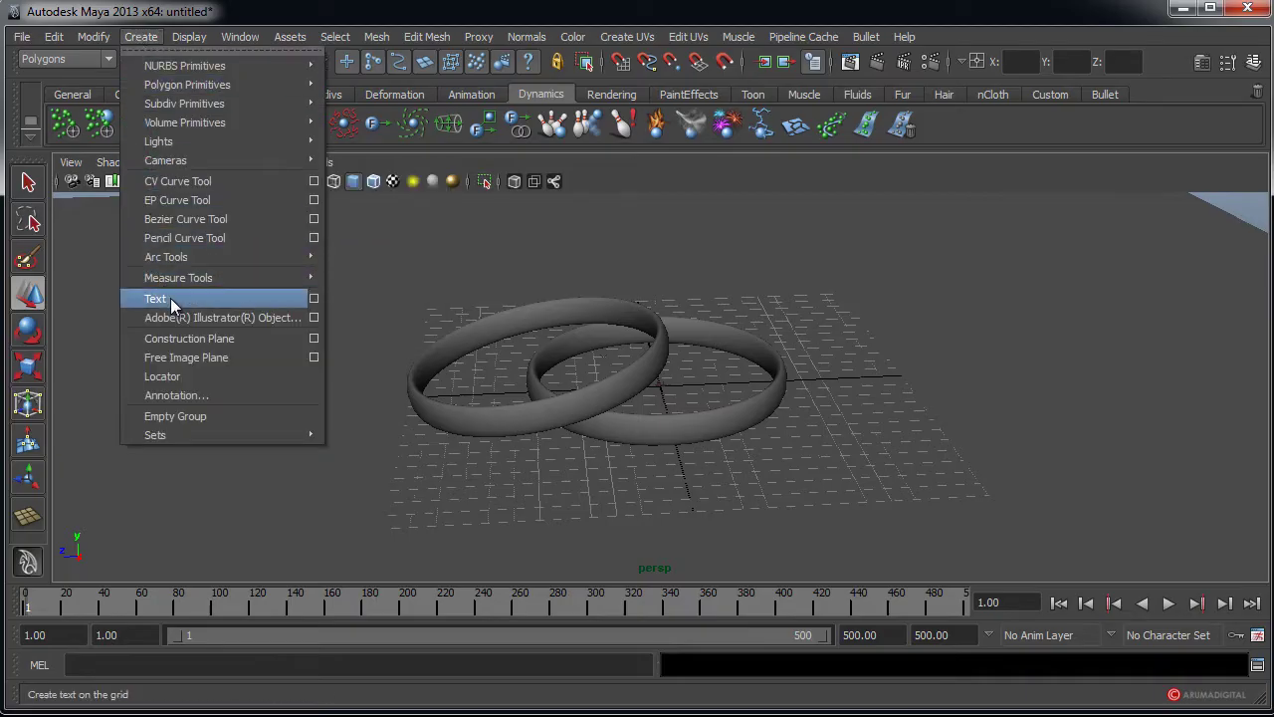
{"action": "left_click", "coordinate": [317, 299]}
{"action": "left_click_drag", "start_coordinate": [981, 194], "coordinate": [822, 195]}
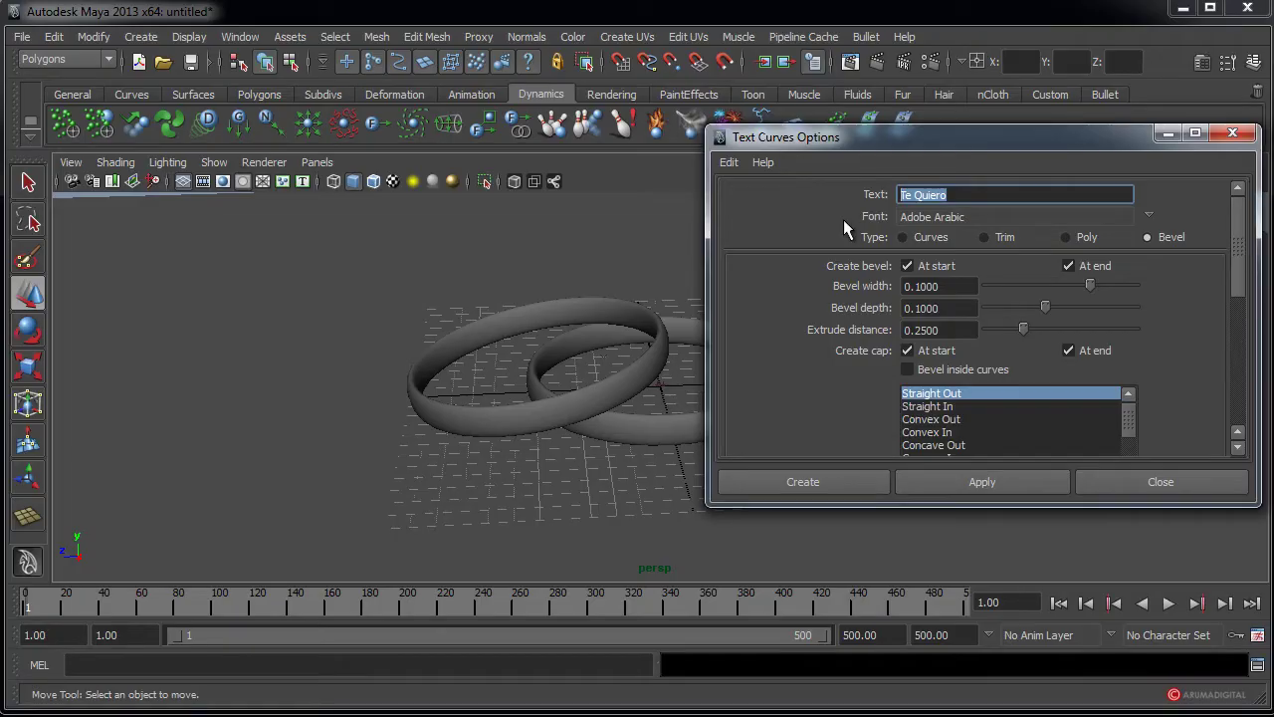
- Preview fonts for the text and set its font to Lucida Handwriting in Normal style
{"action": "left_click", "coordinate": [1150, 215]}
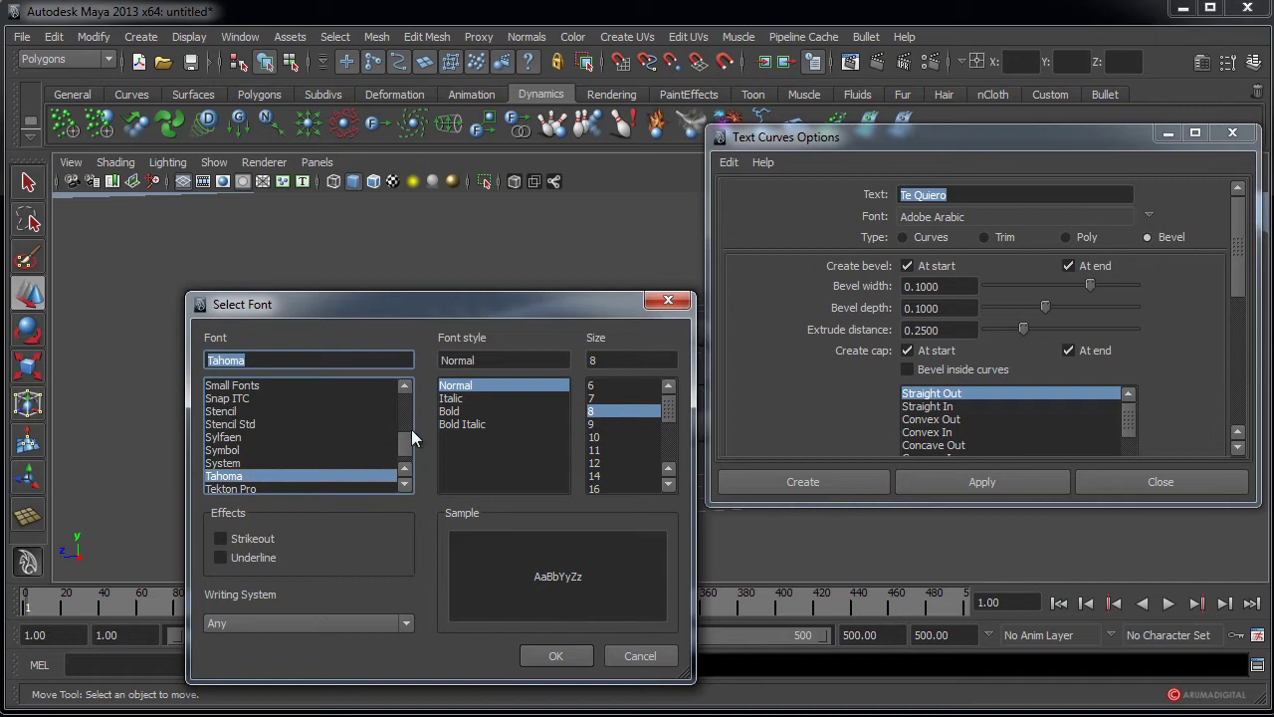
{"action": "scroll", "coordinate": [408, 442], "scroll_direction": "up", "scroll_amount": 10}
{"action": "left_click", "coordinate": [272, 436]}
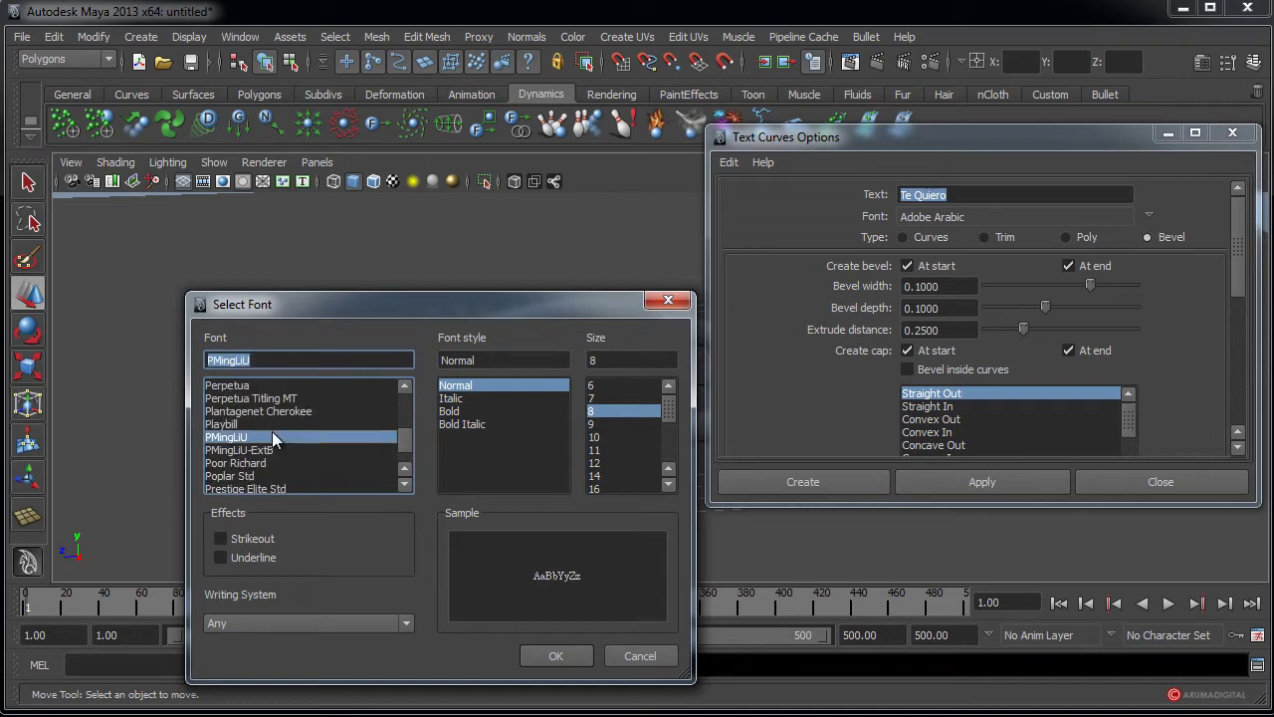
{"action": "left_click", "coordinate": [308, 410]}
{"action": "scroll", "coordinate": [302, 435], "scroll_direction": "up", "scroll_amount": 1}
{"action": "left_click", "coordinate": [287, 411]}
{"action": "scroll", "coordinate": [285, 414], "scroll_direction": "up", "scroll_amount": 1}
{"action": "left_click", "coordinate": [284, 418]}
{"action": "left_click", "coordinate": [278, 399]}
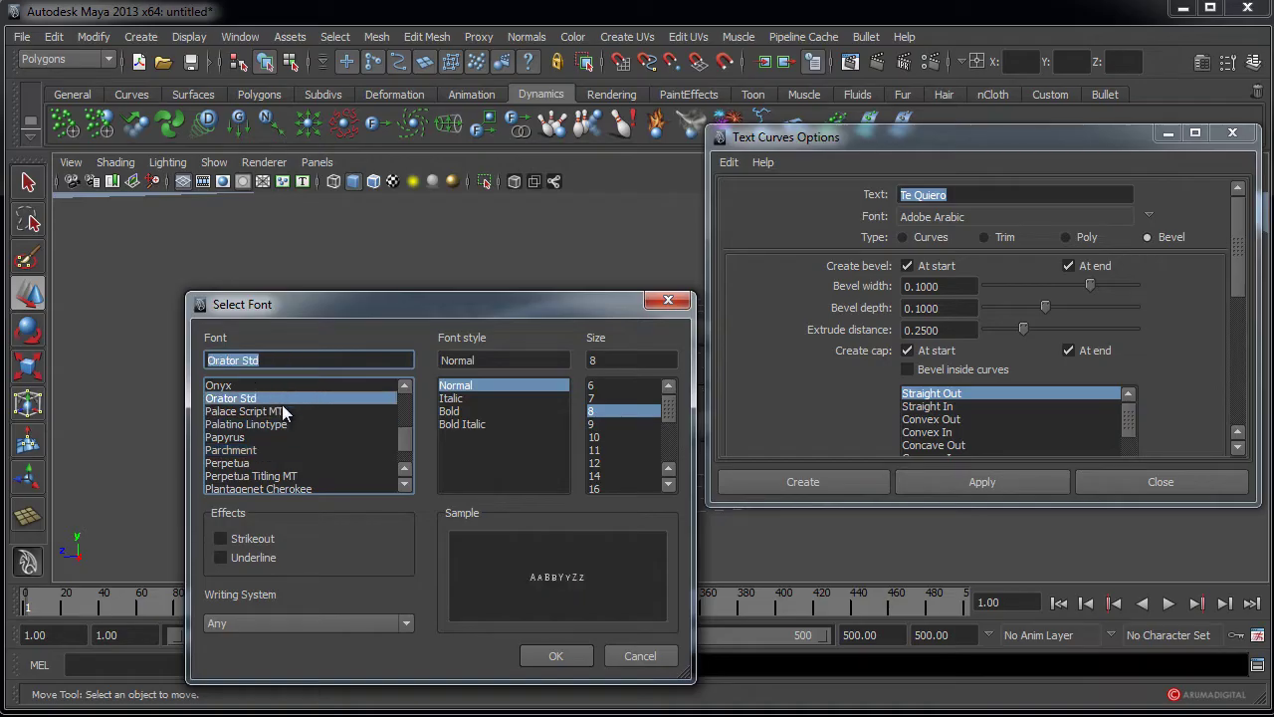
{"action": "scroll", "coordinate": [282, 408], "scroll_direction": "up", "scroll_amount": 1}
{"action": "left_click", "coordinate": [284, 413]}
{"action": "scroll", "coordinate": [284, 414], "scroll_direction": "up", "scroll_amount": 1}
{"action": "left_click", "coordinate": [277, 434]}
{"action": "left_click", "coordinate": [279, 424]}
{"action": "left_click", "coordinate": [287, 411]}
{"action": "scroll", "coordinate": [291, 432], "scroll_direction": "up", "scroll_amount": 3}
{"action": "scroll", "coordinate": [289, 430], "scroll_direction": "up", "scroll_amount": 1}
{"action": "left_click", "coordinate": [277, 421]}
{"action": "left_click", "coordinate": [278, 399]}
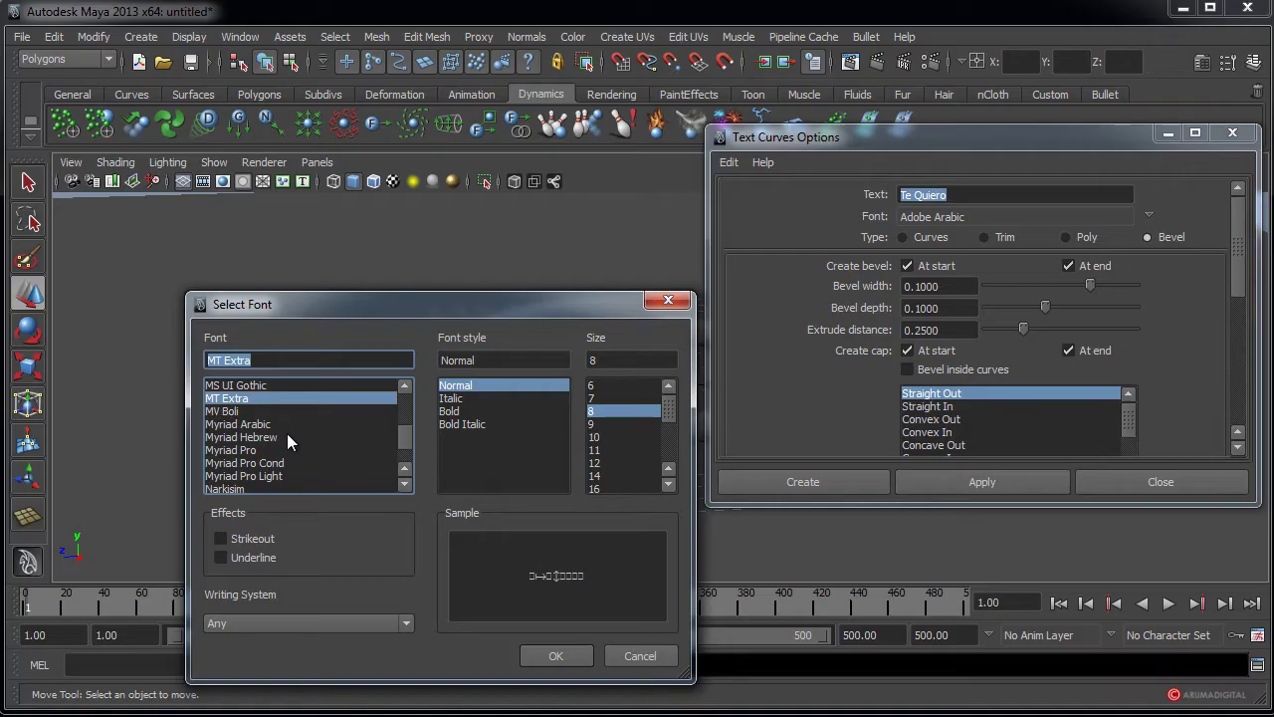
{"action": "scroll", "coordinate": [283, 430], "scroll_direction": "up", "scroll_amount": 4}
{"action": "left_click", "coordinate": [276, 412]}
{"action": "left_click", "coordinate": [289, 447]}
{"action": "scroll", "coordinate": [284, 438], "scroll_direction": "up", "scroll_amount": 3}
{"action": "left_click", "coordinate": [280, 424]}
{"action": "left_click", "coordinate": [283, 398]}
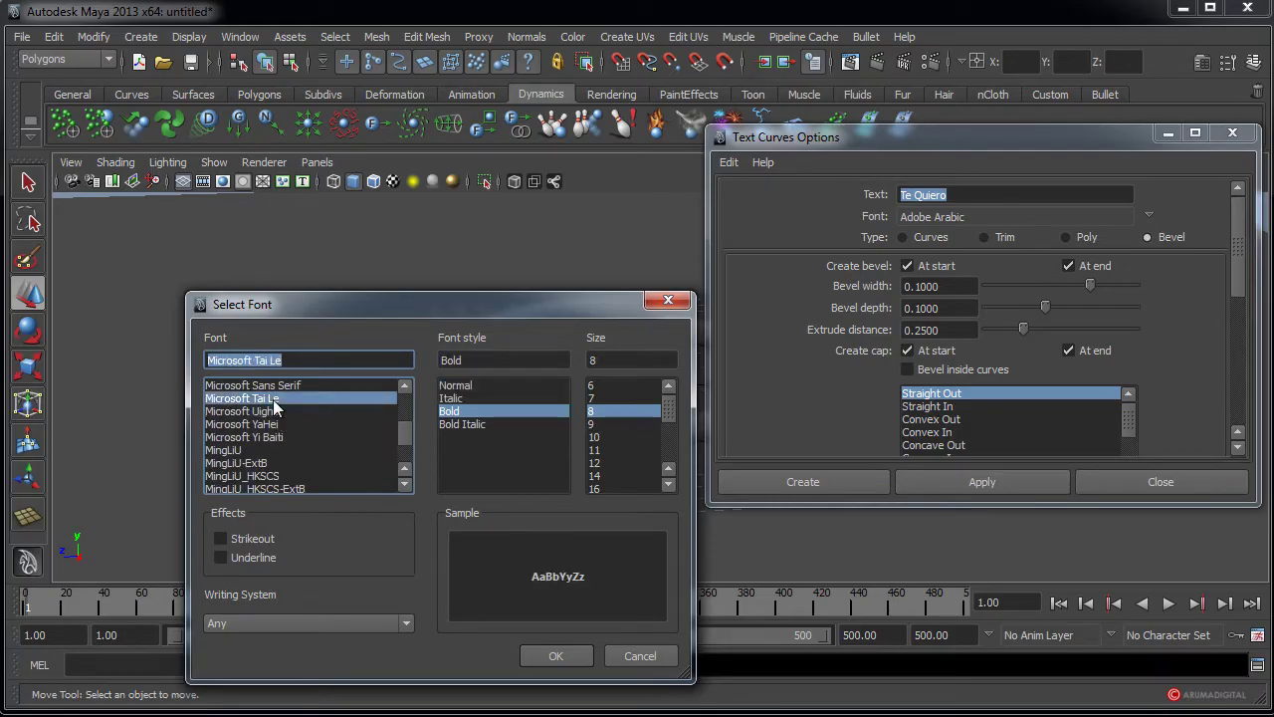
{"action": "scroll", "coordinate": [281, 427], "scroll_direction": "up", "scroll_amount": 5}
{"action": "left_click", "coordinate": [273, 412]}
{"action": "left_click", "coordinate": [278, 437]}
{"action": "left_click", "coordinate": [274, 423]}
{"action": "scroll", "coordinate": [285, 428], "scroll_direction": "up", "scroll_amount": 2}
{"action": "left_click", "coordinate": [285, 425]}
{"action": "left_click", "coordinate": [260, 405]}
{"action": "left_click", "coordinate": [261, 399]}
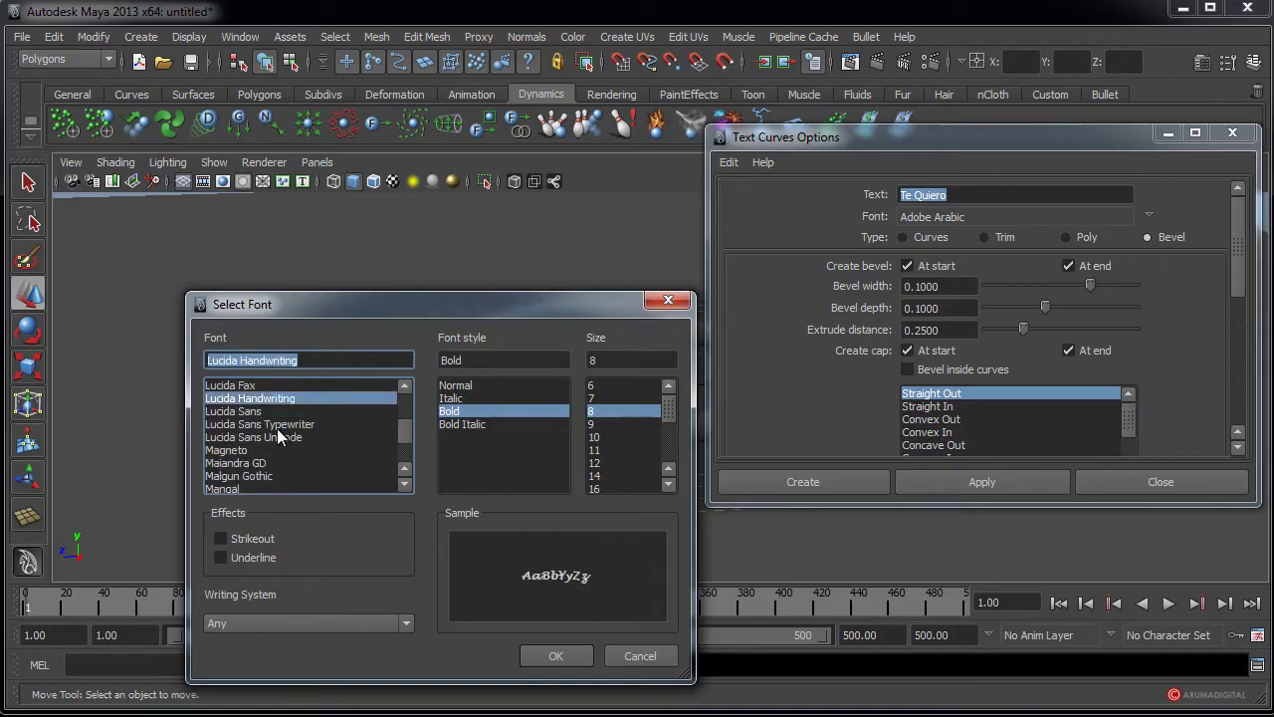
{"action": "scroll", "coordinate": [276, 428], "scroll_direction": "up", "scroll_amount": 1}
{"action": "left_click", "coordinate": [261, 424]}
{"action": "left_click", "coordinate": [261, 439]}
{"action": "left_click", "coordinate": [271, 450]}
{"action": "left_click", "coordinate": [283, 438]}
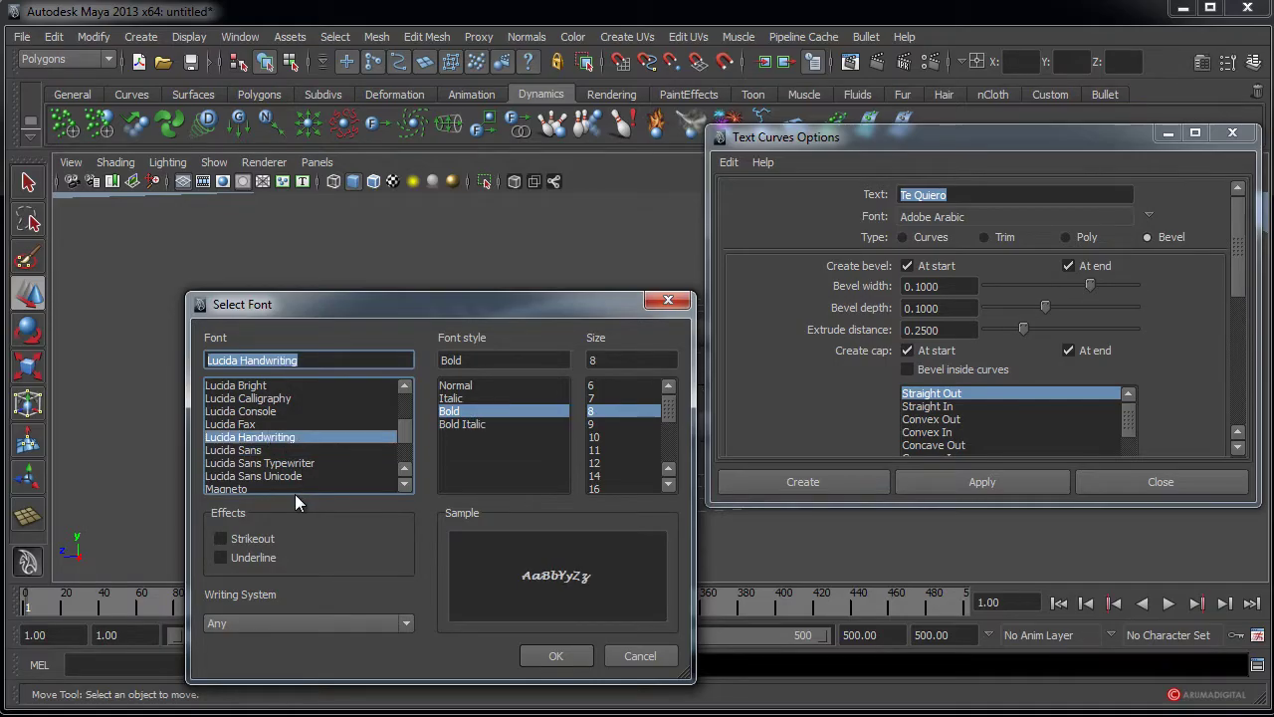
{"action": "left_click", "coordinate": [496, 385]}
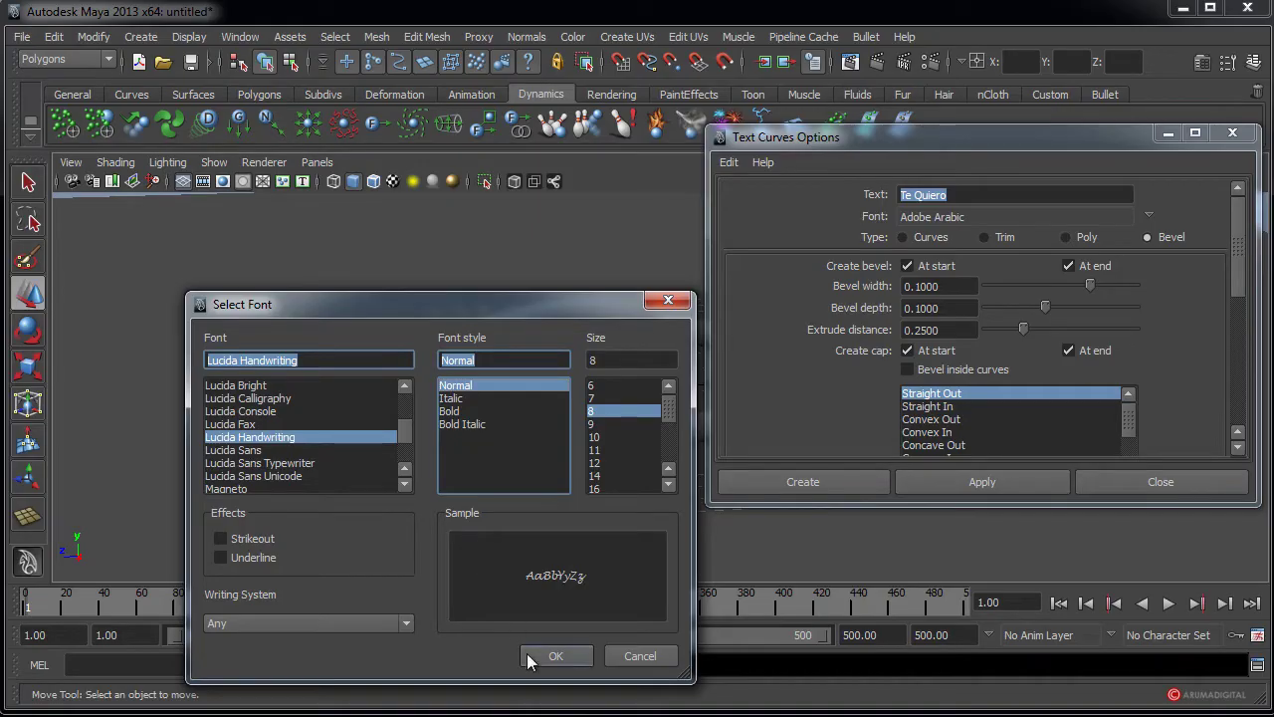
{"action": "left_click", "coordinate": [558, 660]}
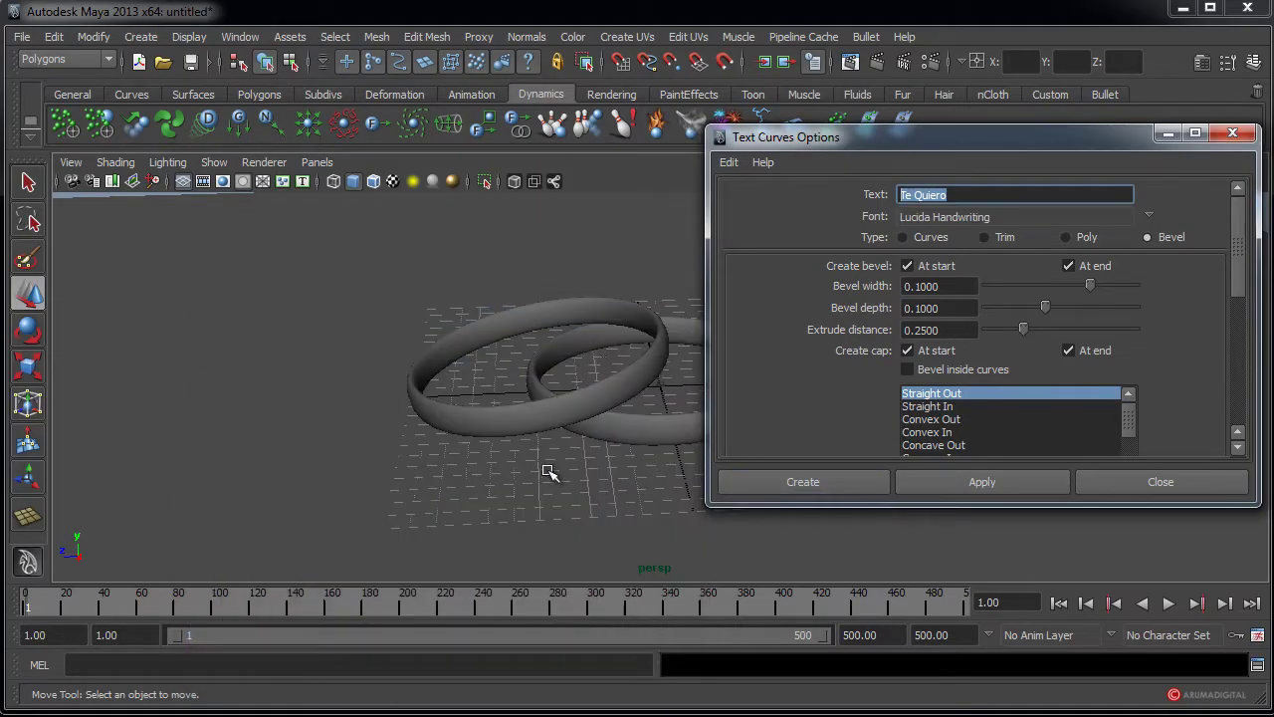
- Create the bevelled 3D text "Te Quiero" in the scene, keeping the options window open
{"action": "middle_click_drag", "start_coordinate": [554, 475], "coordinate": [381, 447], "text": "alt"}
{"action": "left_click_drag", "start_coordinate": [381, 447], "coordinate": [339, 457], "text": "alt"}
{"action": "right_click_drag", "start_coordinate": [339, 457], "coordinate": [464, 476], "text": "alt"}
{"action": "left_click_drag", "start_coordinate": [464, 476], "coordinate": [602, 465], "text": "alt"}
{"action": "left_click", "coordinate": [1012, 489]}
{"action": "middle_click_drag", "start_coordinate": [502, 455], "coordinate": [369, 455], "text": "alt"}
{"action": "left_click_drag", "start_coordinate": [438, 458], "coordinate": [503, 463], "text": "alt"}
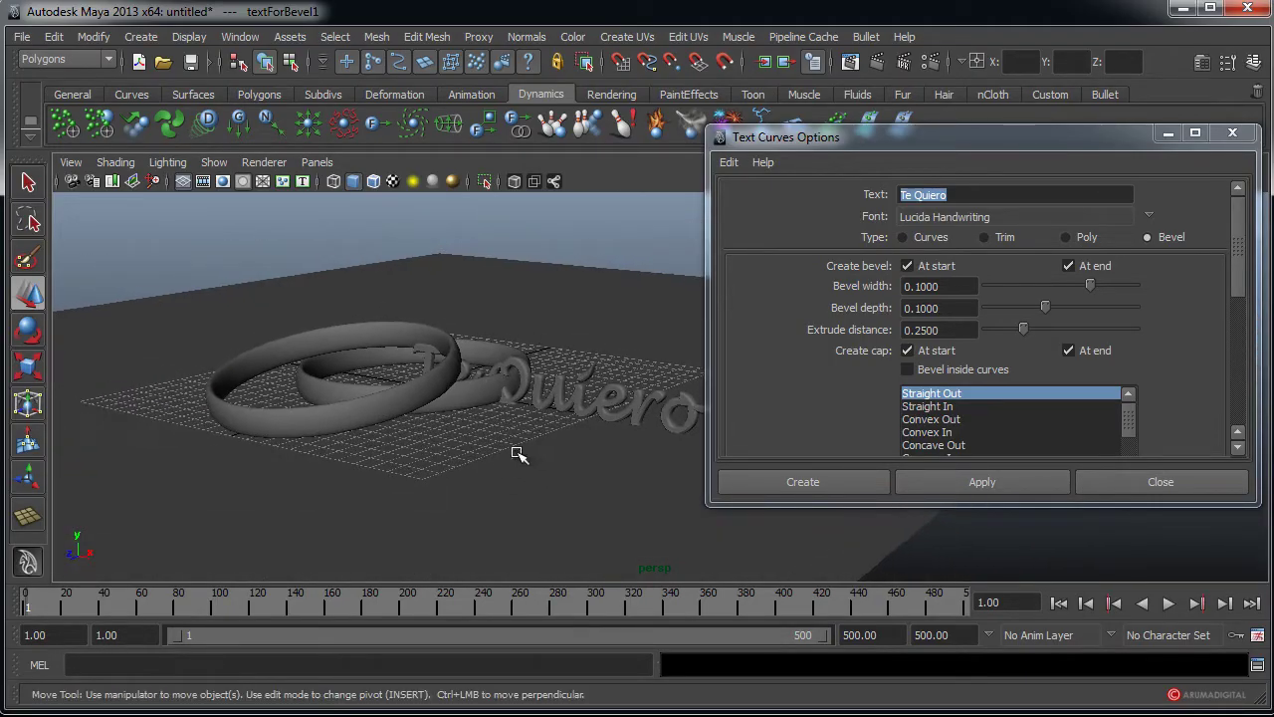
- Select the "Te Quiero" text and rotate it about 37 degrees around the Y axis
{"action": "left_click", "coordinate": [587, 393]}
{"action": "left_click_drag", "start_coordinate": [587, 394], "coordinate": [572, 457], "text": "alt"}
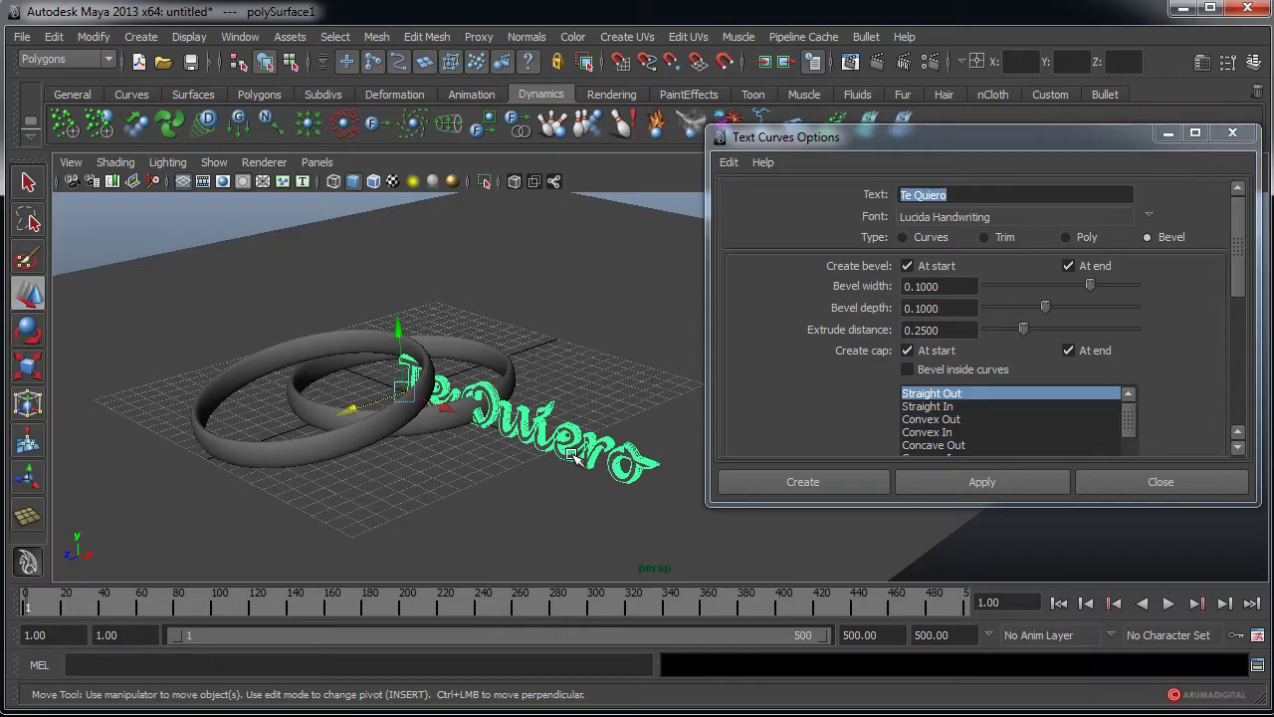
{"action": "key", "text": "e"}
{"action": "left_click_drag", "start_coordinate": [423, 431], "coordinate": [474, 419]}
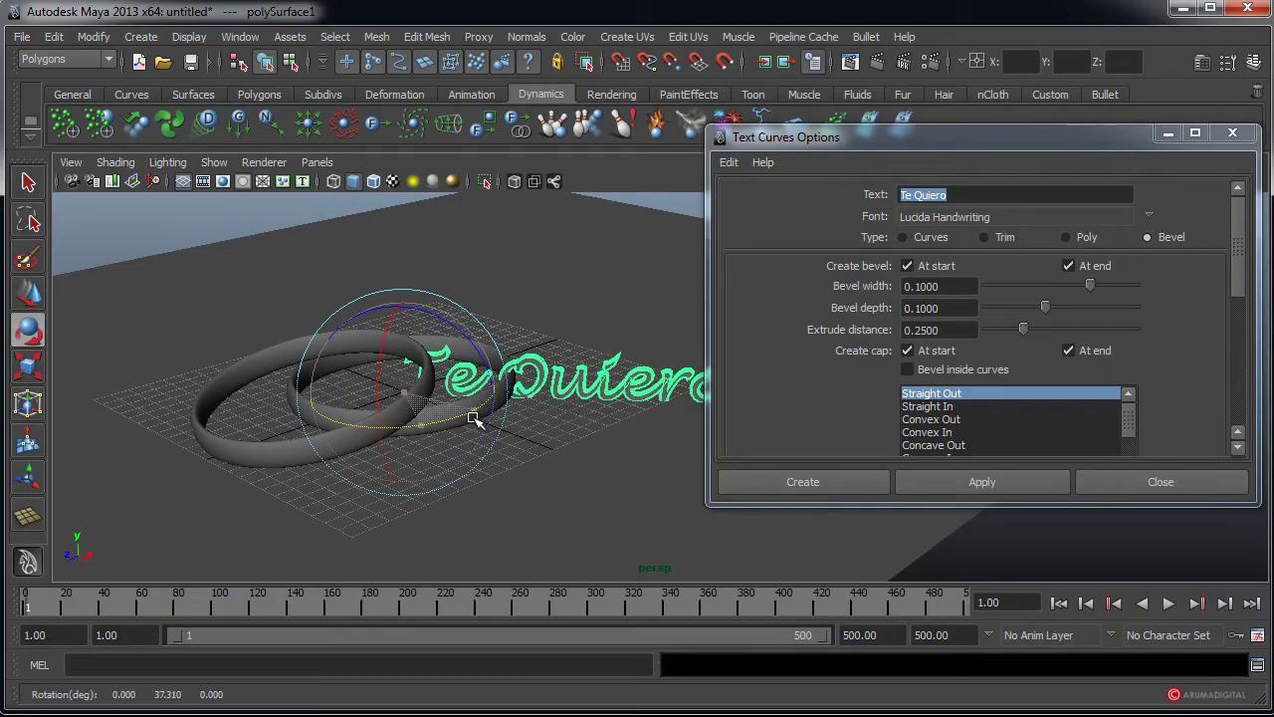
- Move the text forward along Z in front of the rings and adjust its height against the ground plane
{"action": "key", "text": "w"}
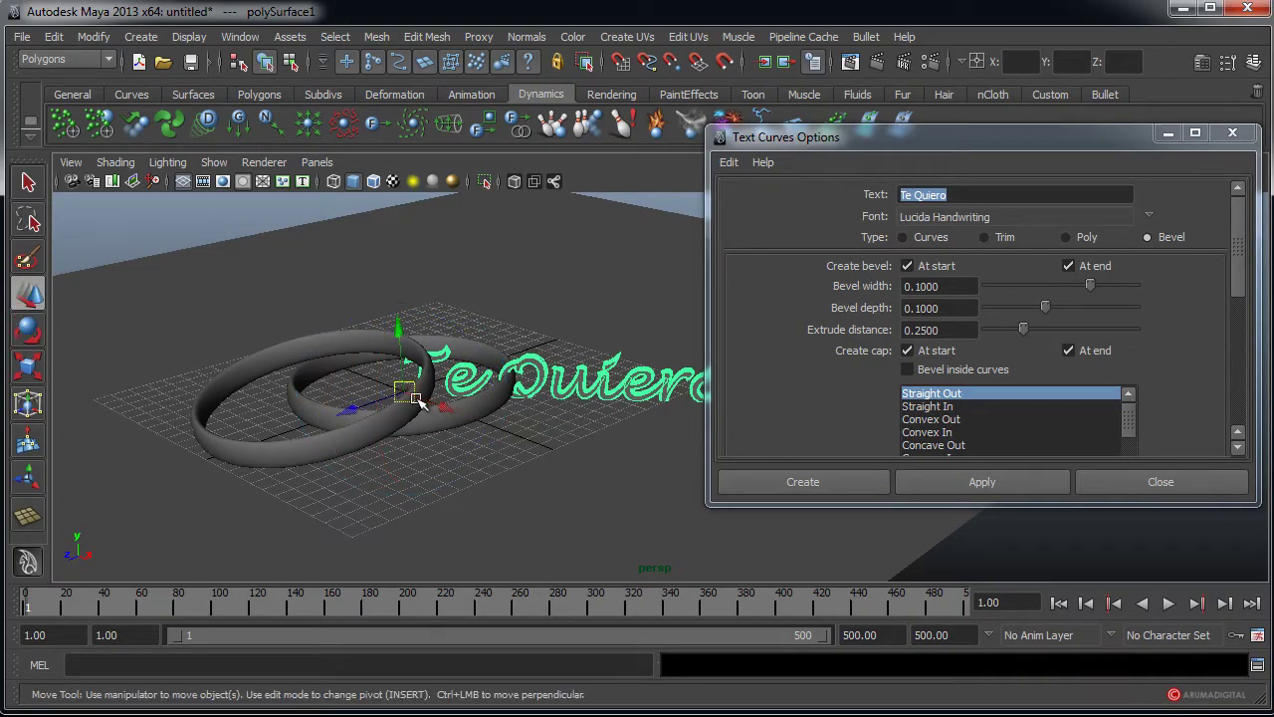
{"action": "left_click_drag", "start_coordinate": [356, 411], "coordinate": [208, 524]}
{"action": "left_click_drag", "start_coordinate": [381, 522], "coordinate": [405, 501], "text": "alt"}
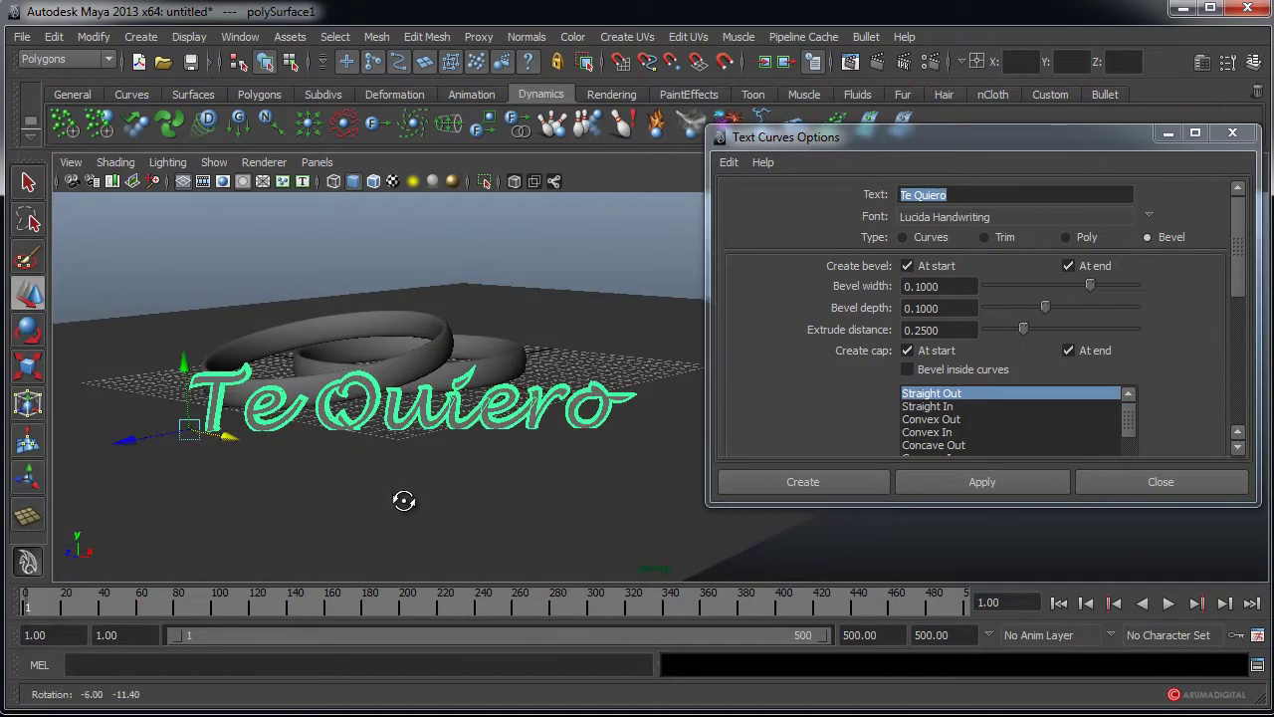
{"action": "left_click_drag", "start_coordinate": [186, 367], "coordinate": [259, 424]}
{"action": "middle_click_drag", "start_coordinate": [259, 424], "coordinate": [570, 408], "text": "alt"}
{"action": "right_click_drag", "start_coordinate": [569, 408], "coordinate": [486, 411], "text": "alt"}
{"action": "mouse_move", "coordinate": [485, 410]}
{"action": "middle_mouse_down", "text": "alt"}
{"action": "mouse_move", "coordinate": [511, 407]}
{"action": "mouse_move", "coordinate": [484, 386]}
{"action": "middle_mouse_up", "text": "alt"}
{"action": "right_click_drag", "start_coordinate": [484, 385], "coordinate": [653, 356], "text": "alt"}
{"action": "left_click_drag", "start_coordinate": [563, 411], "coordinate": [558, 416], "text": "alt"}
{"action": "middle_click_drag", "start_coordinate": [559, 412], "coordinate": [560, 366], "text": "alt"}
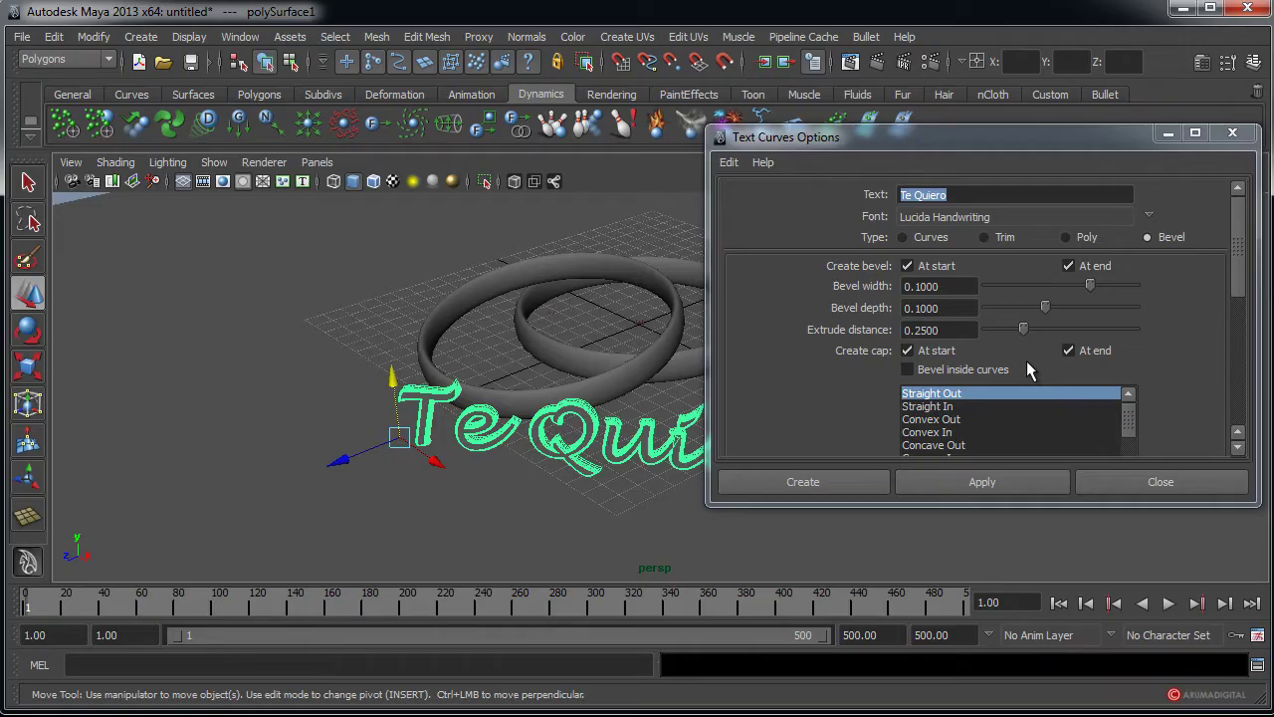
- Minimize the text options window and turn the text further around Y to about 46 degrees
{"action": "left_click", "coordinate": [1175, 136]}
{"action": "mouse_move", "coordinate": [868, 345]}
{"action": "right_mouse_down", "text": "alt"}
{"action": "mouse_move", "coordinate": [651, 376]}
{"action": "mouse_move", "coordinate": [860, 363]}
{"action": "right_mouse_up", "text": "alt"}
{"action": "left_click_drag", "start_coordinate": [861, 363], "coordinate": [873, 354], "text": "alt"}
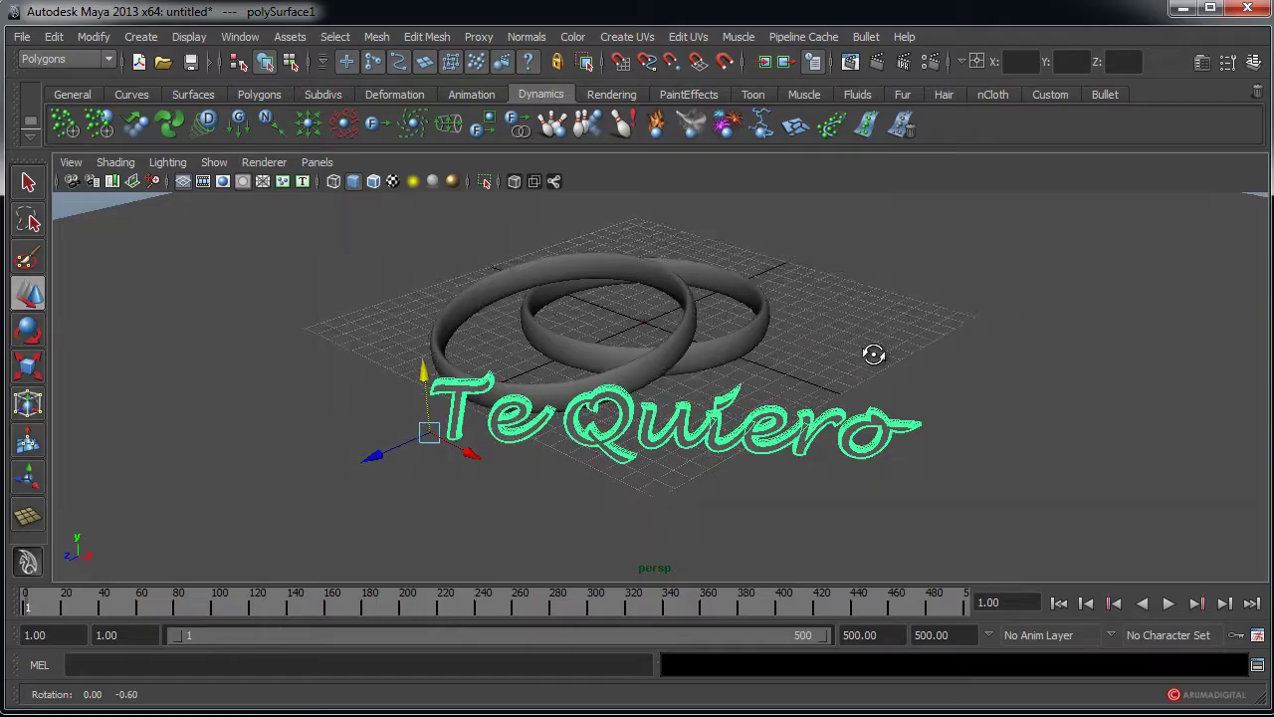
{"action": "right_click_drag", "start_coordinate": [873, 354], "coordinate": [859, 361], "text": "alt"}
{"action": "key", "text": "e"}
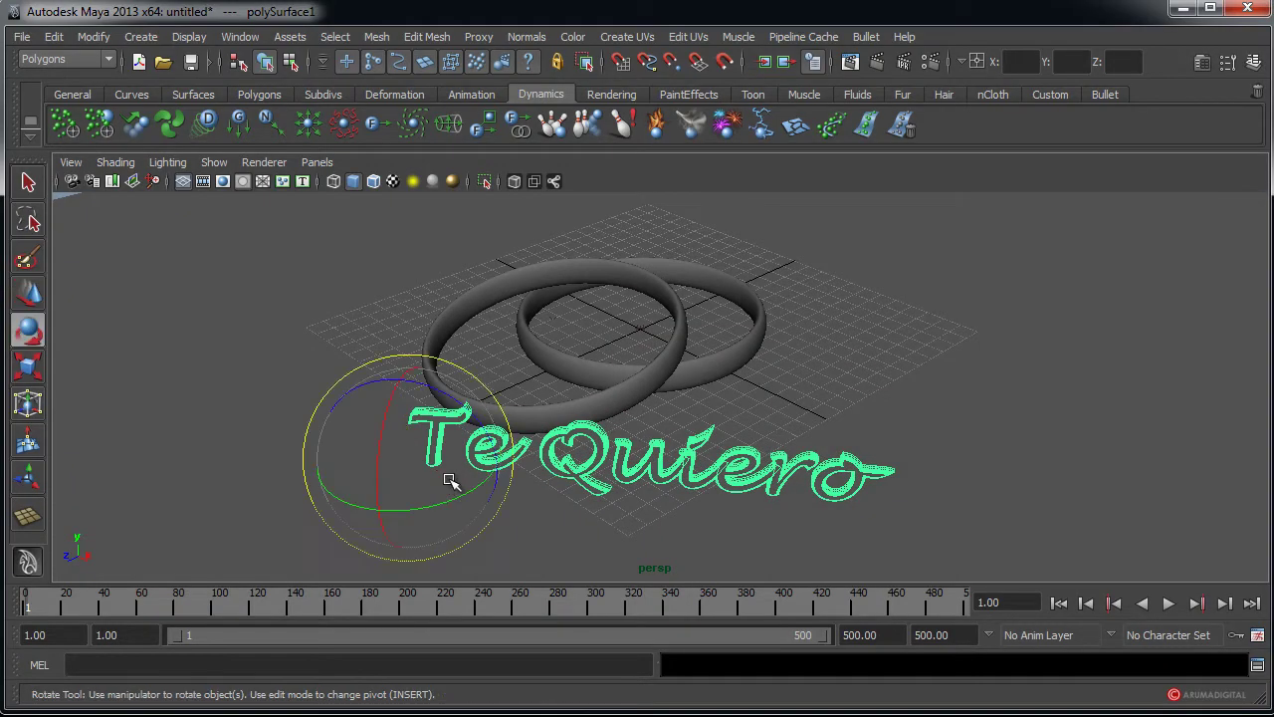
{"action": "left_click_drag", "start_coordinate": [404, 515], "coordinate": [416, 508]}
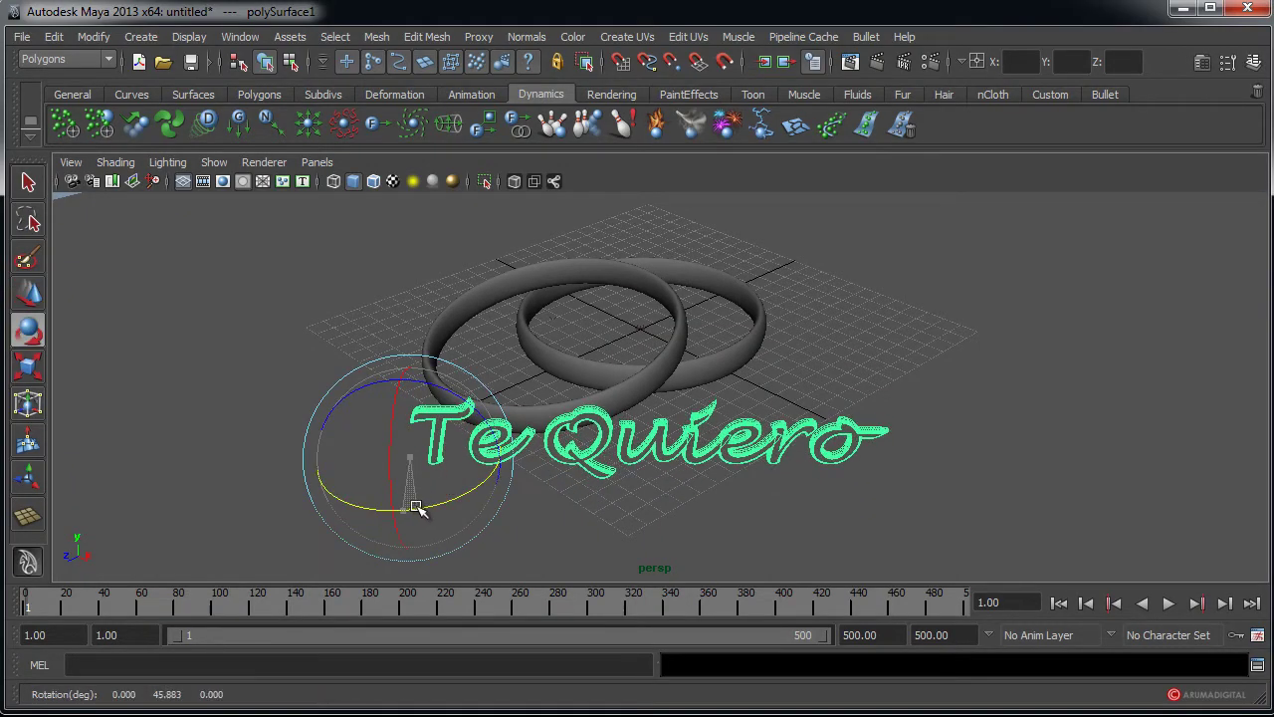
{"action": "left_click_drag", "start_coordinate": [817, 322], "coordinate": [884, 378], "text": "alt"}
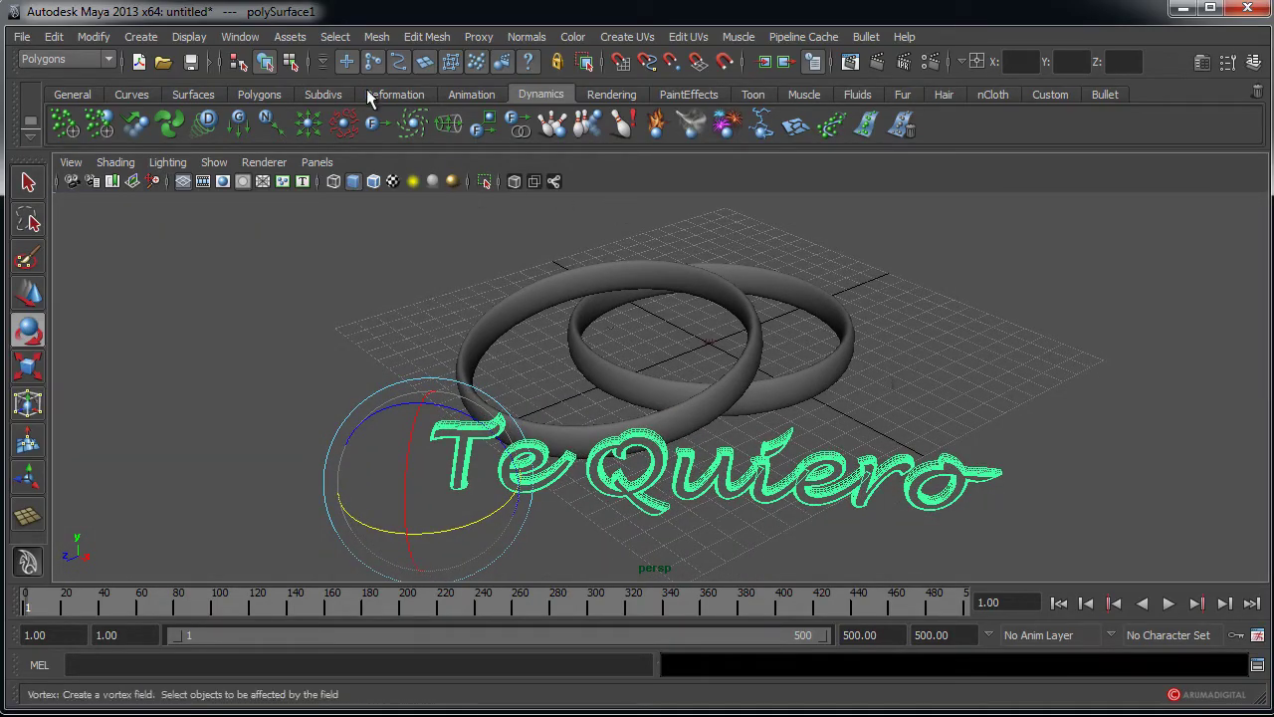
- Check in the Plug-in Manager whether the mental ray plug-in Mayatomr.mll is loaded, then close the manager
{"action": "left_click", "coordinate": [263, 38]}
{"action": "mouse_move", "coordinate": [270, 141]}
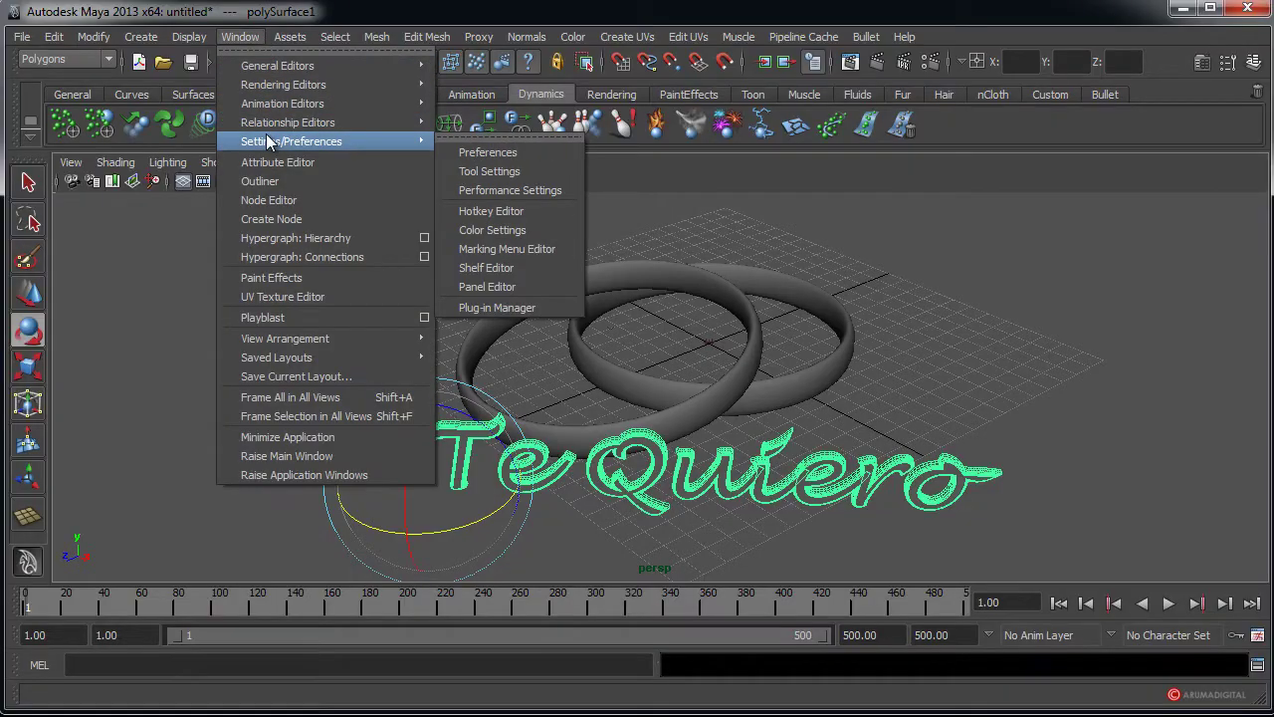
{"action": "left_click", "coordinate": [493, 306]}
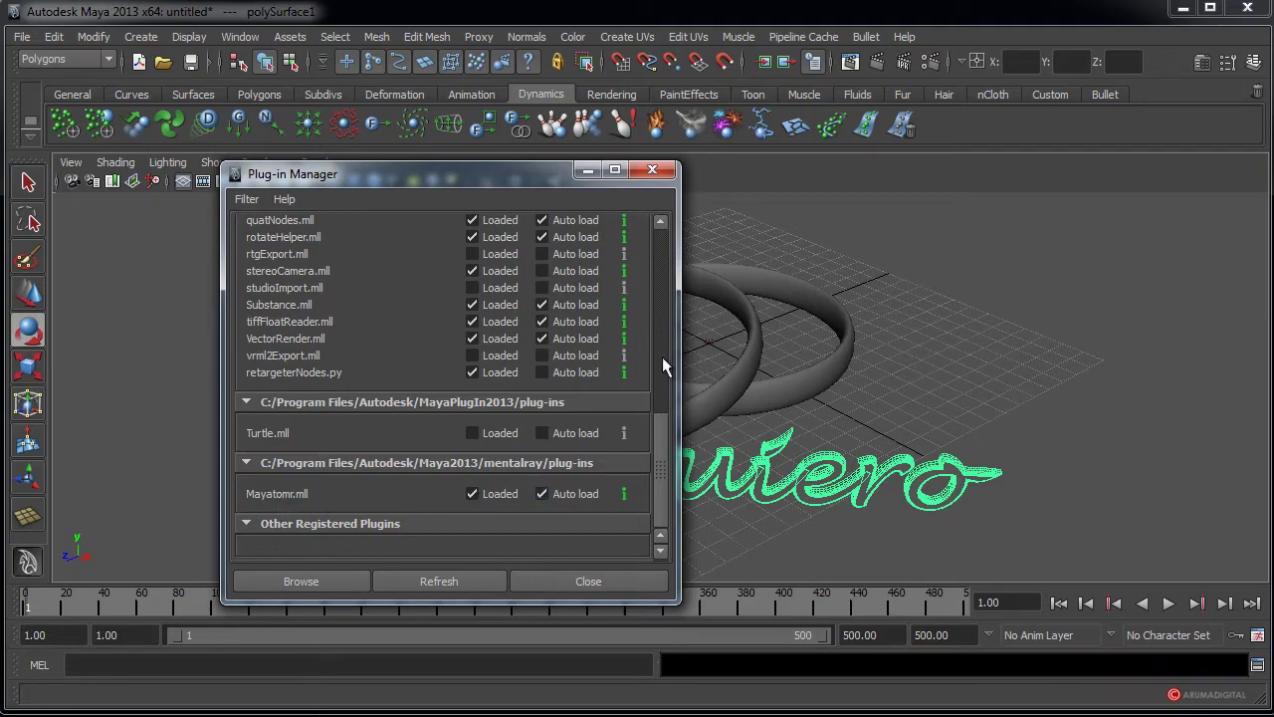
{"action": "mouse_move", "coordinate": [667, 431]}
{"action": "left_mouse_down"}
{"action": "mouse_move", "coordinate": [661, 255]}
{"action": "mouse_move", "coordinate": [665, 428]}
{"action": "left_mouse_up"}
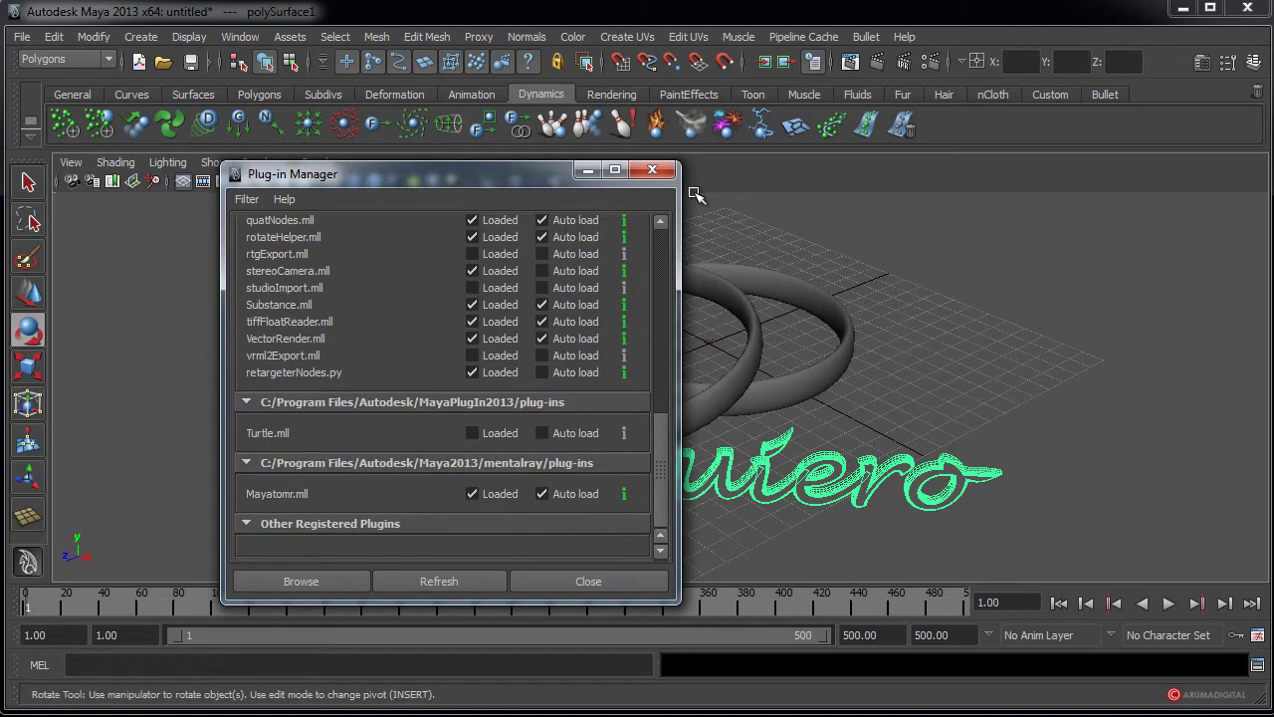
{"action": "left_click", "coordinate": [665, 175]}
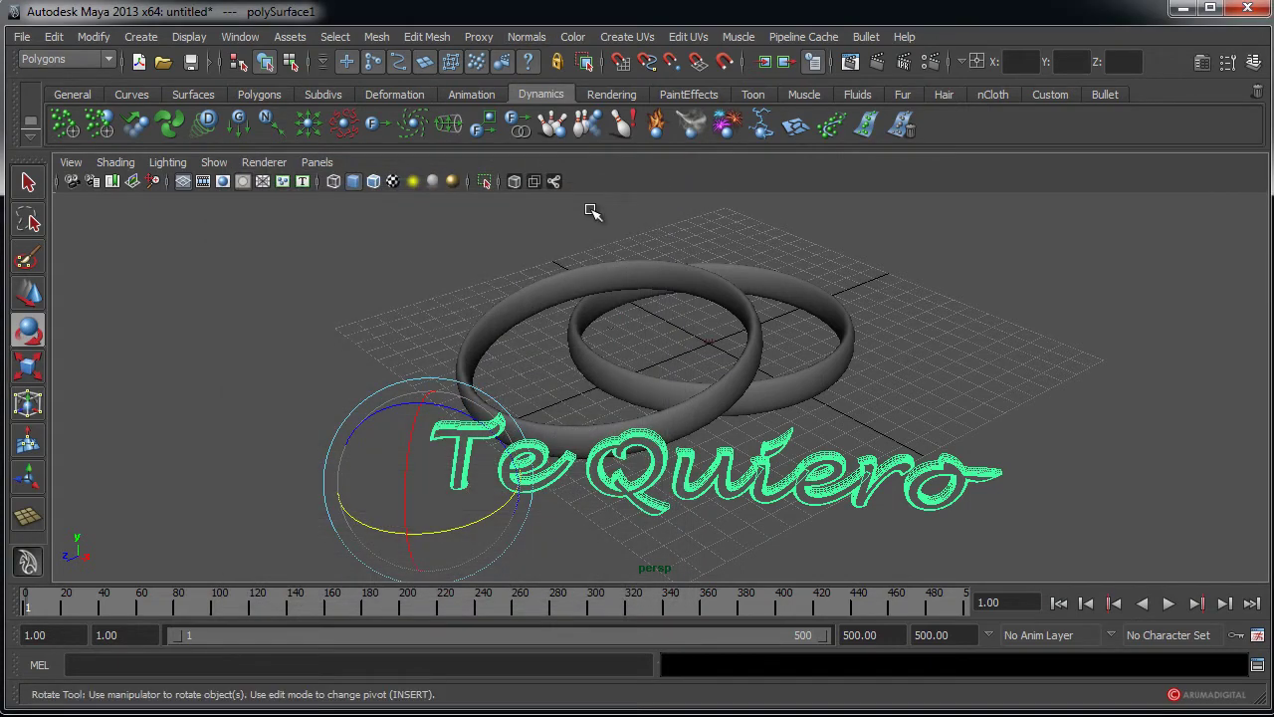
{"action": "left_click_drag", "start_coordinate": [631, 250], "coordinate": [549, 303], "text": "alt"}
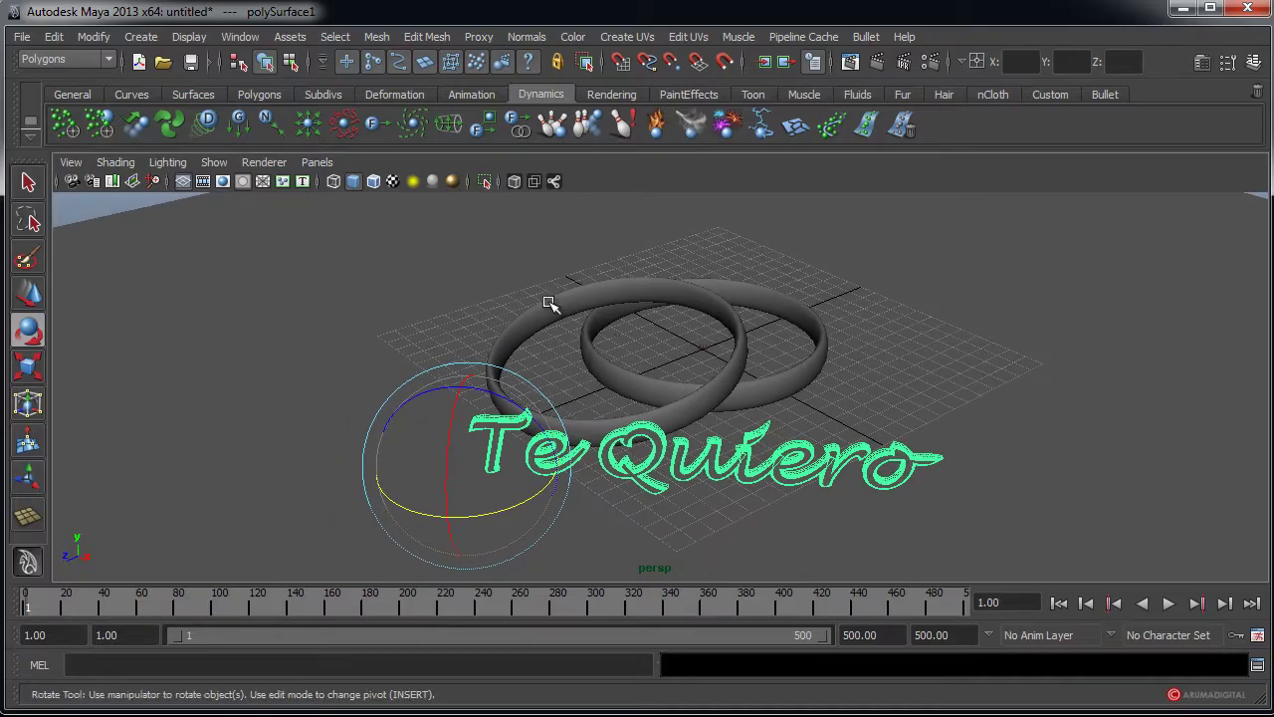
{"action": "left_click_drag", "start_coordinate": [649, 312], "coordinate": [618, 310], "text": "alt"}
{"action": "mouse_move", "coordinate": [442, 282]}
{"action": "left_mouse_down", "text": "alt"}
{"action": "mouse_move", "coordinate": [404, 279]}
{"action": "mouse_move", "coordinate": [425, 288]}
{"action": "left_mouse_up", "text": "alt"}
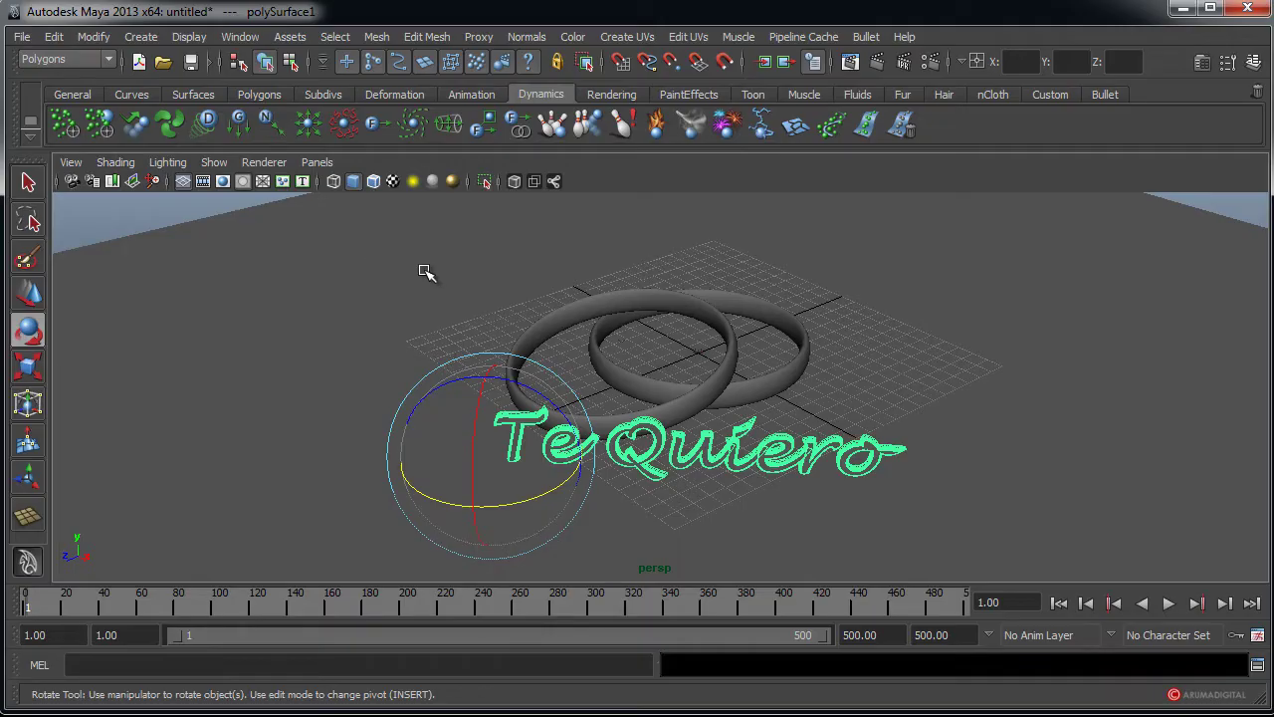
{"action": "right_click_drag", "start_coordinate": [423, 261], "coordinate": [347, 251], "text": "alt"}
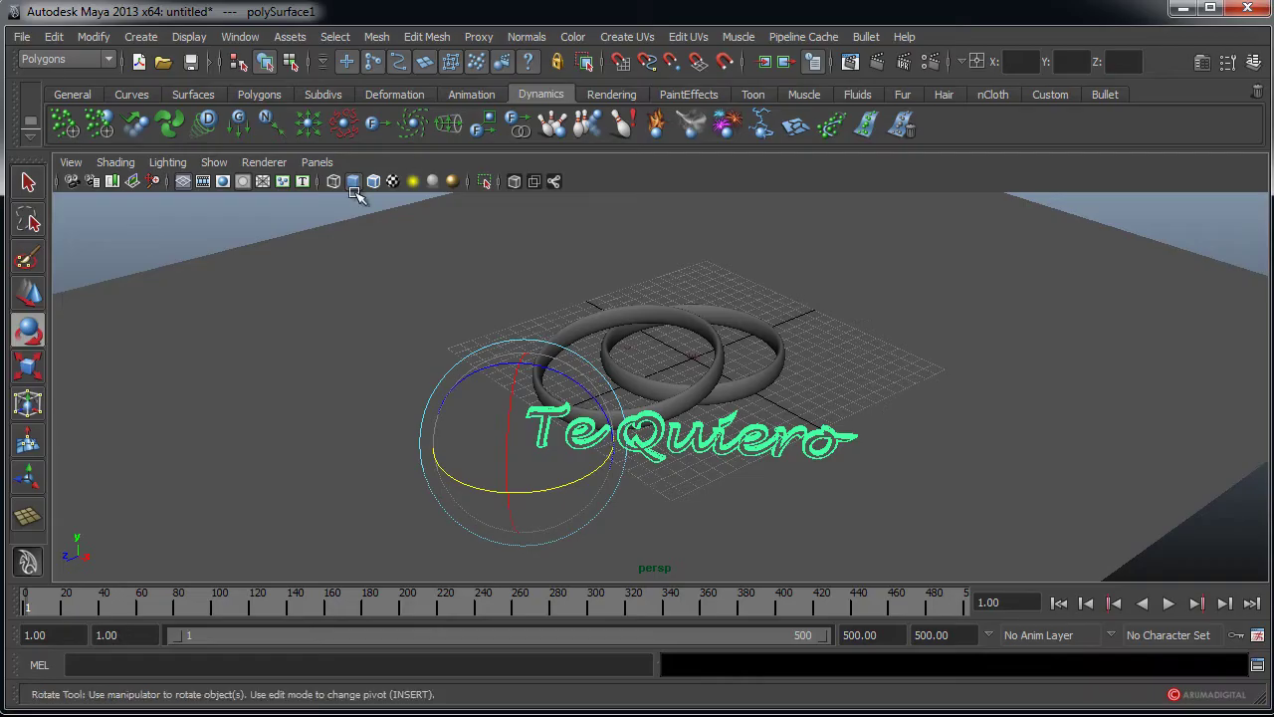
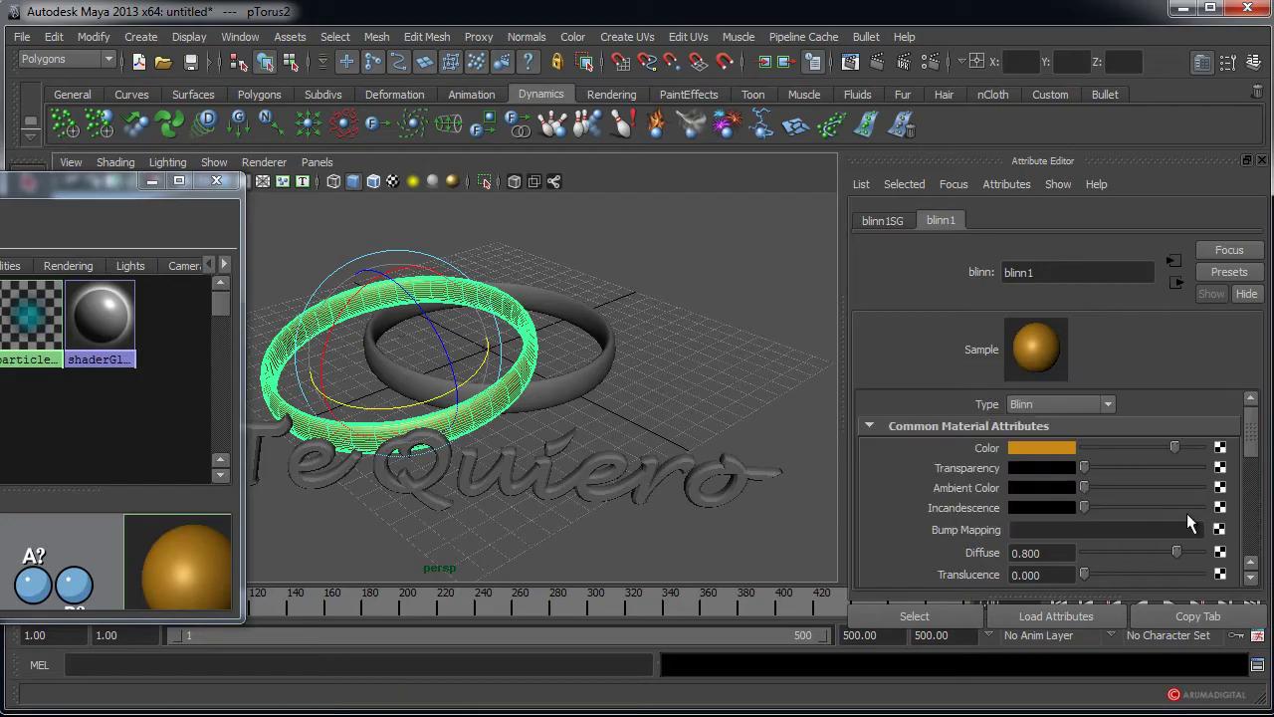
- Set the gold Blinn's eccentricity to 0.137, specular roll off to 1.000, specular color to near white and reflectivity to 0.650
{"action": "scroll", "coordinate": [1260, 483], "scroll_direction": "down", "scroll_amount": 2}
{"action": "scroll", "coordinate": [1260, 483], "scroll_direction": "down", "scroll_amount": 5}
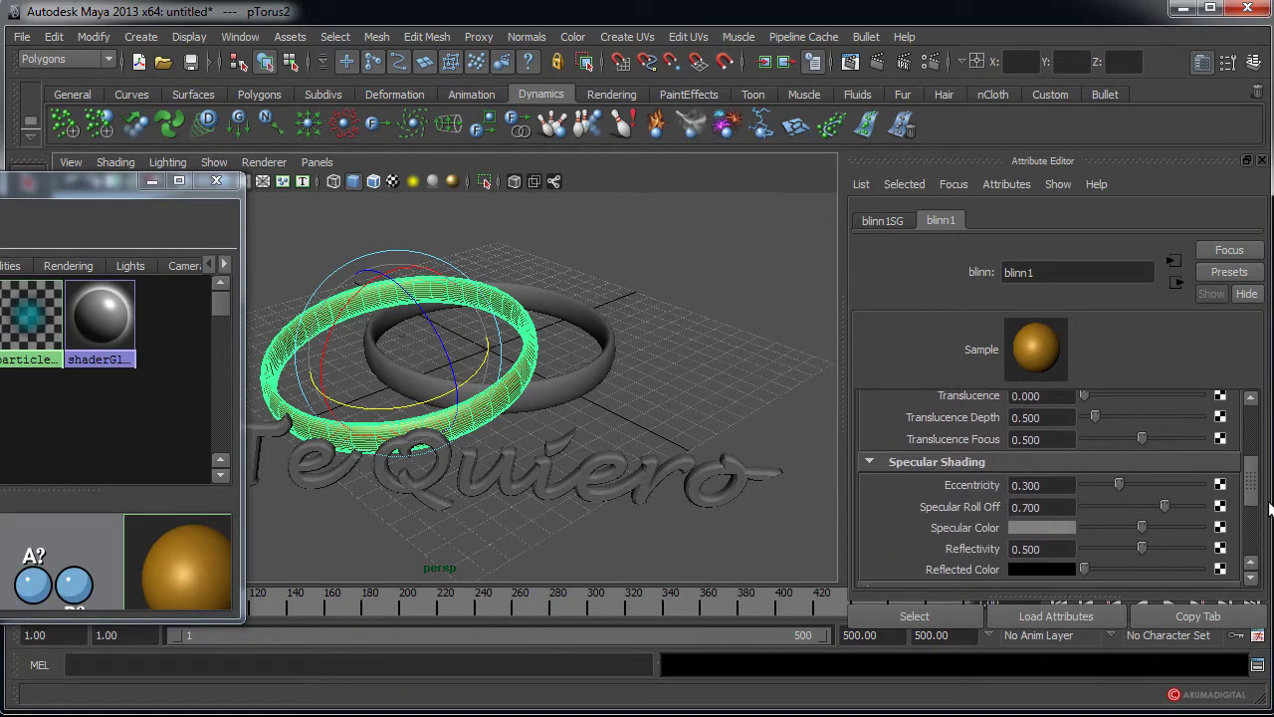
{"action": "left_click_drag", "start_coordinate": [1119, 477], "coordinate": [1102, 477]}
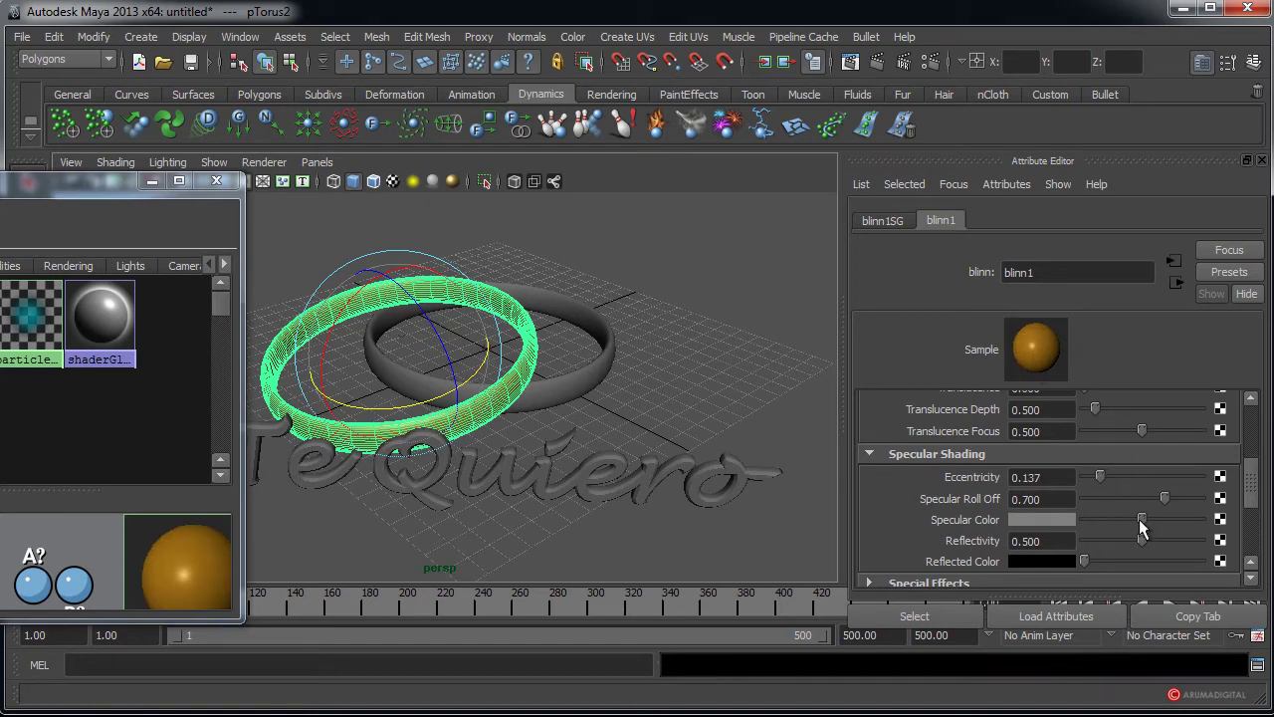
{"action": "left_click_drag", "start_coordinate": [1165, 501], "coordinate": [1196, 525]}
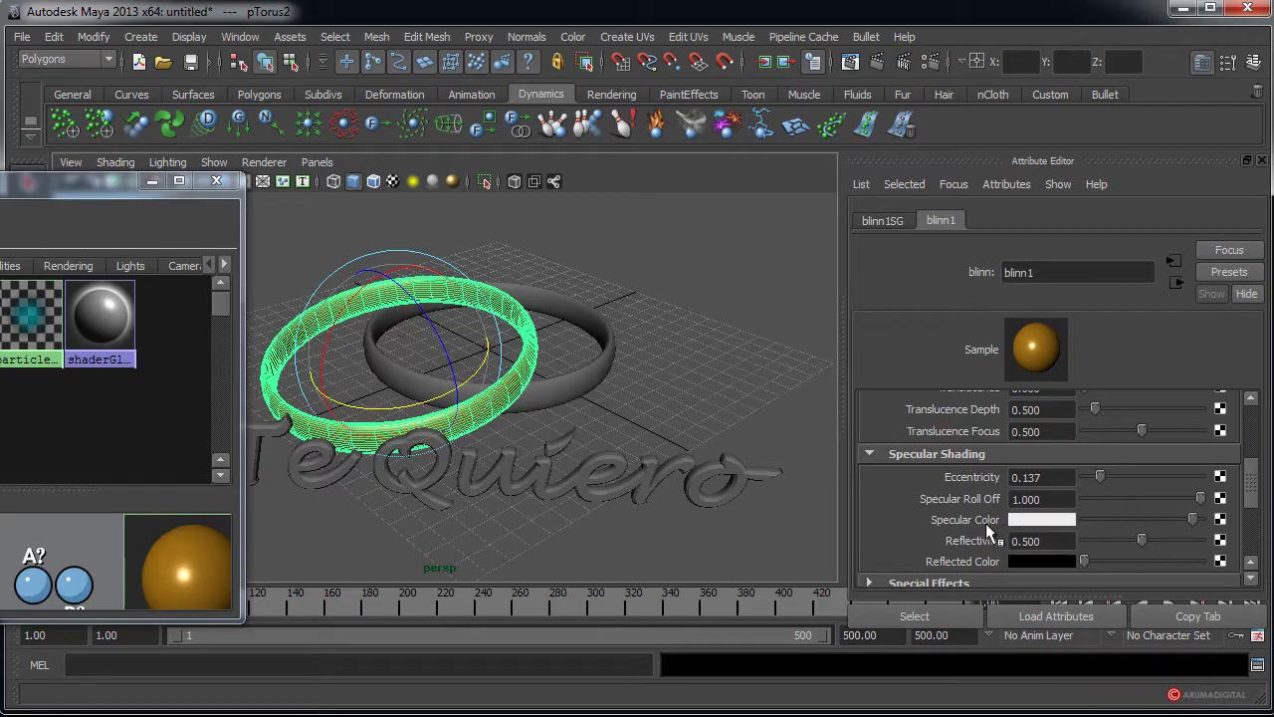
{"action": "scroll", "coordinate": [986, 522], "scroll_direction": "down", "scroll_amount": 2}
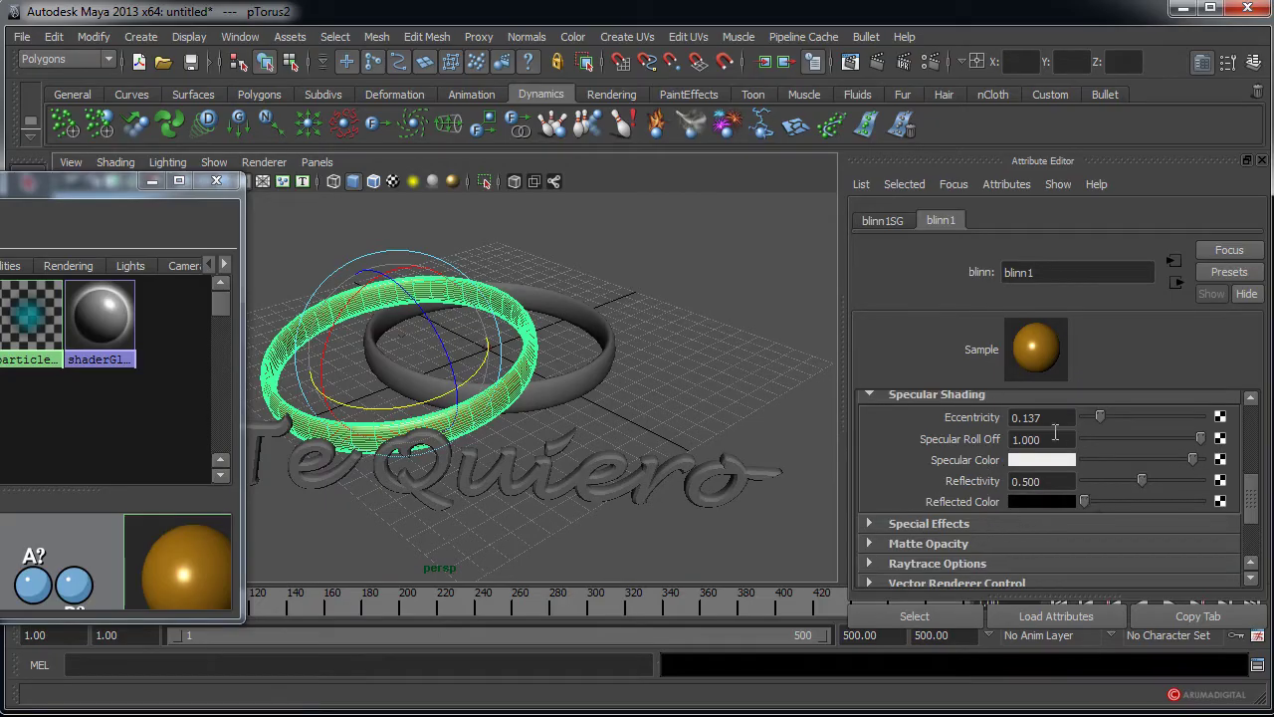
{"action": "left_click_drag", "start_coordinate": [1142, 488], "coordinate": [1161, 486]}
- Enable refractions in the raytrace options of the gold Blinn material
{"action": "scroll", "coordinate": [895, 495], "scroll_direction": "down", "scroll_amount": 2}
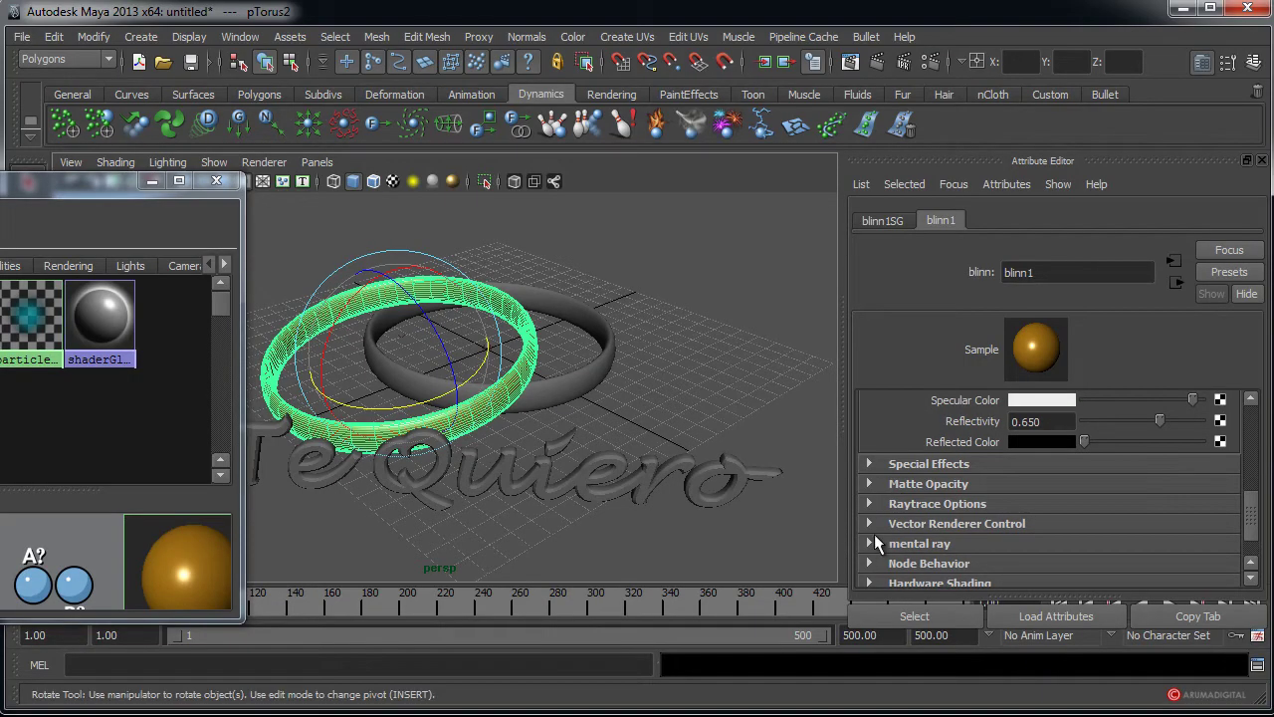
{"action": "left_click", "coordinate": [866, 505]}
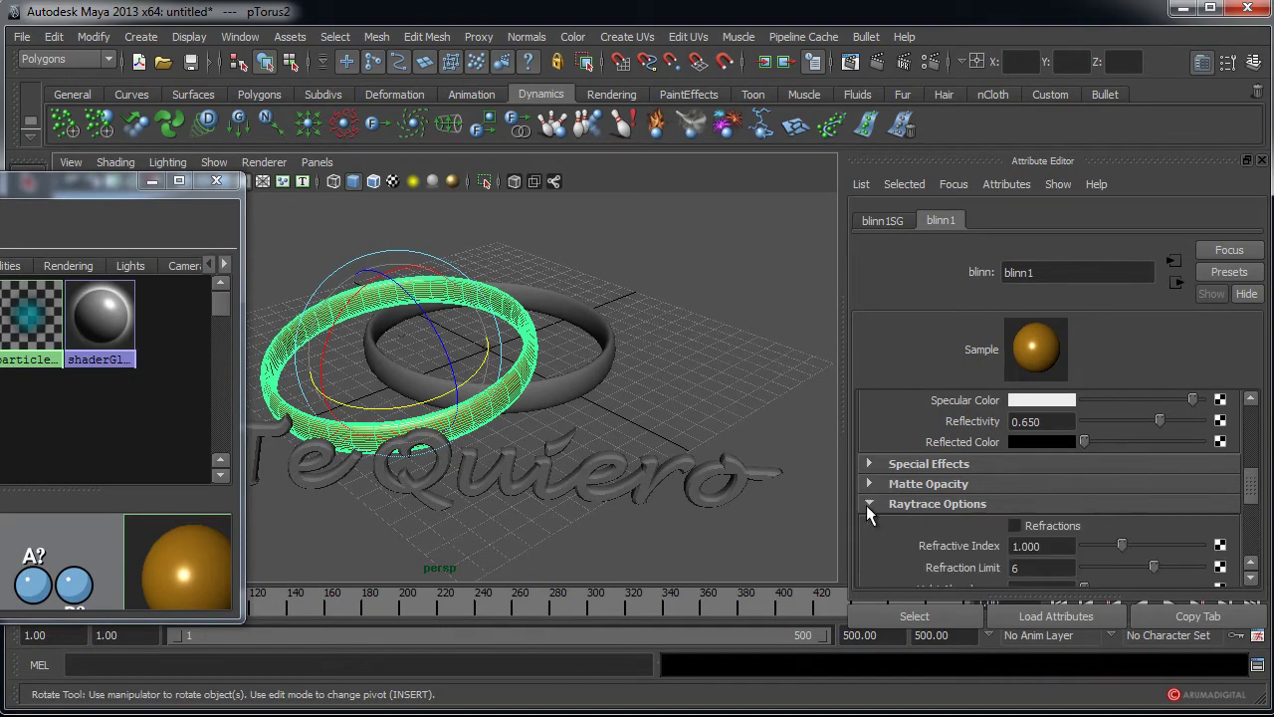
{"action": "scroll", "coordinate": [866, 507], "scroll_direction": "down", "scroll_amount": 2}
{"action": "left_click", "coordinate": [1015, 466]}
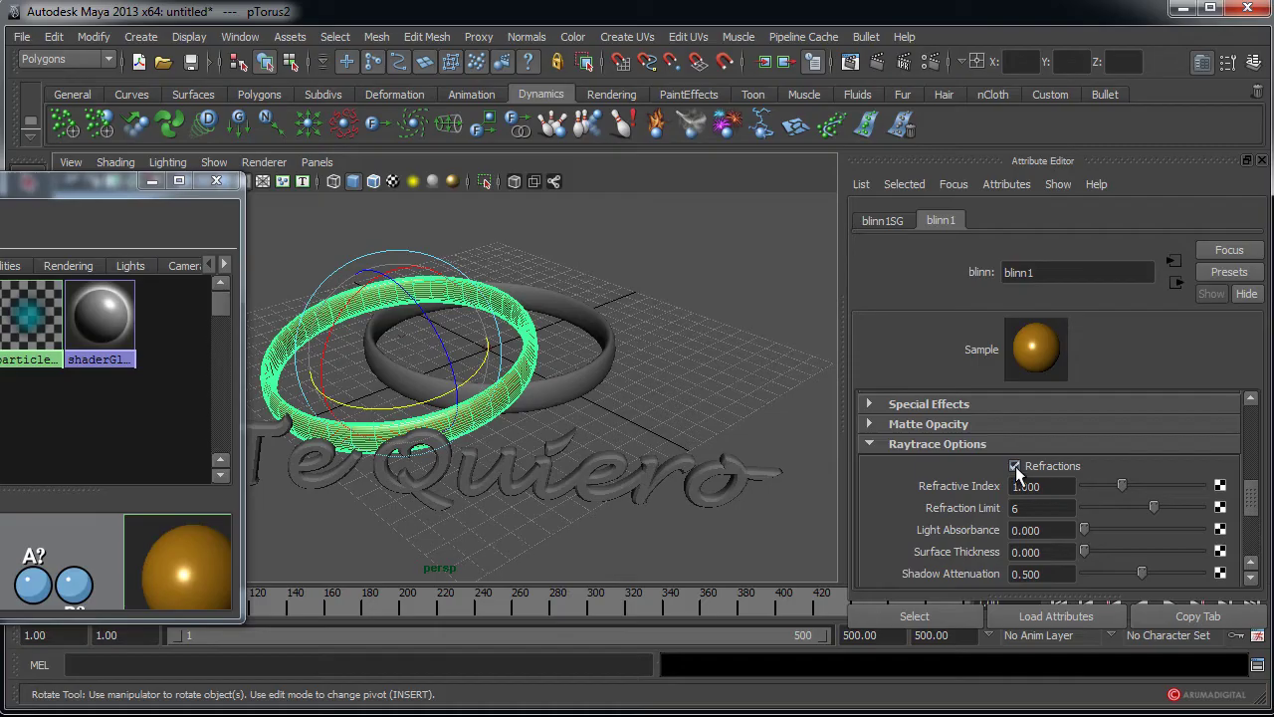
- Examine the remaining raytrace options and the mental ray attributes of the gold Blinn material
{"action": "scroll", "coordinate": [929, 511], "scroll_direction": "down", "scroll_amount": 2}
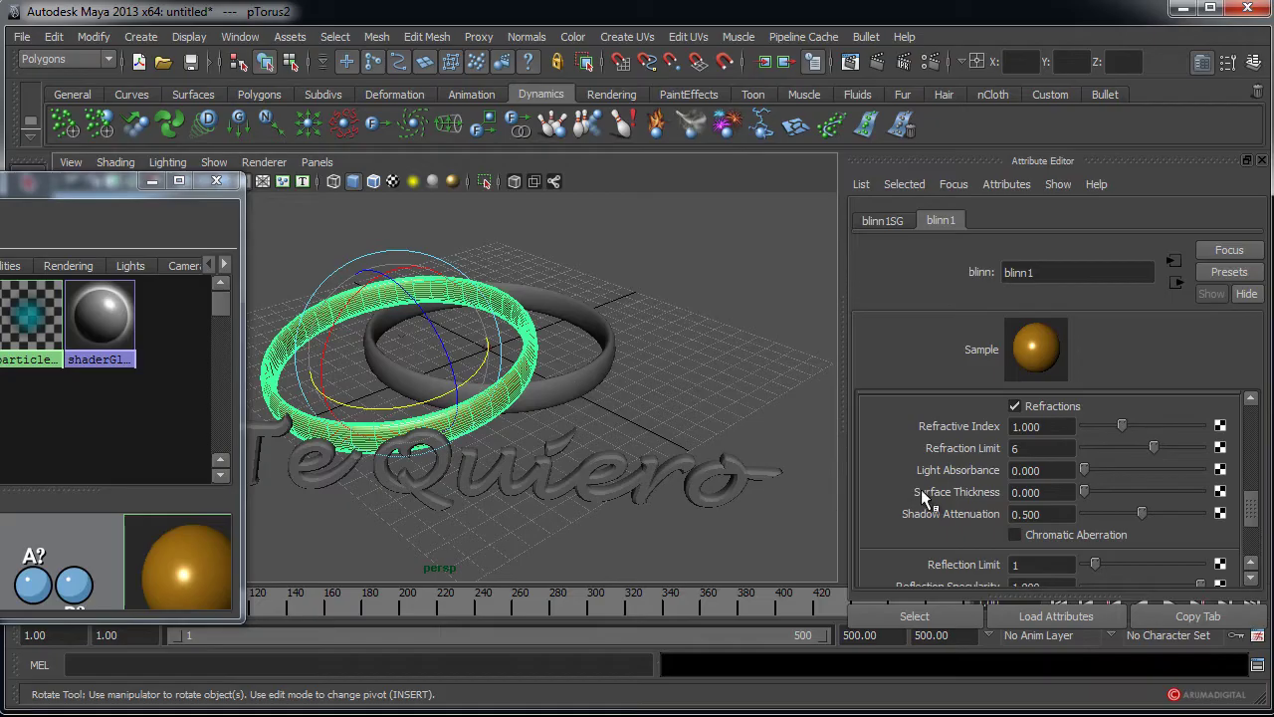
{"action": "scroll", "coordinate": [926, 488], "scroll_direction": "down", "scroll_amount": 2}
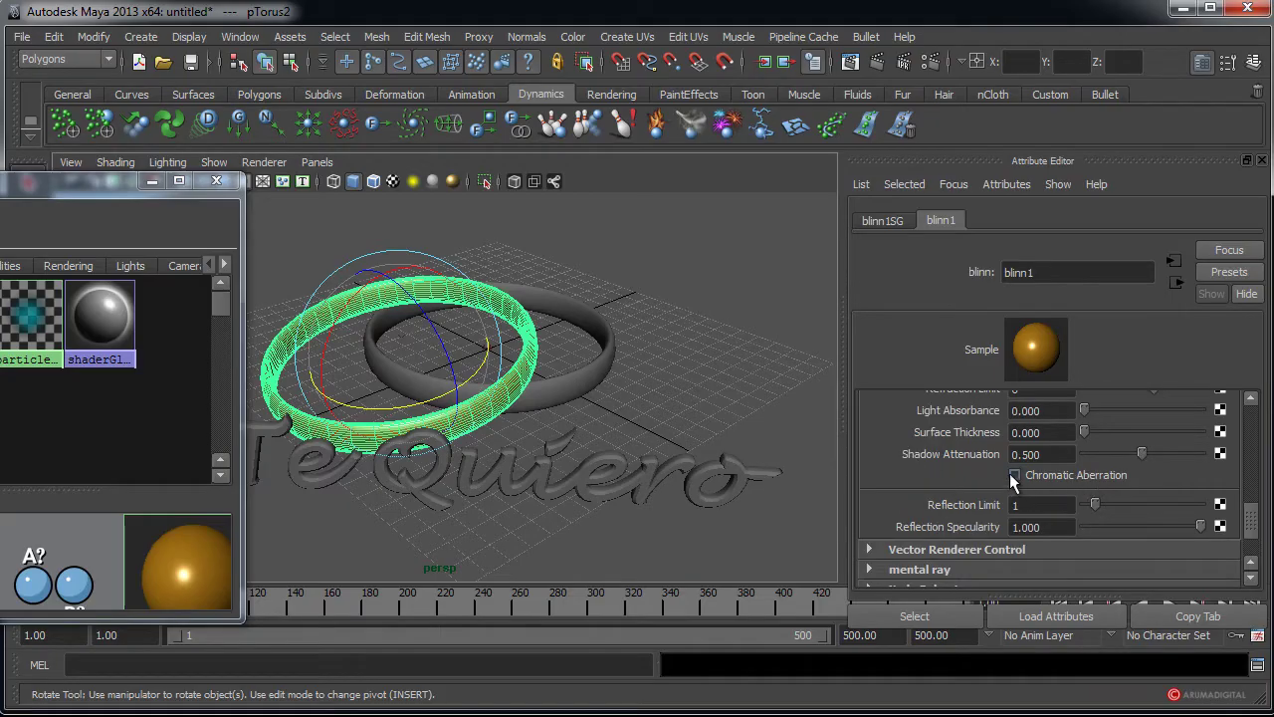
{"action": "scroll", "coordinate": [929, 477], "scroll_direction": "down", "scroll_amount": 2}
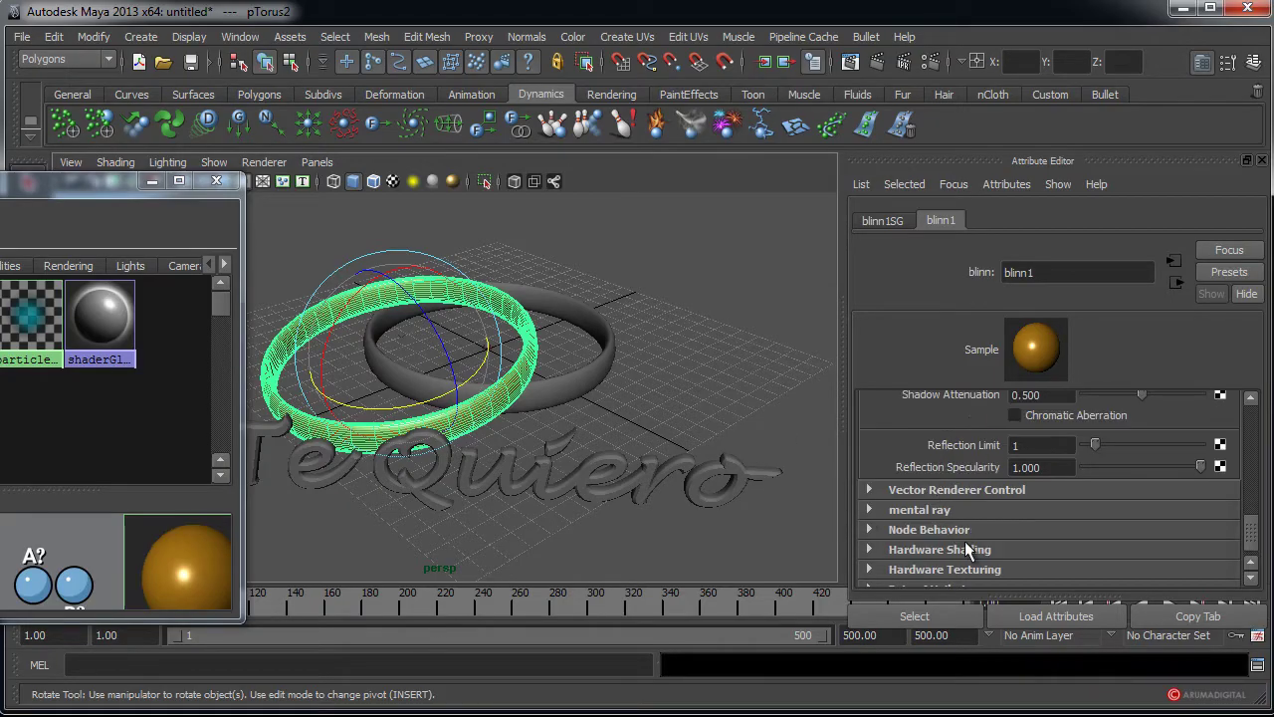
{"action": "left_click", "coordinate": [867, 507]}
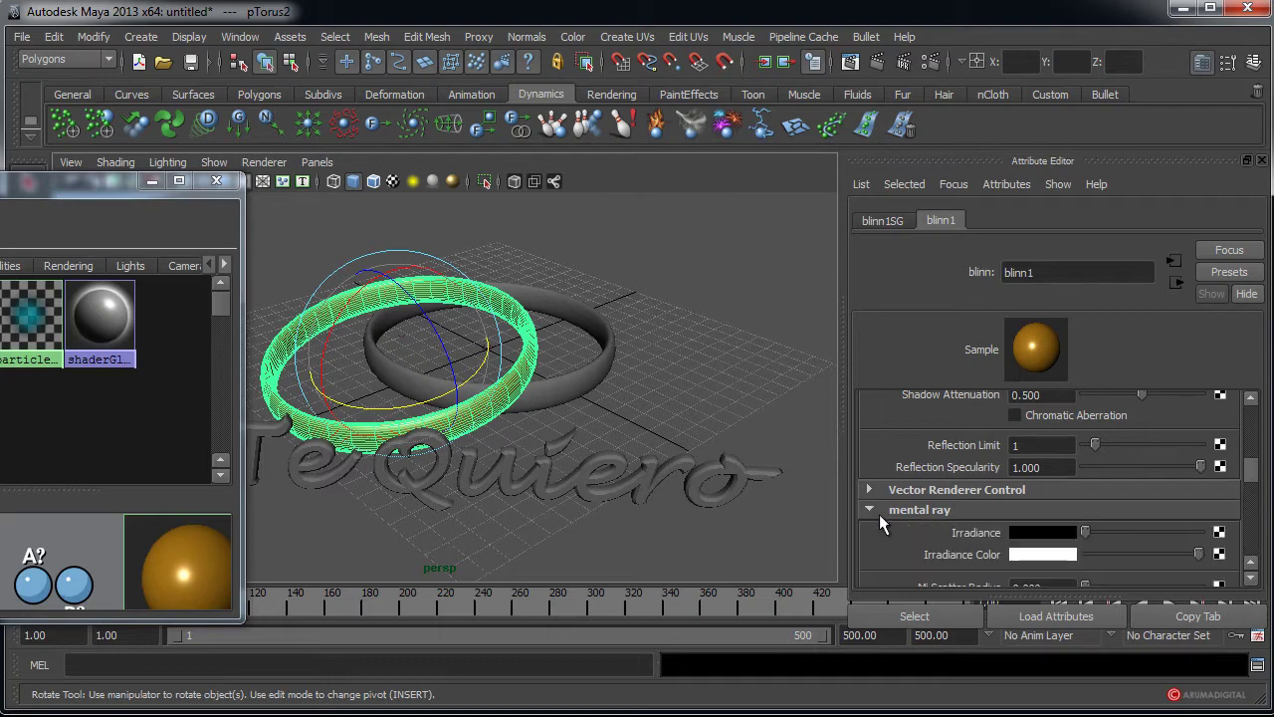
{"action": "scroll", "coordinate": [884, 517], "scroll_direction": "down", "scroll_amount": 6}
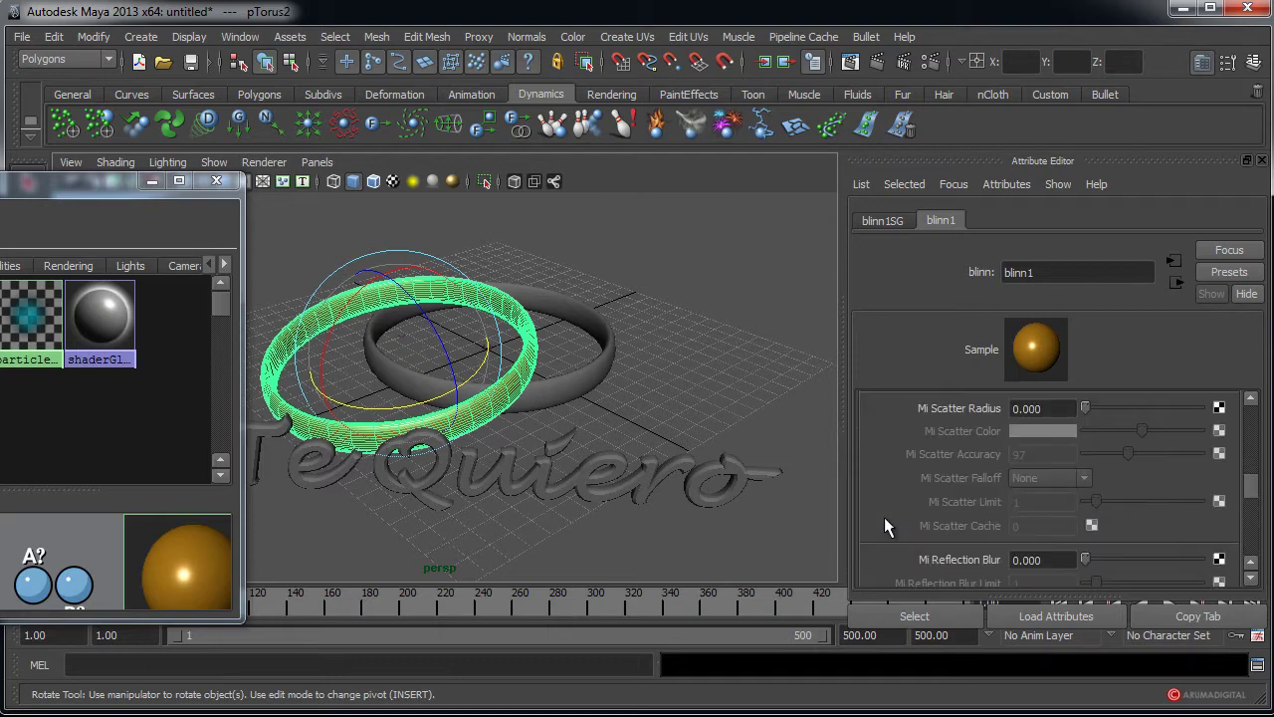
{"action": "scroll", "coordinate": [885, 517], "scroll_direction": "down", "scroll_amount": 8}
{"action": "scroll", "coordinate": [885, 517], "scroll_direction": "up", "scroll_amount": 10}
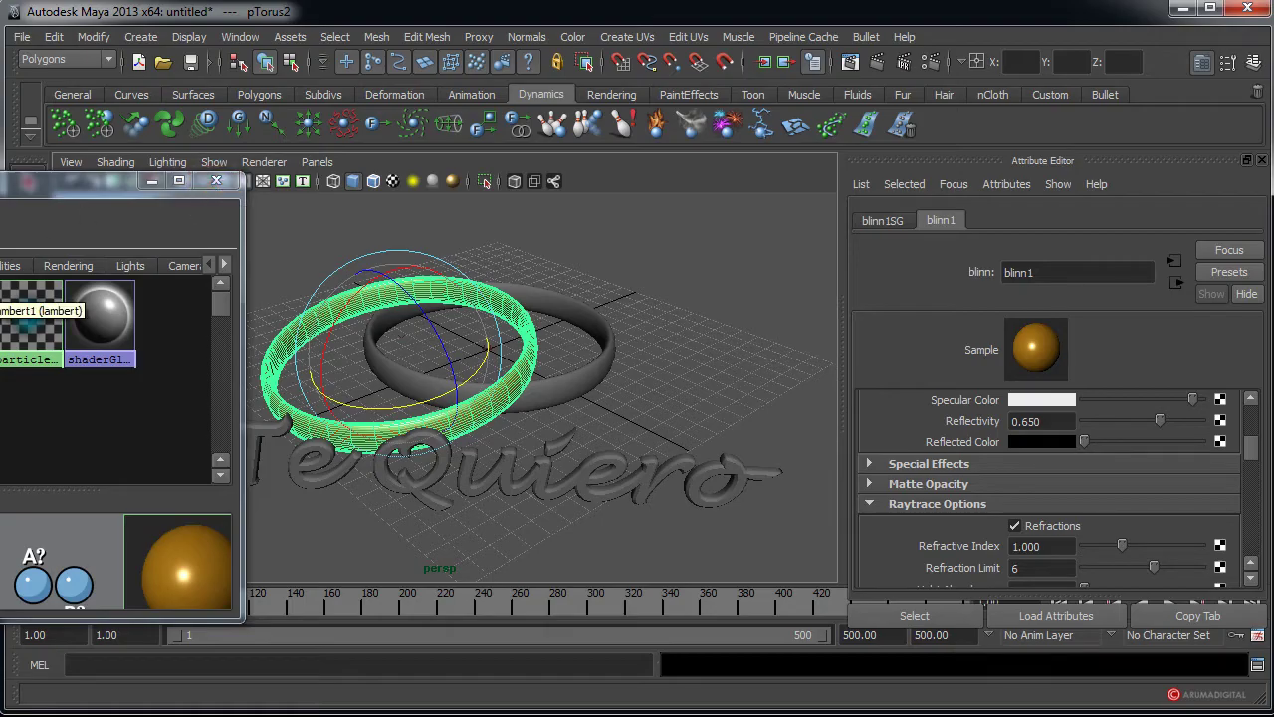
- Apply the gold Blinn material to the second ring, select the "Te Quiero" text and close the Hypershade window
{"action": "middle_click_drag", "start_coordinate": [580, 381], "coordinate": [583, 384]}
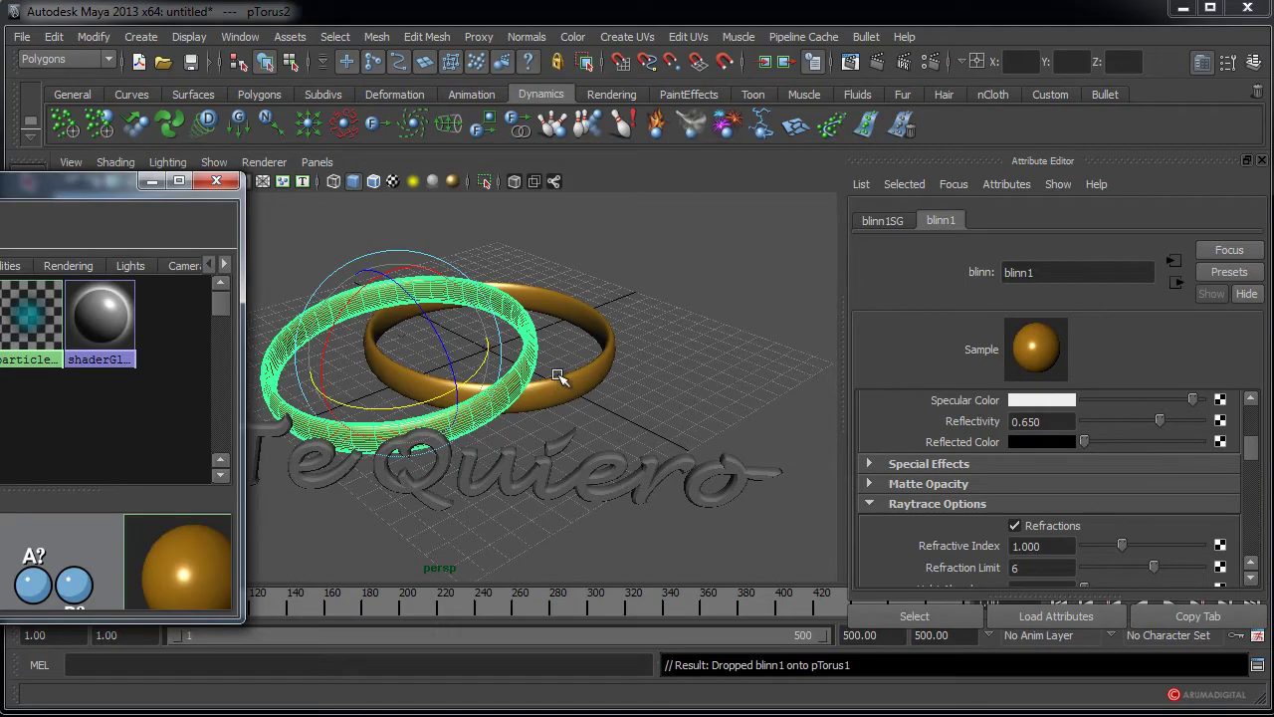
{"action": "left_click", "coordinate": [647, 374]}
{"action": "left_click", "coordinate": [595, 371]}
{"action": "right_click_drag", "start_coordinate": [594, 370], "coordinate": [724, 690]}
{"action": "left_click", "coordinate": [742, 376]}
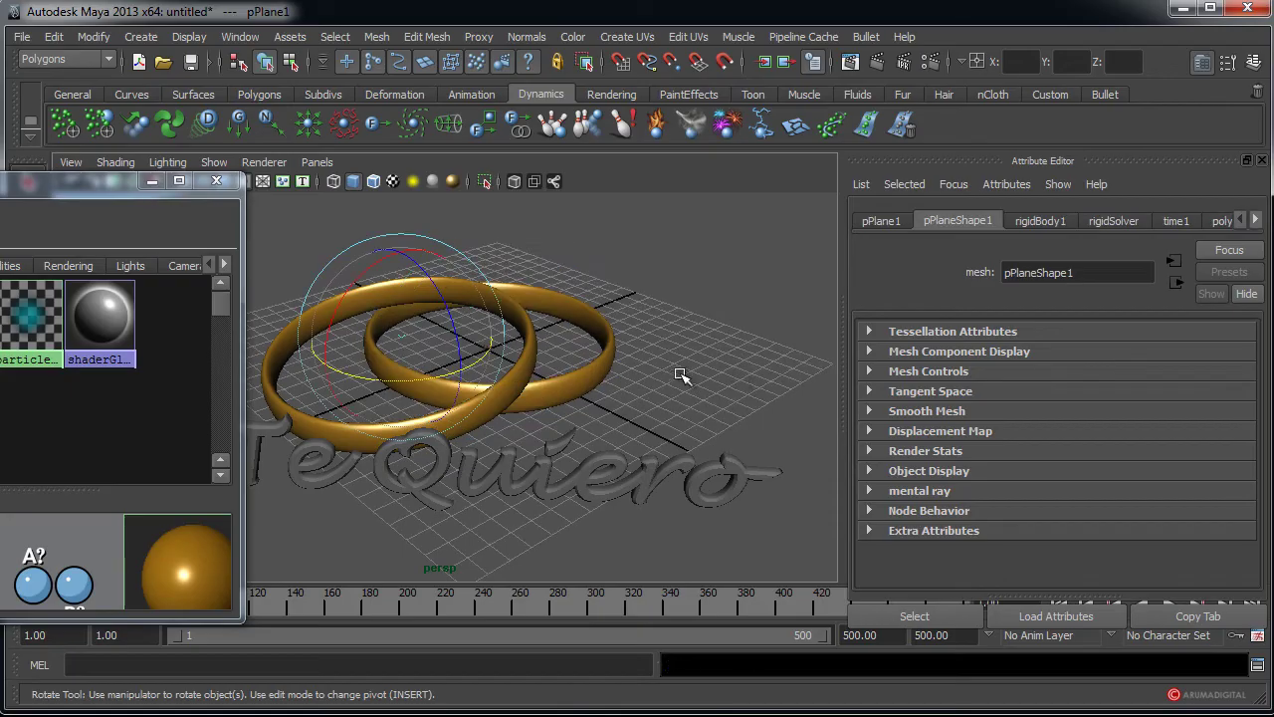
{"action": "left_click", "coordinate": [476, 488]}
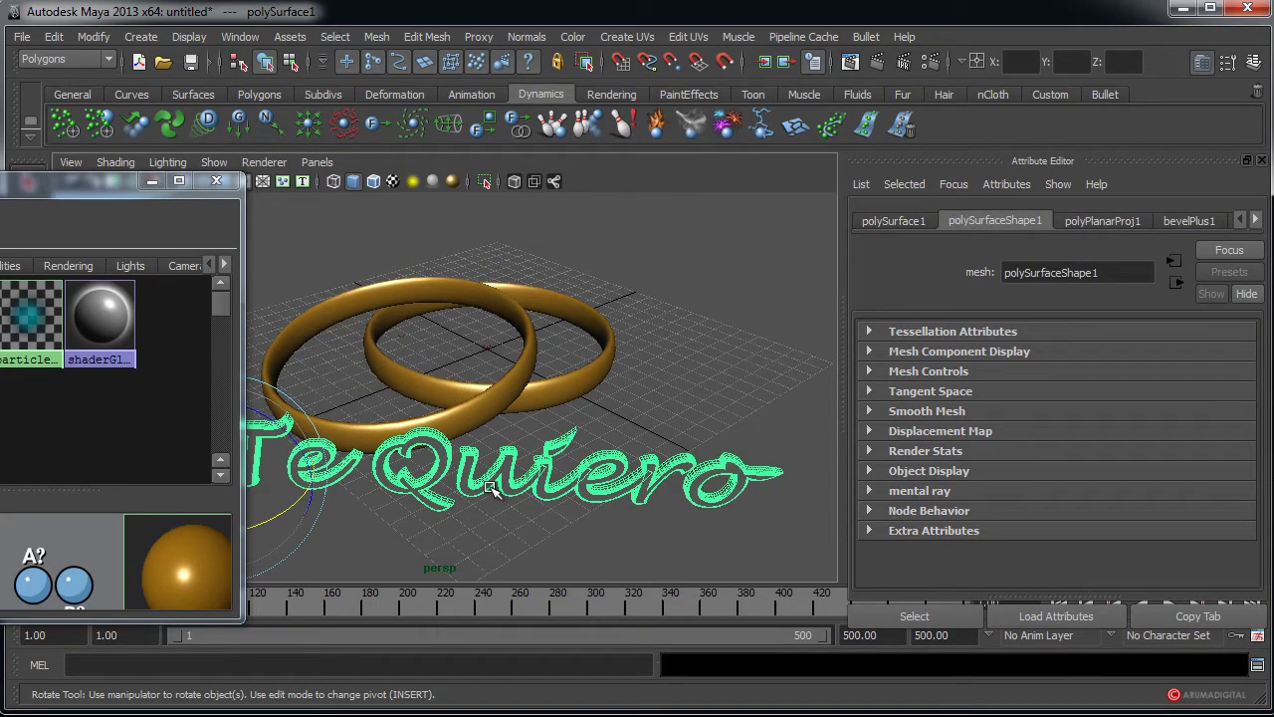
{"action": "left_click", "coordinate": [216, 181]}
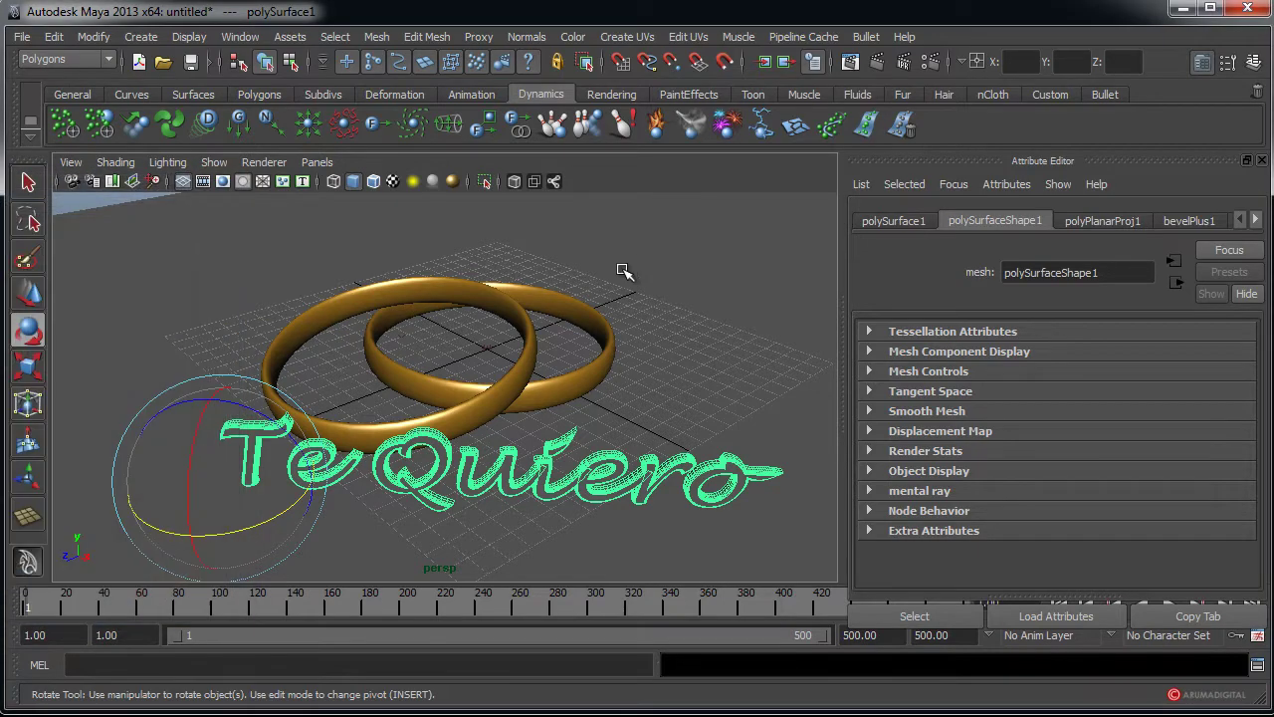
- Create a point light in the scene with the default settings
{"action": "right_click_drag", "start_coordinate": [715, 315], "coordinate": [506, 322], "text": "alt"}
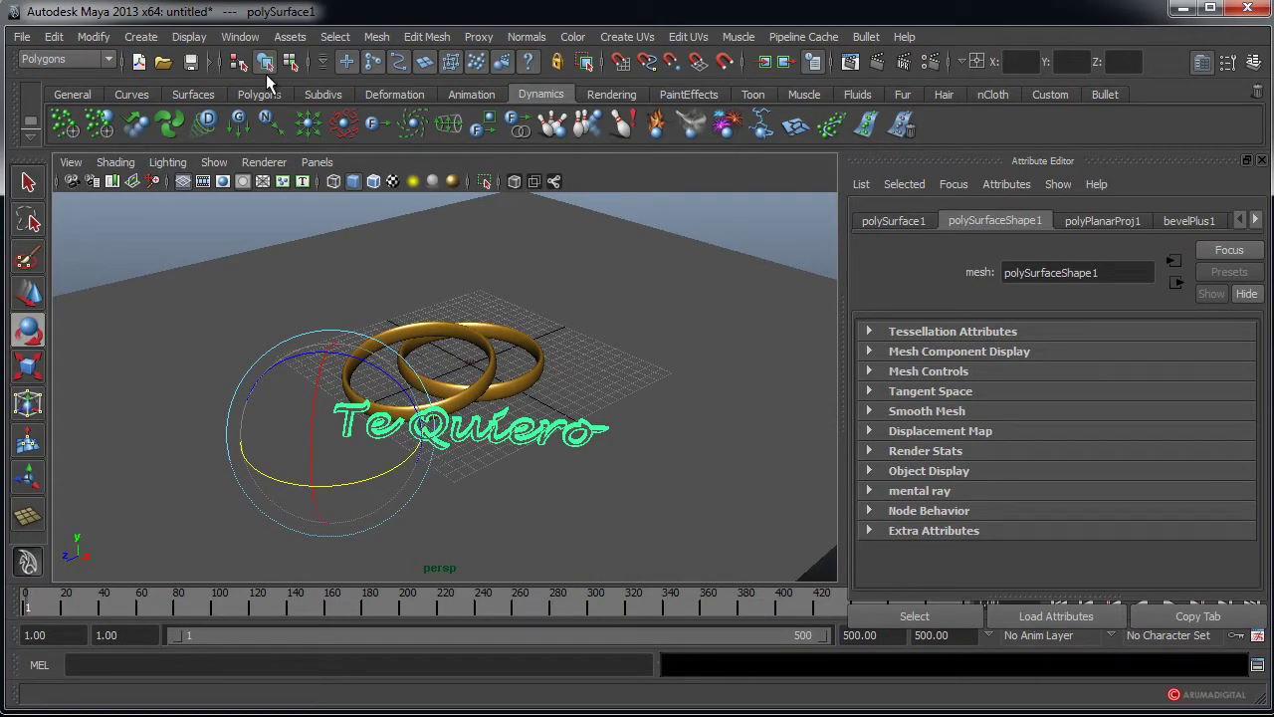
{"action": "left_click", "coordinate": [142, 38]}
{"action": "mouse_move", "coordinate": [294, 141]}
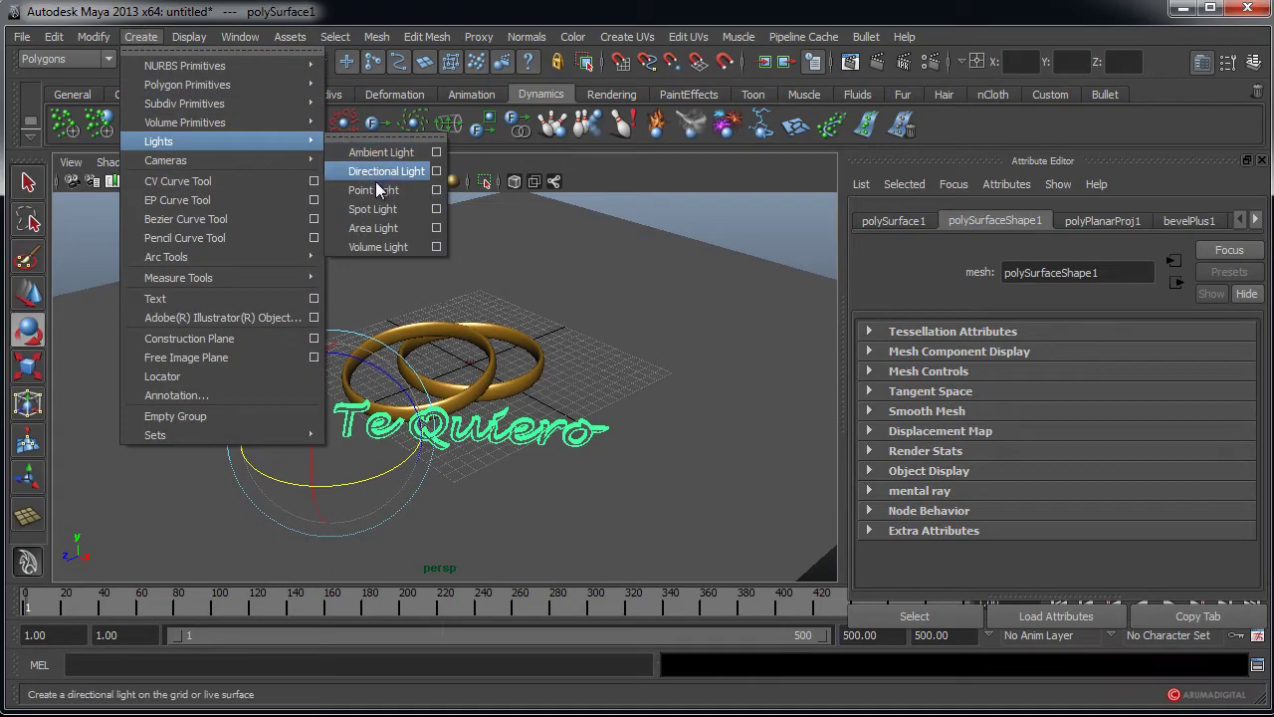
{"action": "left_click", "coordinate": [374, 189]}
- Move the point light away from the grid centre and raise it high above the rings and text
{"action": "right_click_drag", "start_coordinate": [683, 389], "coordinate": [563, 368], "text": "alt"}
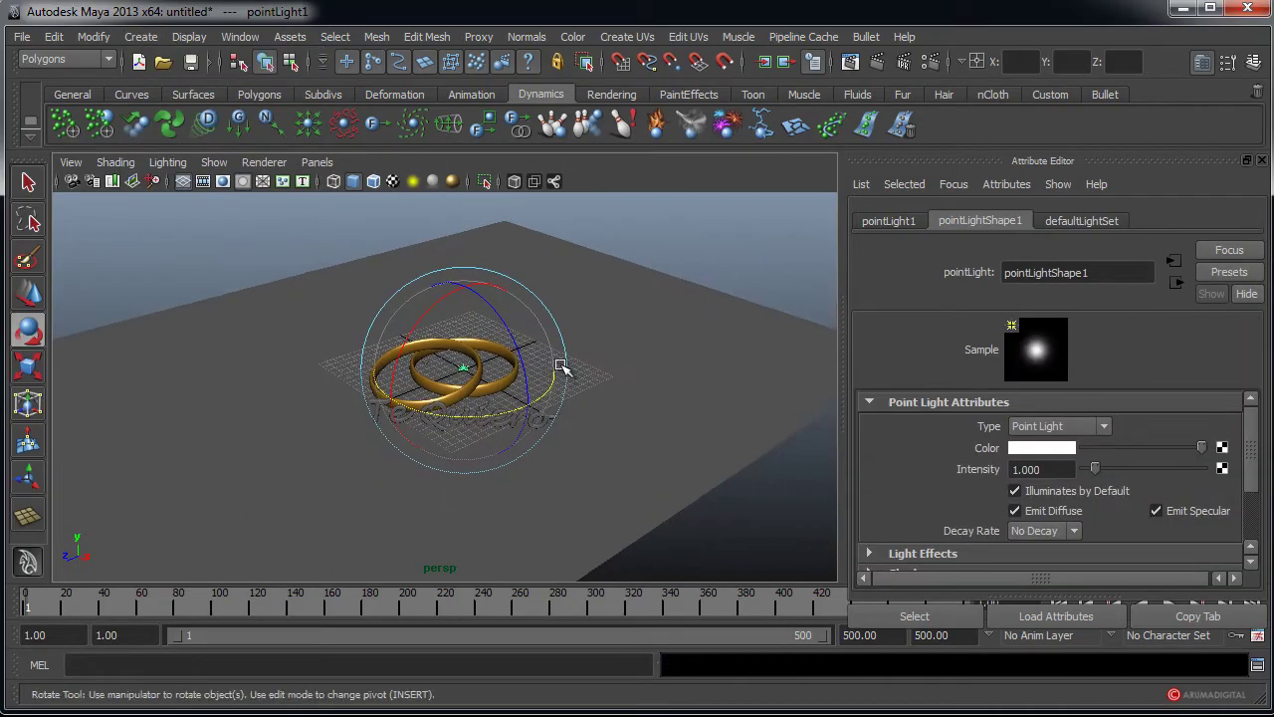
{"action": "key", "text": "w"}
{"action": "left_click_drag", "start_coordinate": [402, 410], "coordinate": [231, 478]}
{"action": "left_click_drag", "start_coordinate": [279, 372], "coordinate": [265, 208]}
{"action": "left_click_drag", "start_coordinate": [313, 279], "coordinate": [365, 312]}
{"action": "right_click_drag", "start_coordinate": [342, 392], "coordinate": [687, 404], "text": "alt"}
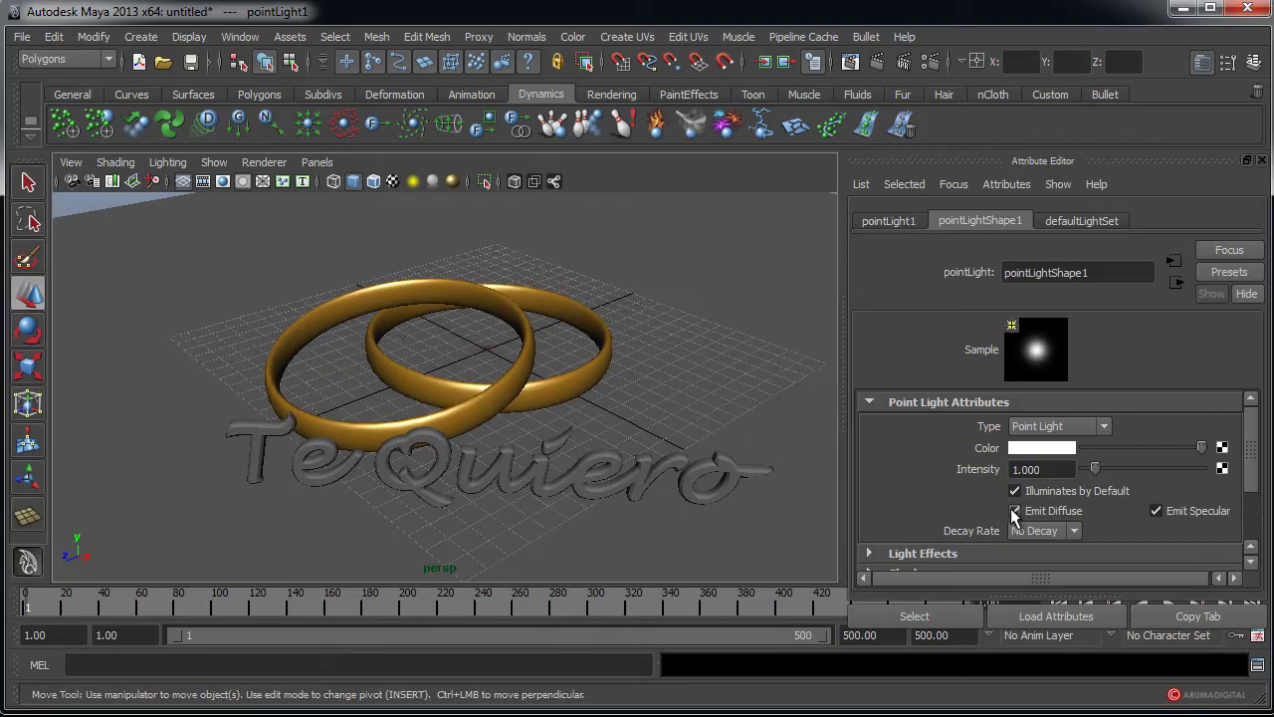
- Expand the point light's shadow settings and examine its depth map and raytrace shadow attributes
{"action": "left_click_drag", "start_coordinate": [1252, 446], "coordinate": [1257, 498]}
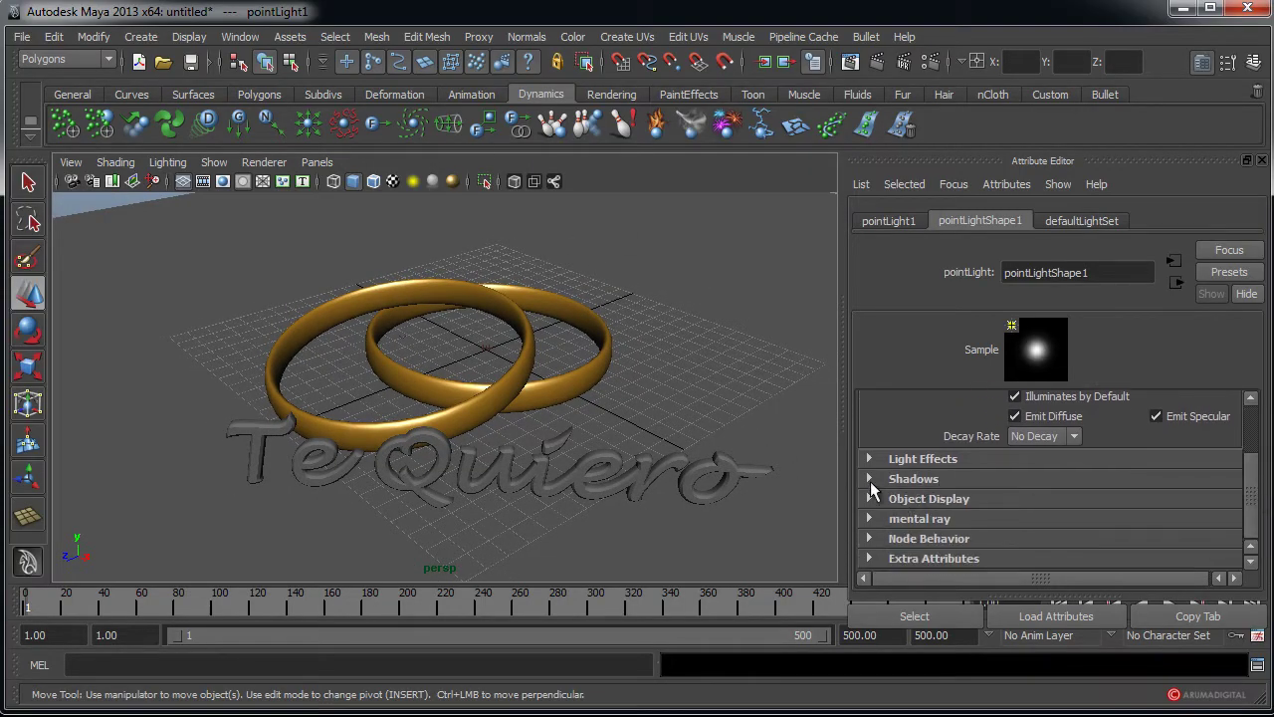
{"action": "left_click", "coordinate": [870, 481]}
{"action": "scroll", "coordinate": [931, 549], "scroll_direction": "down", "scroll_amount": 2}
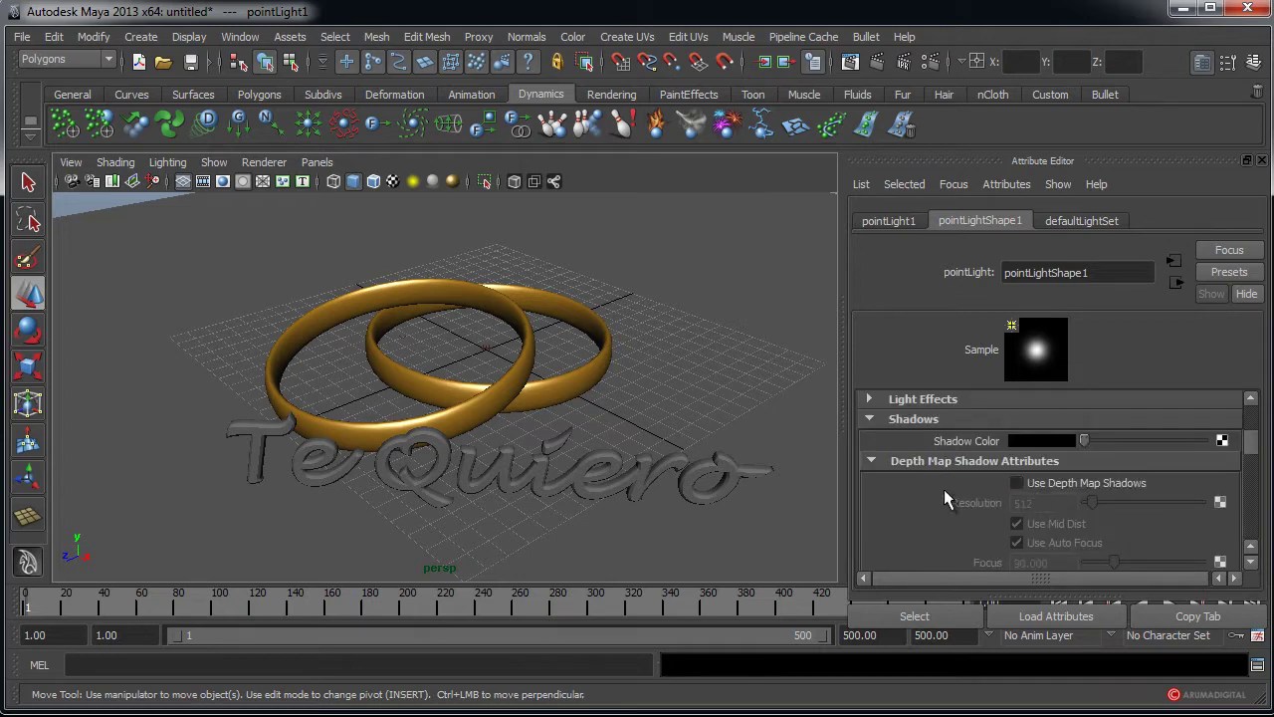
{"action": "right_click_drag", "start_coordinate": [498, 344], "coordinate": [353, 356], "text": "alt"}
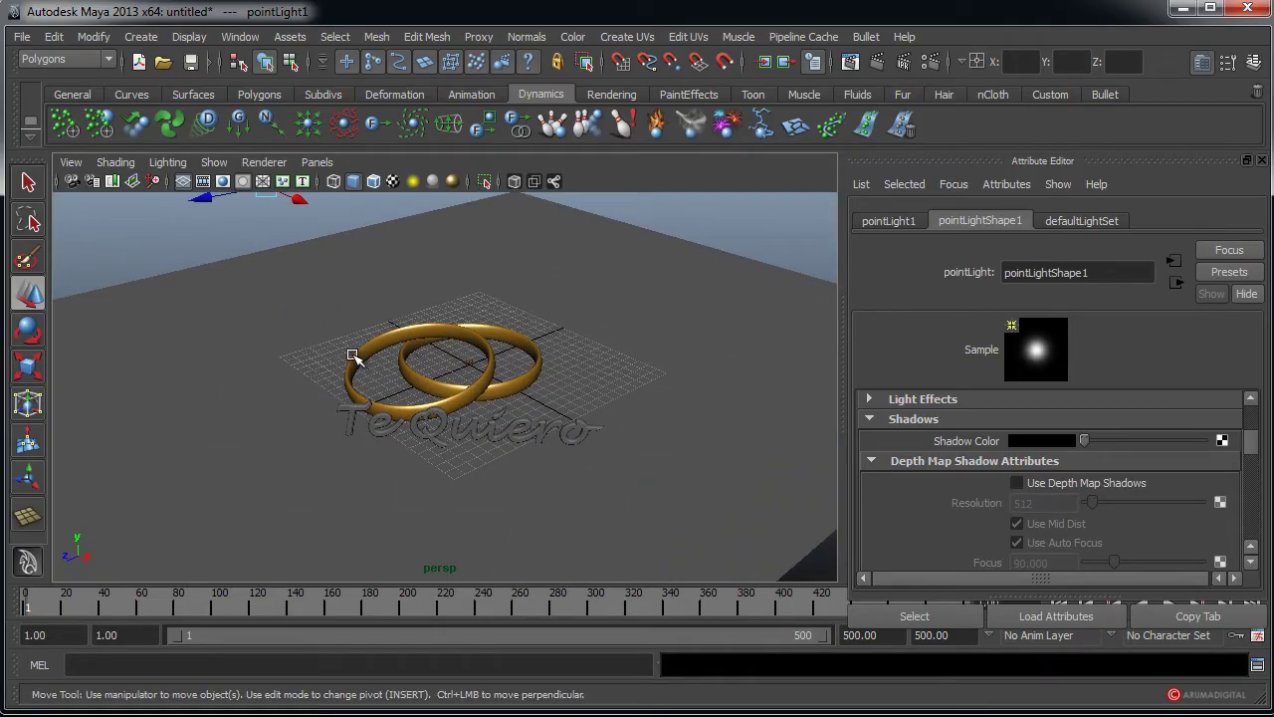
{"action": "right_click_drag", "start_coordinate": [353, 356], "coordinate": [558, 364], "text": "alt"}
{"action": "left_click_drag", "start_coordinate": [1254, 450], "coordinate": [1271, 519]}
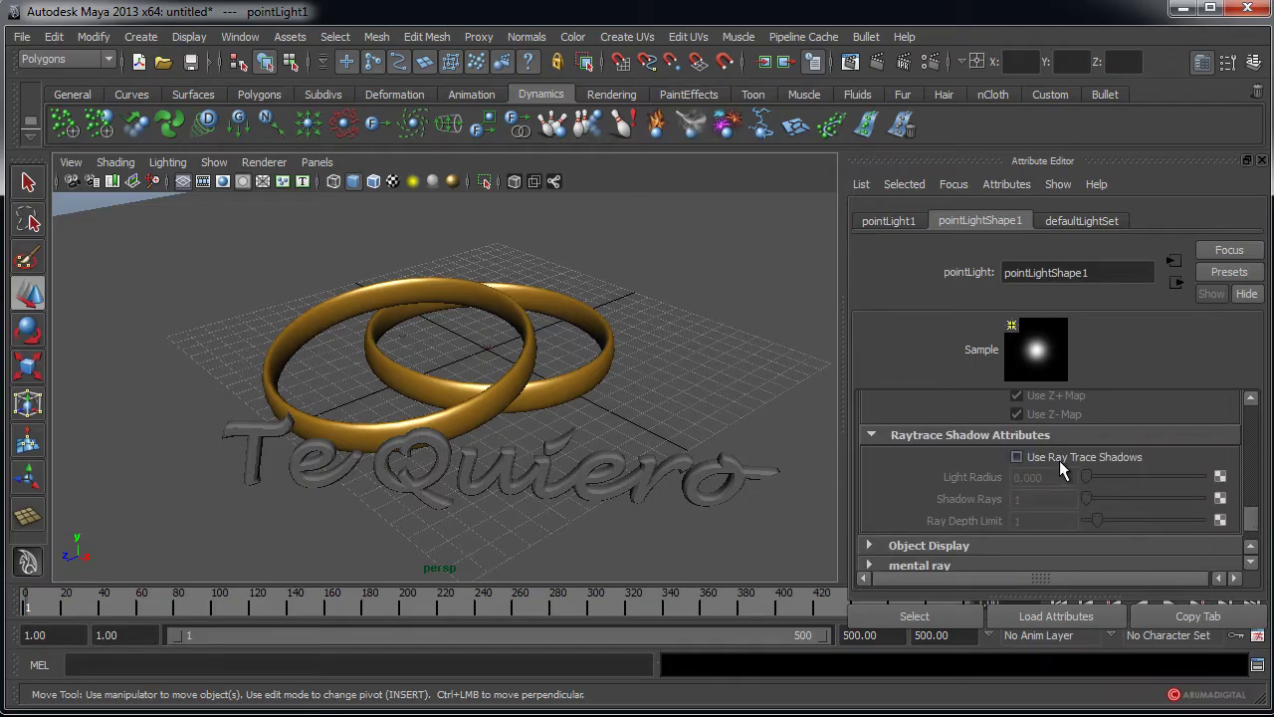
- Switch to the Rendering menu set, render the current frame with Maya Software and close the Render View
{"action": "right_click_drag", "start_coordinate": [375, 336], "coordinate": [291, 339], "text": "alt"}
{"action": "left_click_drag", "start_coordinate": [291, 340], "coordinate": [300, 365], "text": "alt"}
{"action": "left_click", "coordinate": [240, 37]}
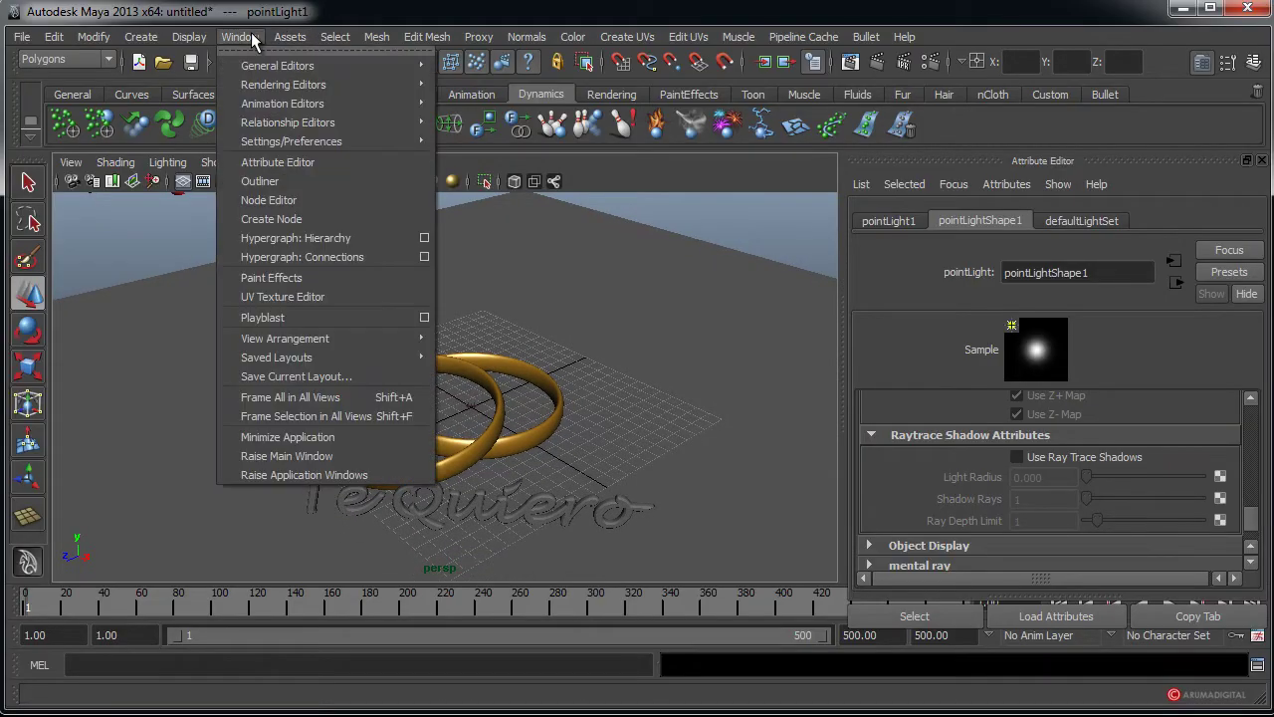
{"action": "left_click", "coordinate": [253, 39]}
{"action": "left_click", "coordinate": [101, 62]}
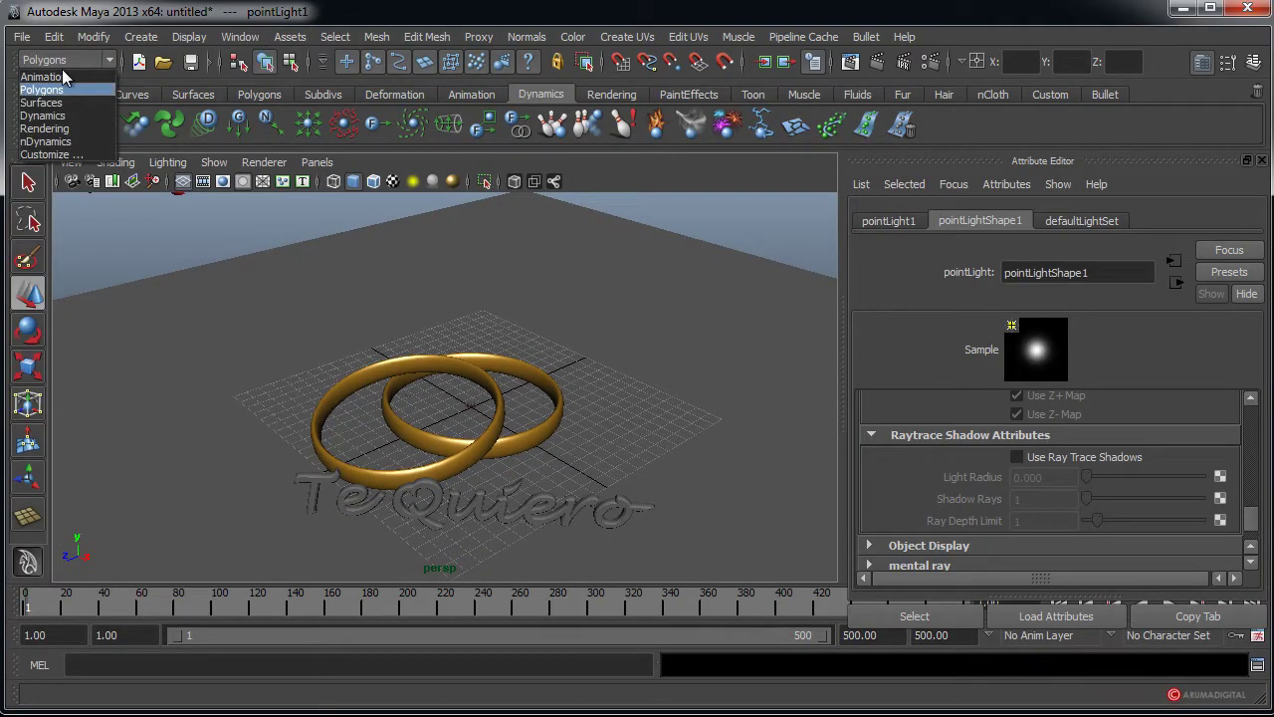
{"action": "left_click", "coordinate": [44, 128]}
{"action": "left_click", "coordinate": [489, 36]}
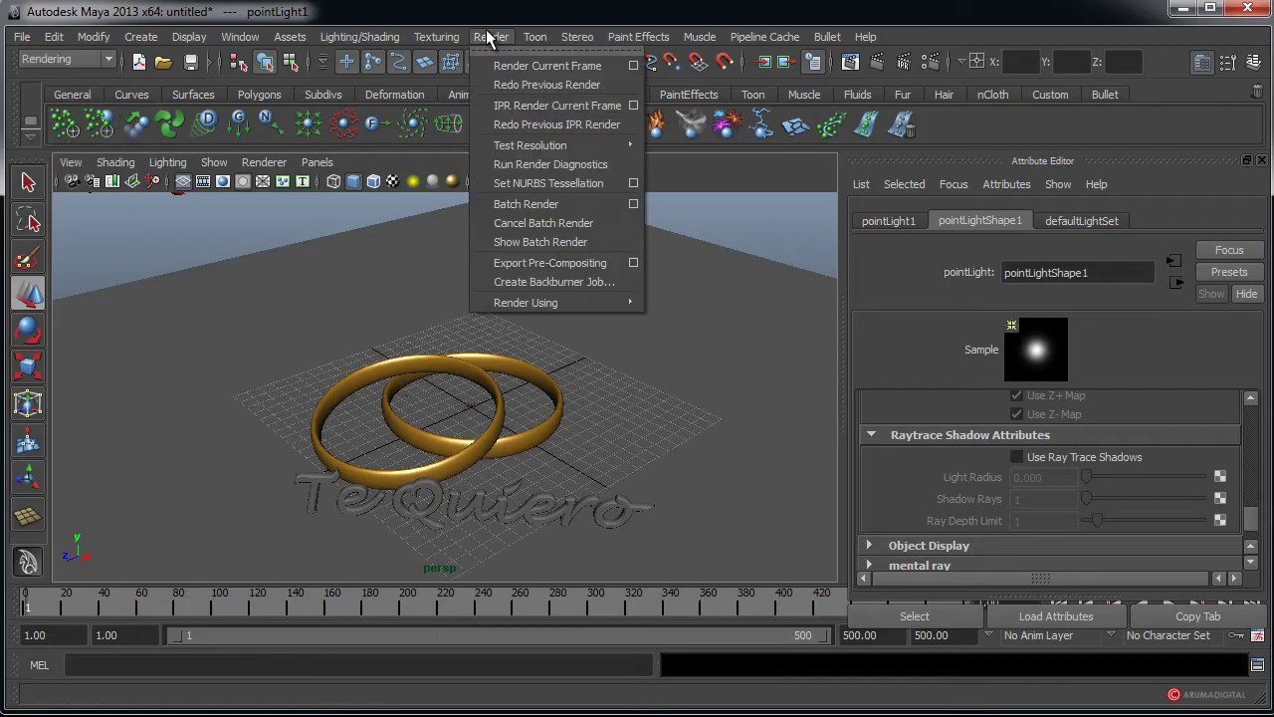
{"action": "left_click", "coordinate": [547, 66]}
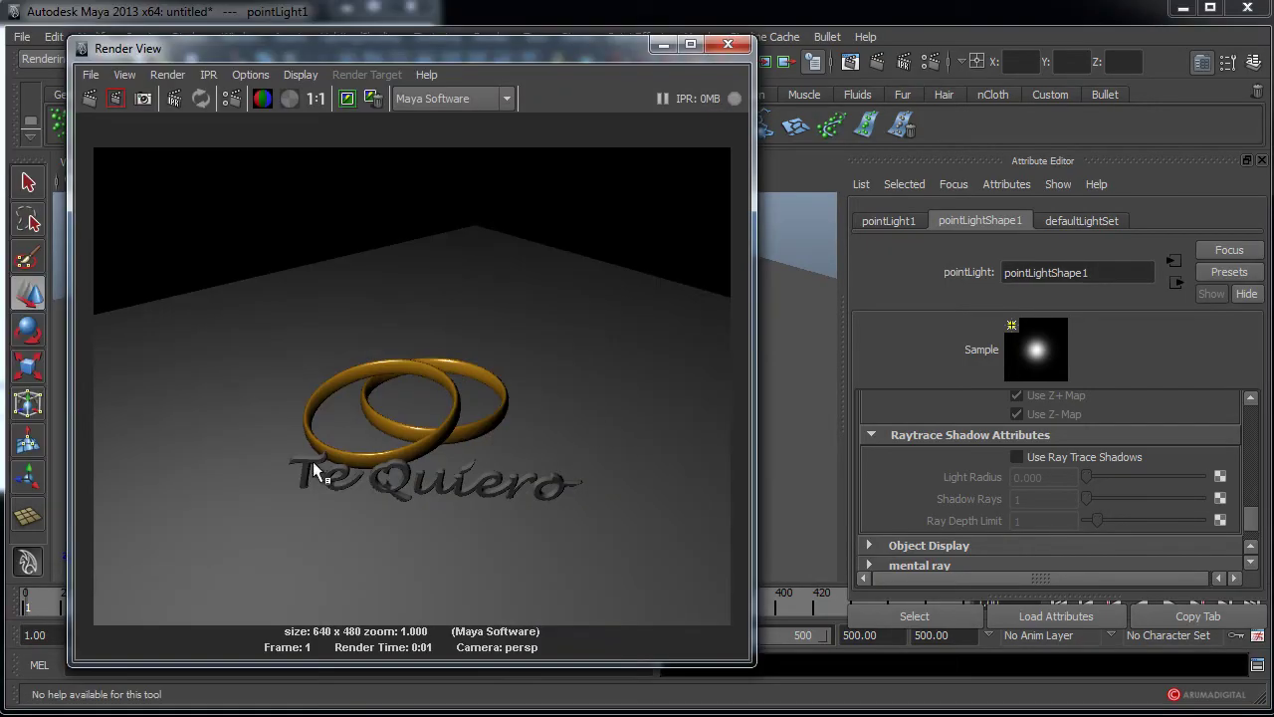
{"action": "left_click", "coordinate": [728, 43]}
- Frame the rings and text more closely in the perspective view and render the current frame again
{"action": "right_click_drag", "start_coordinate": [573, 360], "coordinate": [723, 344], "text": "alt"}
{"action": "middle_click_drag", "start_coordinate": [708, 333], "coordinate": [741, 242], "text": "alt"}
{"action": "right_click_drag", "start_coordinate": [741, 242], "coordinate": [674, 267], "text": "alt"}
{"action": "left_click", "coordinate": [491, 37]}
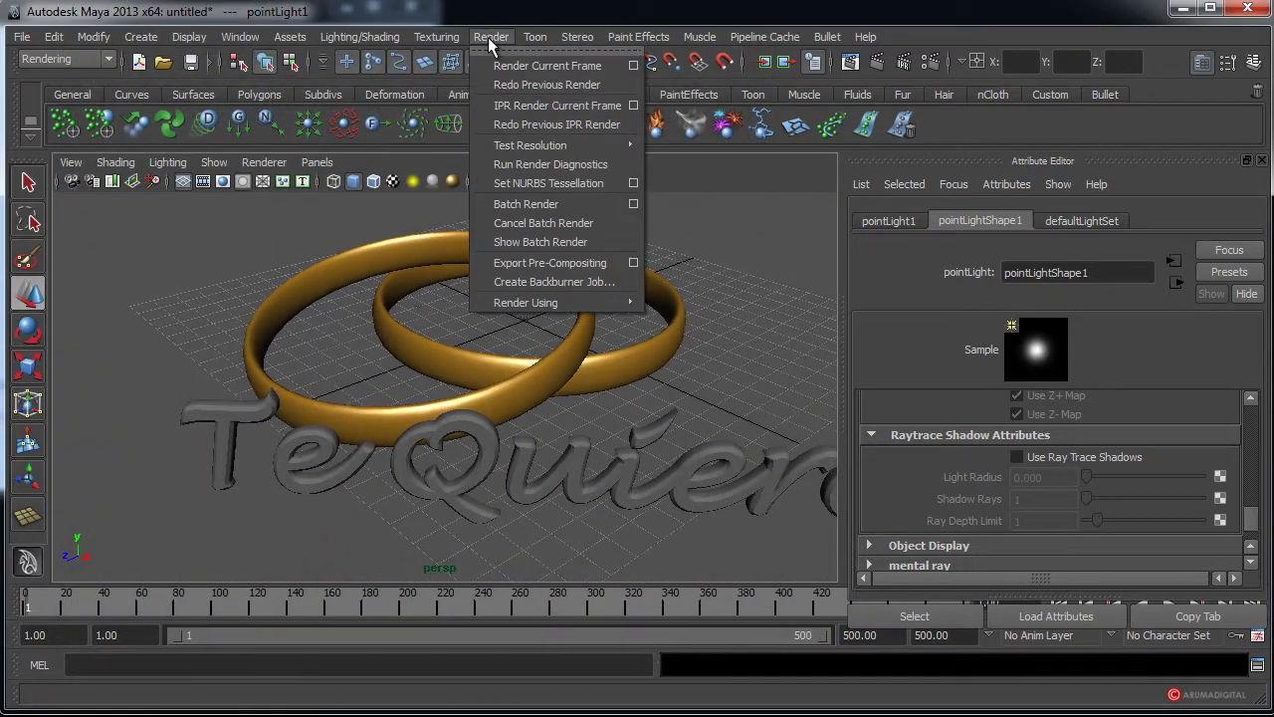
{"action": "left_click", "coordinate": [519, 64]}
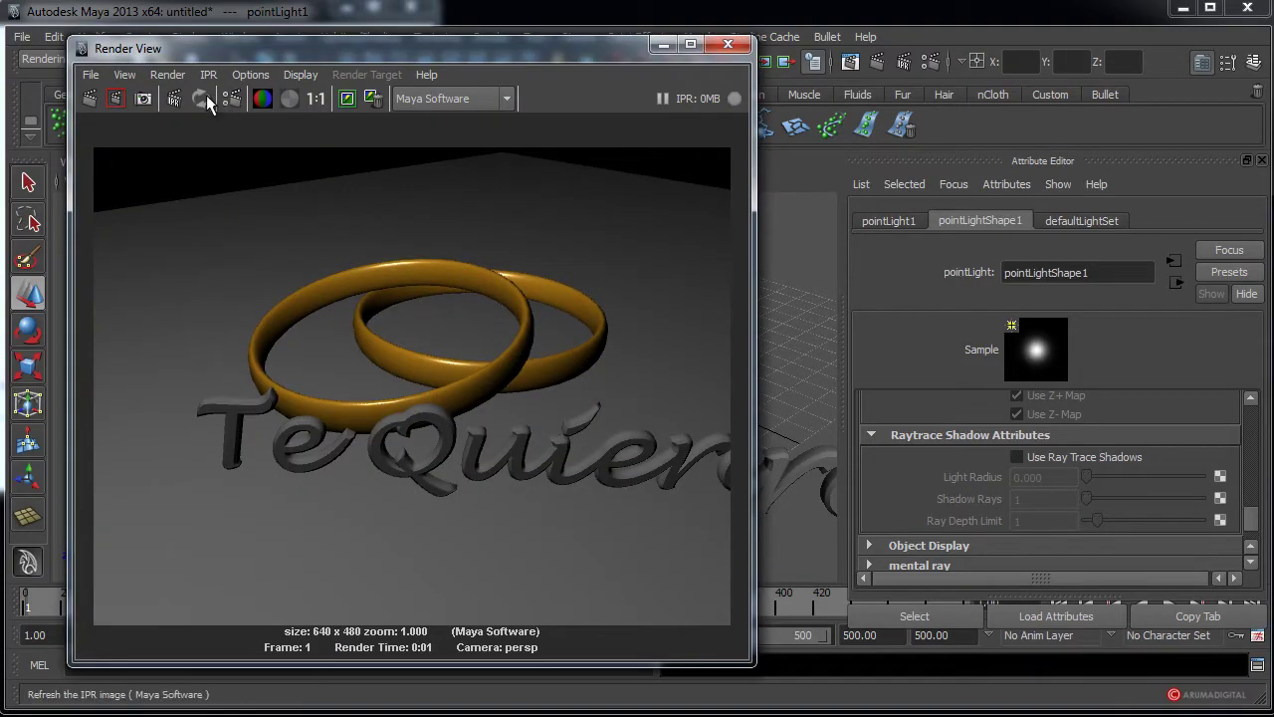
- Start an IPR render and mark a tuning region around the front ring and the beginning of the text
{"action": "left_click", "coordinate": [172, 98]}
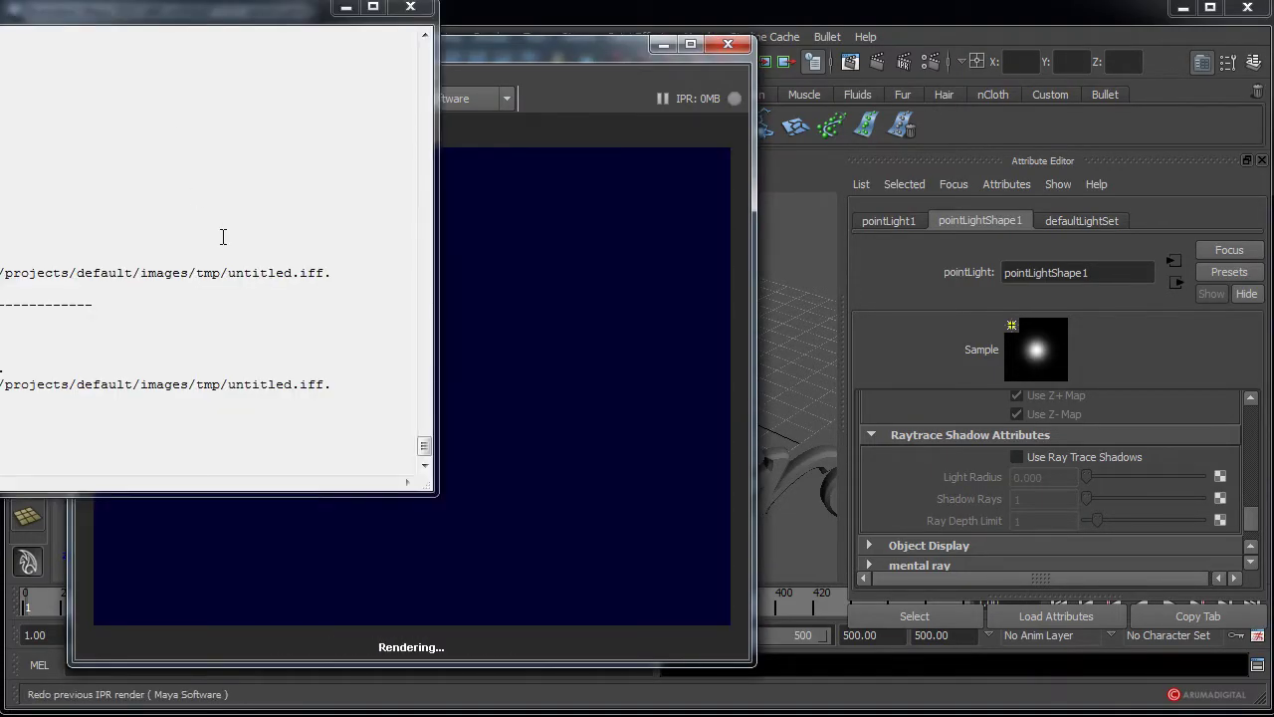
{"action": "left_click", "coordinate": [350, 8]}
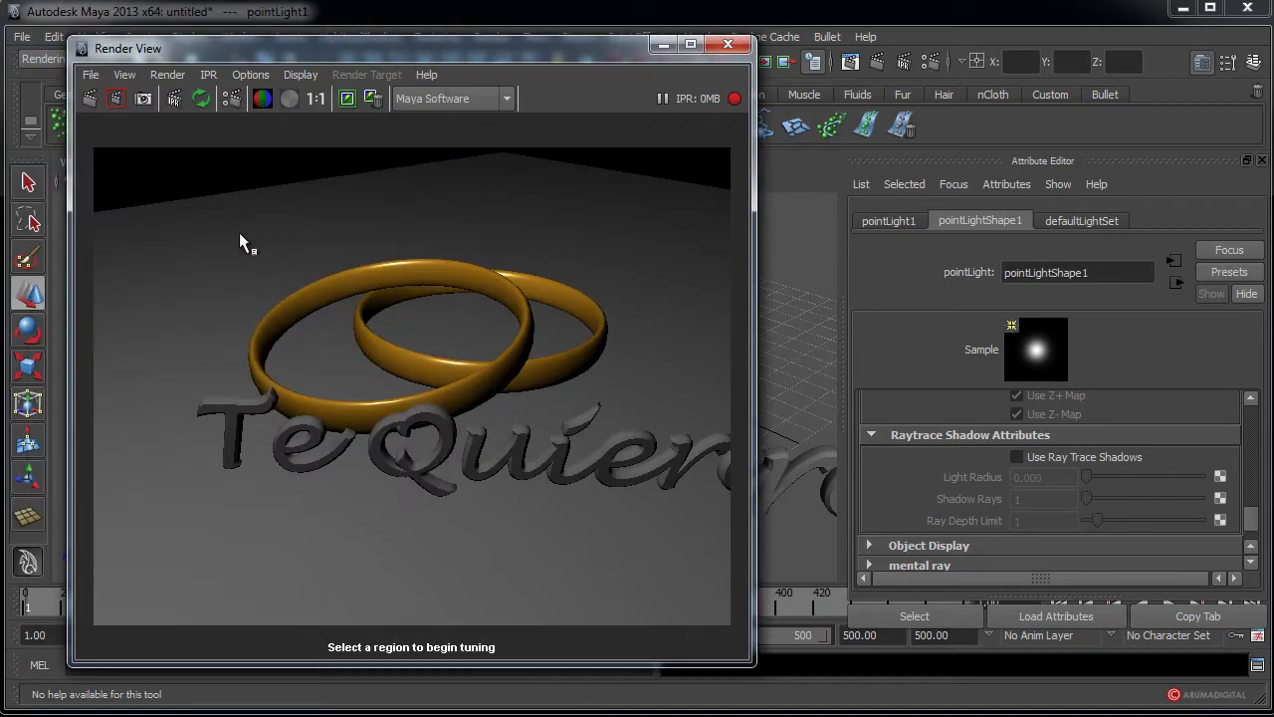
{"action": "left_click_drag", "start_coordinate": [199, 213], "coordinate": [547, 468]}
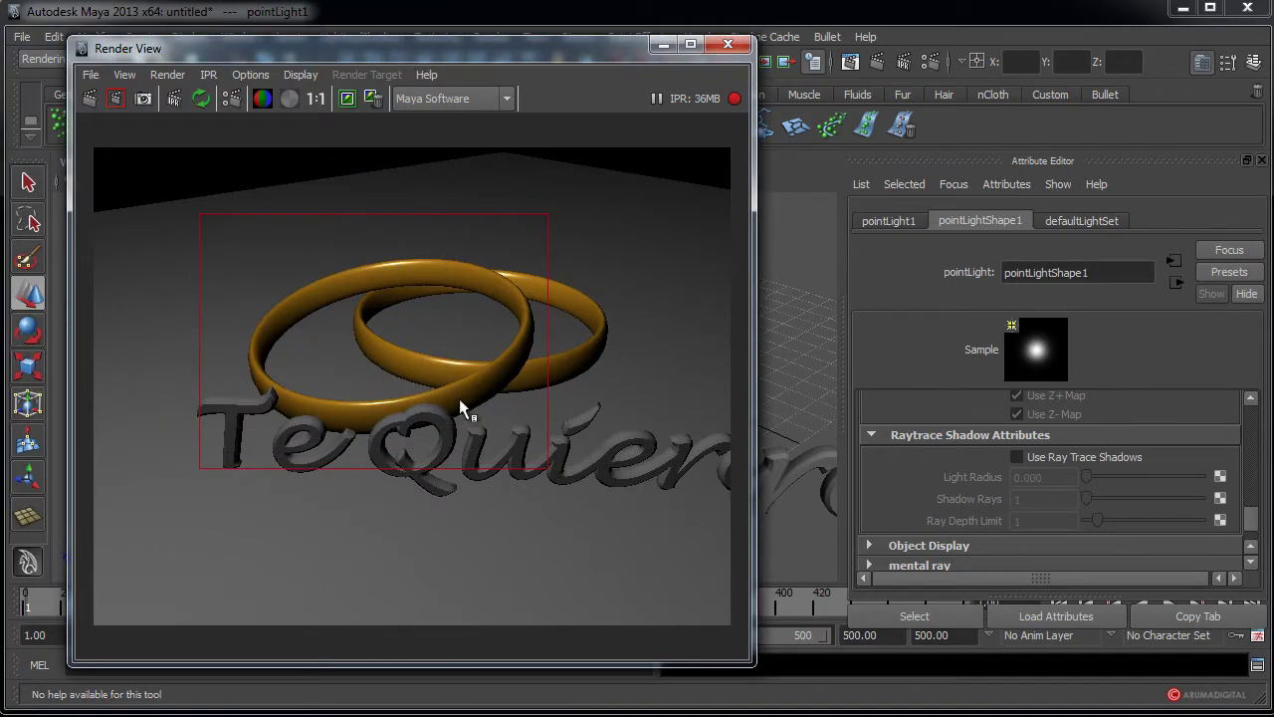
- Turn on depth map shadows for the point light
{"action": "left_click_drag", "start_coordinate": [1254, 516], "coordinate": [1269, 441]}
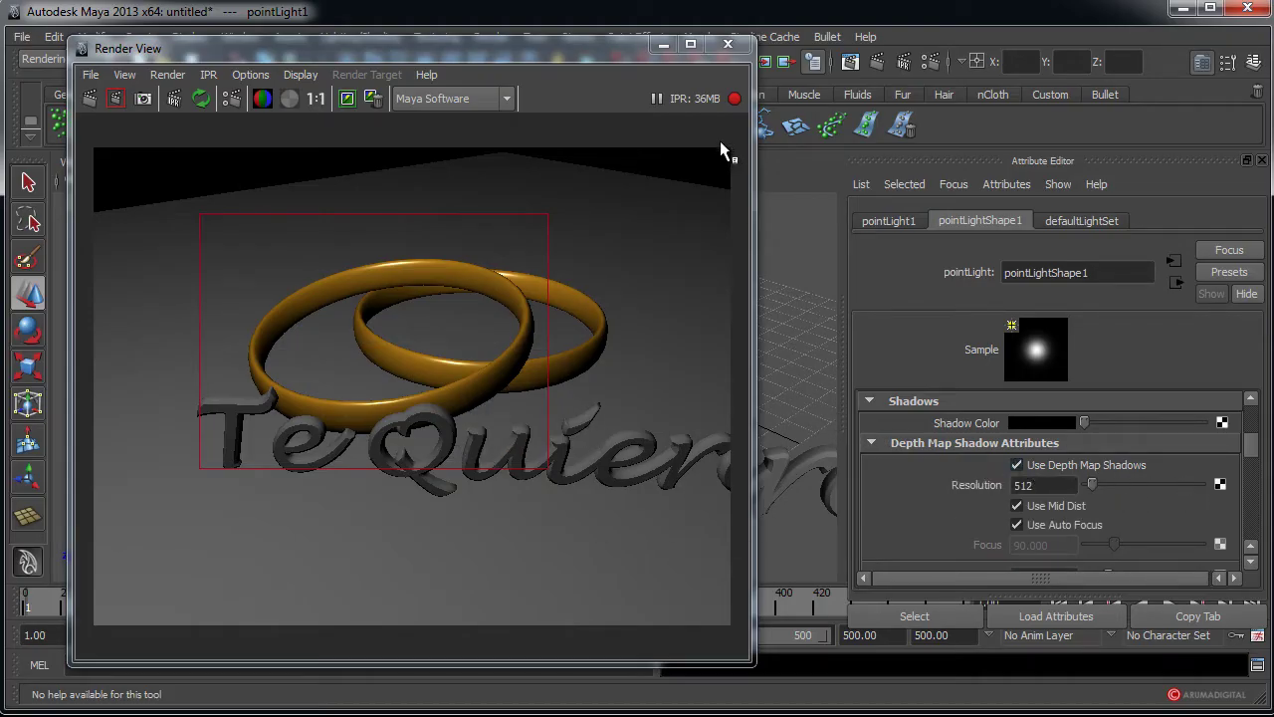
- Render the frame again with the shadows, restart the IPR render and mark a tuning region around the front ring
{"action": "left_click", "coordinate": [89, 97]}
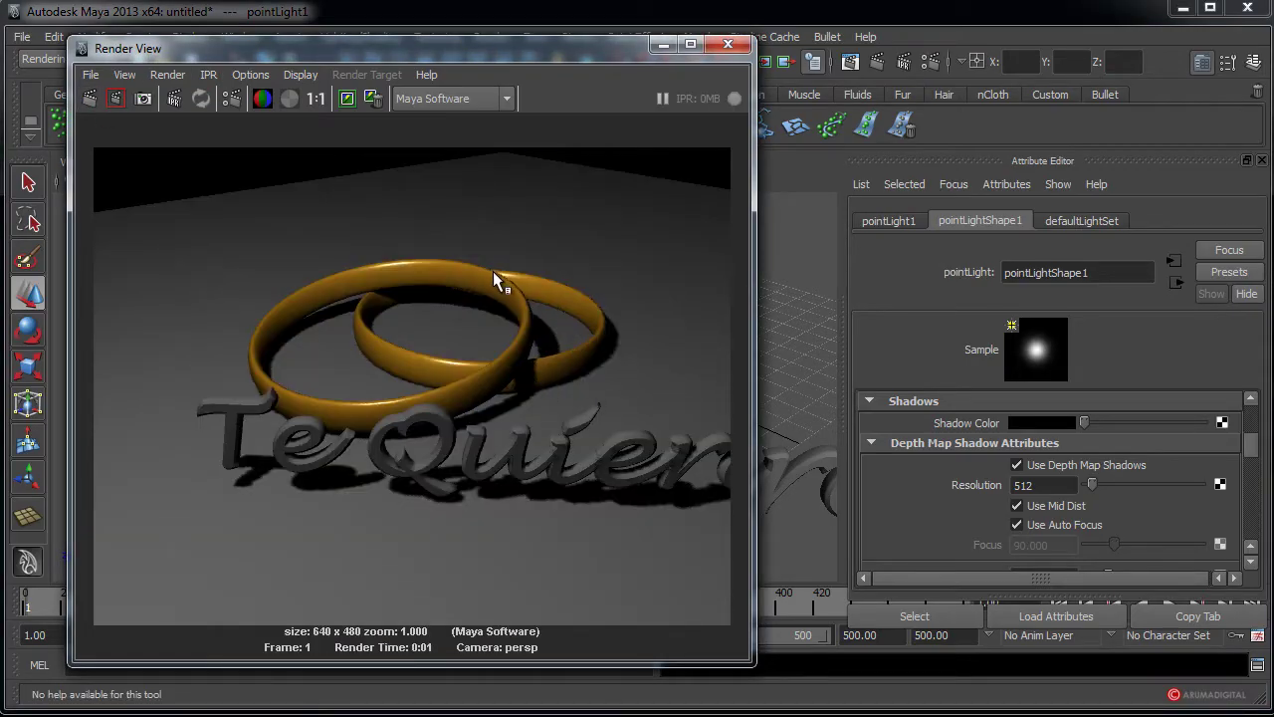
{"action": "left_click", "coordinate": [201, 97]}
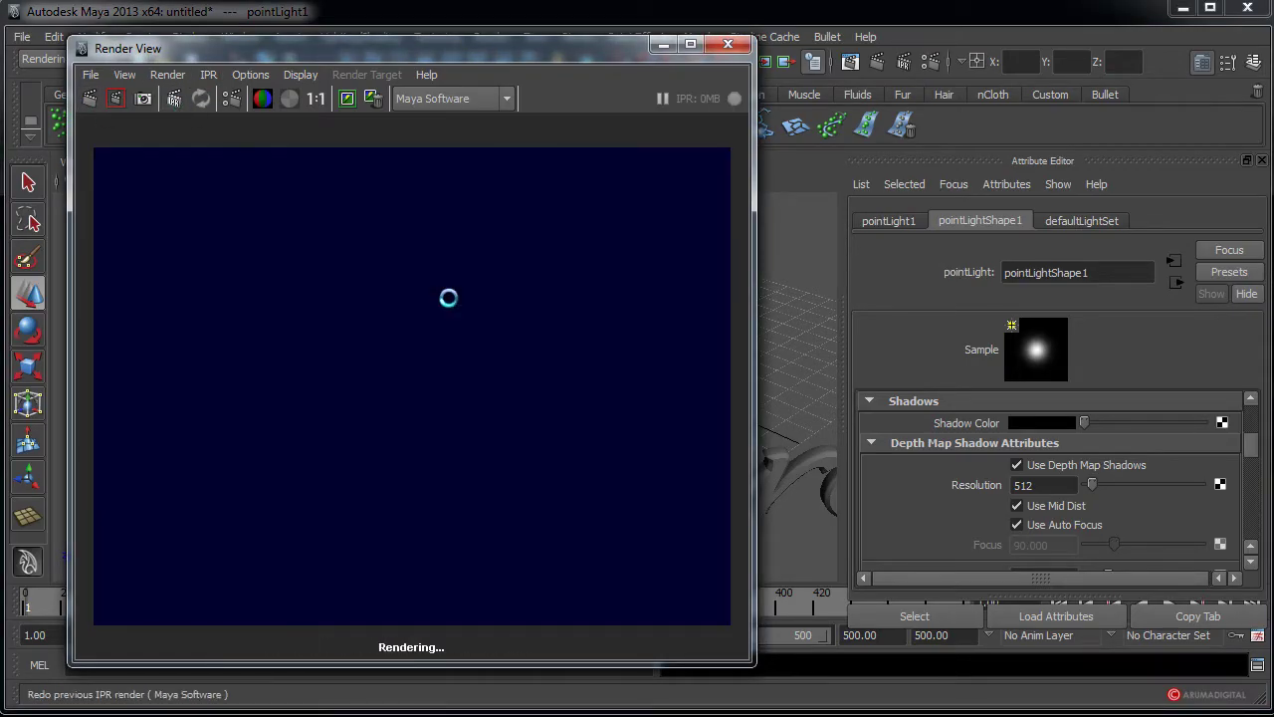
{"action": "left_click_drag", "start_coordinate": [264, 246], "coordinate": [541, 436]}
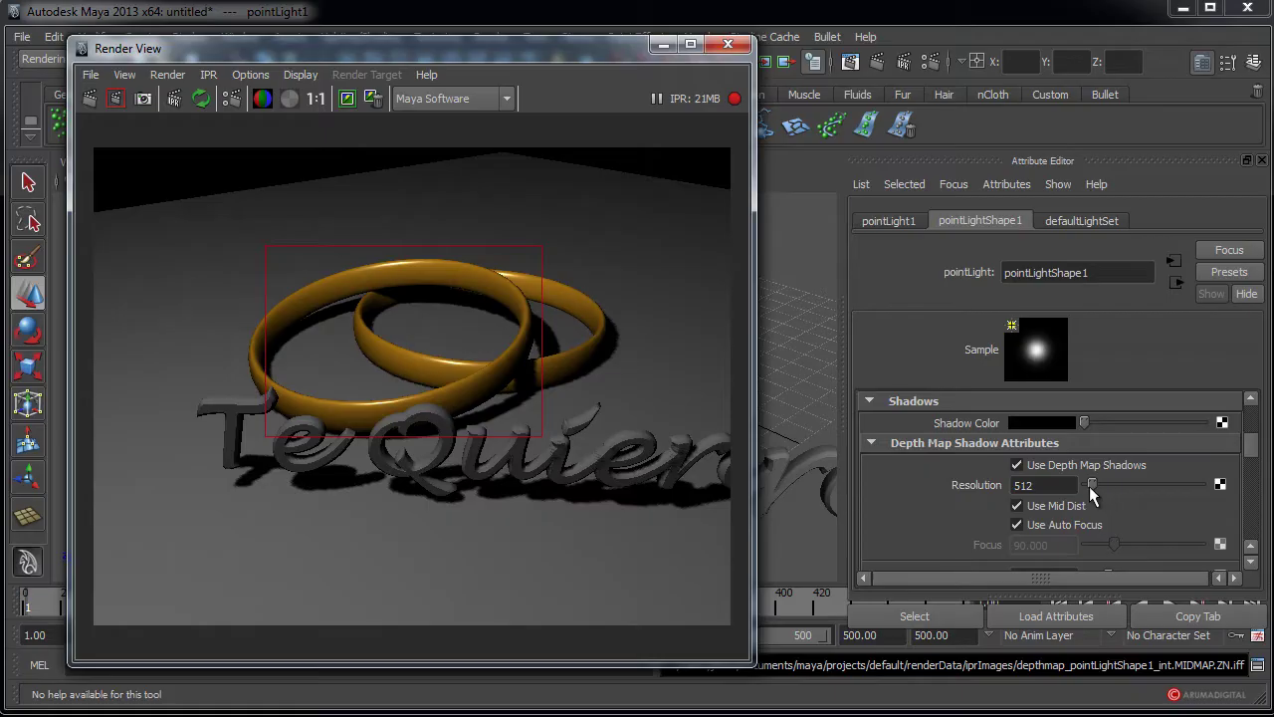
- Set the point light's depth map shadow resolution to 1024 and the filter size to 2
{"action": "left_click_drag", "start_coordinate": [1070, 486], "coordinate": [919, 476]}
{"action": "type", "text": "1024"}
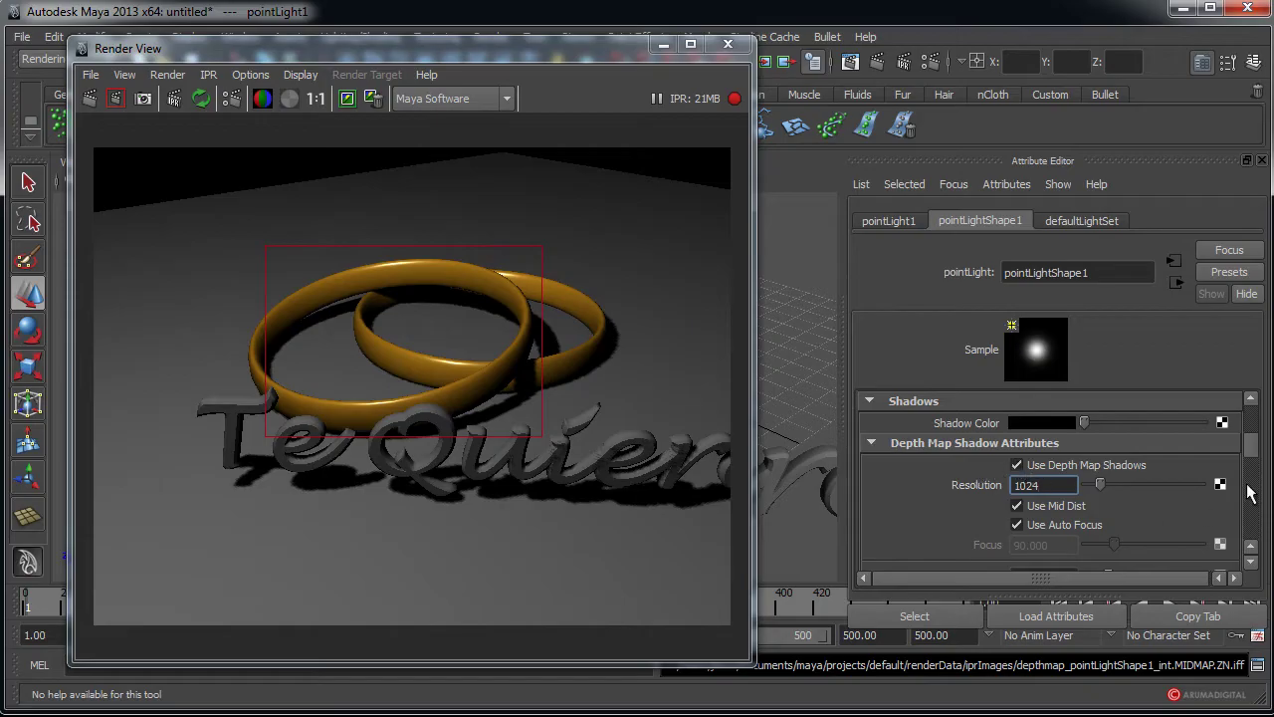
{"action": "scroll", "coordinate": [1252, 468], "scroll_direction": "down", "scroll_amount": 3}
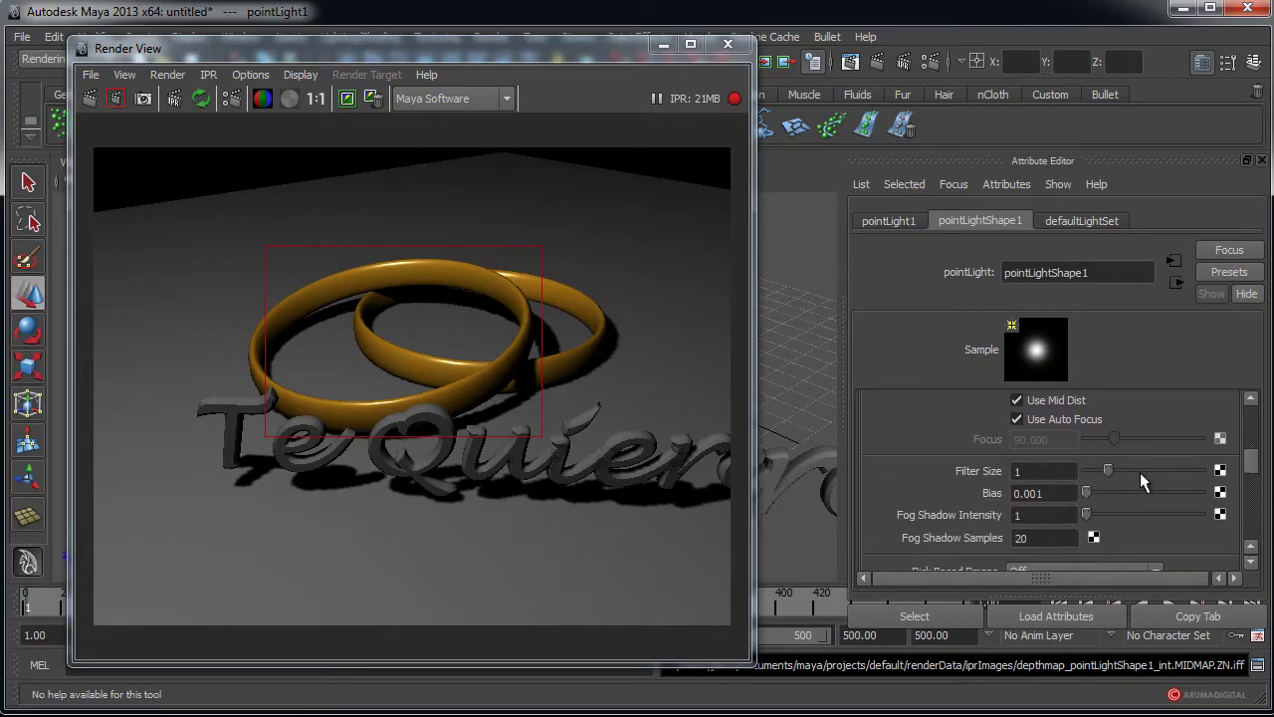
{"action": "left_click_drag", "start_coordinate": [1115, 468], "coordinate": [1131, 471]}
- Try ray trace shadows on the point light in a new render and return to depth map shadows
{"action": "left_click_drag", "start_coordinate": [1254, 463], "coordinate": [1260, 539]}
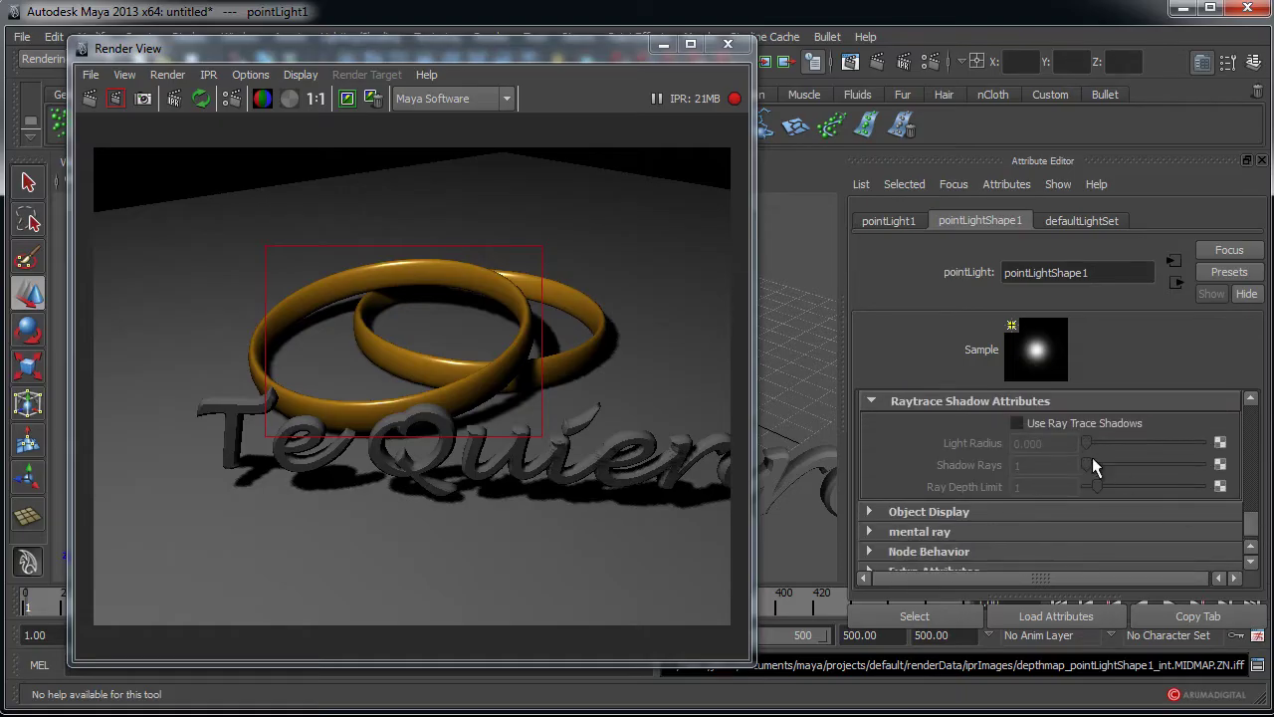
{"action": "left_click", "coordinate": [1049, 426]}
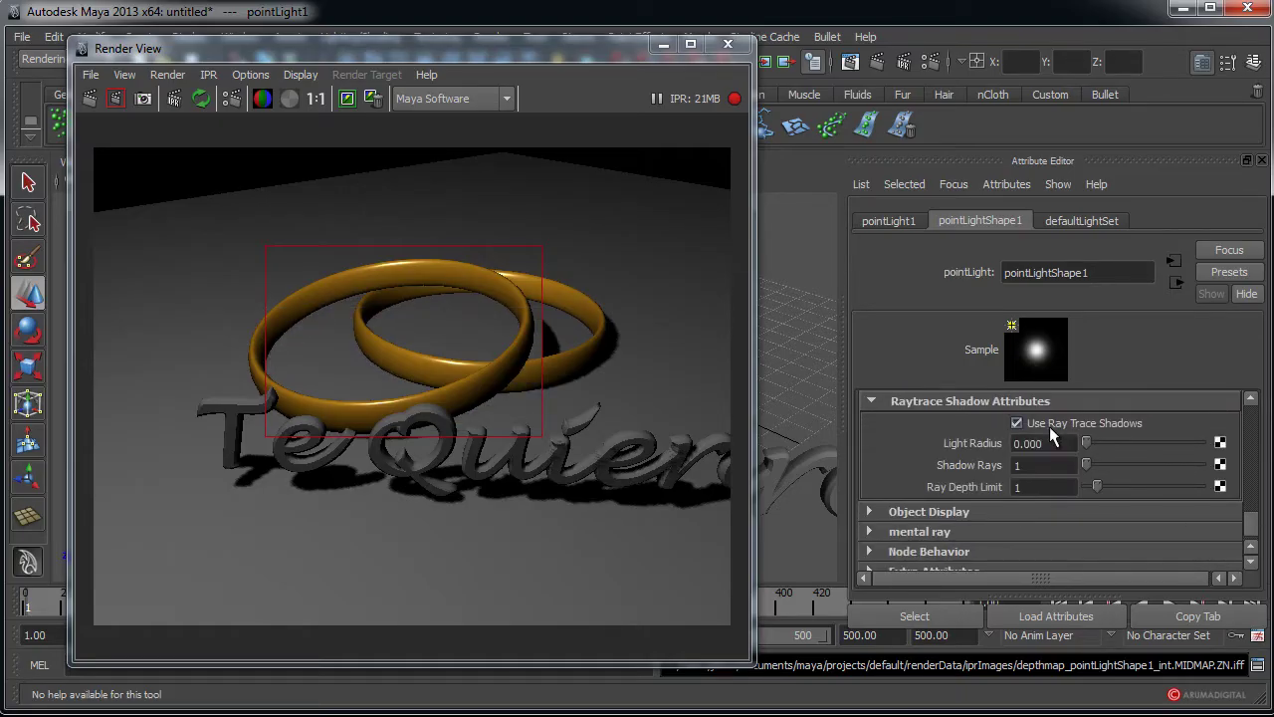
{"action": "left_click", "coordinate": [89, 97]}
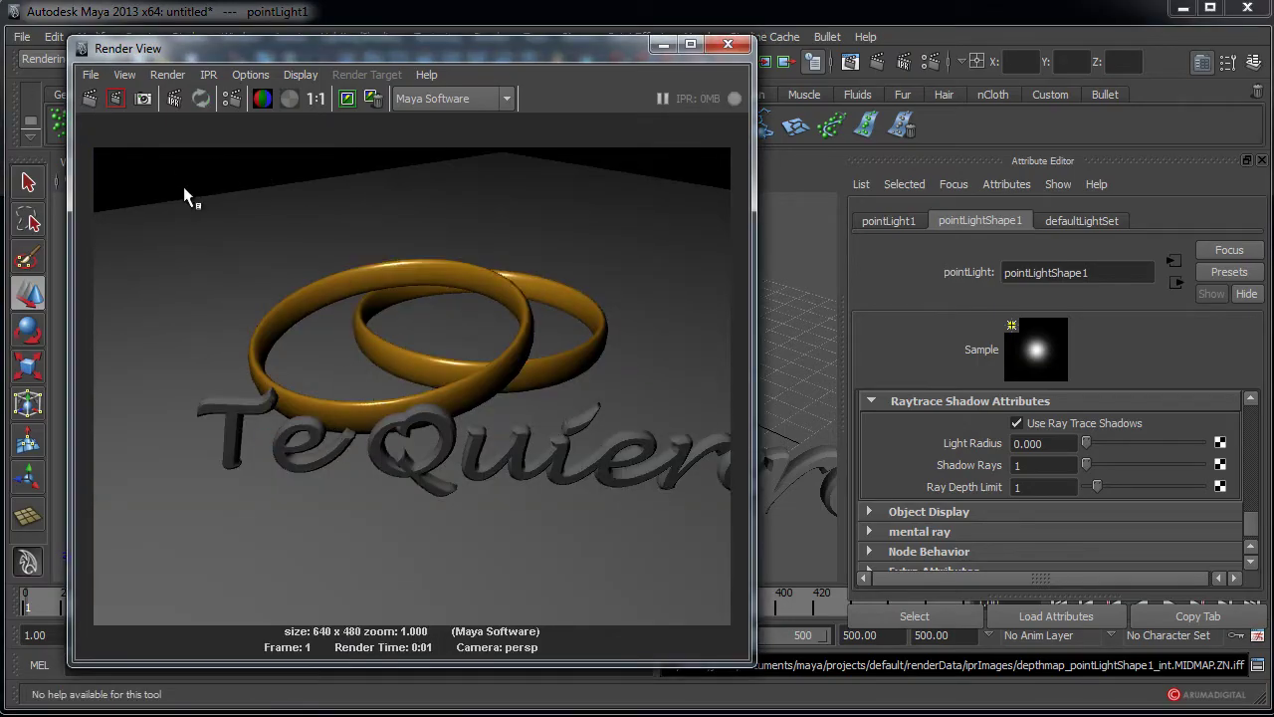
{"action": "left_click", "coordinate": [1017, 424]}
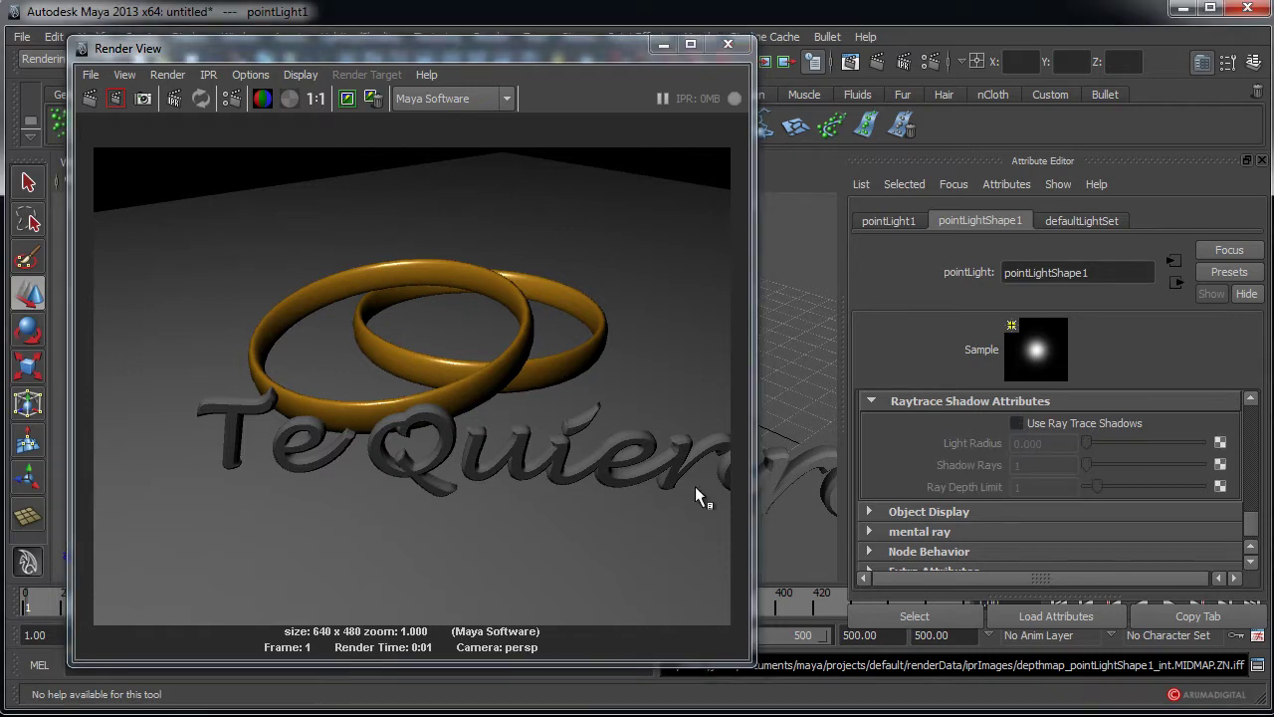
{"action": "left_click", "coordinate": [178, 100]}
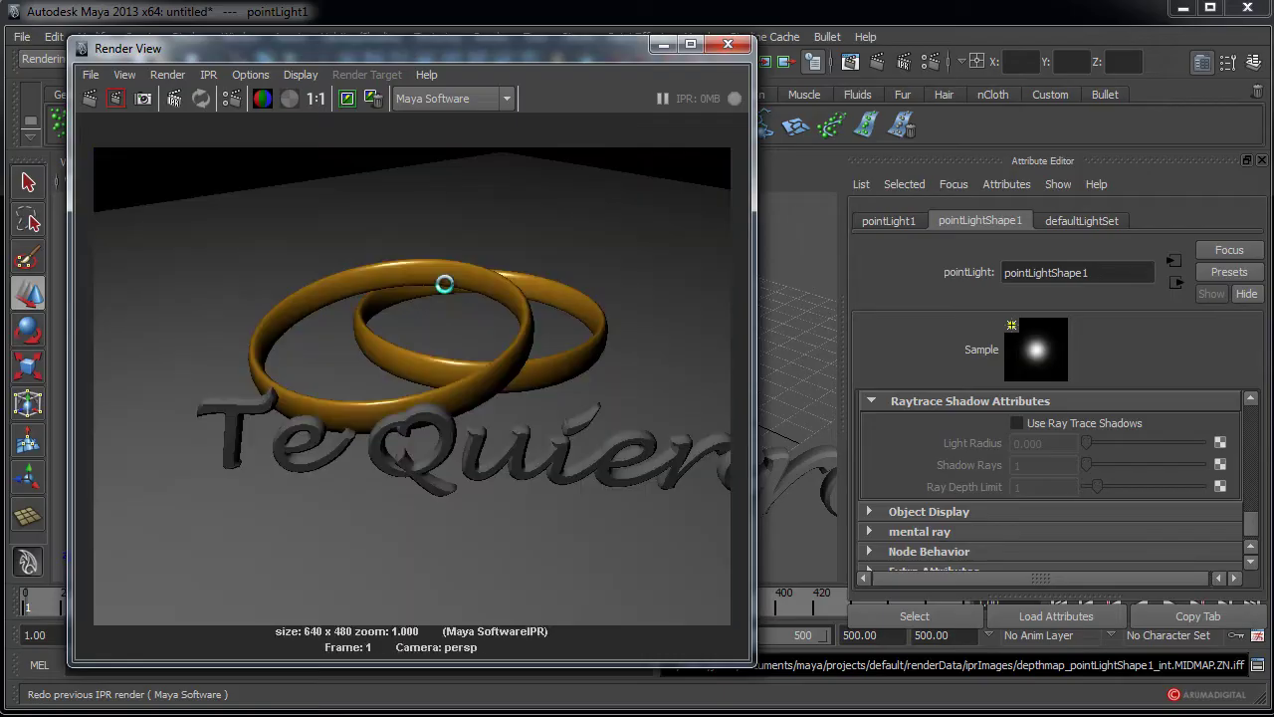
{"action": "left_click_drag", "start_coordinate": [1252, 525], "coordinate": [1272, 450]}
{"action": "left_click", "coordinate": [1118, 453]}
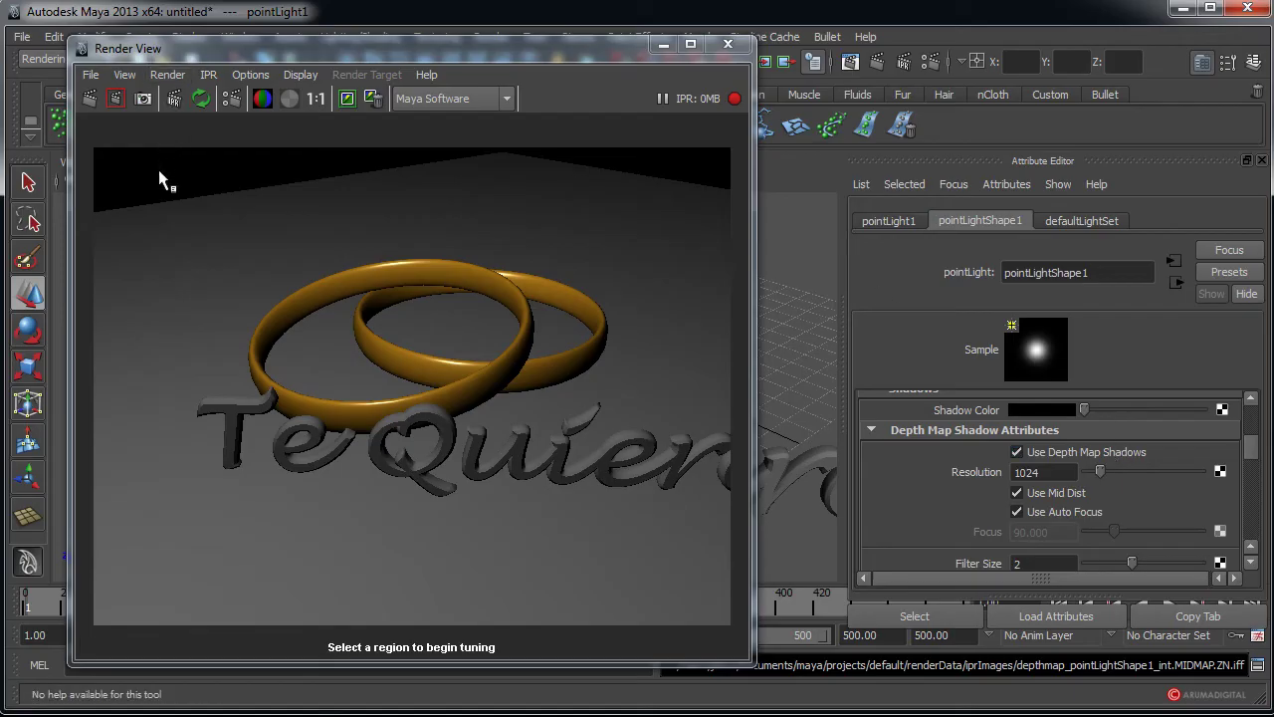
- Restart the IPR render and mark a tuning region around the rings and the beginning of the text
{"action": "left_click", "coordinate": [176, 101]}
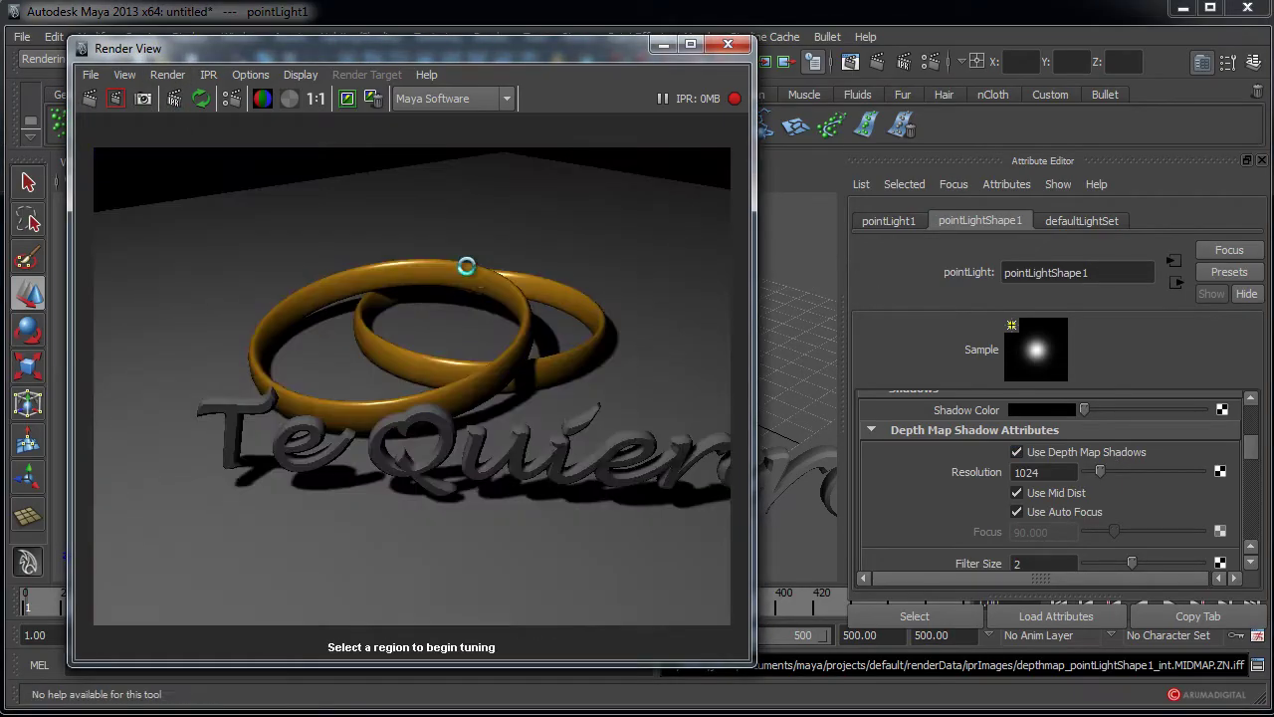
{"action": "left_click_drag", "start_coordinate": [213, 220], "coordinate": [568, 470]}
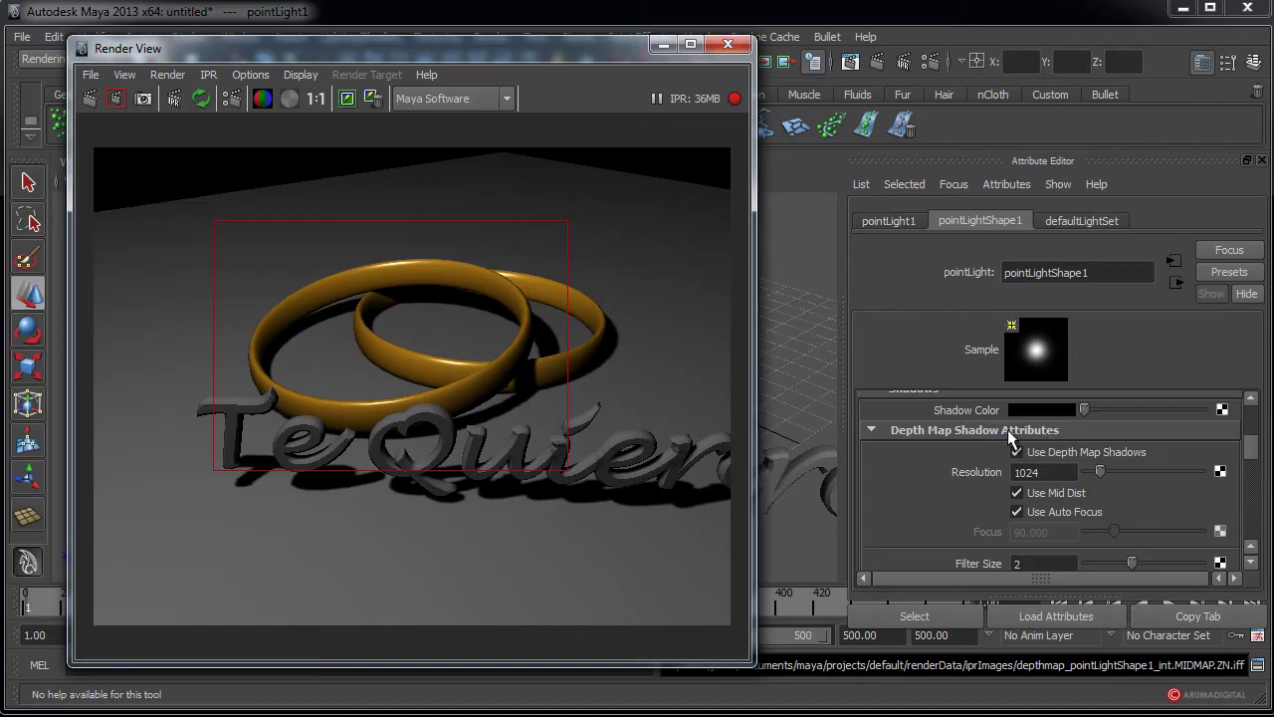
{"action": "left_click_drag", "start_coordinate": [1239, 460], "coordinate": [1271, 535]}
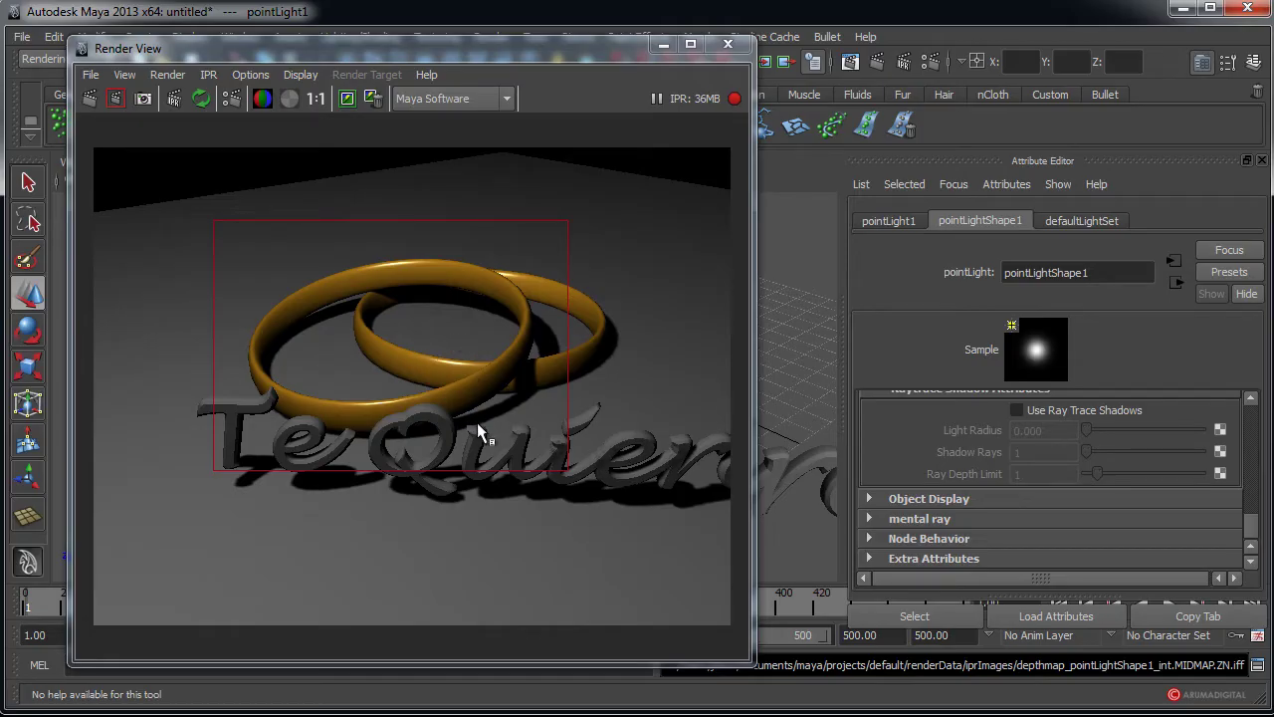
{"action": "scroll", "coordinate": [476, 422], "scroll_direction": "down", "scroll_amount": 3}
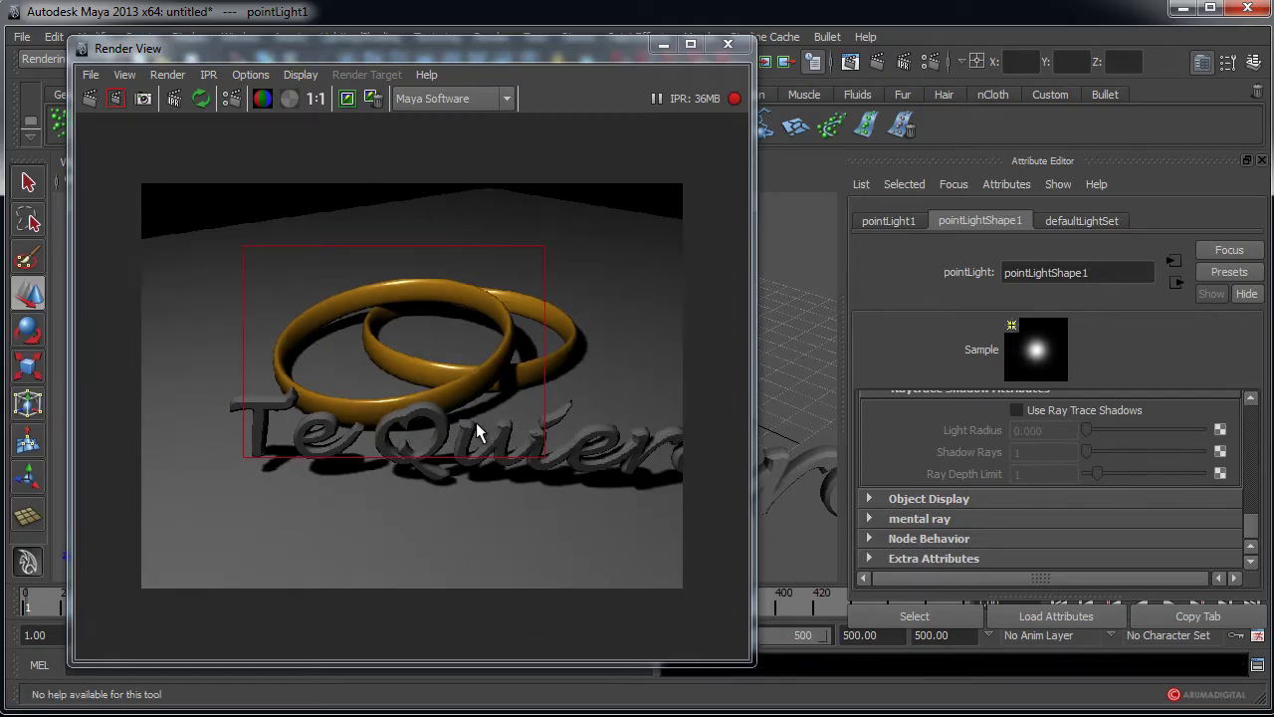
{"action": "scroll", "coordinate": [476, 422], "scroll_direction": "up", "scroll_amount": 4}
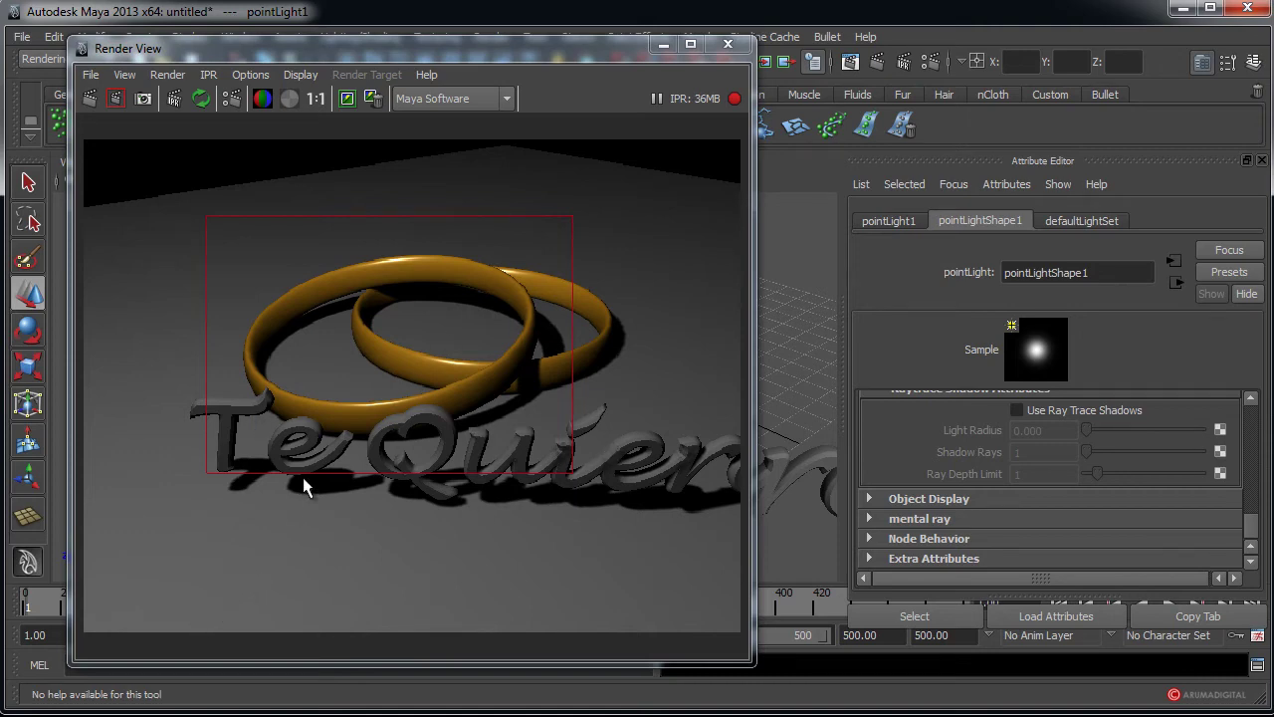
- Lighten the point light's shadow color from black to a light grey
{"action": "scroll", "coordinate": [1255, 542], "scroll_direction": "up", "scroll_amount": 5}
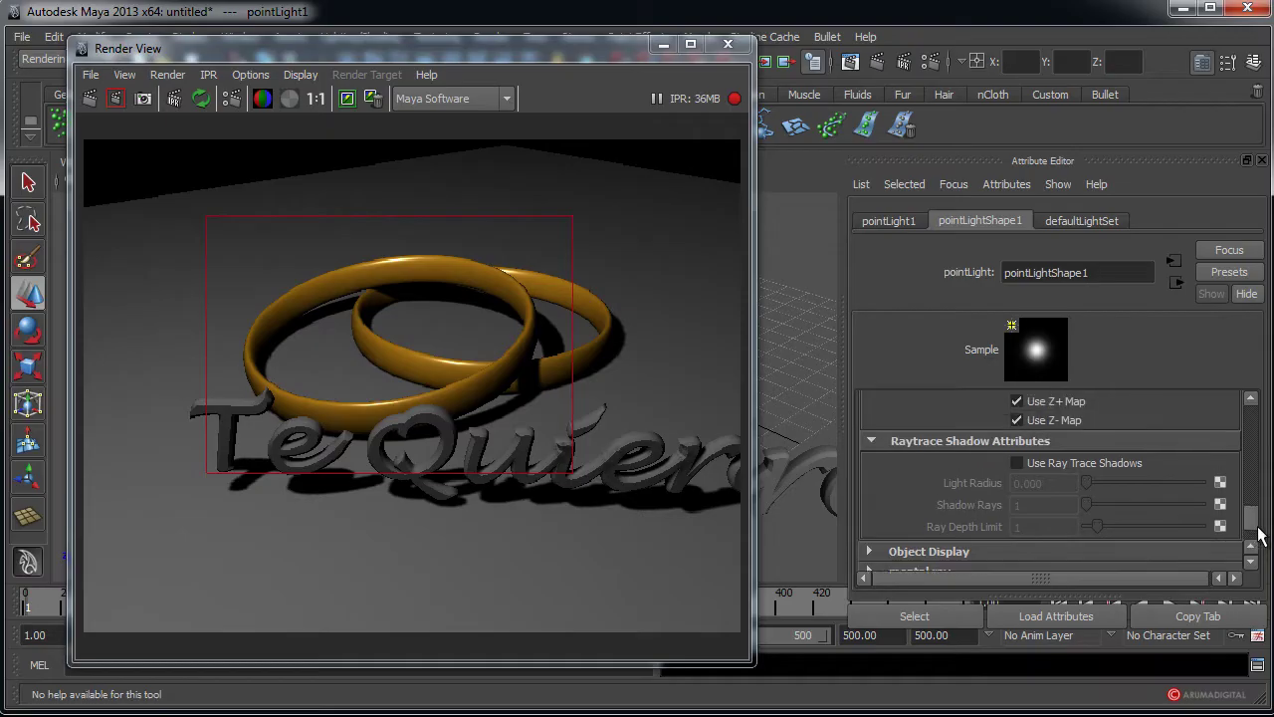
{"action": "scroll", "coordinate": [1254, 485], "scroll_direction": "up", "scroll_amount": 3}
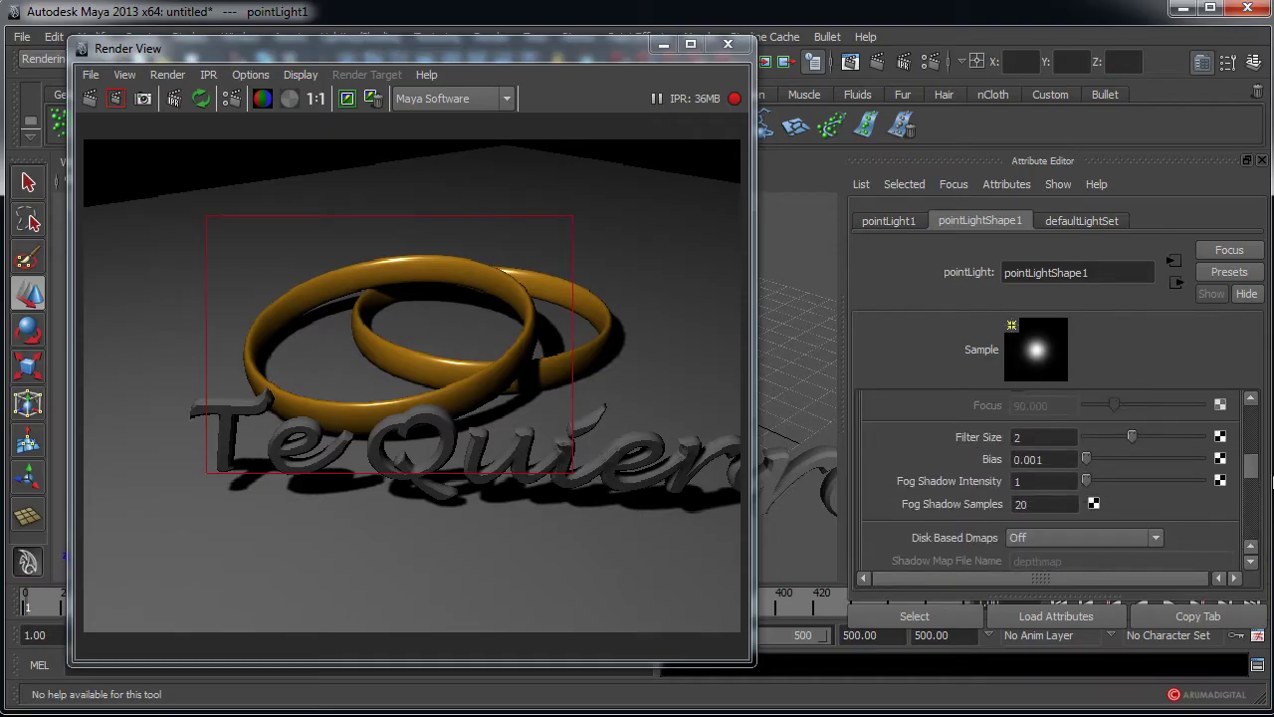
{"action": "scroll", "coordinate": [1057, 482], "scroll_direction": "up", "scroll_amount": 4}
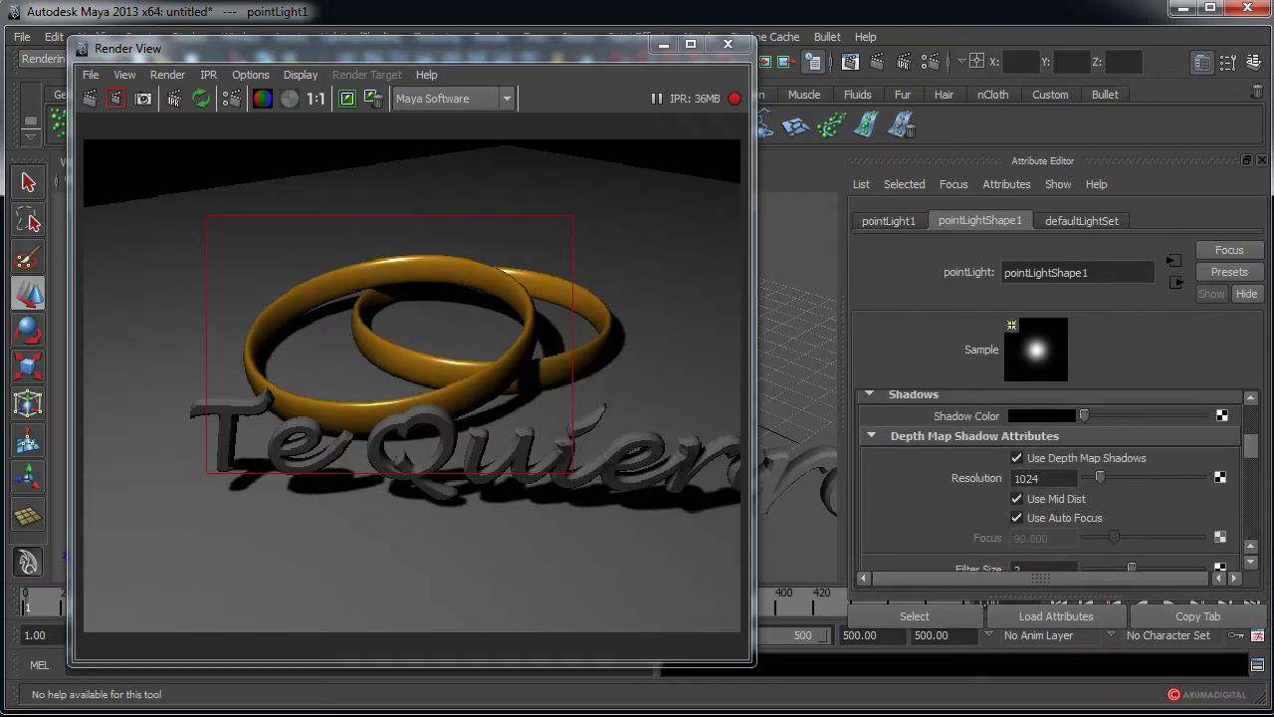
{"action": "scroll", "coordinate": [1270, 444], "scroll_direction": "up", "scroll_amount": 2}
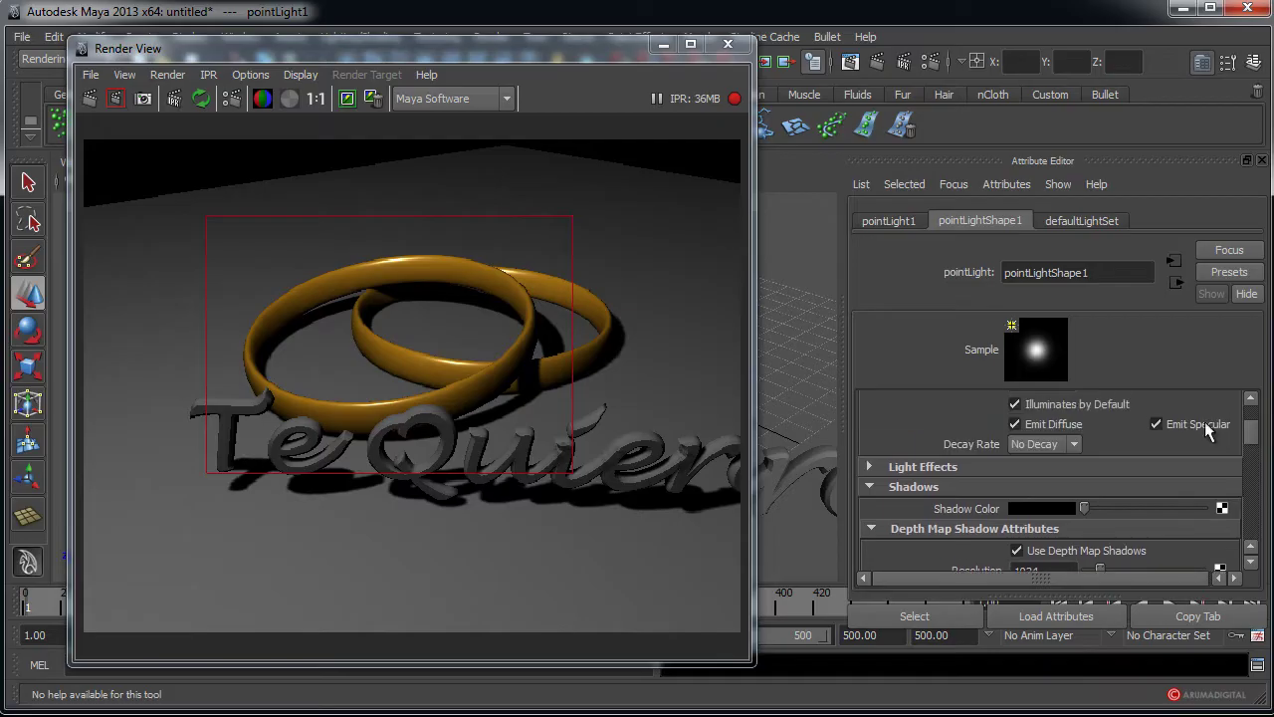
{"action": "left_click_drag", "start_coordinate": [1088, 505], "coordinate": [1171, 507]}
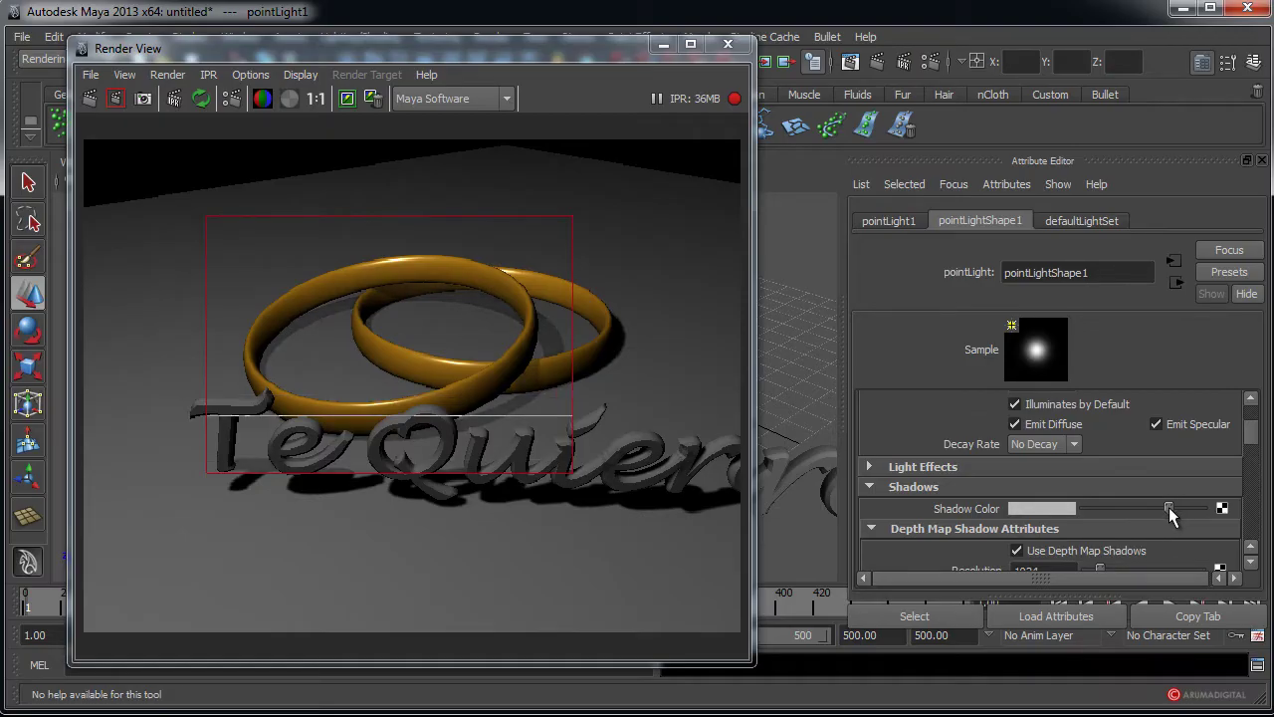
- Examine the point light's mental ray shadow settings and close the Render View
{"action": "left_click_drag", "start_coordinate": [1251, 441], "coordinate": [1256, 426]}
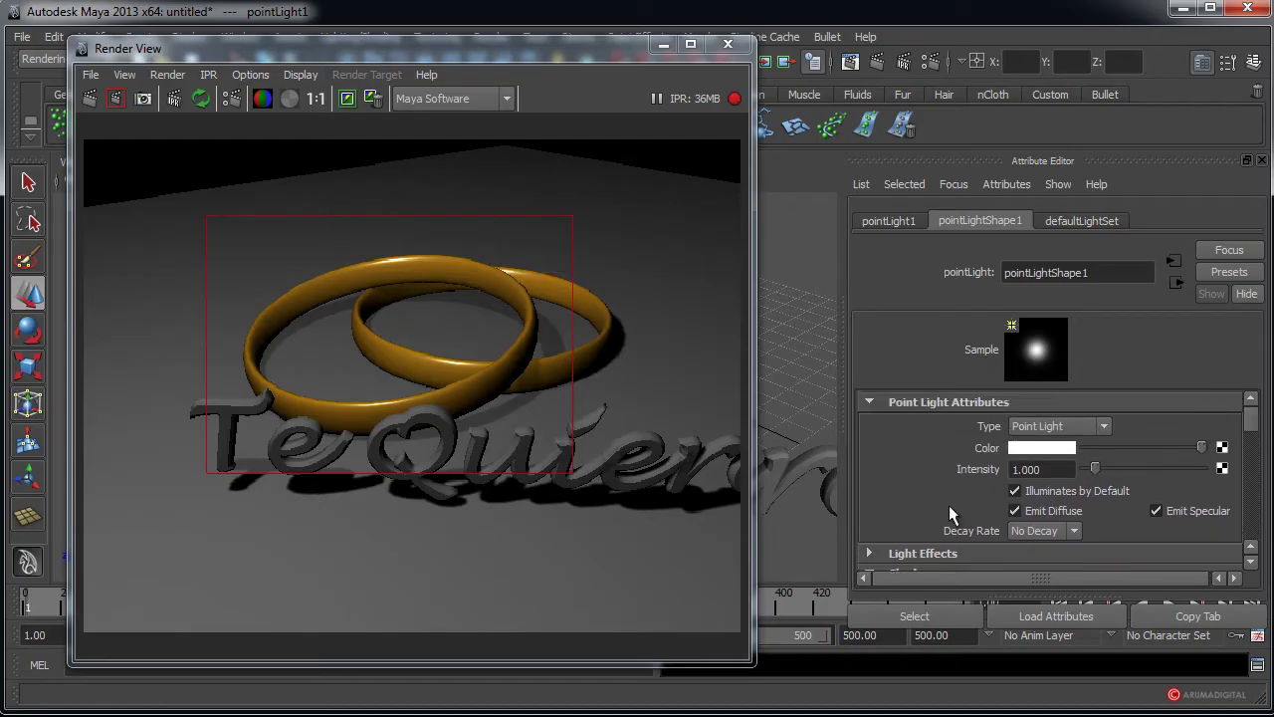
{"action": "scroll", "coordinate": [936, 500], "scroll_direction": "down", "scroll_amount": 10}
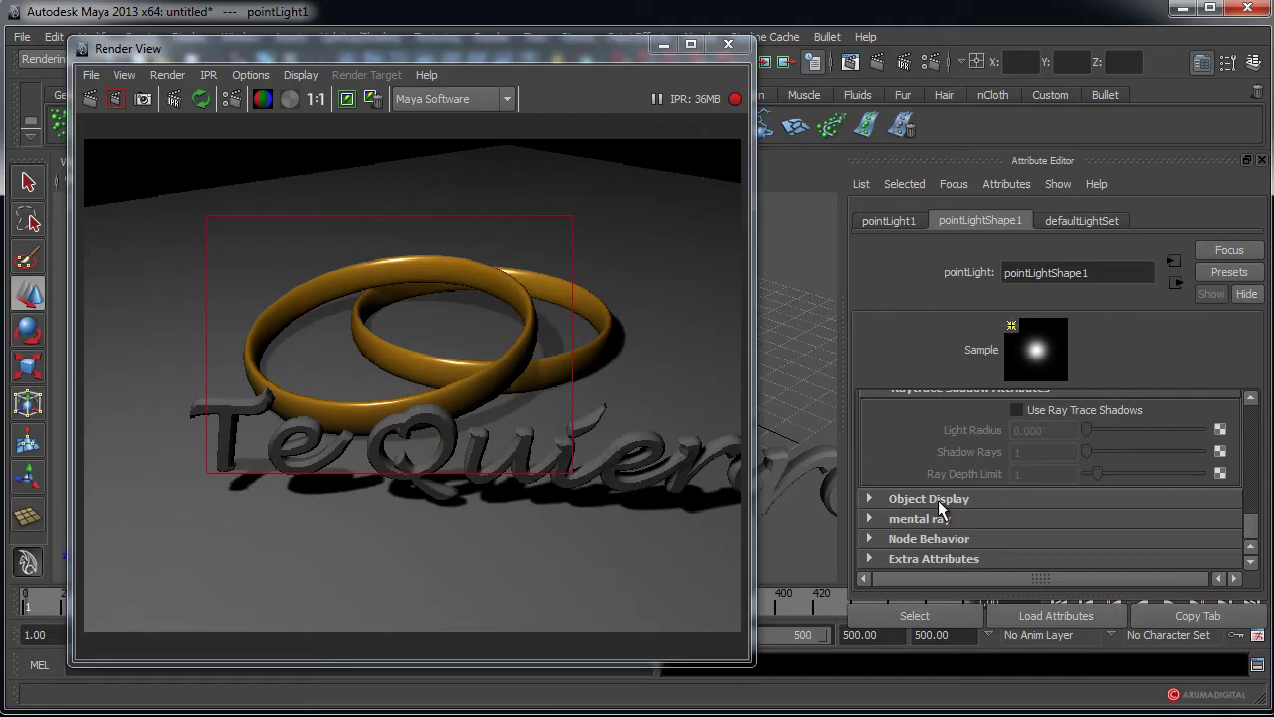
{"action": "left_click", "coordinate": [873, 515]}
{"action": "scroll", "coordinate": [873, 515], "scroll_direction": "down", "scroll_amount": 3}
{"action": "scroll", "coordinate": [873, 515], "scroll_direction": "down", "scroll_amount": 8}
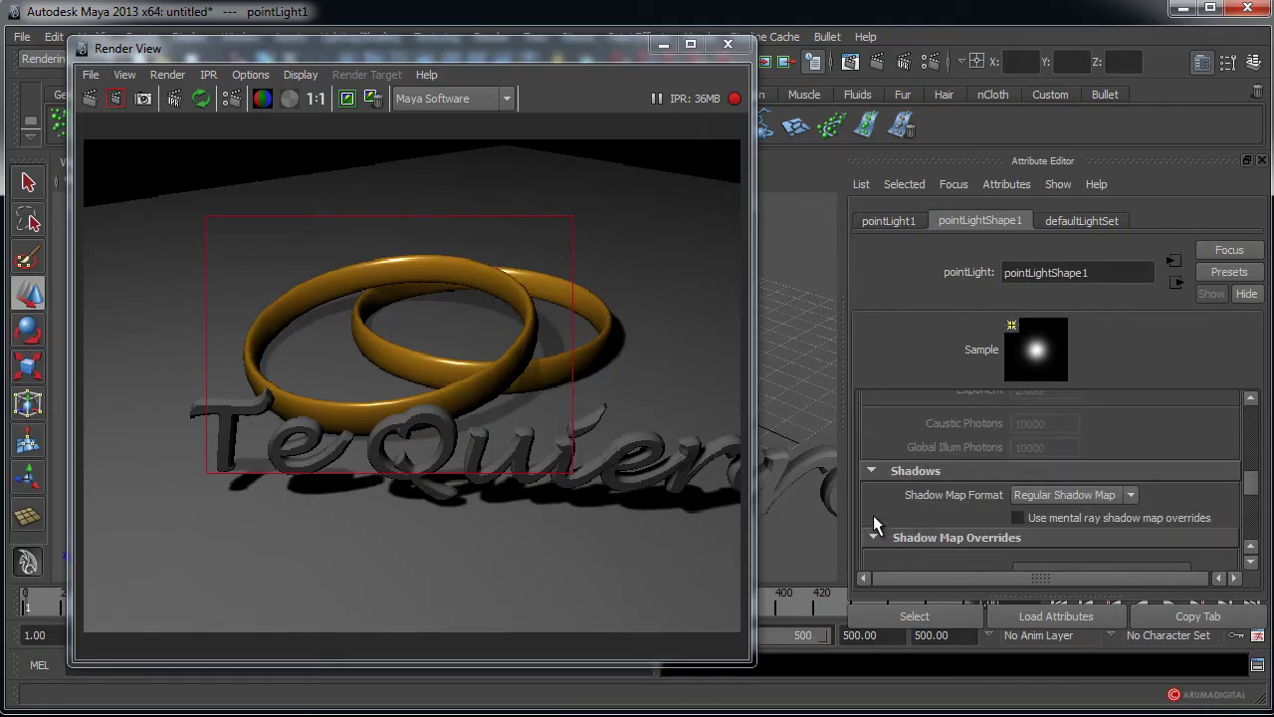
{"action": "scroll", "coordinate": [874, 515], "scroll_direction": "down", "scroll_amount": 8}
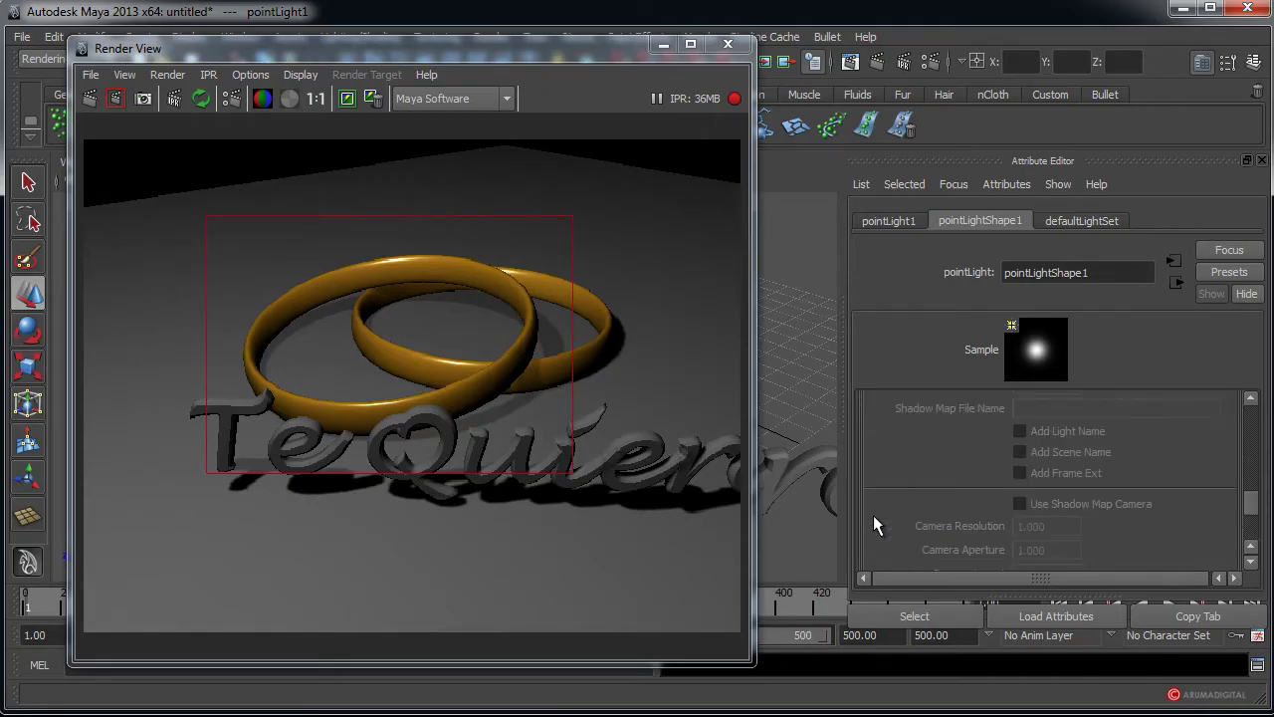
{"action": "scroll", "coordinate": [873, 514], "scroll_direction": "up", "scroll_amount": 6}
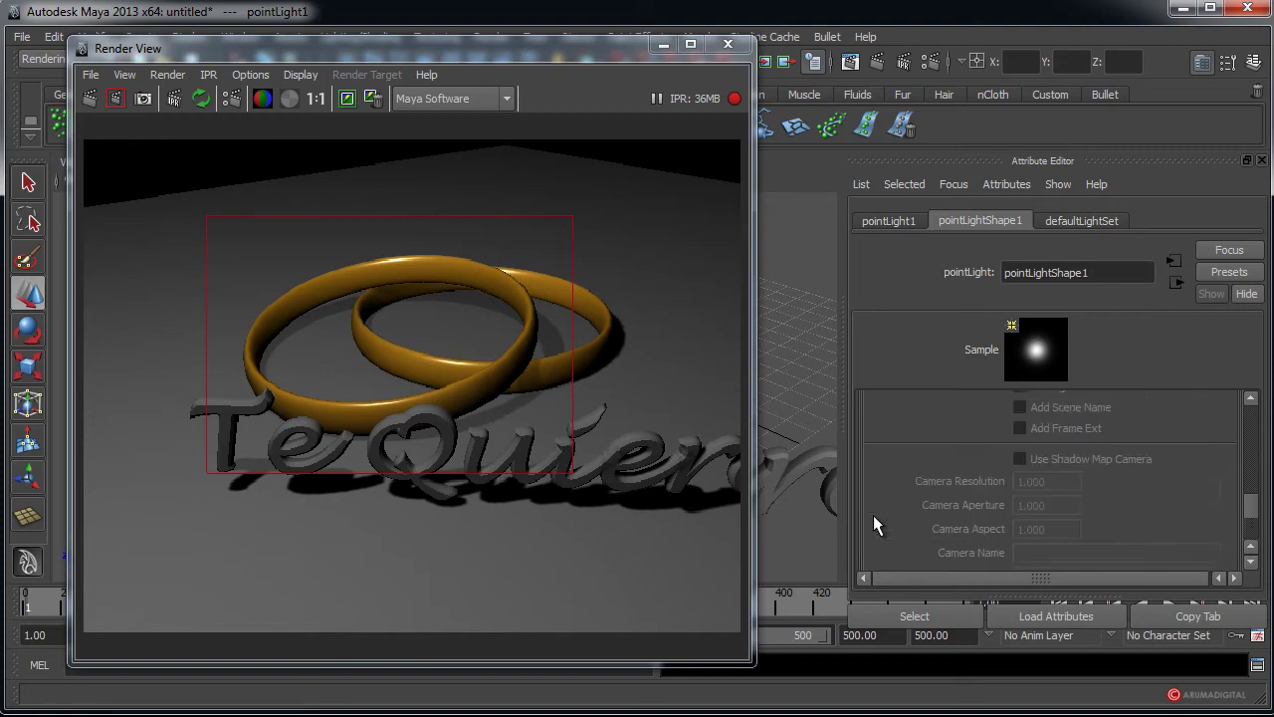
{"action": "left_click", "coordinate": [729, 46]}
- Assign a new Lambert material to the "Te Quiero" text and brighten its color to nearly white
{"action": "left_click", "coordinate": [470, 466]}
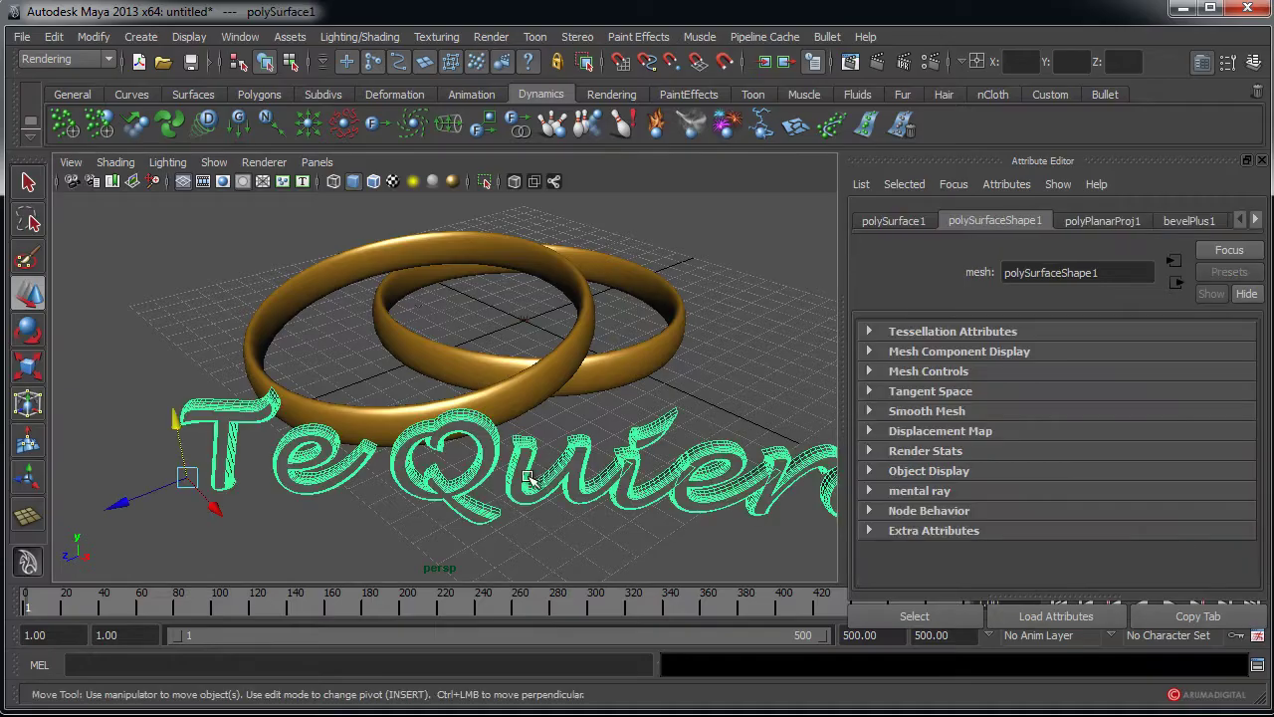
{"action": "left_click", "coordinate": [239, 37]}
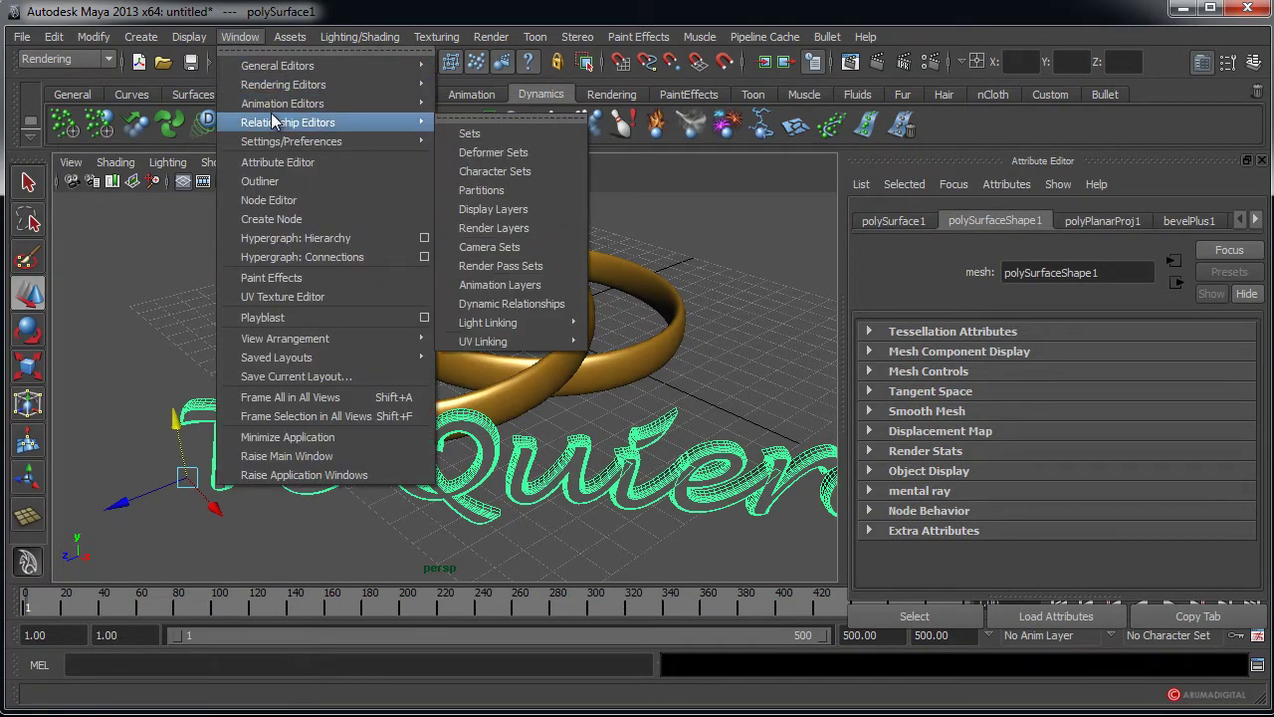
{"action": "mouse_move", "coordinate": [774, 17]}
{"action": "right_click", "coordinate": [484, 464]}
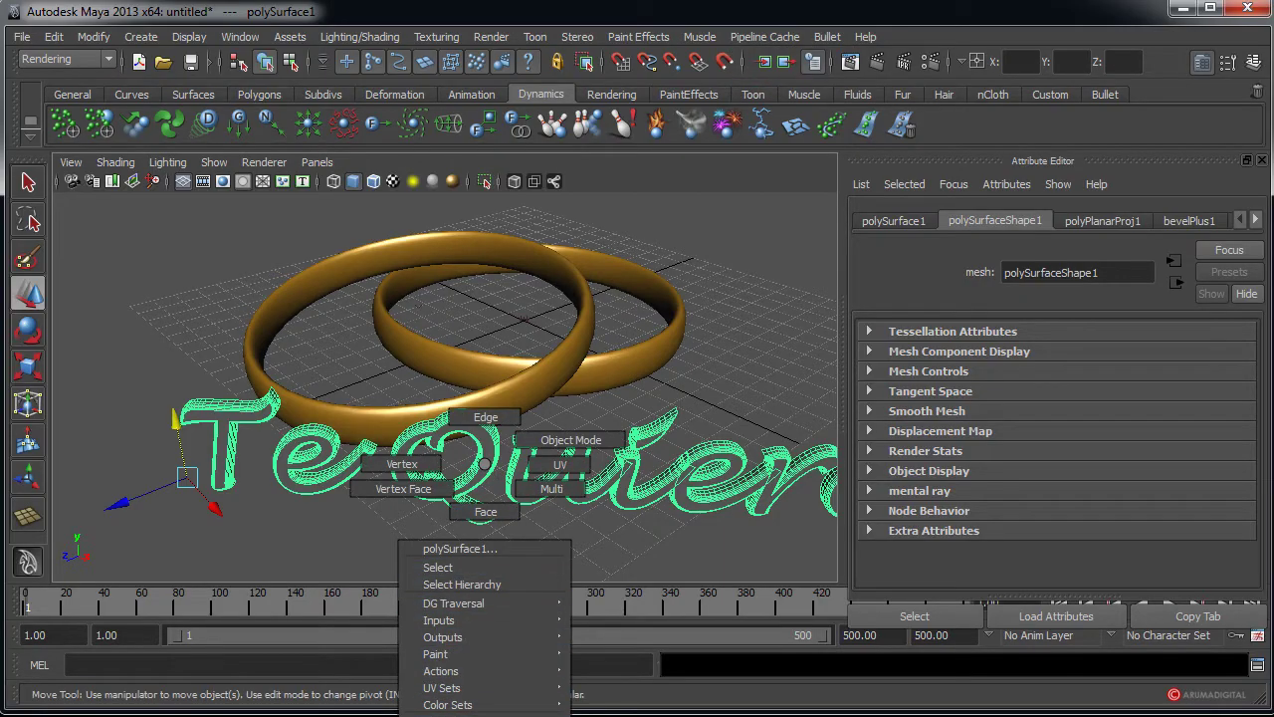
{"action": "left_click", "coordinate": [482, 716]}
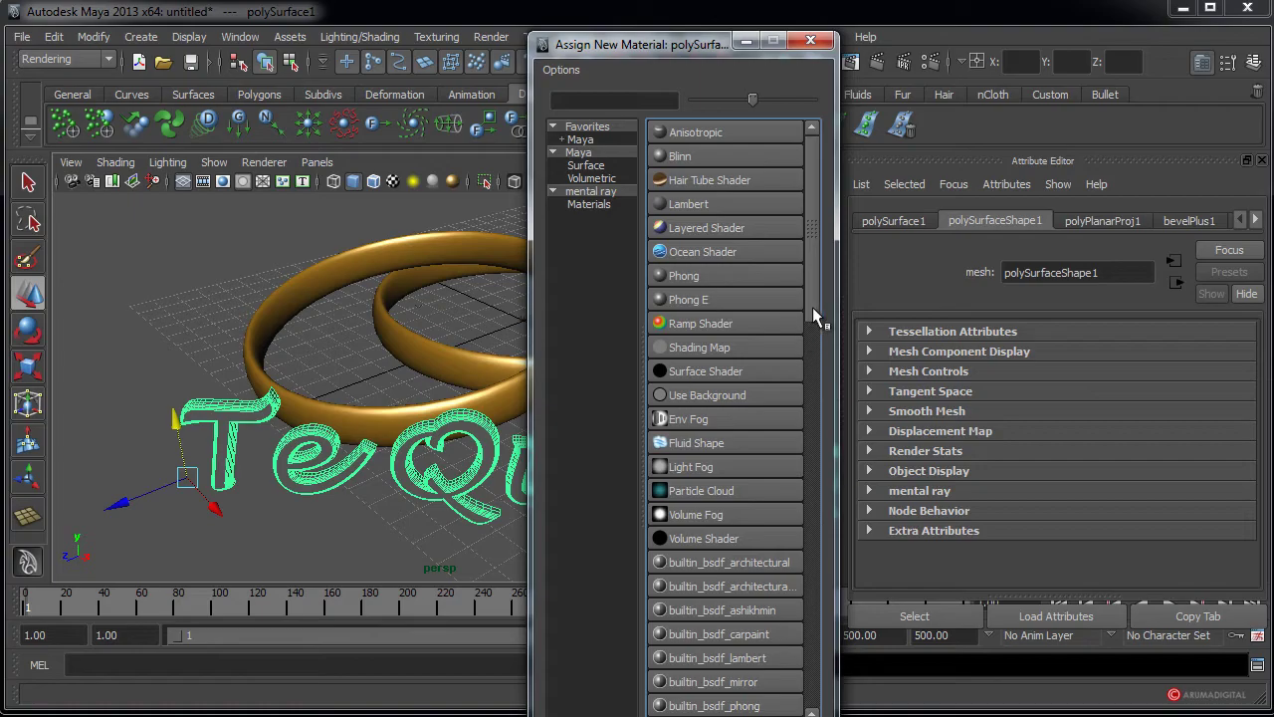
{"action": "left_click", "coordinate": [695, 205]}
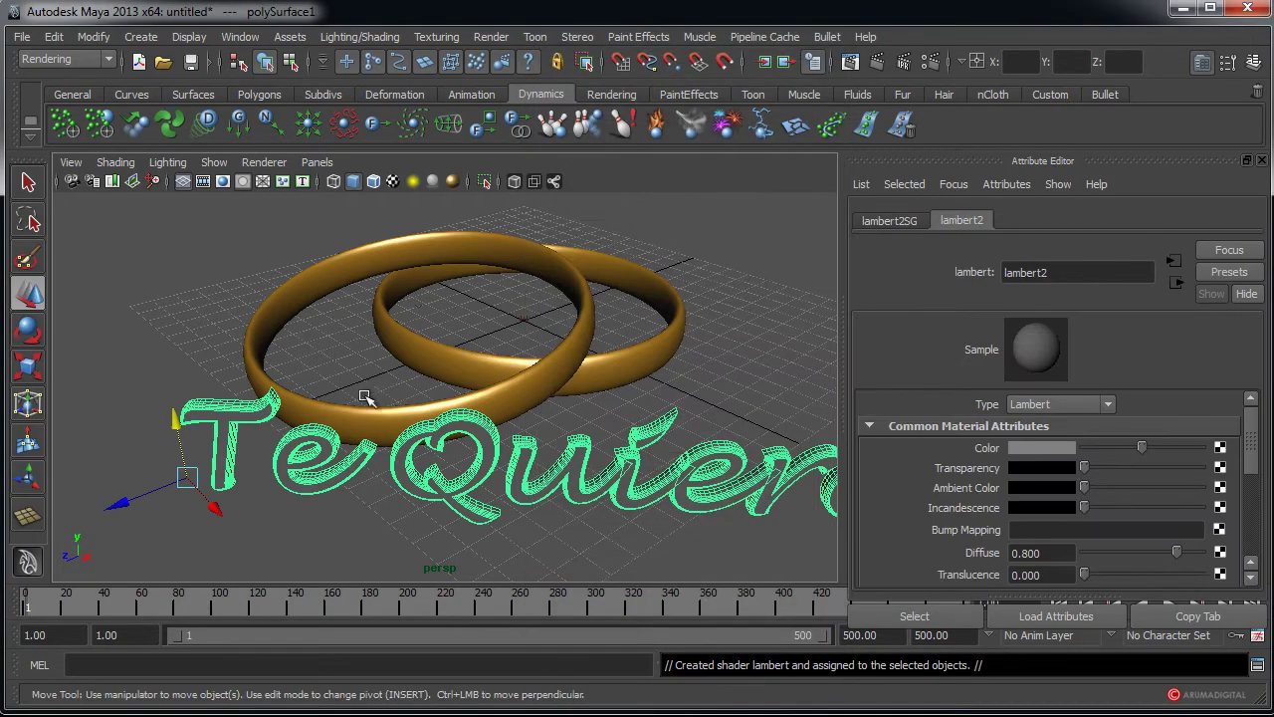
{"action": "left_click_drag", "start_coordinate": [1135, 451], "coordinate": [1190, 450]}
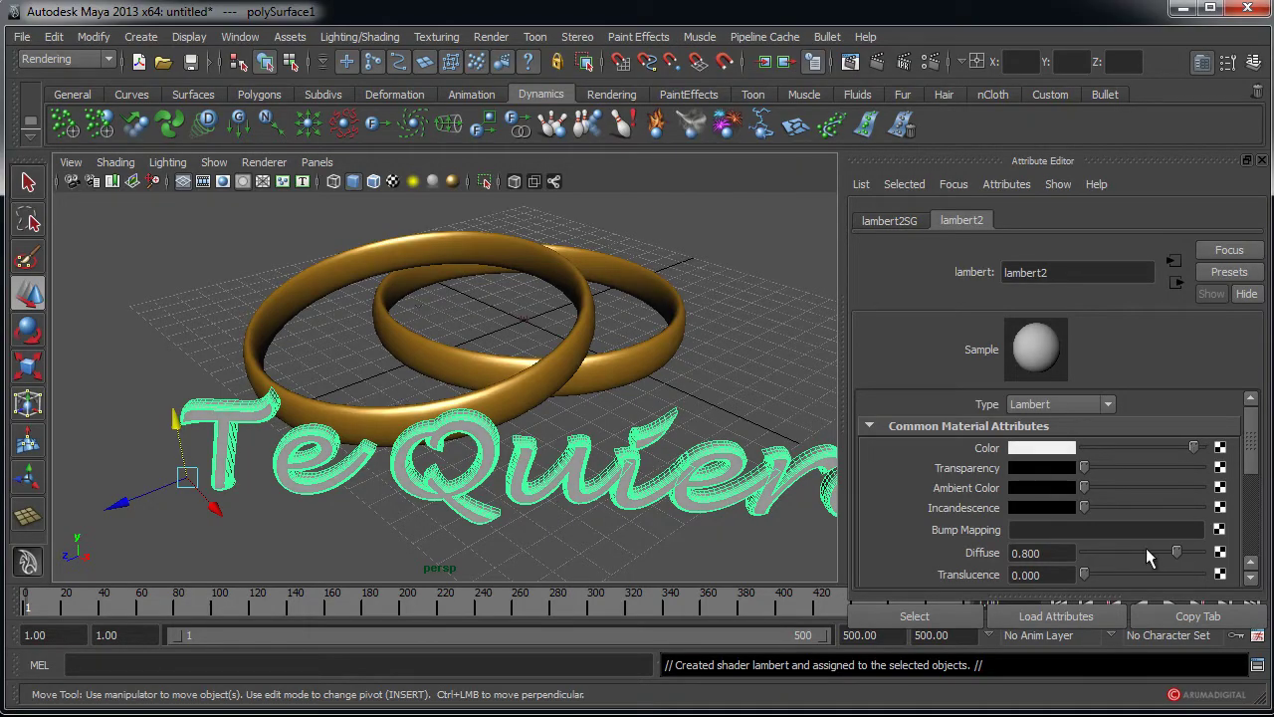
- Select the ground plane instead of the text, render the current frame and close the Render View
{"action": "left_click", "coordinate": [808, 354]}
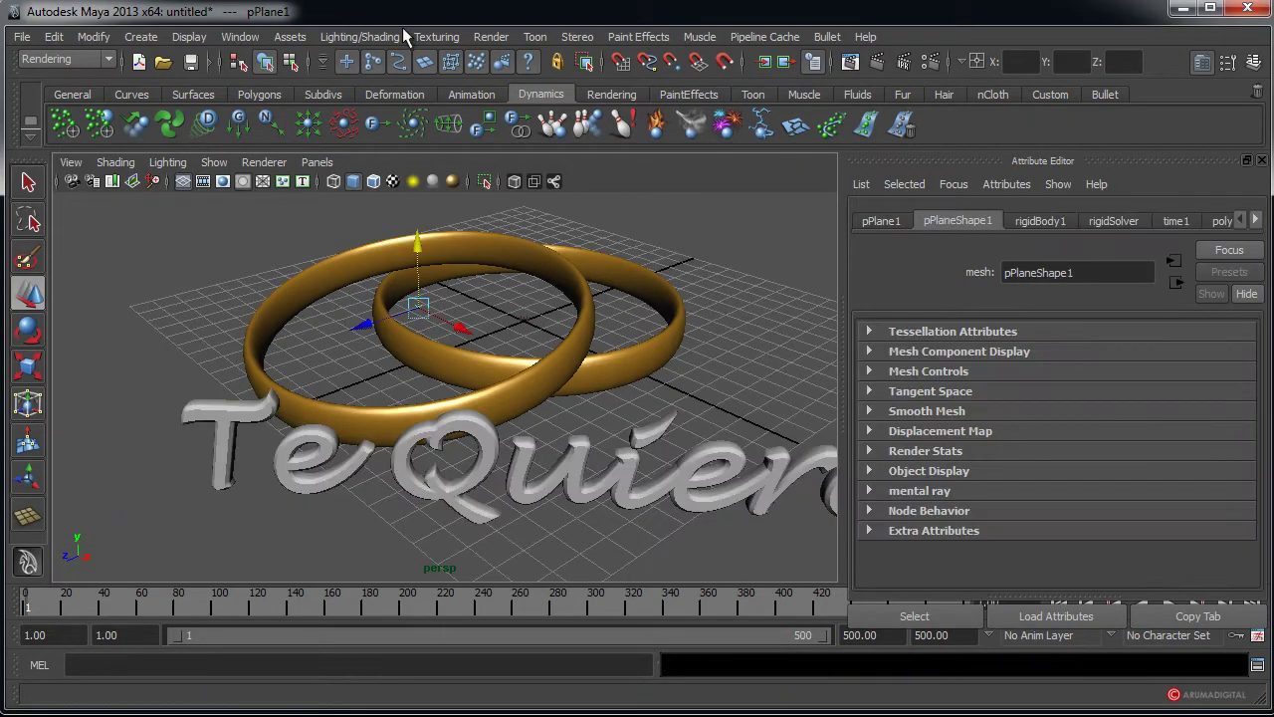
{"action": "left_click", "coordinate": [489, 38]}
{"action": "left_click", "coordinate": [538, 66]}
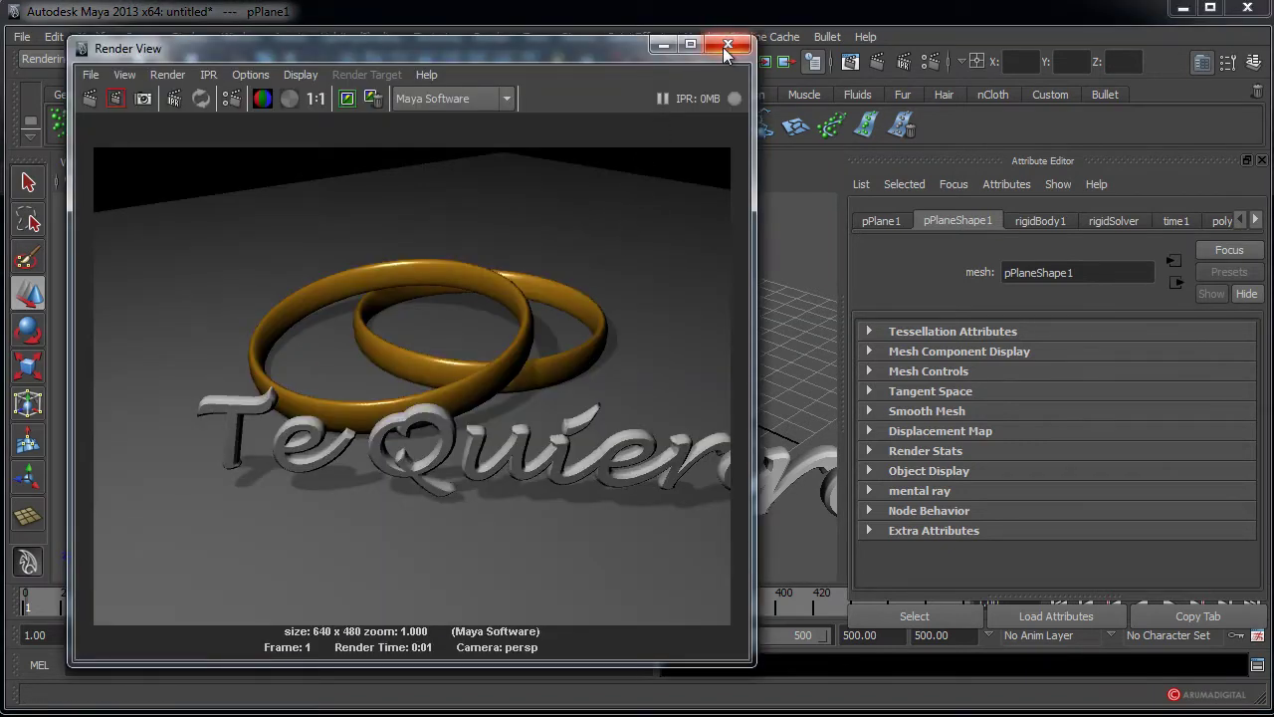
{"action": "left_click", "coordinate": [728, 45]}
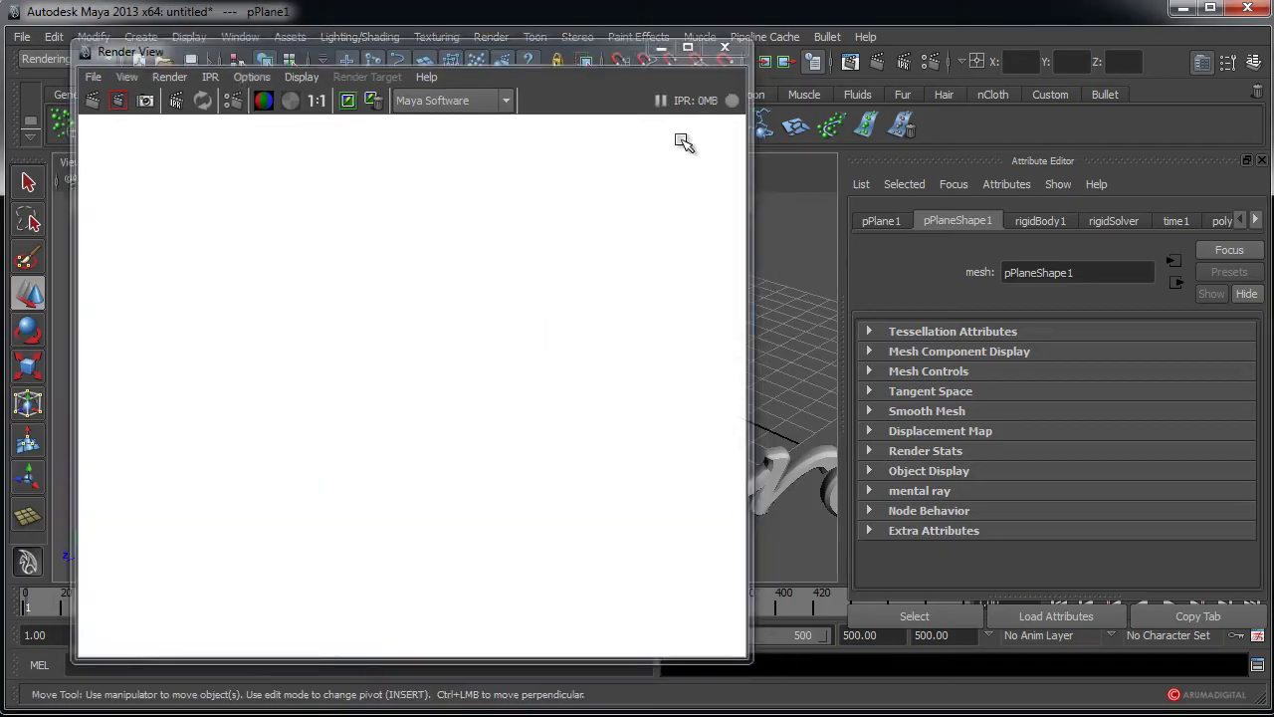
- Delete the rigid bodies by type from the selected ground plane
{"action": "key", "text": "f"}
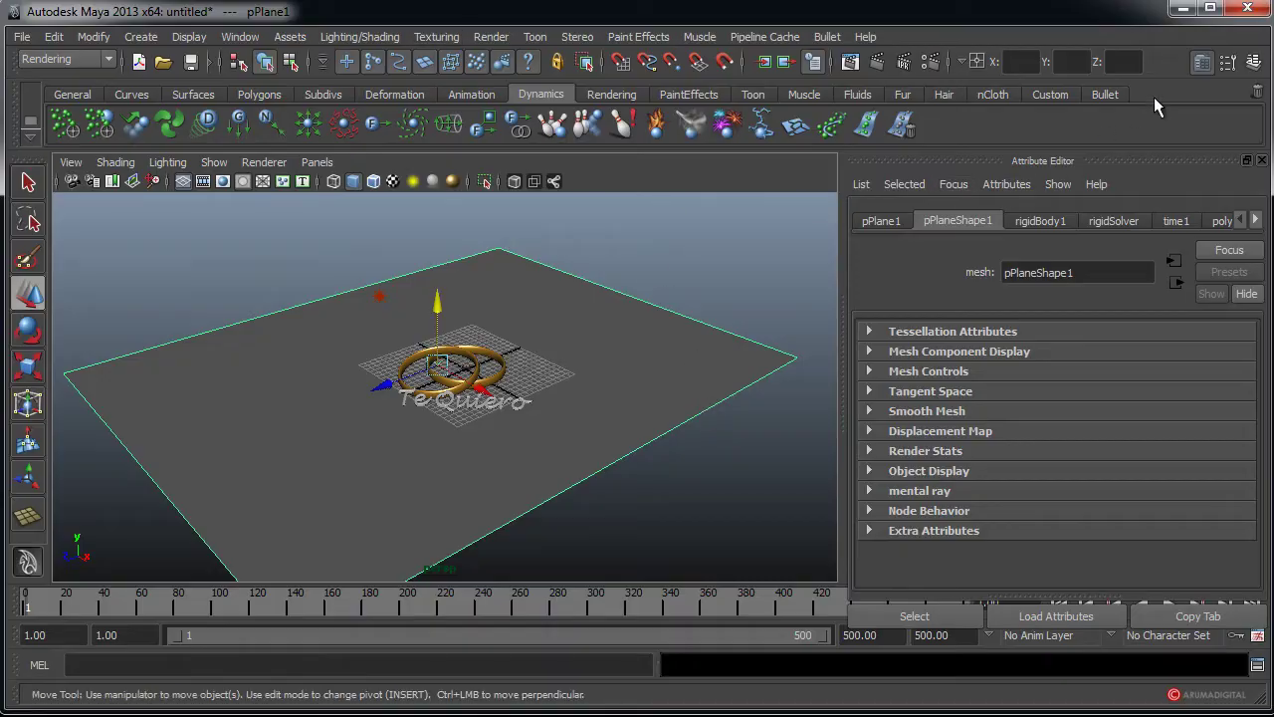
{"action": "left_click", "coordinate": [1254, 63]}
{"action": "left_click_drag", "start_coordinate": [1236, 249], "coordinate": [1257, 275]}
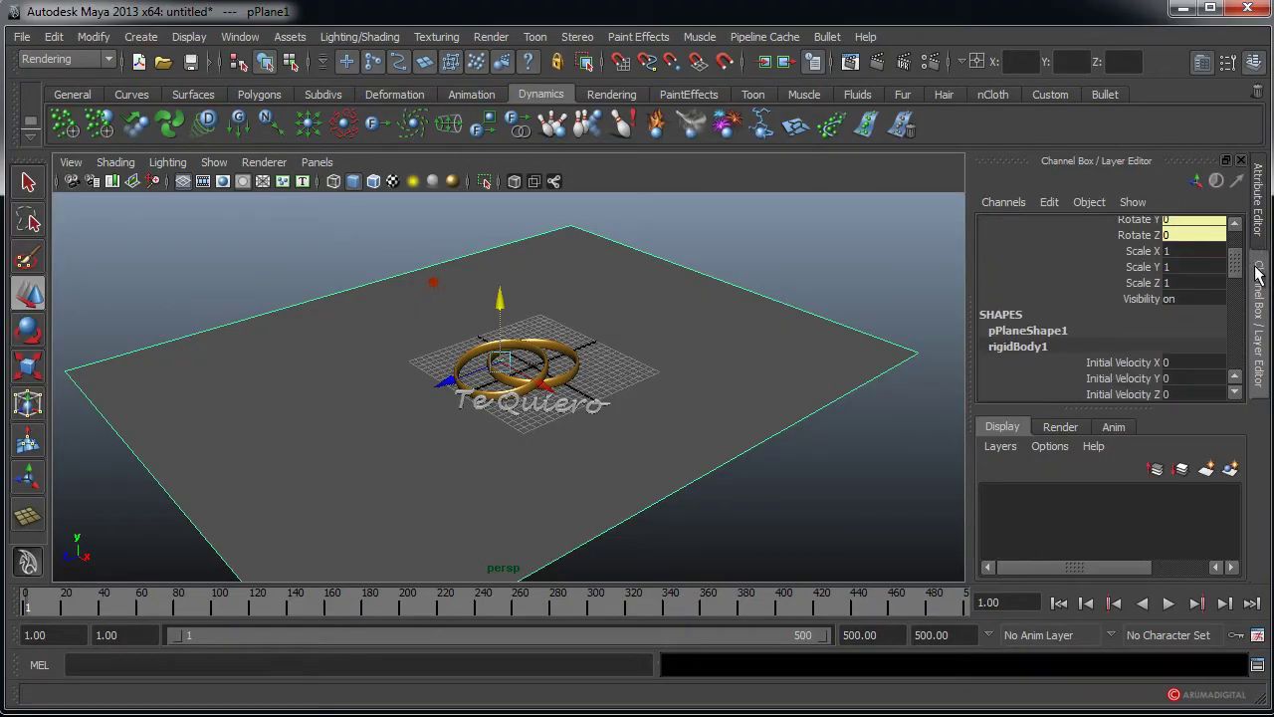
{"action": "left_click", "coordinate": [54, 36]}
{"action": "mouse_move", "coordinate": [95, 243]}
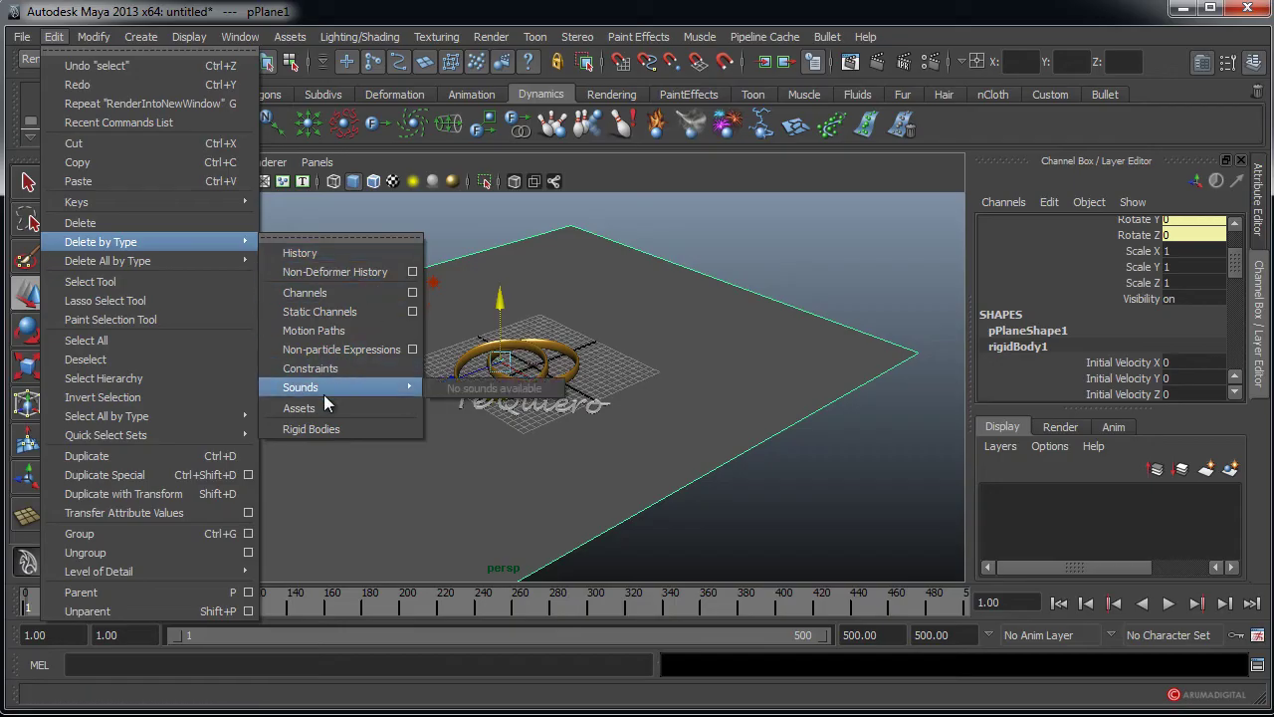
{"action": "left_click", "coordinate": [317, 428]}
- Set the ground plane's width and height subdivisions to 10
{"action": "left_click", "coordinate": [1009, 376]}
{"action": "scroll", "coordinate": [1231, 308], "scroll_direction": "down", "scroll_amount": 2}
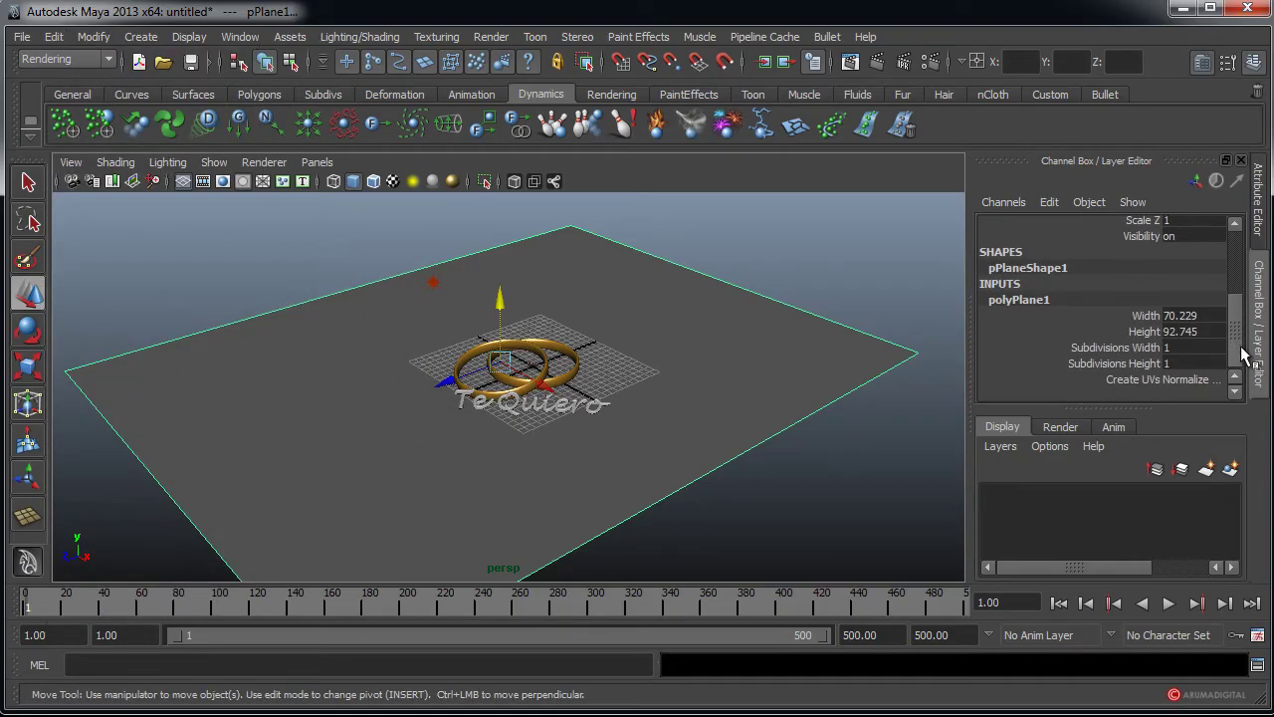
{"action": "left_click", "coordinate": [1180, 359]}
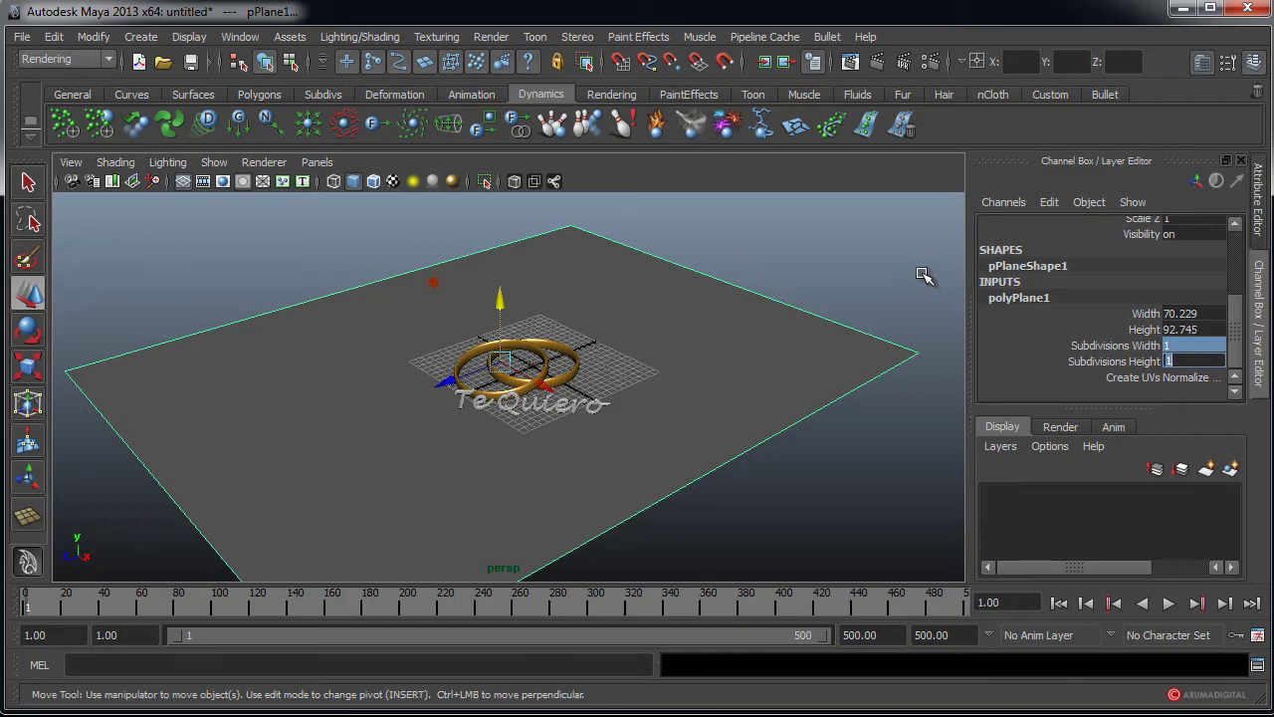
{"action": "type", "text": "10"}
{"action": "key", "text": "Return"}
- Switch to the Animation menu set and apply a nonlinear Bend deformer to the ground plane
{"action": "left_click_drag", "start_coordinate": [834, 343], "coordinate": [544, 352], "text": "alt"}
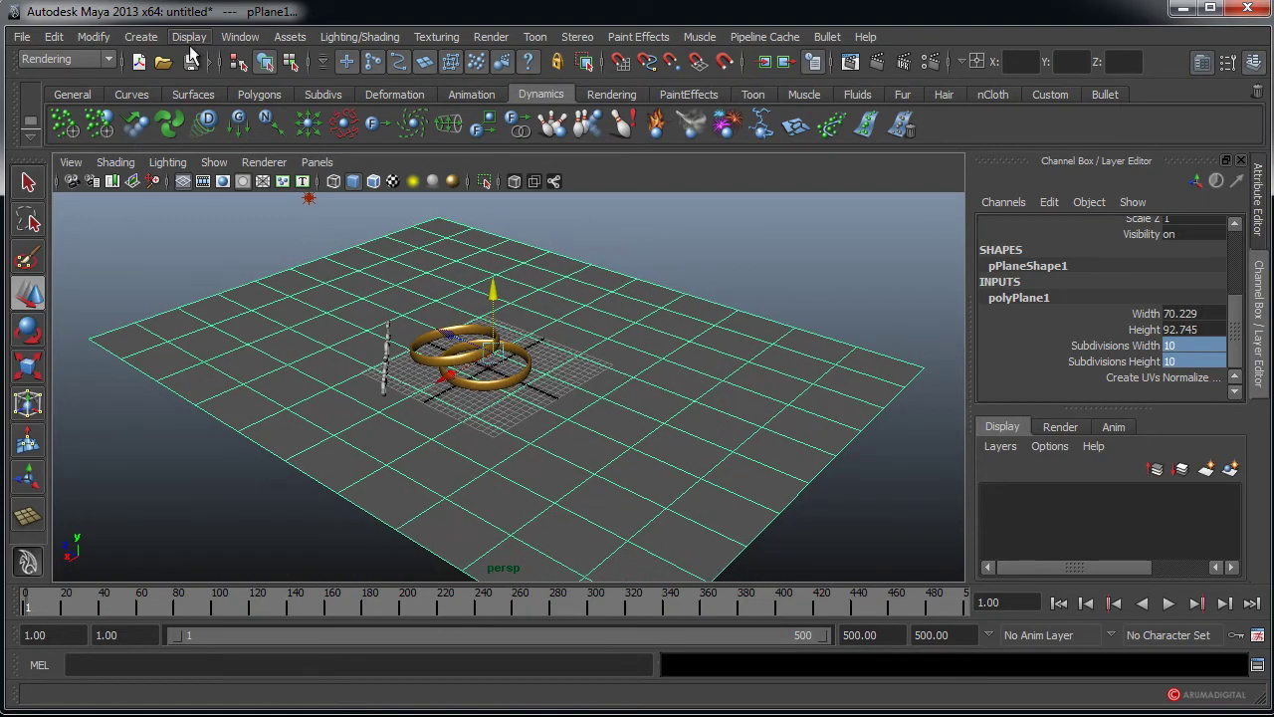
{"action": "left_click", "coordinate": [88, 59]}
{"action": "left_click", "coordinate": [55, 83]}
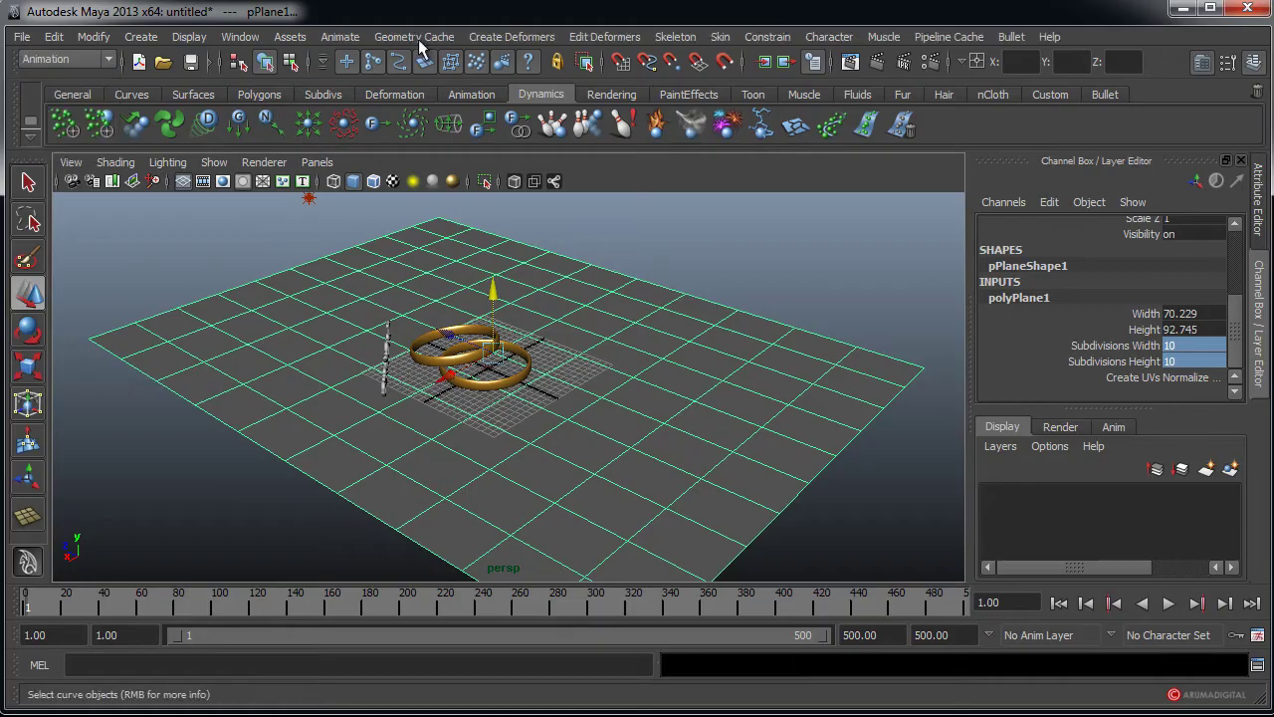
{"action": "left_click", "coordinate": [535, 38]}
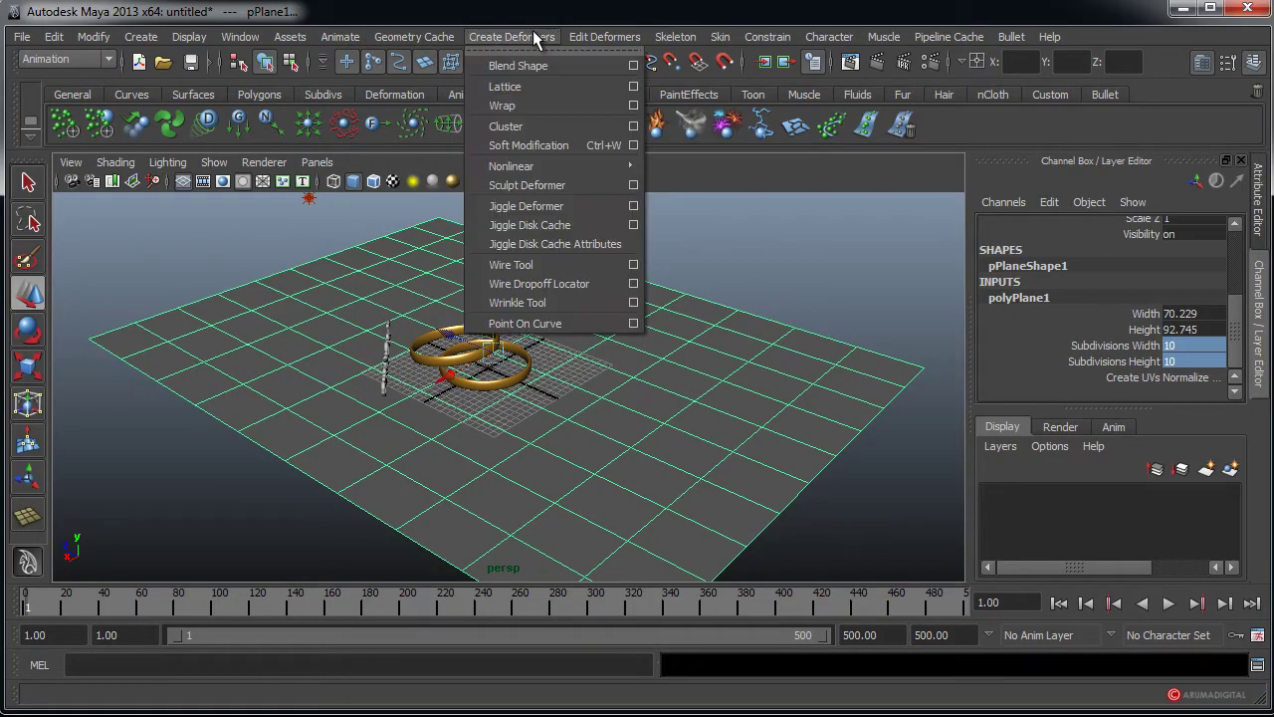
{"action": "mouse_move", "coordinate": [554, 167]}
{"action": "left_click", "coordinate": [682, 178]}
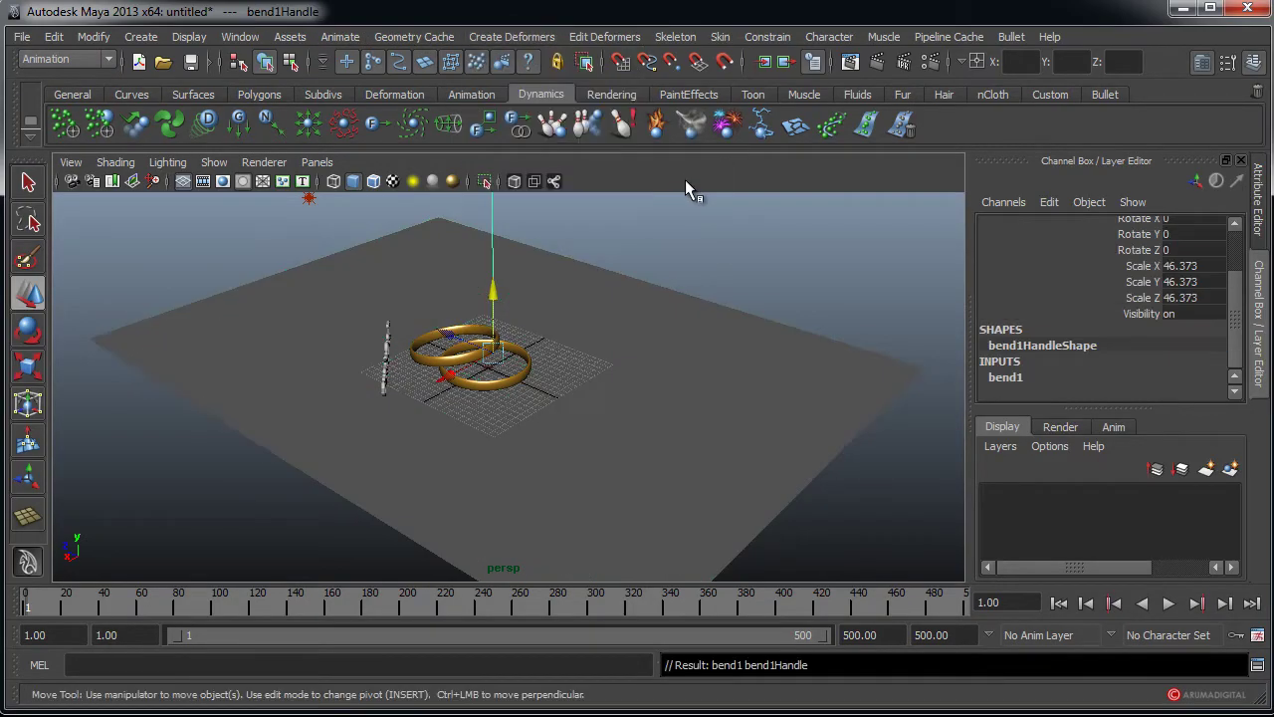
{"action": "right_click_drag", "start_coordinate": [640, 313], "coordinate": [490, 351], "text": "alt"}
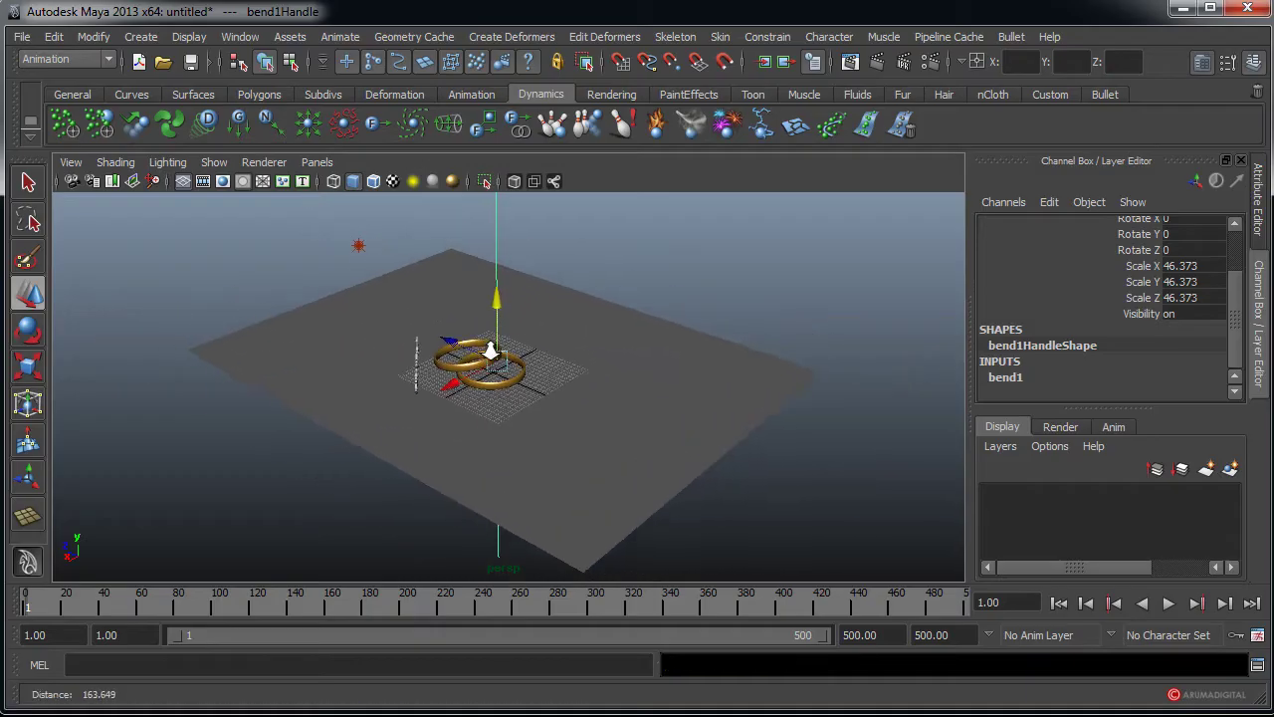
- Try bending the ground plane by changing the deformer's curvature, and discard that bend
{"action": "left_click", "coordinate": [1007, 378]}
{"action": "left_click", "coordinate": [1140, 347]}
{"action": "middle_click_drag", "start_coordinate": [703, 372], "coordinate": [720, 374]}
{"action": "left_click_drag", "start_coordinate": [614, 395], "coordinate": [526, 410], "text": "alt"}
{"action": "key", "text": "w"}
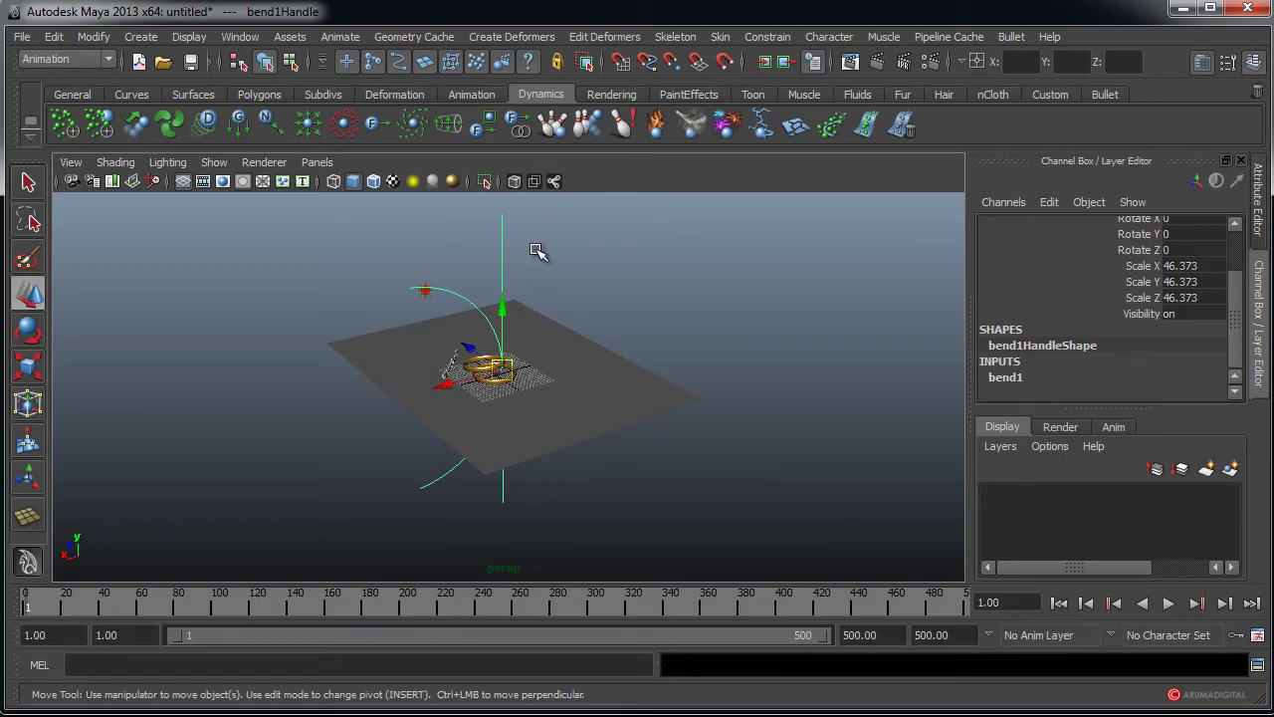
{"action": "left_click", "coordinate": [536, 250]}
- Reselect the ground plane, apply a new nonlinear Bend deformer and set its curvature to 2
{"action": "left_click", "coordinate": [617, 417]}
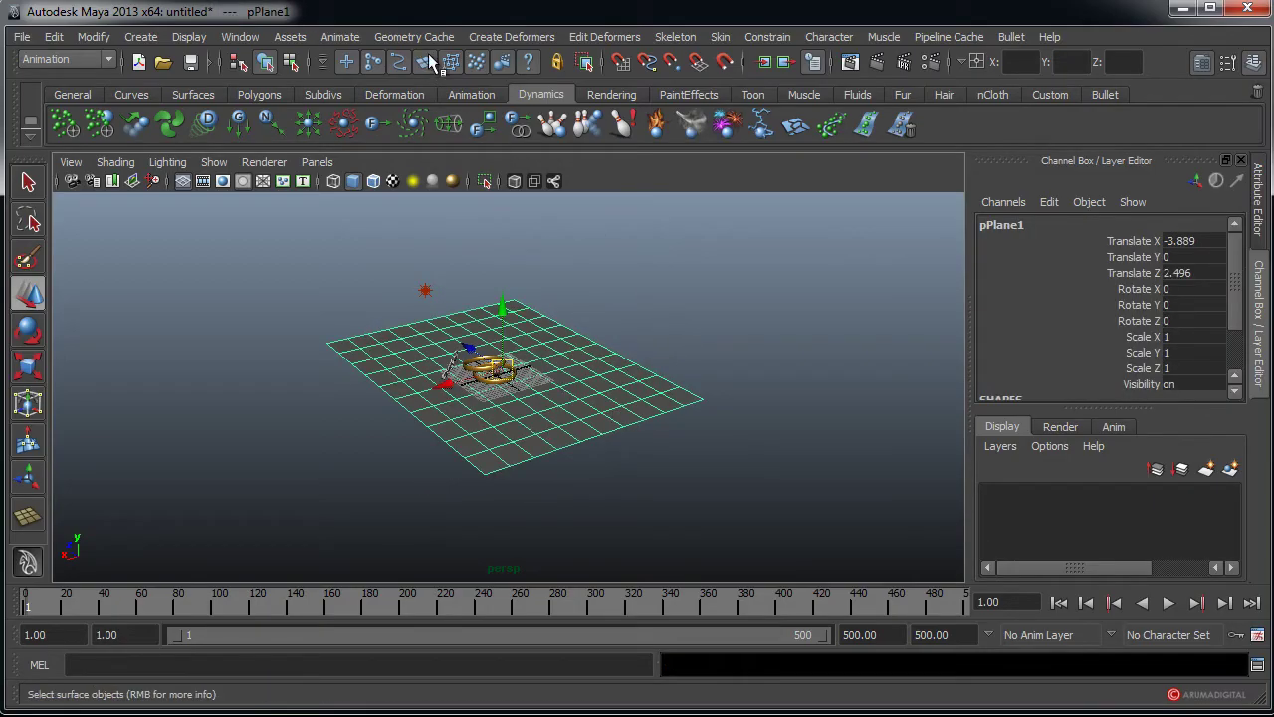
{"action": "left_click", "coordinate": [510, 37]}
{"action": "mouse_move", "coordinate": [526, 165]}
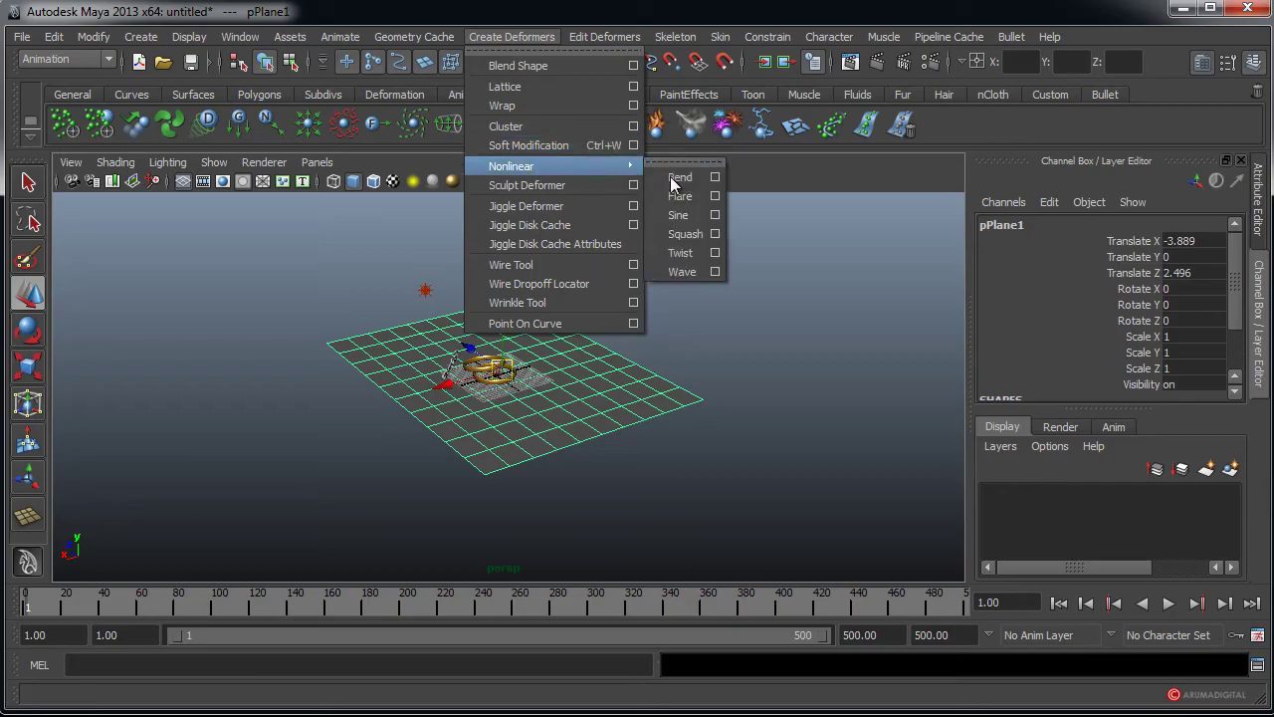
{"action": "left_click", "coordinate": [677, 167]}
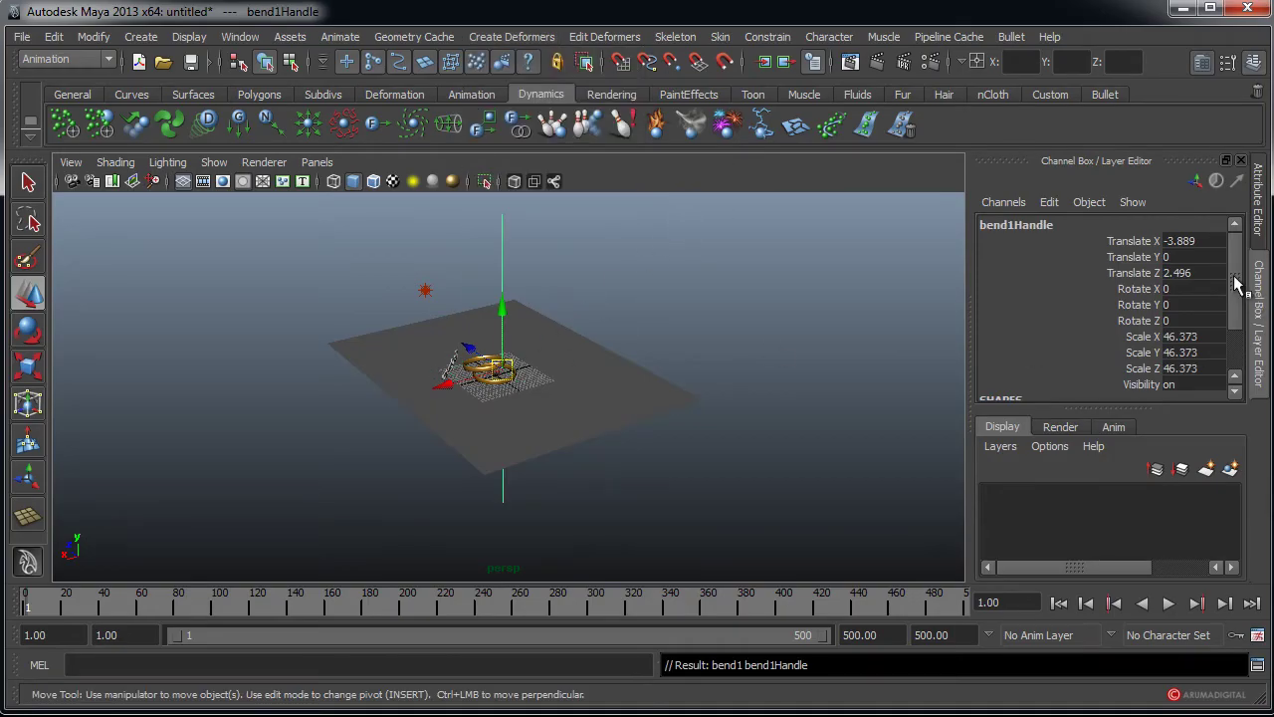
{"action": "left_click_drag", "start_coordinate": [1237, 297], "coordinate": [1254, 344]}
{"action": "left_click", "coordinate": [1008, 379]}
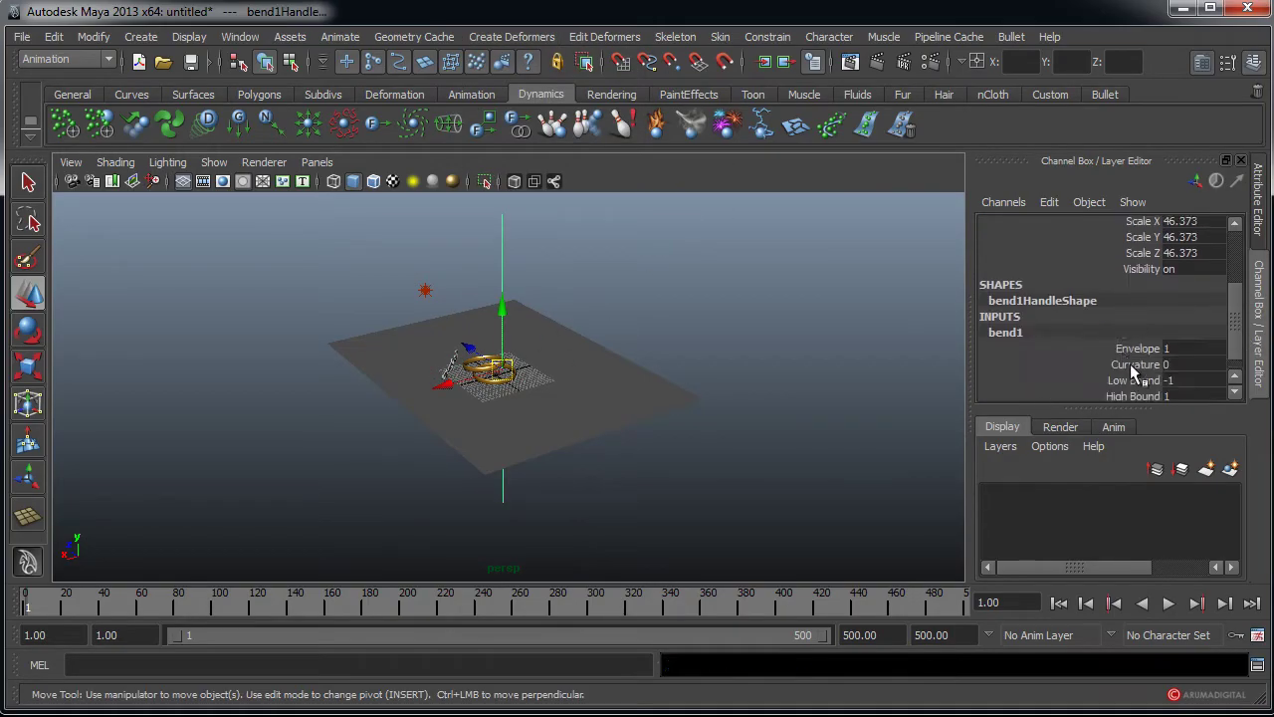
{"action": "left_click", "coordinate": [1123, 364]}
{"action": "middle_click_drag", "start_coordinate": [644, 366], "coordinate": [649, 369]}
- Reposition and rotate the bend handle so the ground plane curves upward behind the rings like a backdrop
{"action": "key", "text": "w"}
{"action": "left_click_drag", "start_coordinate": [500, 317], "coordinate": [507, 286]}
{"action": "left_click_drag", "start_coordinate": [432, 345], "coordinate": [473, 357]}
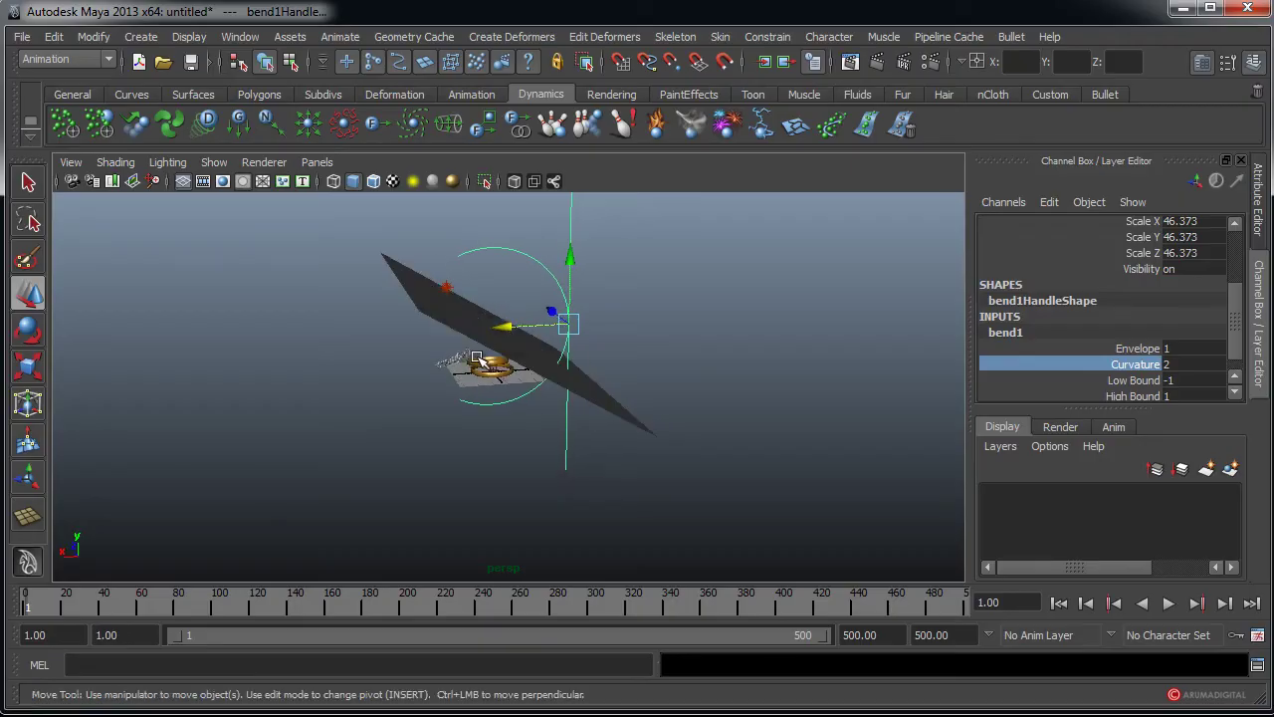
{"action": "key", "text": "e"}
{"action": "left_click_drag", "start_coordinate": [594, 303], "coordinate": [595, 412]}
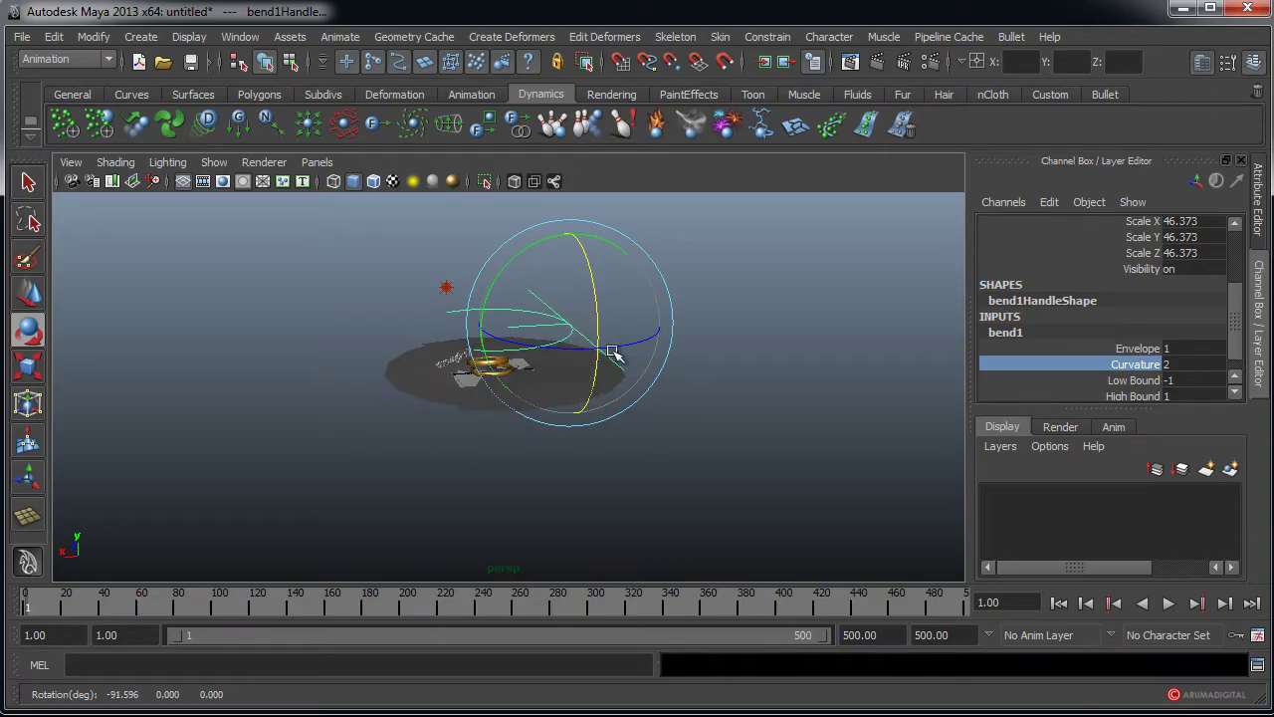
{"action": "left_click_drag", "start_coordinate": [533, 252], "coordinate": [626, 246]}
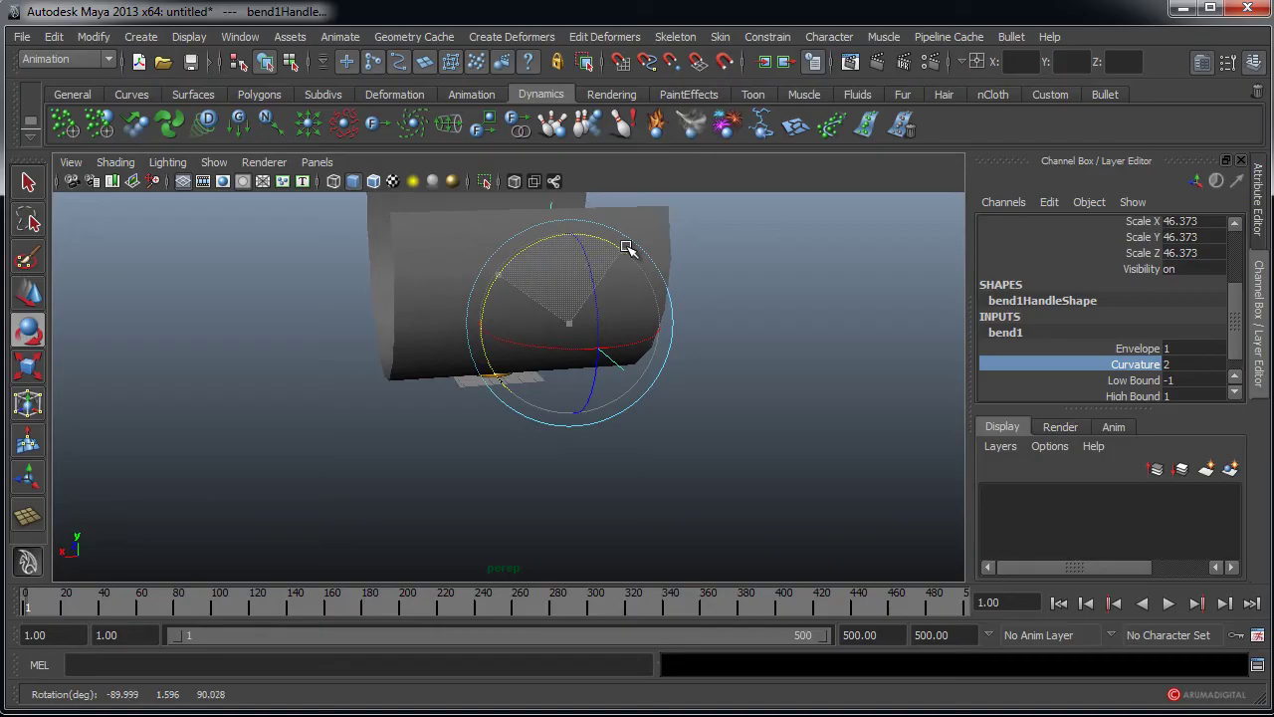
{"action": "left_click_drag", "start_coordinate": [601, 325], "coordinate": [738, 325], "text": "alt"}
{"action": "left_click_drag", "start_coordinate": [605, 279], "coordinate": [597, 329]}
- Enlarge the curved ground plane to a scale of 3.98 in X and 1.591 in Y and Z
{"action": "left_click", "coordinate": [671, 396]}
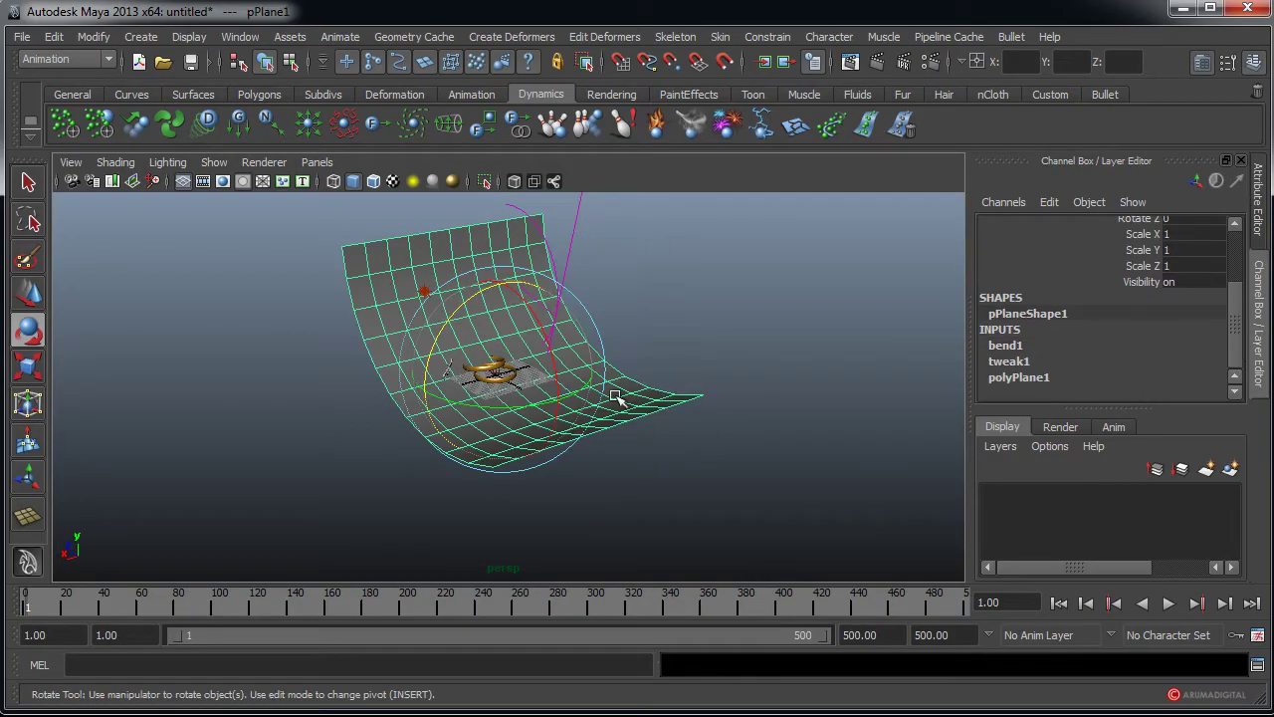
{"action": "left_click_drag", "start_coordinate": [367, 346], "coordinate": [352, 351], "text": "alt"}
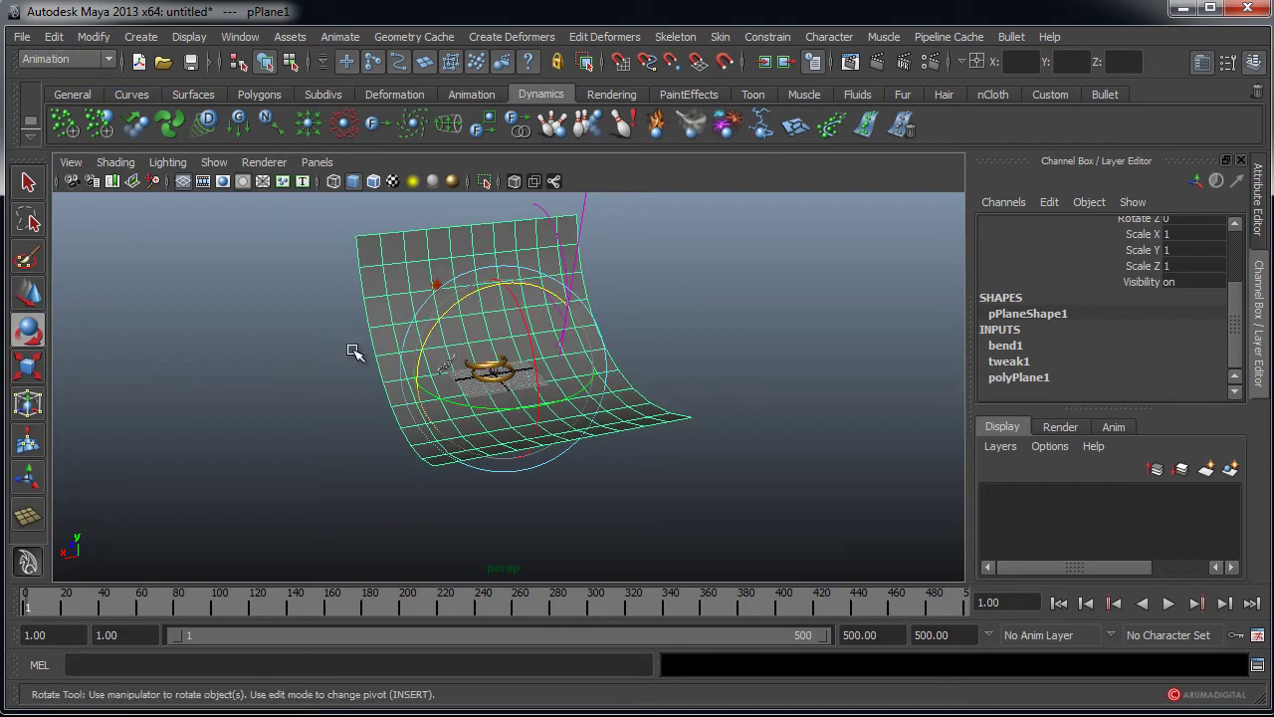
{"action": "key", "text": "r"}
{"action": "left_click_drag", "start_coordinate": [426, 380], "coordinate": [157, 411]}
{"action": "middle_click_drag", "start_coordinate": [505, 437], "coordinate": [487, 376]}
{"action": "left_click_drag", "start_coordinate": [506, 373], "coordinate": [701, 391]}
{"action": "right_click_drag", "start_coordinate": [557, 438], "coordinate": [462, 464], "text": "alt"}
{"action": "left_click_drag", "start_coordinate": [461, 465], "coordinate": [586, 431], "text": "alt"}
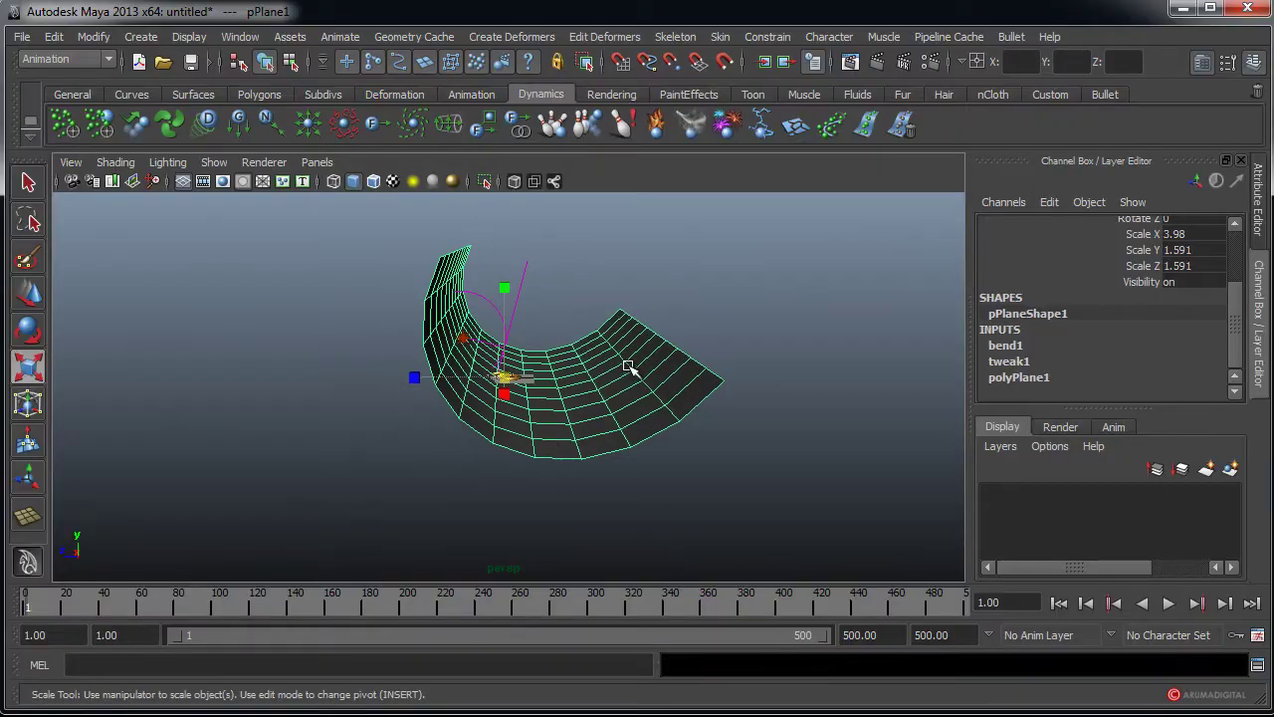
- Flatten the ground plane's curve by lowering the bend curvature to about 0.9
{"action": "key", "text": "e"}
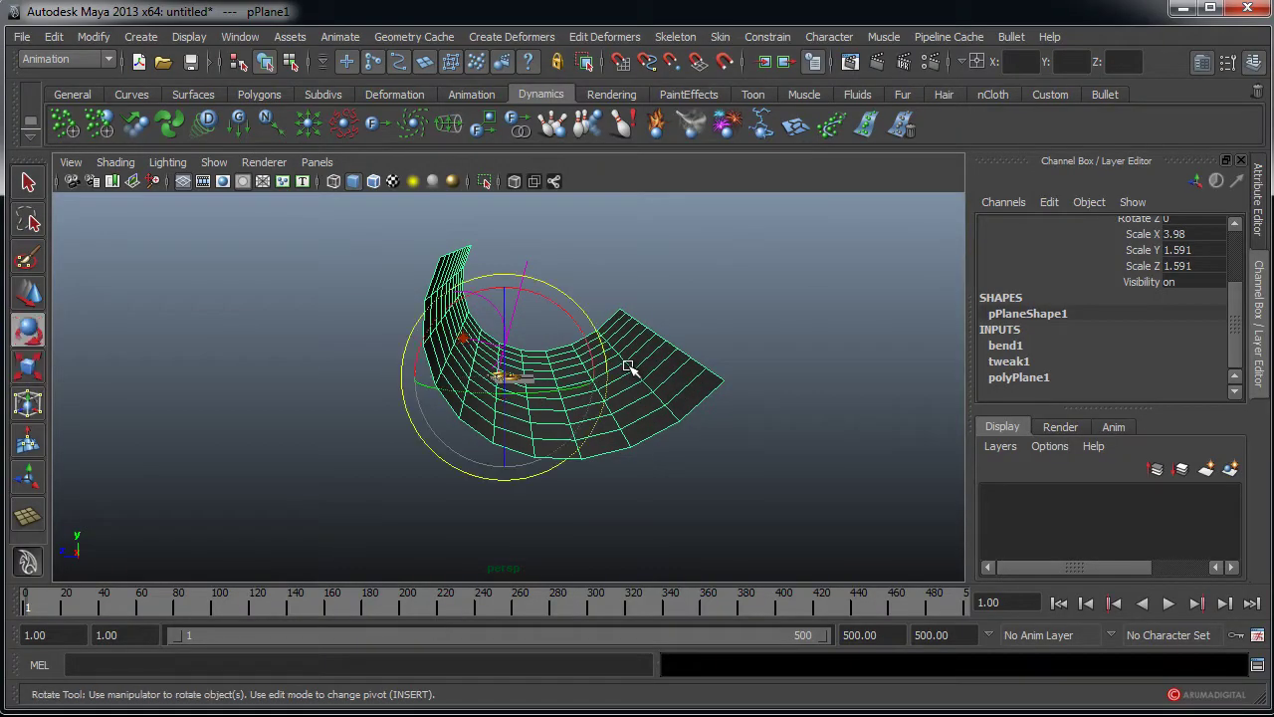
{"action": "left_click", "coordinate": [677, 338]}
{"action": "left_click", "coordinate": [664, 366]}
{"action": "scroll", "coordinate": [1229, 304], "scroll_direction": "down", "scroll_amount": 3}
{"action": "left_click", "coordinate": [1006, 346]}
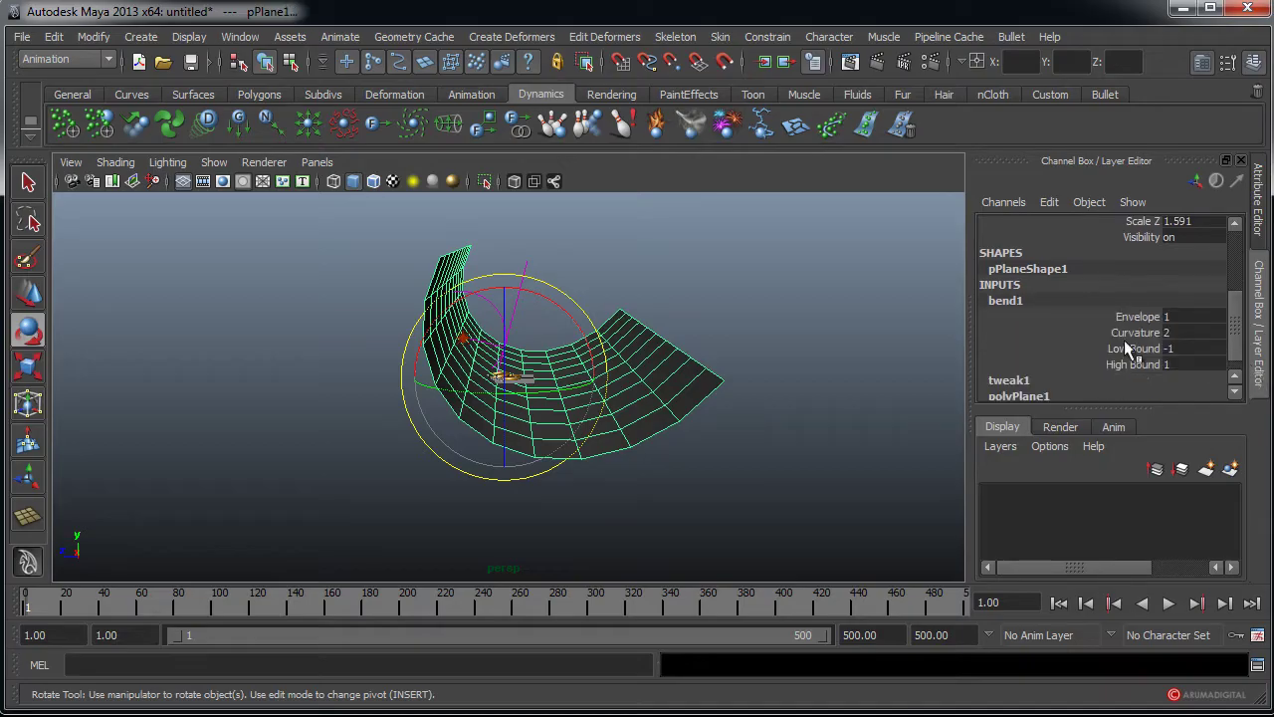
{"action": "left_click", "coordinate": [1135, 332]}
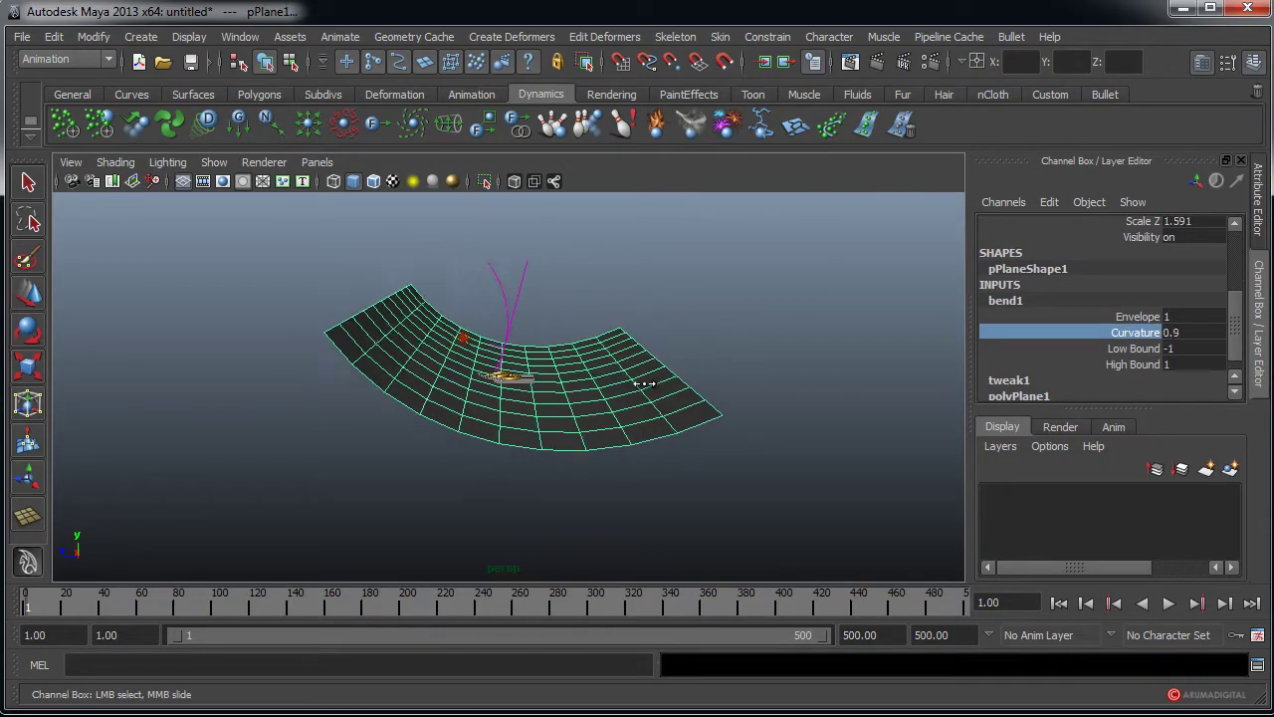
{"action": "left_click_drag", "start_coordinate": [709, 382], "coordinate": [681, 386], "text": "alt"}
- Delete the construction history of the bent ground plane
{"action": "left_click", "coordinate": [54, 35]}
{"action": "mouse_move", "coordinate": [90, 233]}
{"action": "left_click", "coordinate": [312, 252]}
- Rotate the ground plane to about -21.5 degrees around X
{"action": "key", "text": "e"}
{"action": "left_click_drag", "start_coordinate": [557, 363], "coordinate": [318, 345], "text": "alt"}
{"action": "left_click_drag", "start_coordinate": [453, 317], "coordinate": [583, 366]}
{"action": "key", "text": "ctrl+z"}
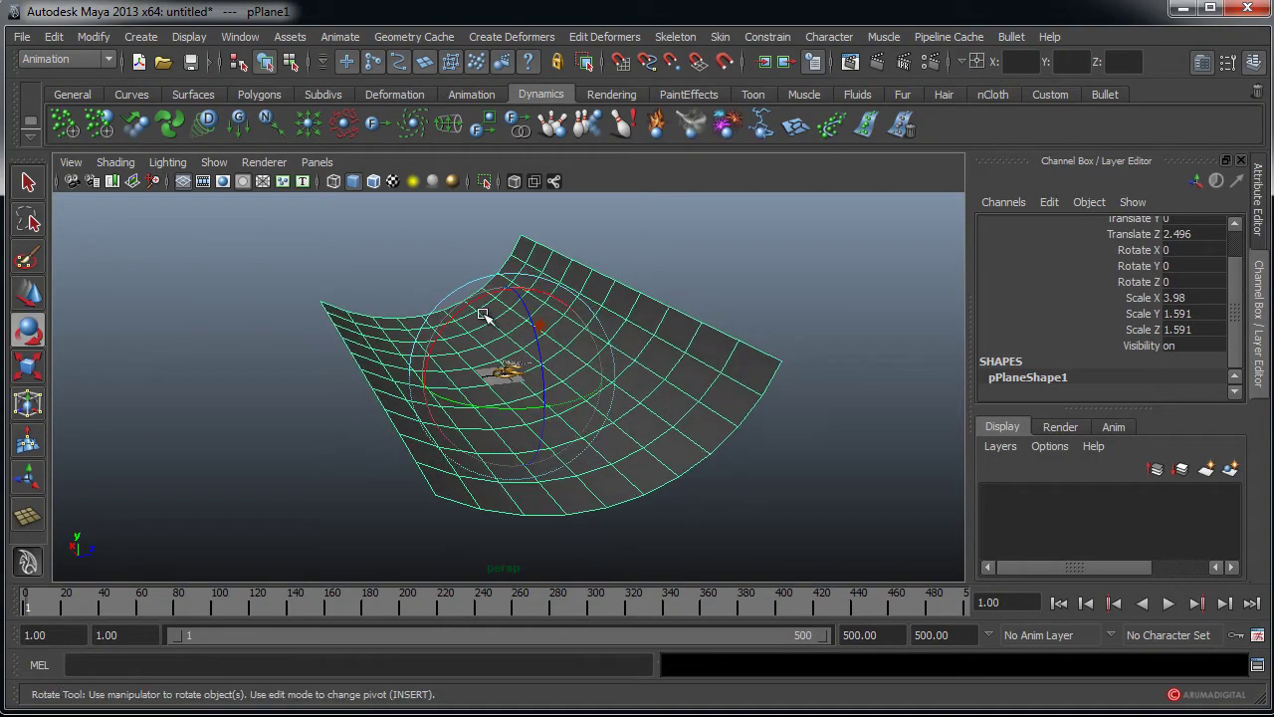
{"action": "left_click_drag", "start_coordinate": [474, 308], "coordinate": [403, 333]}
- Scale the ground plane to 3.909 in Z and 12.945 in X
{"action": "key", "text": "r"}
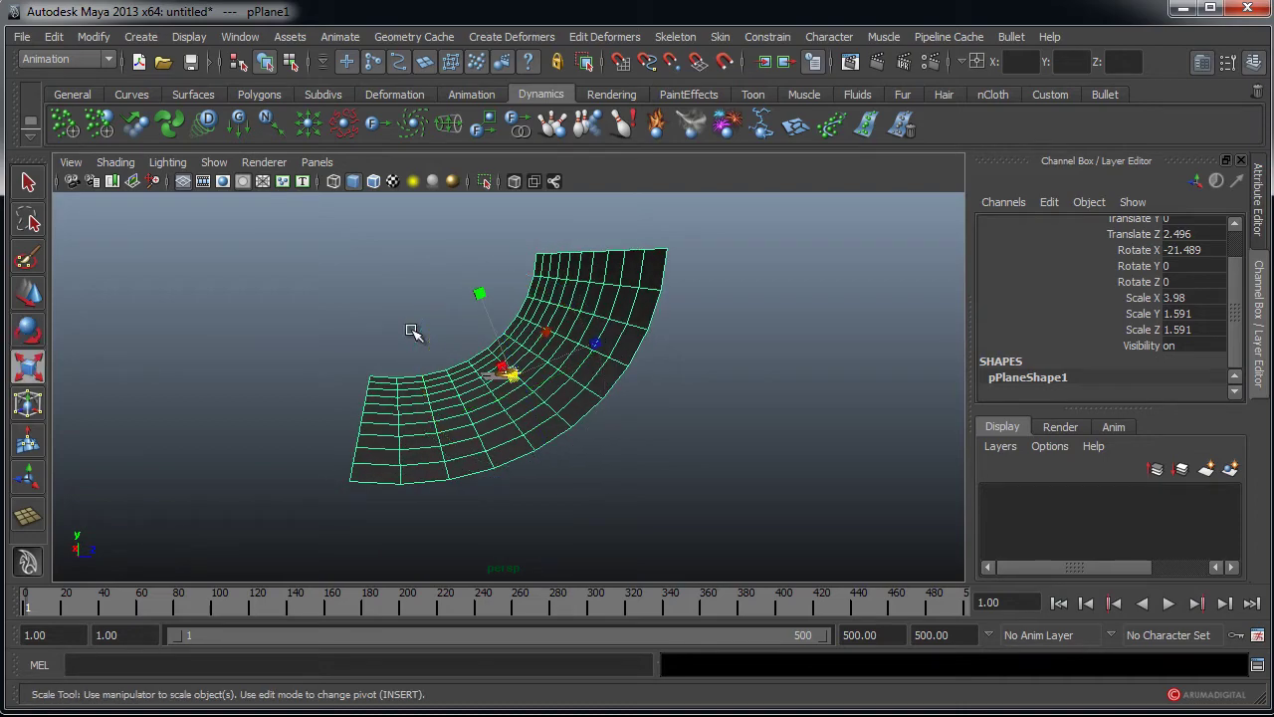
{"action": "mouse_move", "coordinate": [585, 398]}
{"action": "left_mouse_down", "text": "alt"}
{"action": "mouse_move", "coordinate": [541, 412]}
{"action": "mouse_move", "coordinate": [574, 404]}
{"action": "left_mouse_up", "text": "alt"}
{"action": "left_click_drag", "start_coordinate": [595, 344], "coordinate": [804, 275]}
{"action": "middle_click_drag", "start_coordinate": [804, 275], "coordinate": [598, 344]}
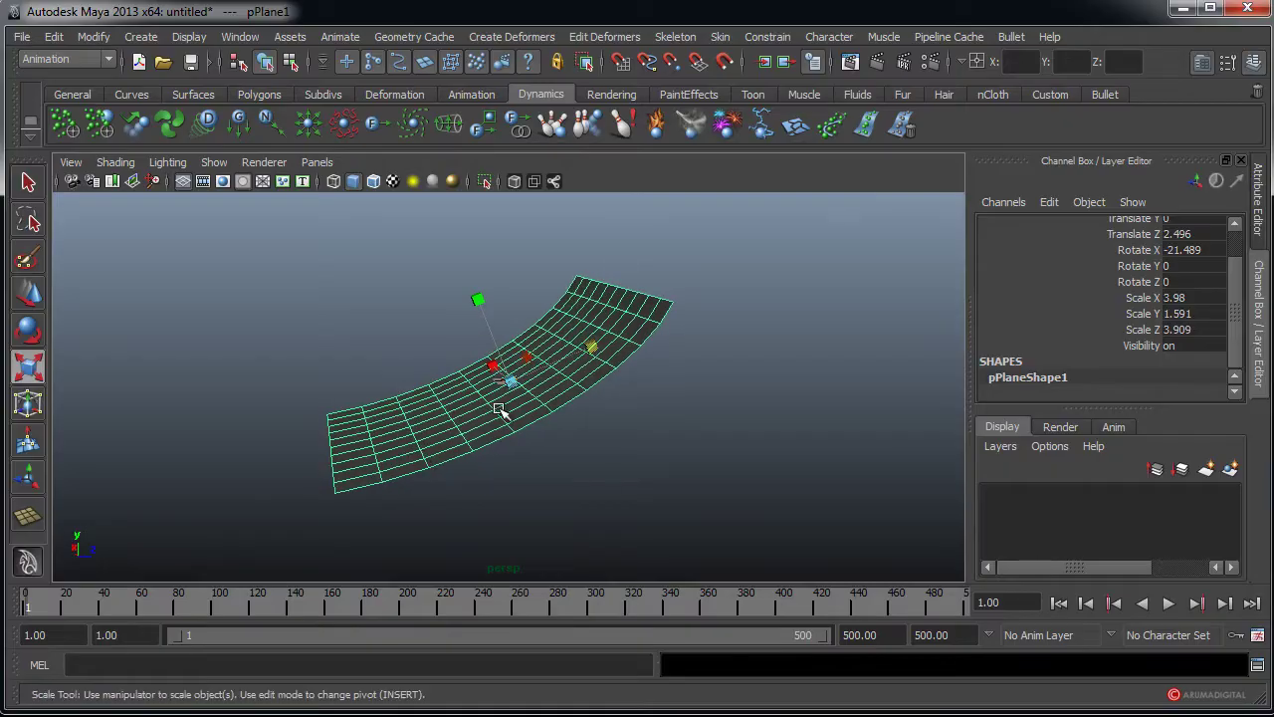
{"action": "left_click_drag", "start_coordinate": [515, 384], "coordinate": [677, 458], "text": "alt"}
{"action": "middle_click_drag", "start_coordinate": [677, 458], "coordinate": [634, 455], "text": "alt"}
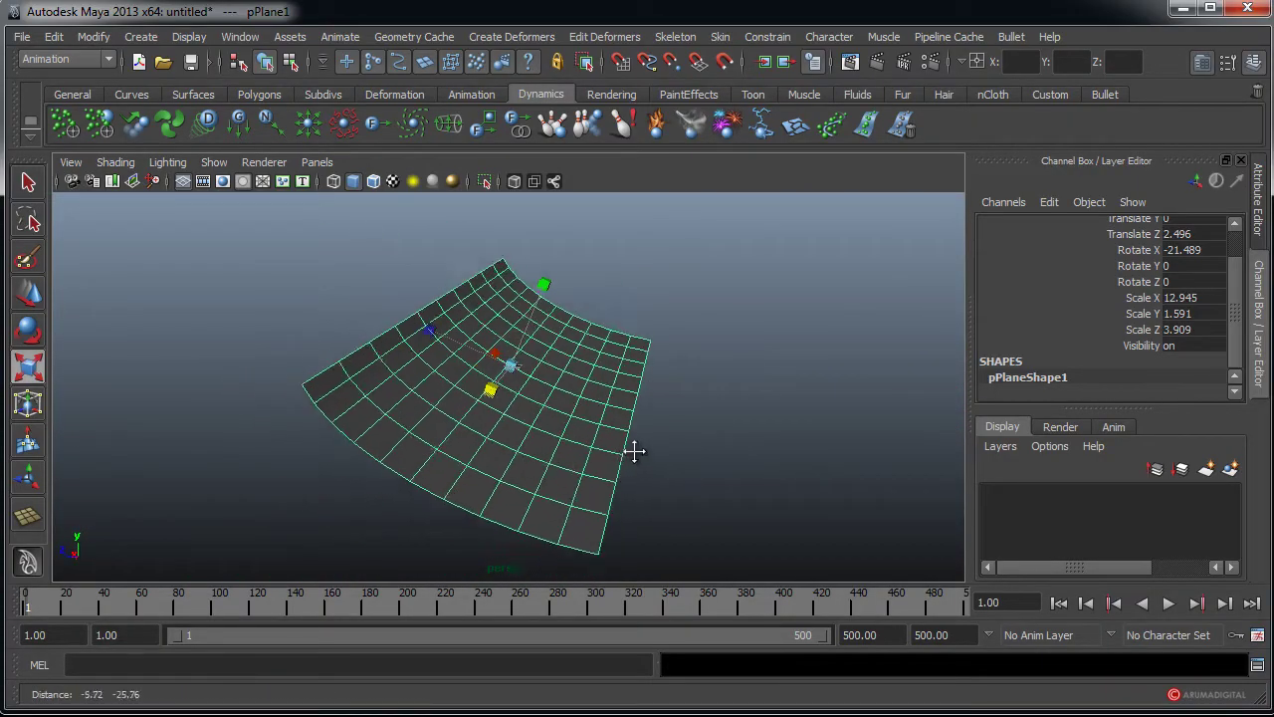
- Show the ground plane in the side view and switch it to vertex editing
{"action": "key", "text": "space"}
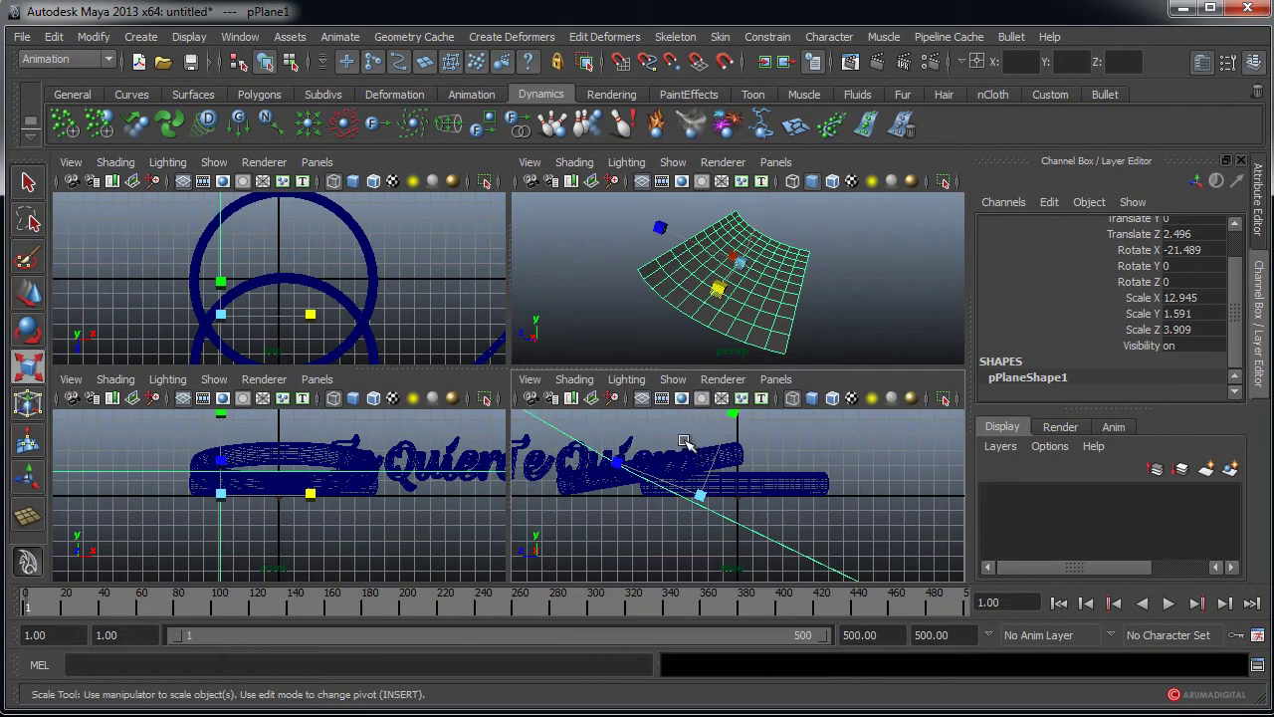
{"action": "key", "text": "space"}
{"action": "right_click_drag", "start_coordinate": [455, 455], "coordinate": [291, 435], "text": "alt"}
{"action": "middle_click_drag", "start_coordinate": [909, 421], "coordinate": [824, 424], "text": "alt"}
{"action": "right_click_drag", "start_coordinate": [815, 423], "coordinate": [387, 429], "text": "alt"}
{"action": "right_click", "coordinate": [549, 432]}
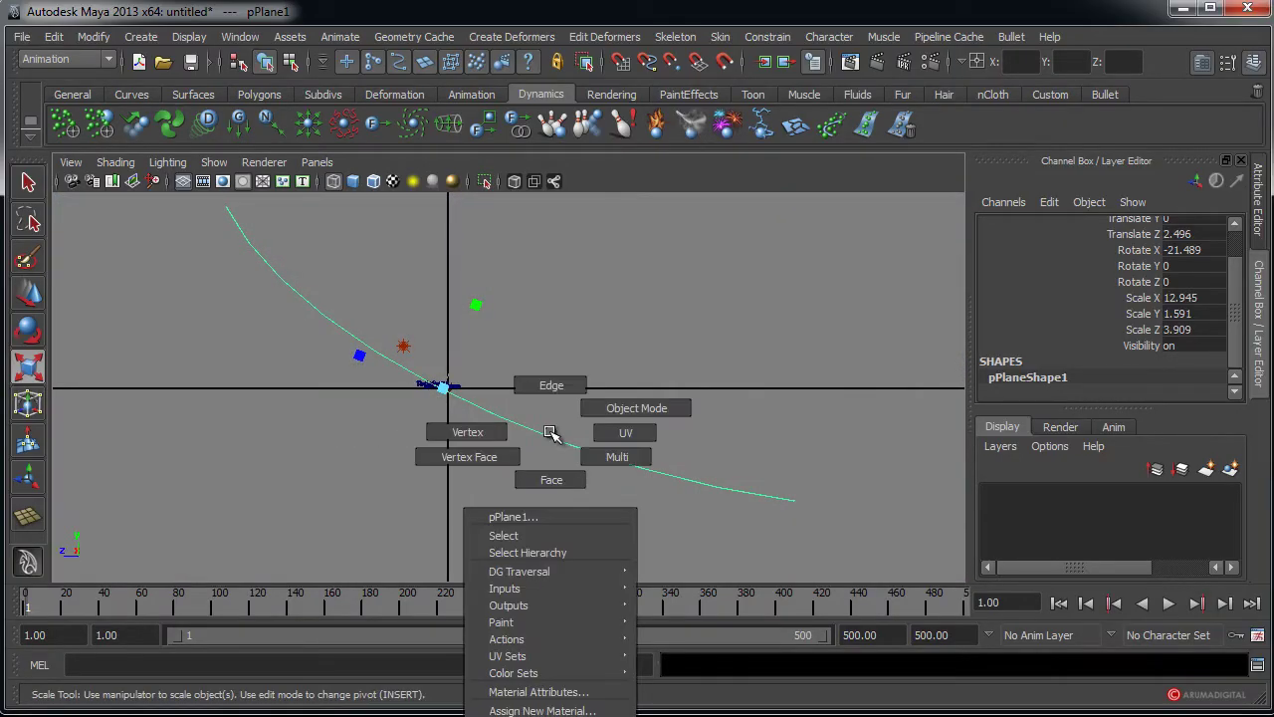
{"action": "right_click_drag", "start_coordinate": [550, 434], "coordinate": [490, 438]}
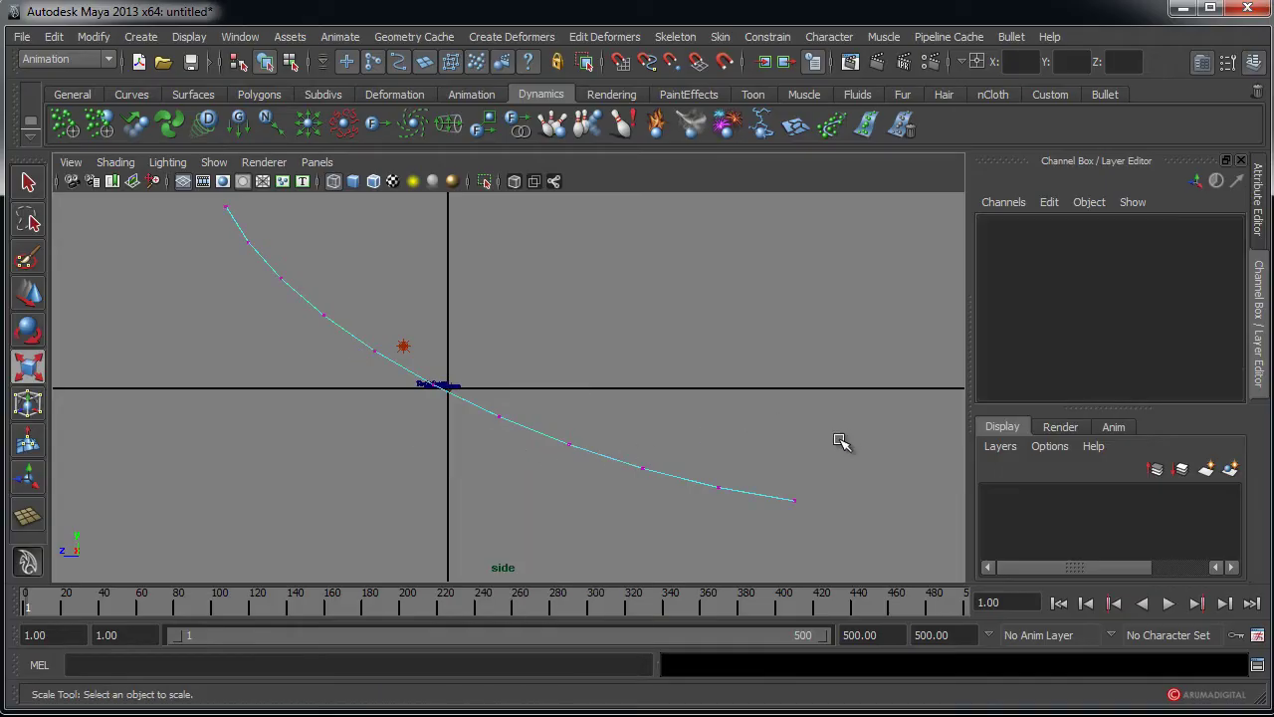
- Try to extend the ground plane's lower end by moving its last two vertex rows outward and up
{"action": "left_click_drag", "start_coordinate": [841, 439], "coordinate": [774, 519]}
{"action": "right_click_drag", "start_coordinate": [840, 521], "coordinate": [633, 526], "text": "alt"}
{"action": "key", "text": "w"}
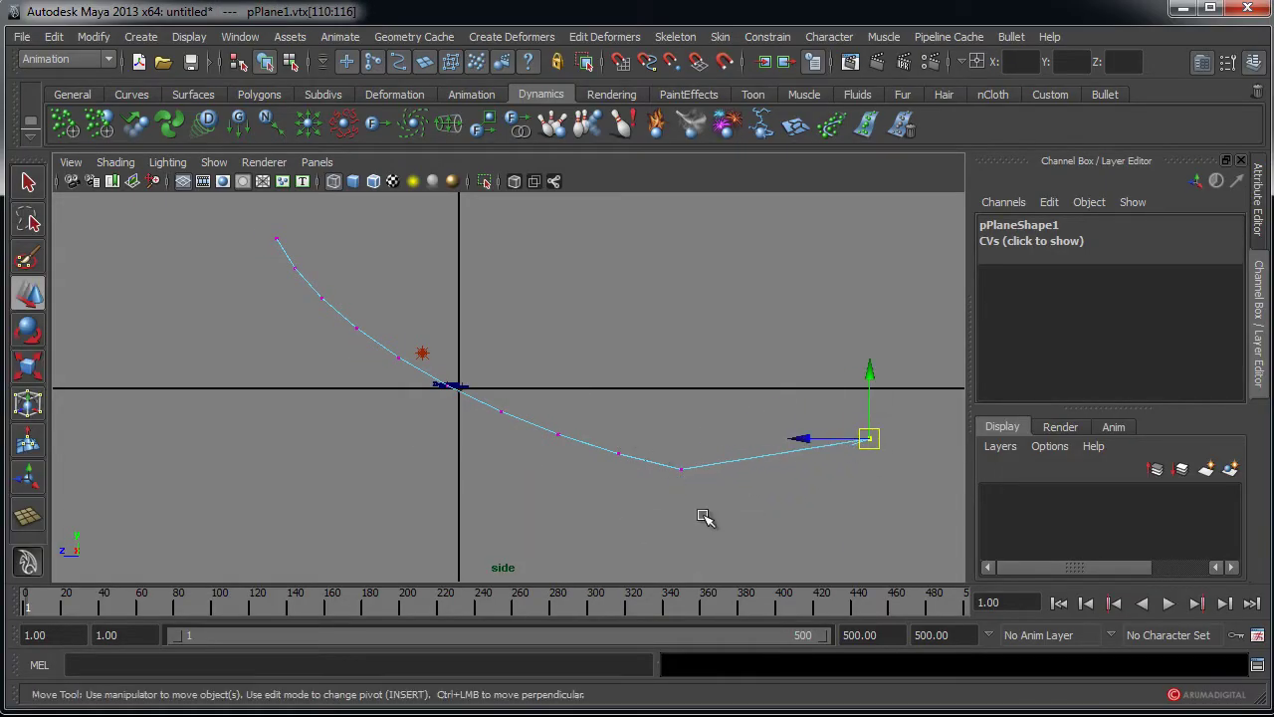
{"action": "left_click_drag", "start_coordinate": [681, 469], "coordinate": [731, 442]}
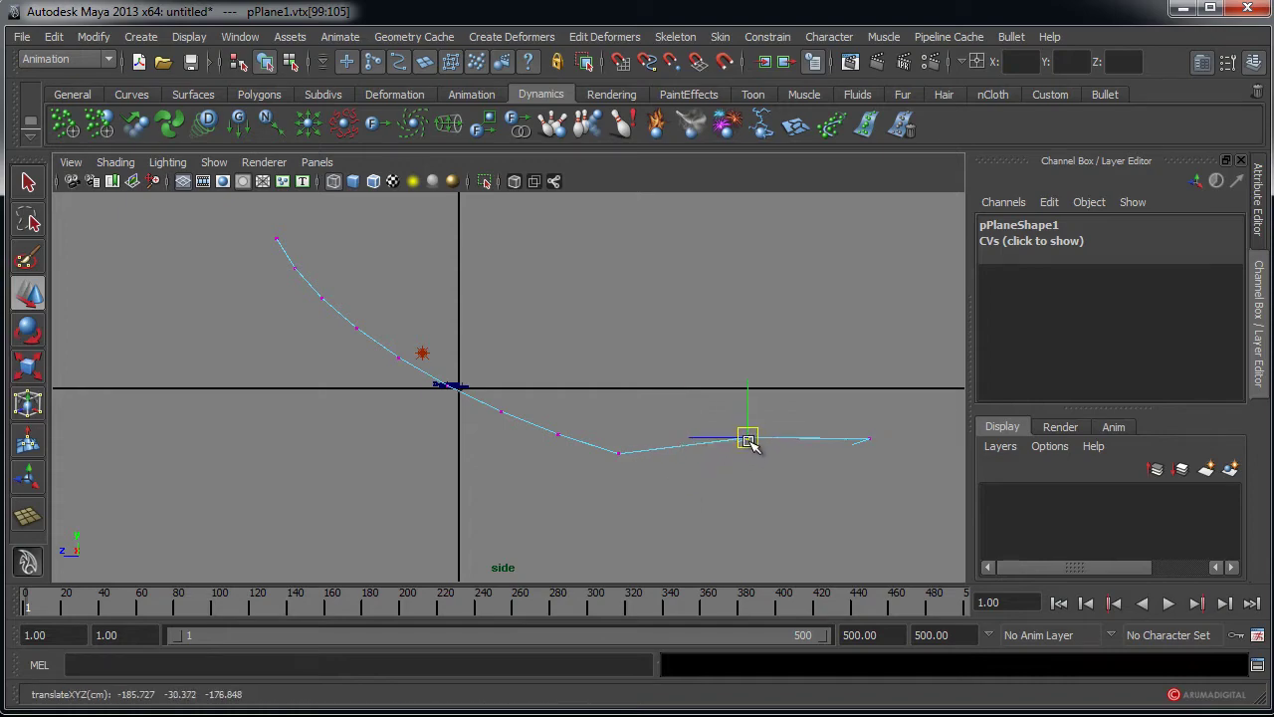
{"action": "right_click_drag", "start_coordinate": [775, 491], "coordinate": [885, 482], "text": "alt"}
{"action": "middle_click_drag", "start_coordinate": [653, 470], "coordinate": [532, 437], "text": "alt"}
{"action": "right_click_drag", "start_coordinate": [533, 437], "coordinate": [962, 422], "text": "alt"}
- Return to the perspective view and undo the vertex moves at the ground plane's lower end
{"action": "key", "text": "space"}
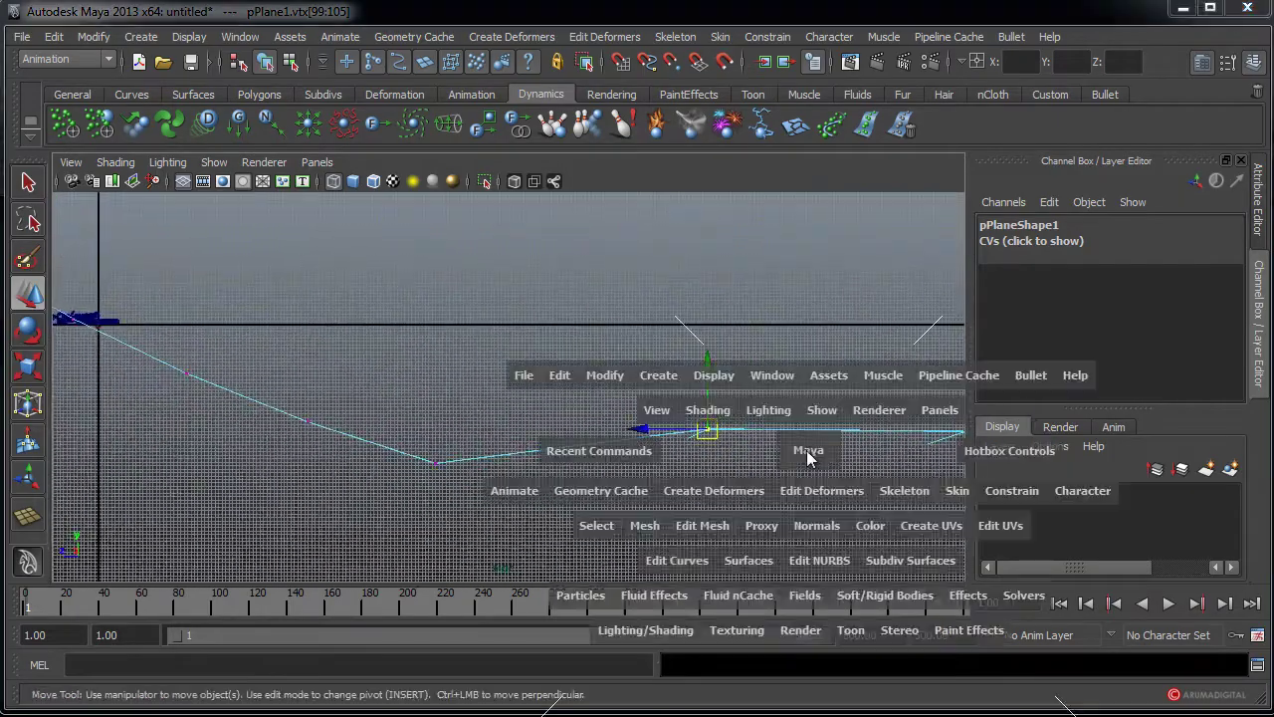
{"action": "key", "text": "space"}
{"action": "left_click_drag", "start_coordinate": [817, 352], "coordinate": [448, 435], "text": "alt"}
{"action": "key", "text": "ctrl+z"}
{"action": "key", "text": "ctrl+z"}
{"action": "key", "text": "ctrl+z"}
{"action": "left_click_drag", "start_coordinate": [607, 448], "coordinate": [642, 458], "text": "alt"}
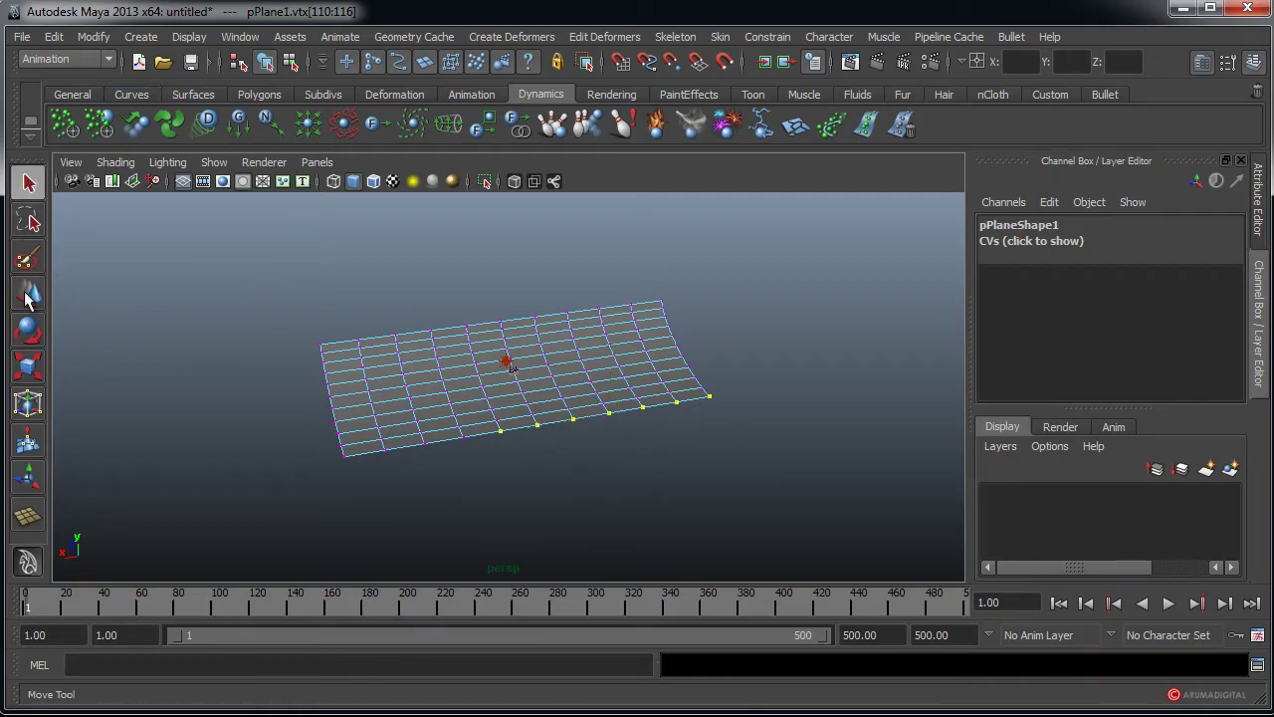
{"action": "left_click_drag", "start_coordinate": [204, 418], "coordinate": [358, 398], "text": "alt"}
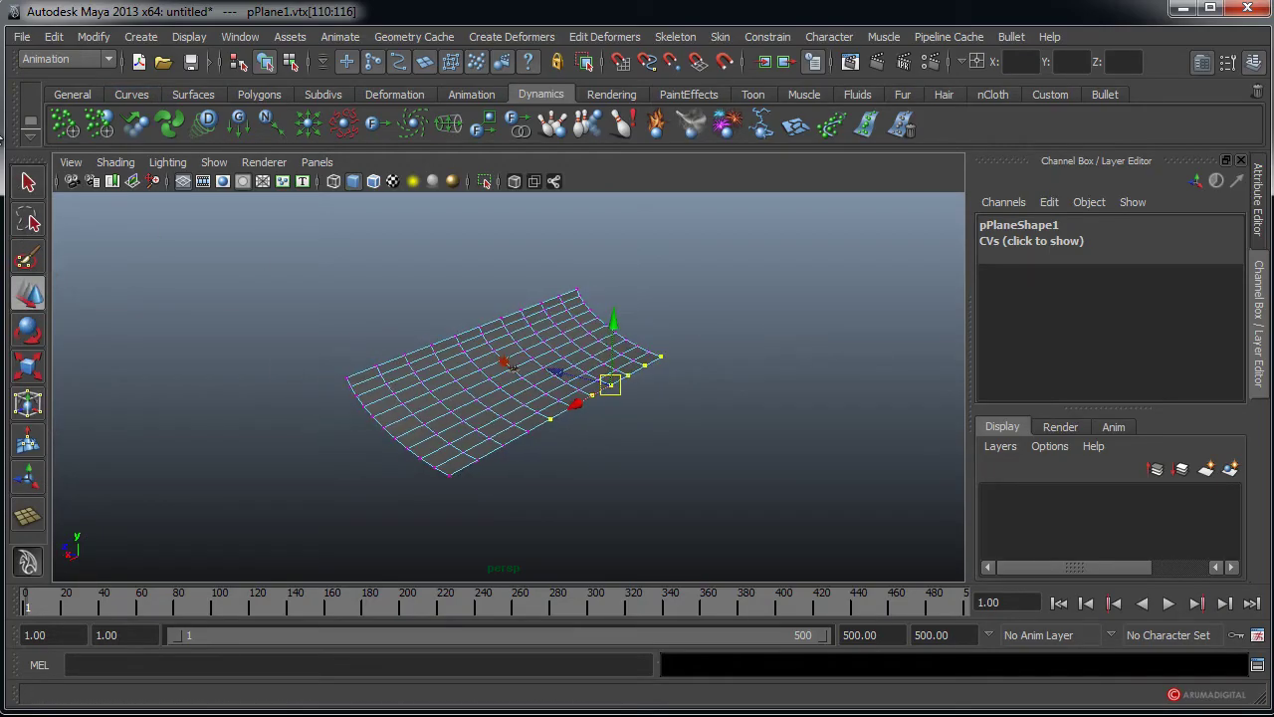
- Return the ground plane to object mode, select it and delete it
{"action": "left_click", "coordinate": [38, 194]}
{"action": "left_click", "coordinate": [268, 226]}
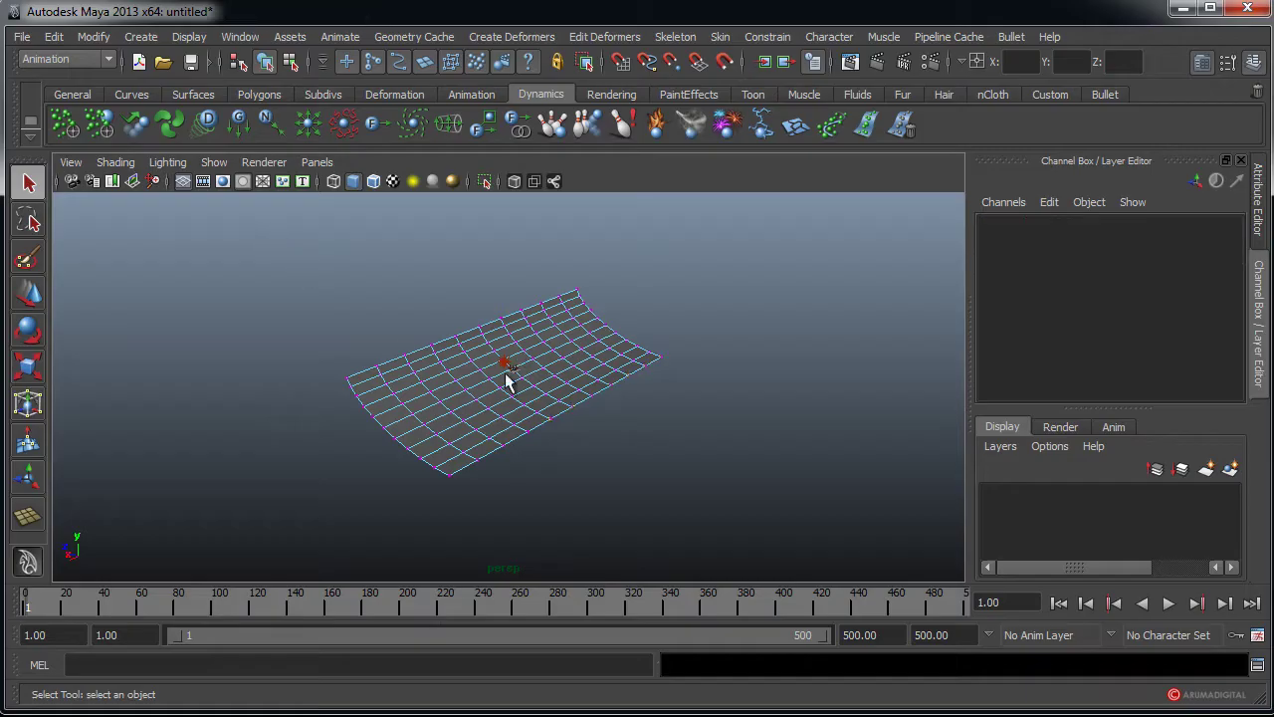
{"action": "right_click", "coordinate": [474, 401]}
{"action": "left_click", "coordinate": [534, 376]}
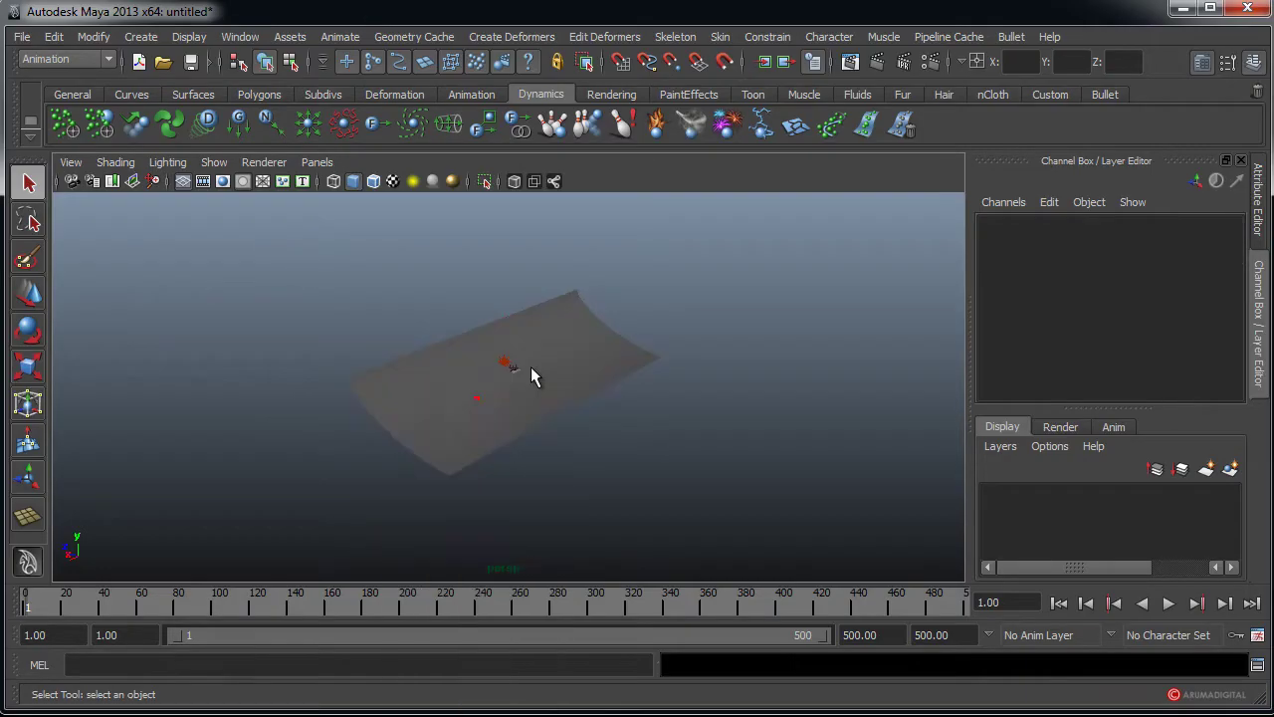
{"action": "left_click", "coordinate": [605, 408]}
{"action": "key", "text": "Delete"}
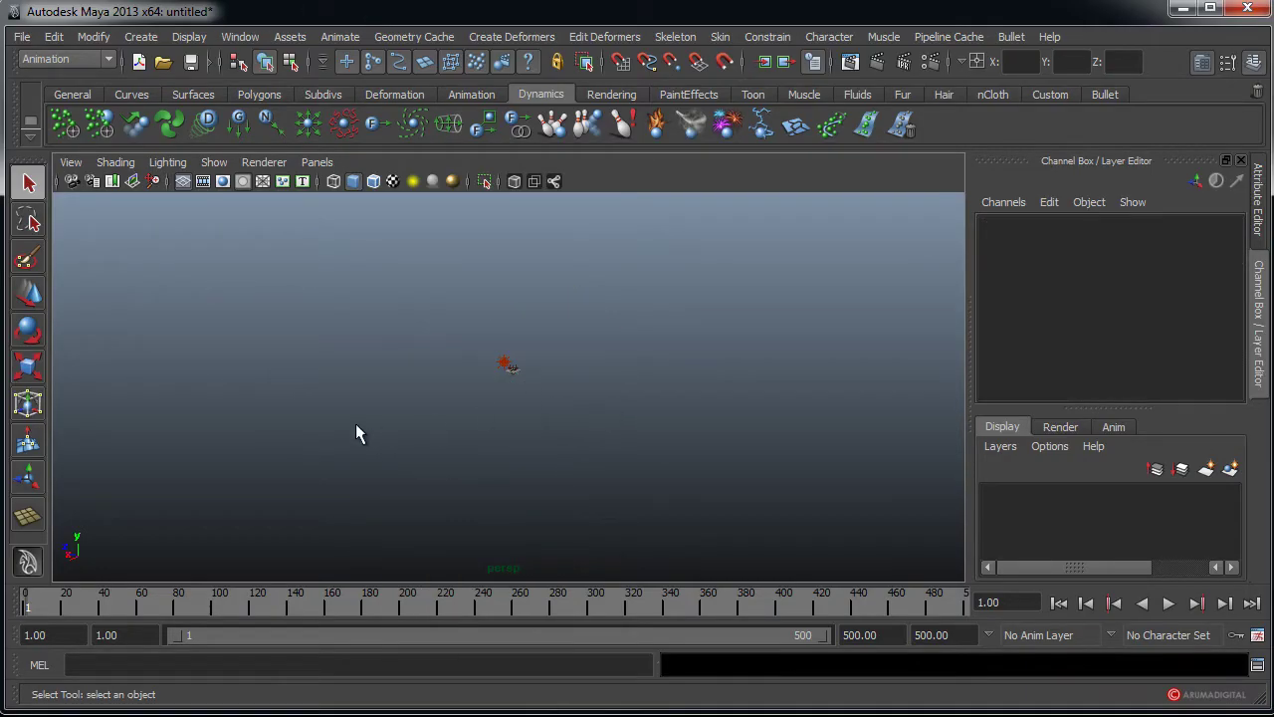
- Draw a new polygon plane about 202 by 86 units around the rings and text
{"action": "key", "text": "space"}
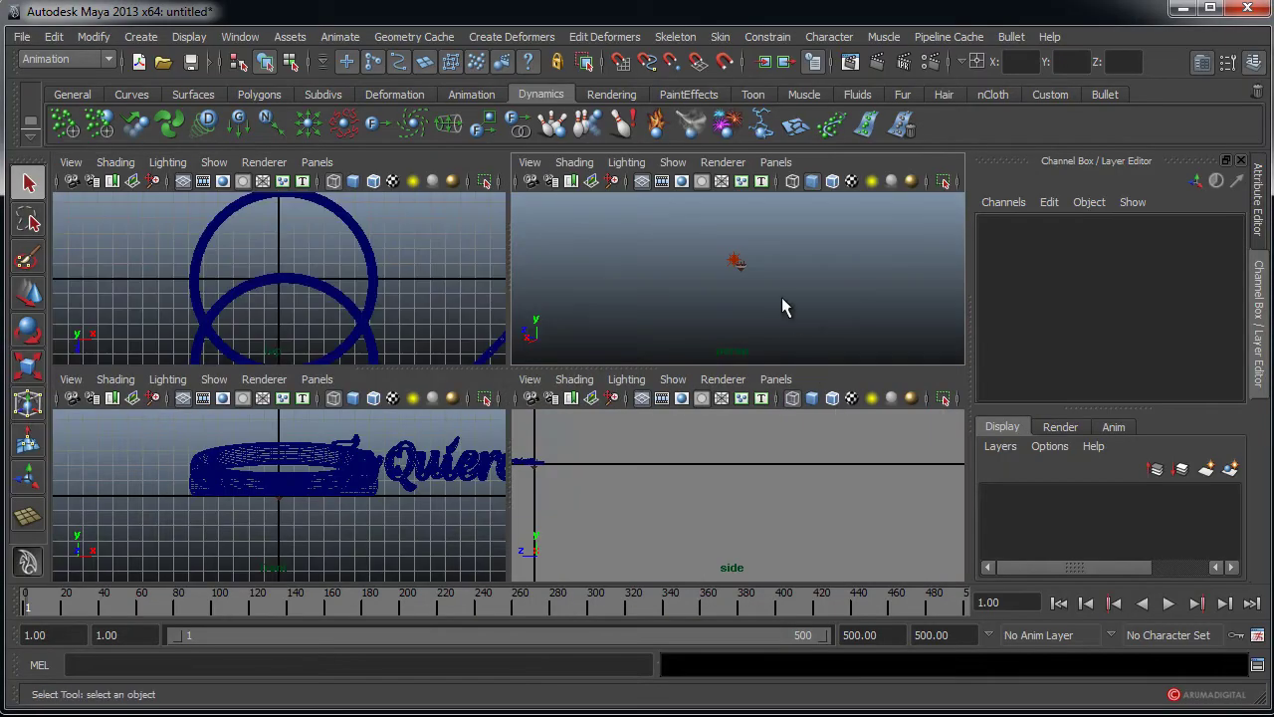
{"action": "key", "text": "space"}
{"action": "right_click_drag", "start_coordinate": [709, 337], "coordinate": [665, 313], "text": "alt"}
{"action": "middle_click_drag", "start_coordinate": [665, 313], "coordinate": [567, 430], "text": "alt"}
{"action": "left_click_drag", "start_coordinate": [567, 430], "coordinate": [566, 441], "text": "alt"}
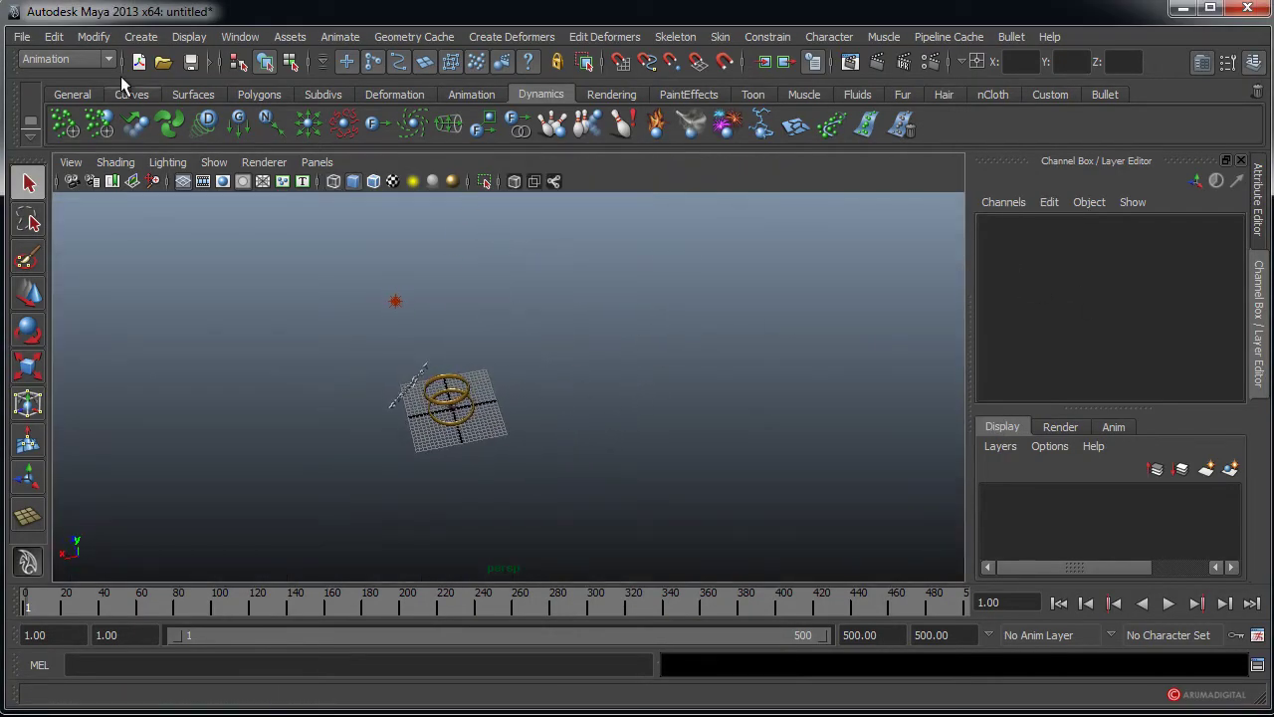
{"action": "left_click", "coordinate": [140, 36]}
{"action": "mouse_move", "coordinate": [166, 88]}
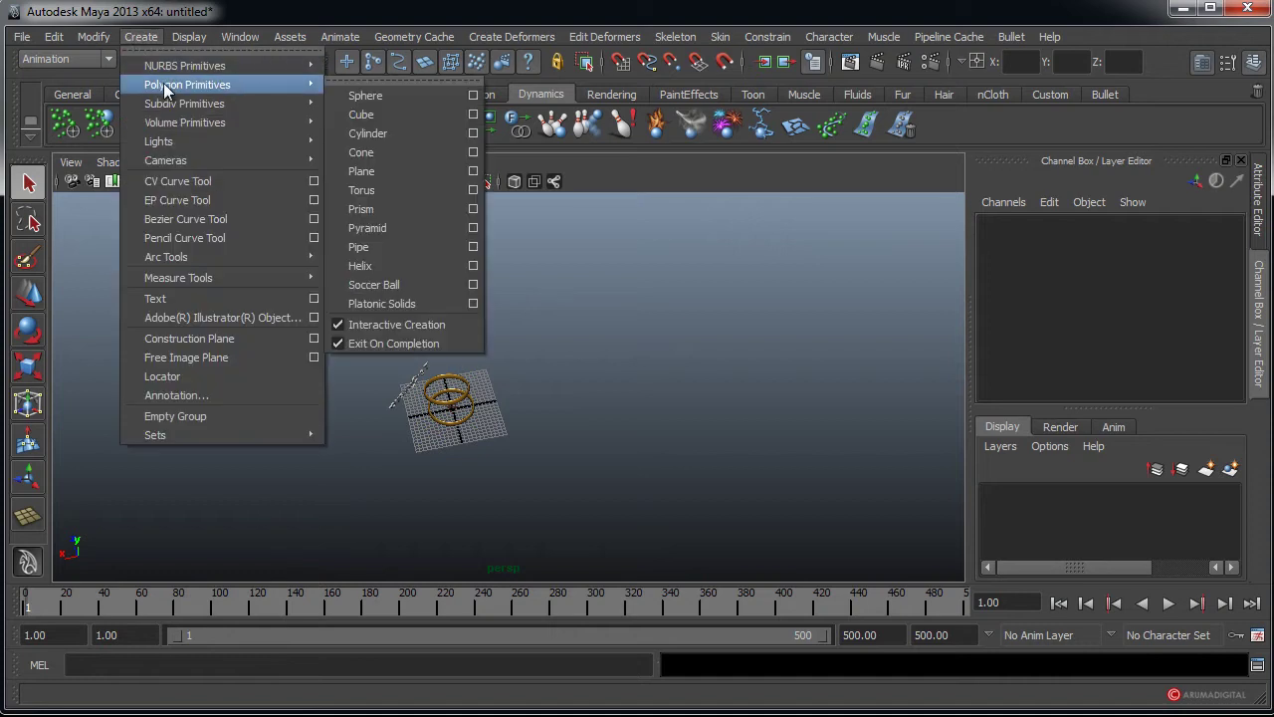
{"action": "left_click", "coordinate": [386, 171]}
{"action": "left_click_drag", "start_coordinate": [256, 316], "coordinate": [1014, 390]}
{"action": "right_click_drag", "start_coordinate": [632, 454], "coordinate": [361, 477], "text": "alt"}
- Move the new plane to X -4.215, Z 11.229 and divide its height into three subdivisions
{"action": "key", "text": "w"}
{"action": "left_click_drag", "start_coordinate": [492, 374], "coordinate": [425, 393]}
{"action": "scroll", "coordinate": [1194, 249], "scroll_direction": "down", "scroll_amount": 3}
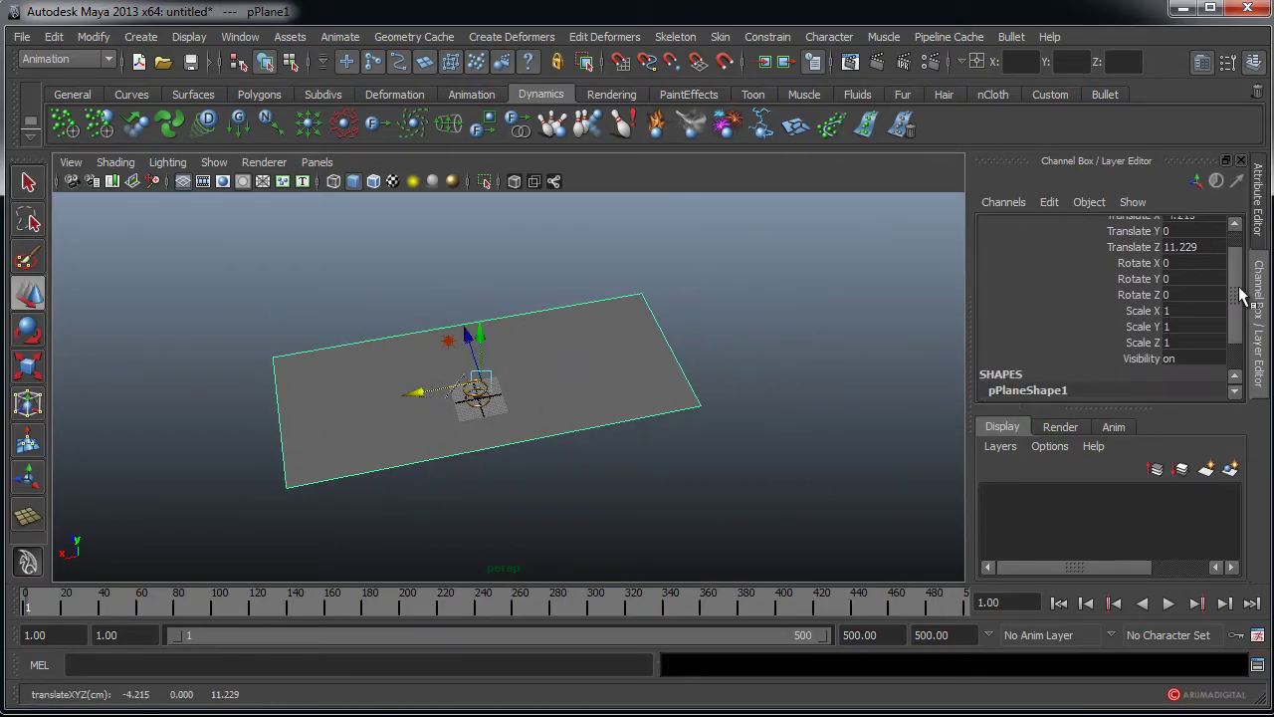
{"action": "left_click", "coordinate": [1056, 378]}
{"action": "scroll", "coordinate": [1140, 367], "scroll_direction": "down", "scroll_amount": 2}
{"action": "left_click", "coordinate": [1181, 382]}
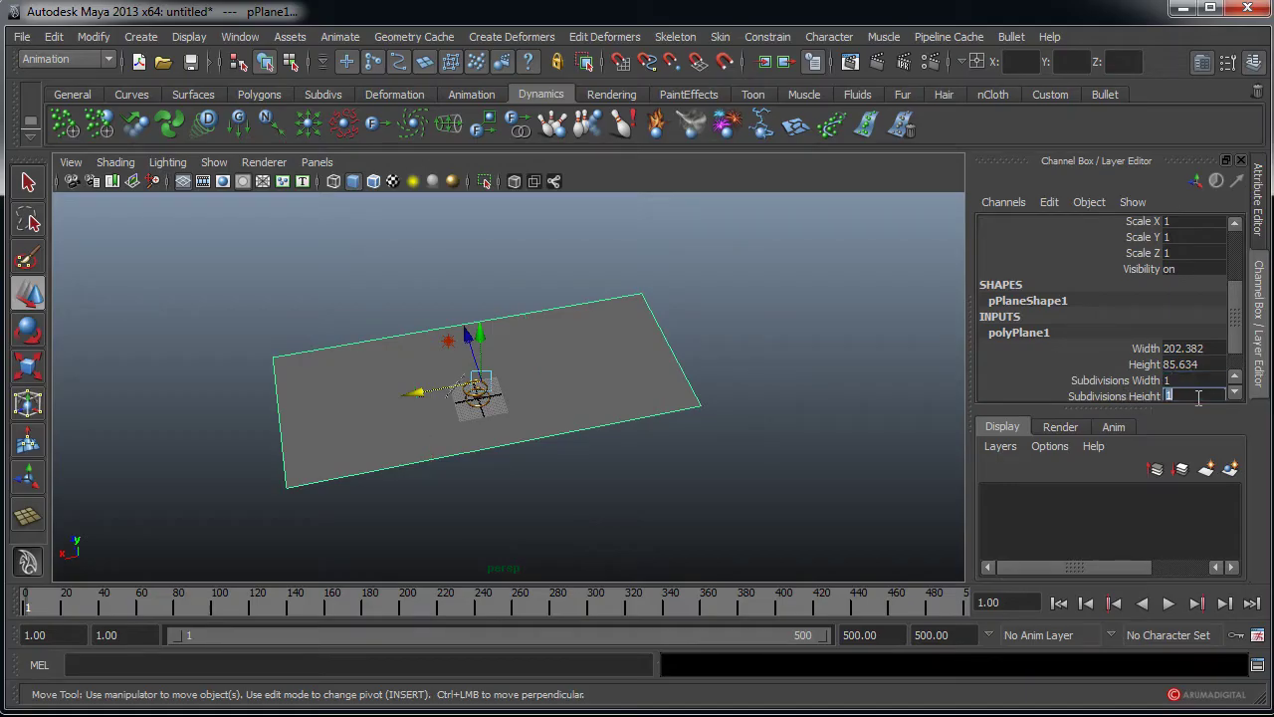
- Move the two vertices of the plane's back edge outward and up to about Y 55.8, Z 149.3
{"action": "left_click_drag", "start_coordinate": [321, 438], "coordinate": [360, 403], "text": "alt"}
{"action": "right_click_drag", "start_coordinate": [469, 407], "coordinate": [426, 404]}
{"action": "left_click", "coordinate": [468, 406]}
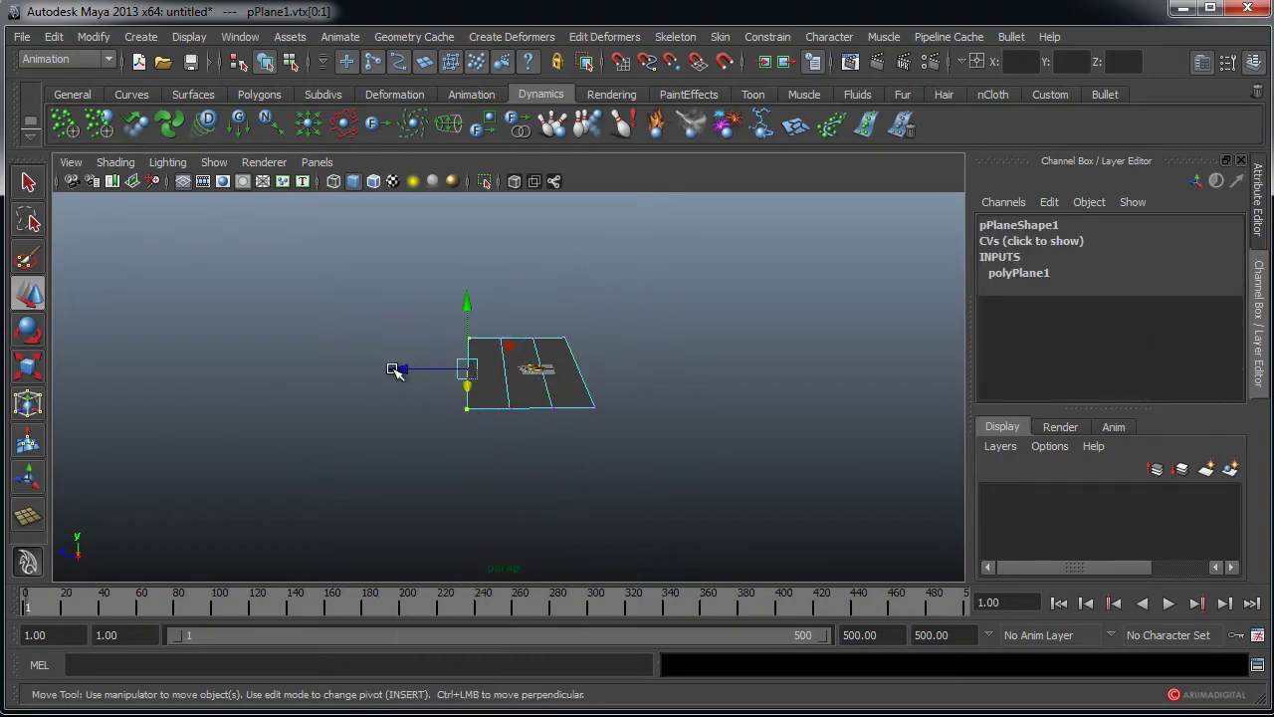
{"action": "left_click_drag", "start_coordinate": [401, 370], "coordinate": [279, 368]}
{"action": "left_click_drag", "start_coordinate": [340, 301], "coordinate": [340, 233]}
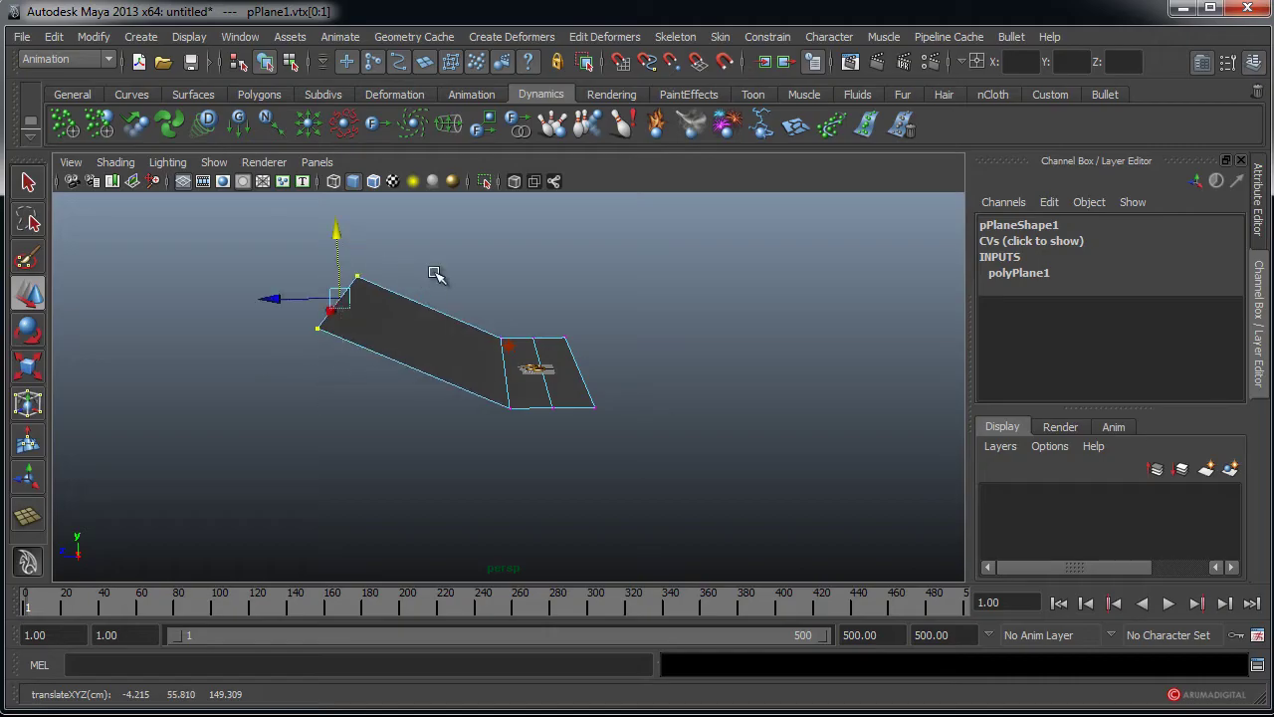
- Move the vertex row next to the raised back edge outward and slightly up to form a bend
{"action": "left_click_drag", "start_coordinate": [456, 280], "coordinate": [515, 445]}
{"action": "left_click_drag", "start_coordinate": [446, 370], "coordinate": [395, 371]}
{"action": "left_click_drag", "start_coordinate": [441, 308], "coordinate": [438, 289]}
{"action": "left_click_drag", "start_coordinate": [366, 358], "coordinate": [352, 361]}
- Pull the two vertices of the plane's front edge outward to about Z -164
{"action": "left_click_drag", "start_coordinate": [546, 307], "coordinate": [608, 356]}
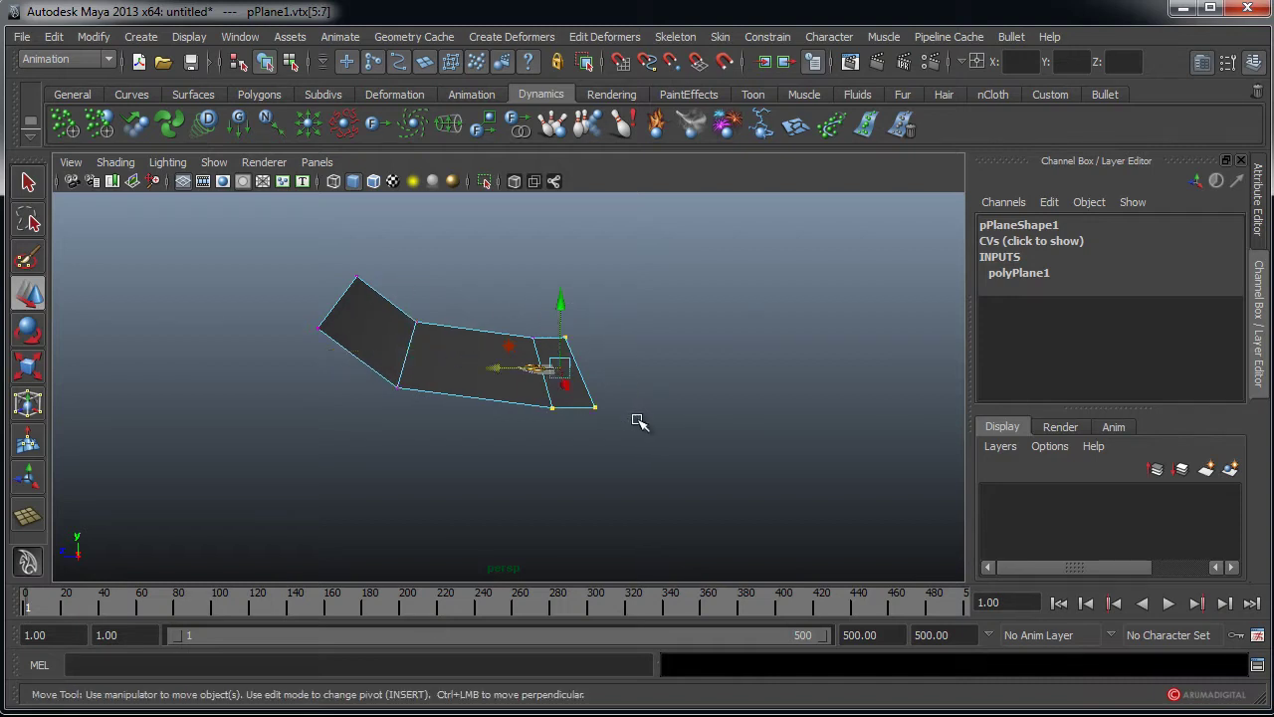
{"action": "left_click_drag", "start_coordinate": [637, 420], "coordinate": [637, 422]}
{"action": "left_click", "coordinate": [619, 348]}
{"action": "left_click_drag", "start_coordinate": [541, 295], "coordinate": [605, 373]}
{"action": "left_click", "coordinate": [638, 416]}
{"action": "left_click_drag", "start_coordinate": [578, 441], "coordinate": [620, 293]}
{"action": "left_click_drag", "start_coordinate": [588, 380], "coordinate": [749, 337]}
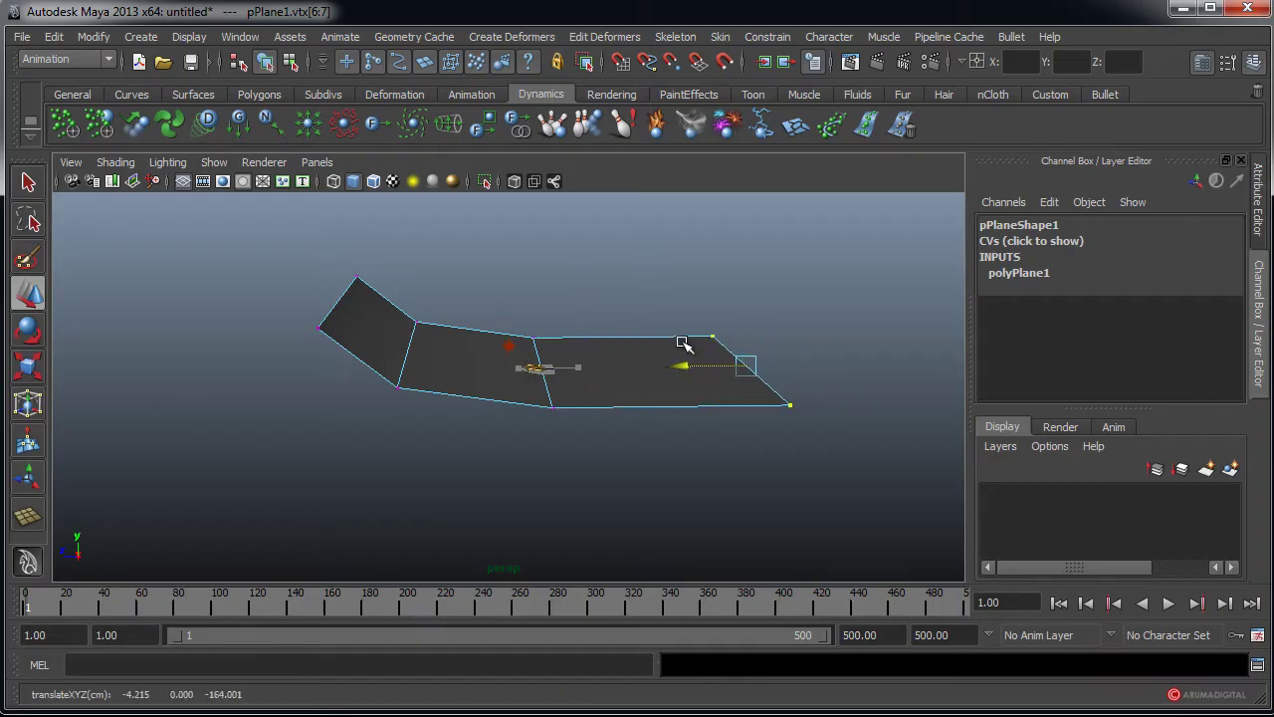
- Return the plane to object mode and move it along Z to about 89.376
{"action": "right_click_drag", "start_coordinate": [423, 337], "coordinate": [449, 321]}
{"action": "left_click", "coordinate": [441, 359]}
{"action": "left_click_drag", "start_coordinate": [445, 375], "coordinate": [347, 374]}
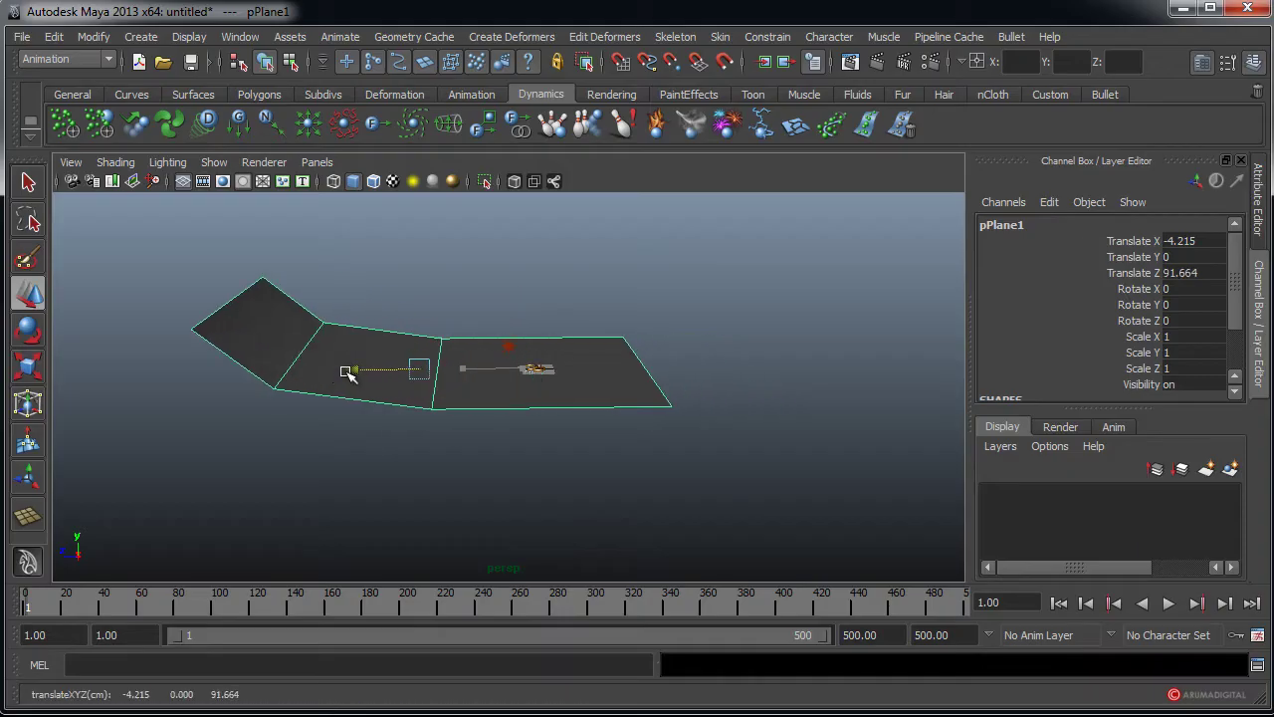
{"action": "left_click_drag", "start_coordinate": [595, 445], "coordinate": [289, 474], "text": "alt"}
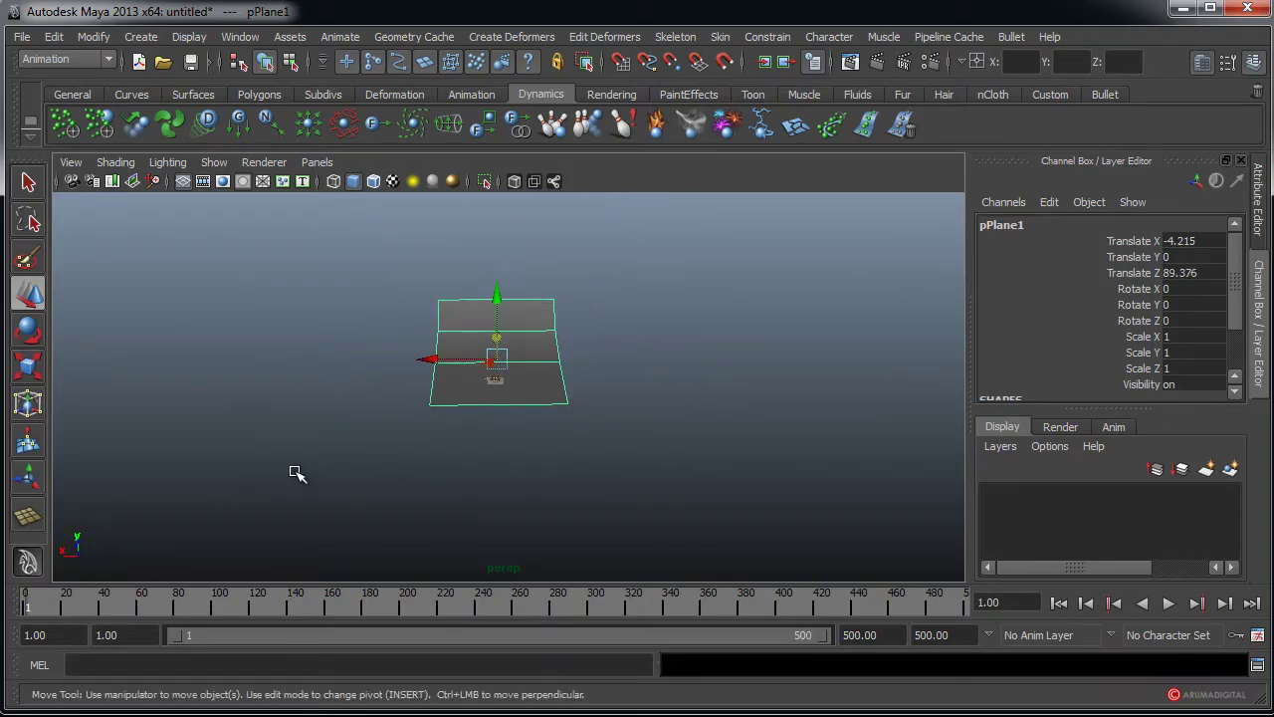
- Scale the plane to about 3.925 in X, 0.629 in Y and 1.724 in Z
{"action": "key", "text": "r"}
{"action": "left_click_drag", "start_coordinate": [407, 365], "coordinate": [319, 415]}
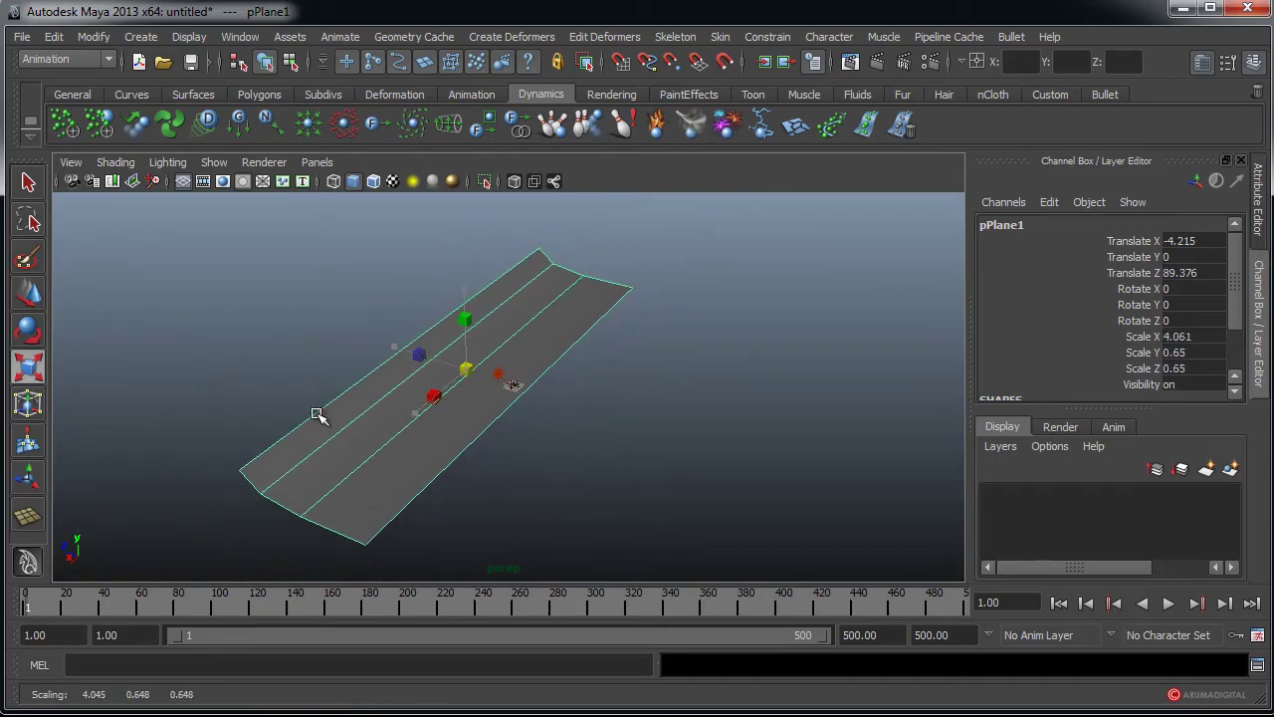
{"action": "left_click_drag", "start_coordinate": [404, 354], "coordinate": [273, 340]}
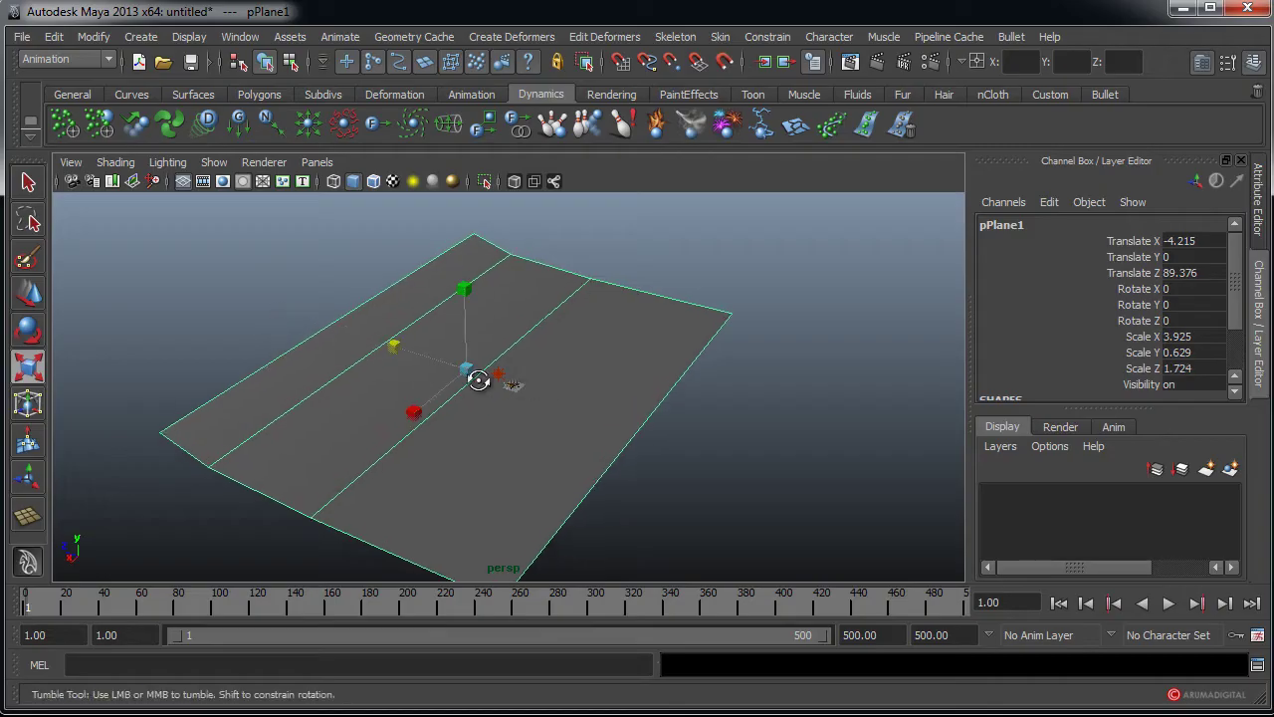
{"action": "left_click_drag", "start_coordinate": [519, 382], "coordinate": [425, 382], "text": "alt"}
{"action": "scroll", "coordinate": [424, 381], "scroll_direction": "up", "scroll_amount": 3}
- Apply the polygon Smooth operation to the backdrop plane twice
{"action": "left_click", "coordinate": [86, 64]}
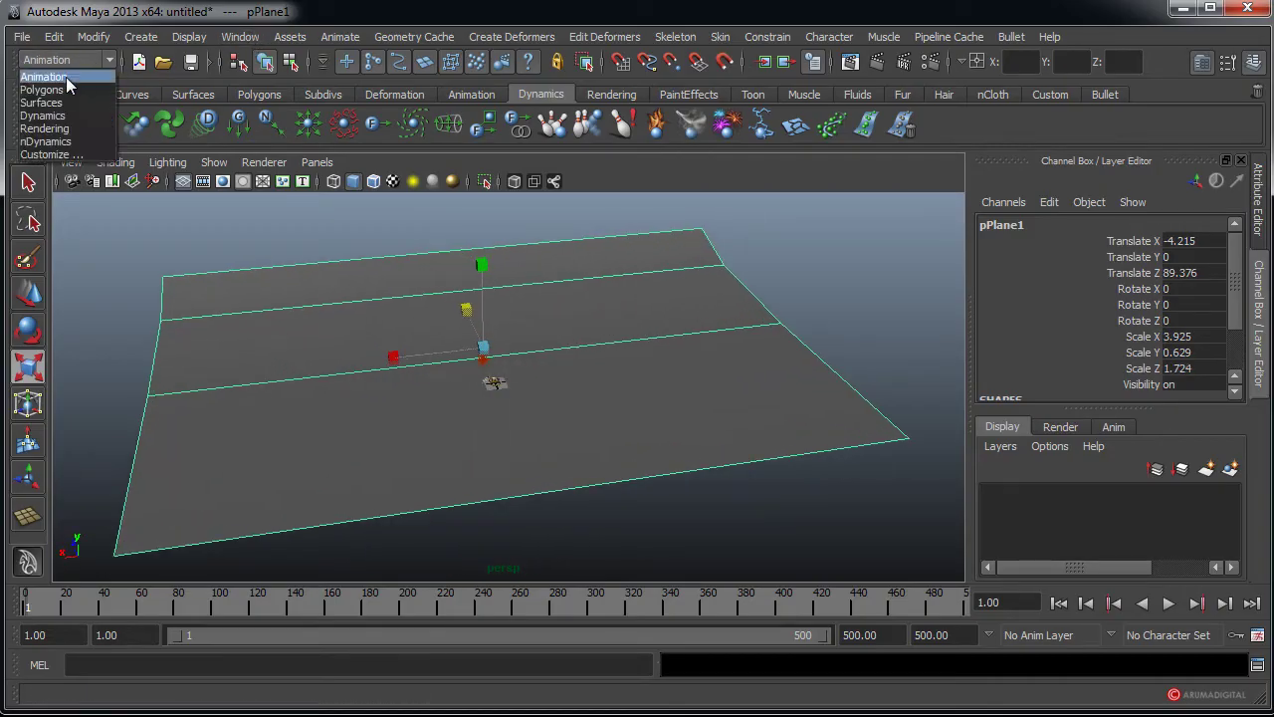
{"action": "left_click", "coordinate": [61, 80]}
{"action": "left_click", "coordinate": [384, 39]}
{"action": "left_click", "coordinate": [403, 147]}
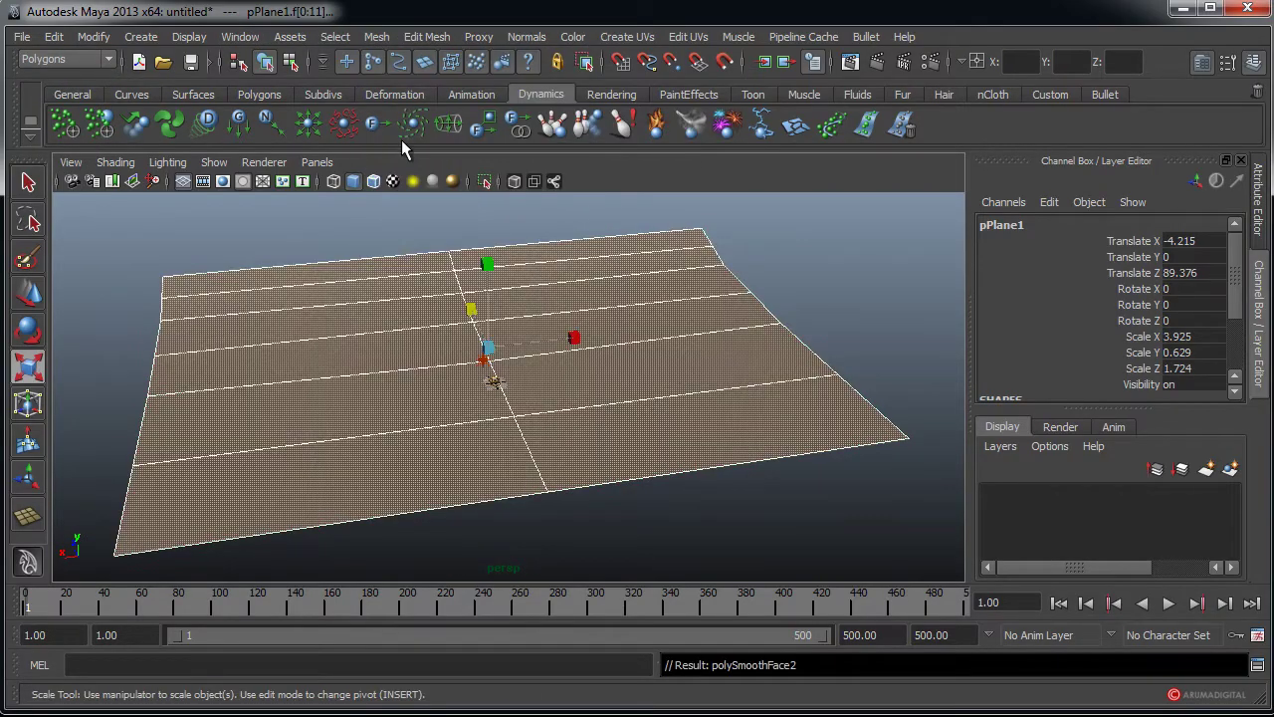
{"action": "key", "text": "g"}
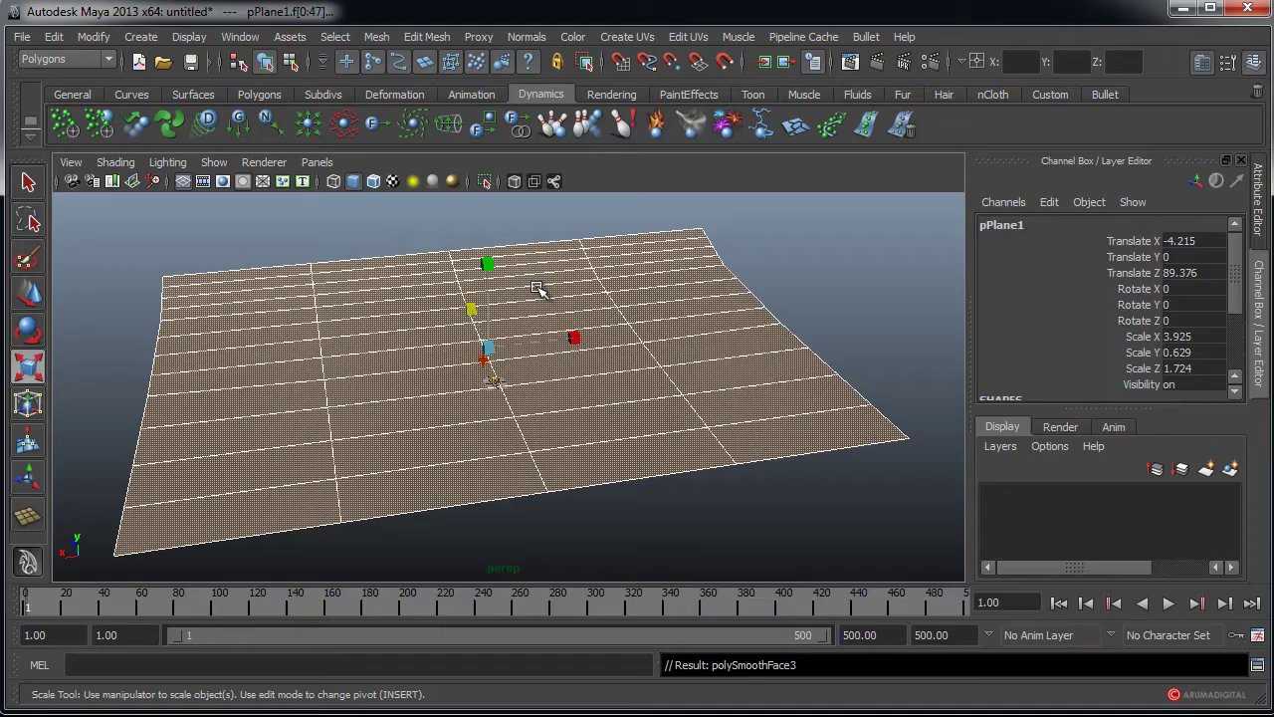
- Examine the smoothed backdrop plane around the rings and text from several angles
{"action": "left_click", "coordinate": [874, 303]}
{"action": "right_click_drag", "start_coordinate": [631, 387], "coordinate": [839, 316], "text": "alt"}
{"action": "left_click_drag", "start_coordinate": [501, 321], "coordinate": [496, 290], "text": "alt"}
{"action": "right_click_drag", "start_coordinate": [502, 292], "coordinate": [851, 270], "text": "alt"}
{"action": "left_click_drag", "start_coordinate": [401, 447], "coordinate": [396, 430], "text": "alt"}
{"action": "right_click_drag", "start_coordinate": [428, 330], "coordinate": [603, 311], "text": "alt"}
{"action": "middle_click_drag", "start_coordinate": [611, 365], "coordinate": [647, 393], "text": "alt"}
{"action": "right_click_drag", "start_coordinate": [512, 421], "coordinate": [571, 434], "text": "alt"}
{"action": "left_click_drag", "start_coordinate": [570, 434], "coordinate": [717, 443], "text": "alt"}
{"action": "right_click_drag", "start_coordinate": [399, 473], "coordinate": [139, 497], "text": "alt"}
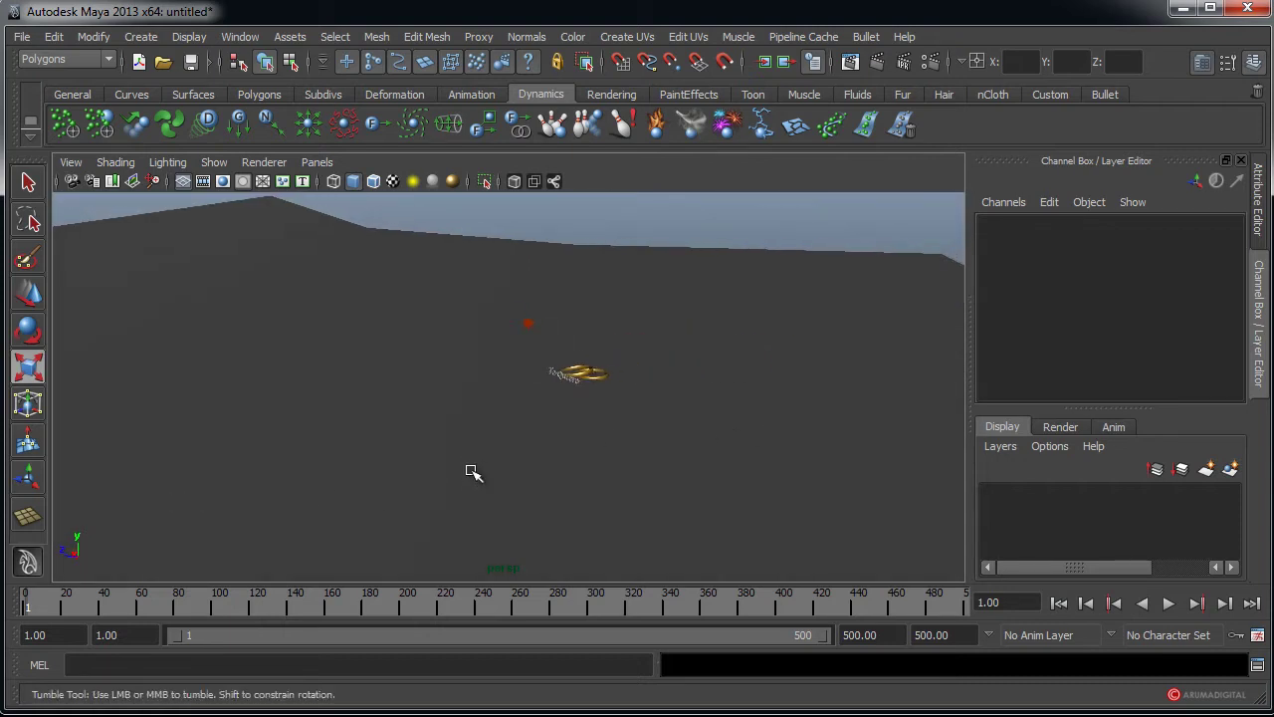
{"action": "left_click_drag", "start_coordinate": [669, 459], "coordinate": [449, 449], "text": "alt"}
- Rotate the backdrop plane to -116.152 degrees about Y only, undoing any free rotation
{"action": "left_click", "coordinate": [571, 393]}
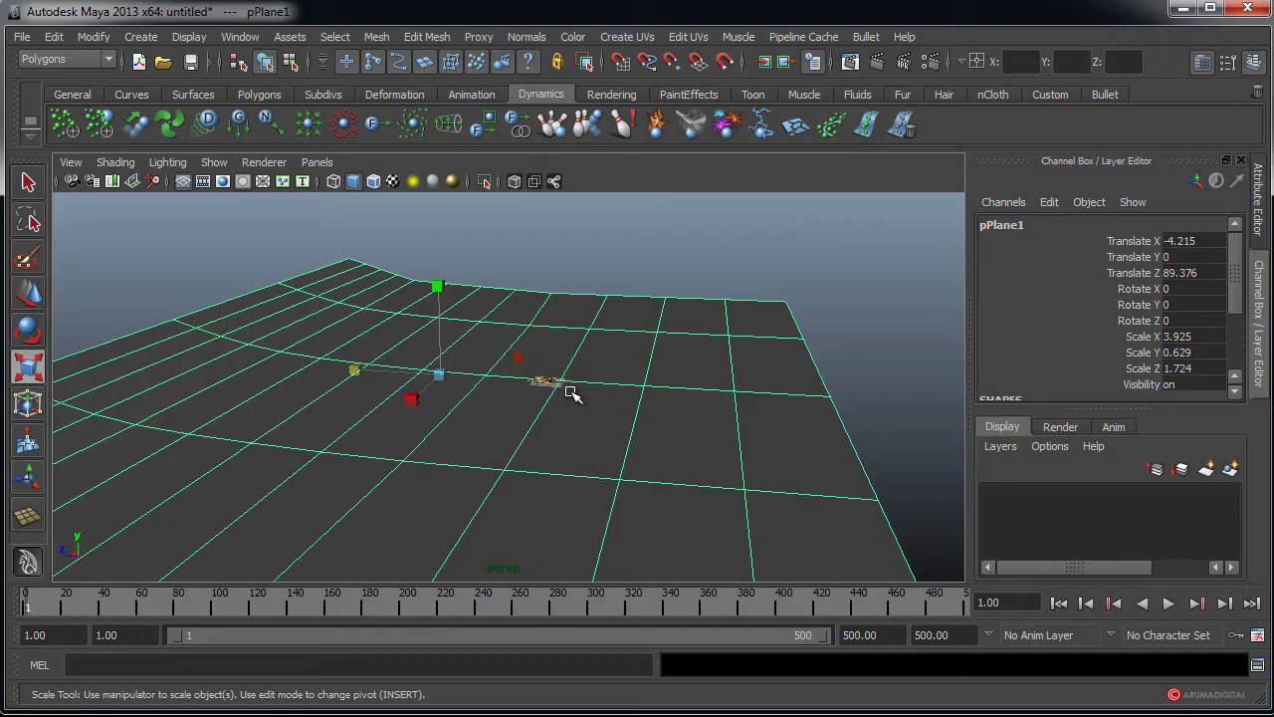
{"action": "key", "text": "e"}
{"action": "left_click_drag", "start_coordinate": [510, 396], "coordinate": [253, 395]}
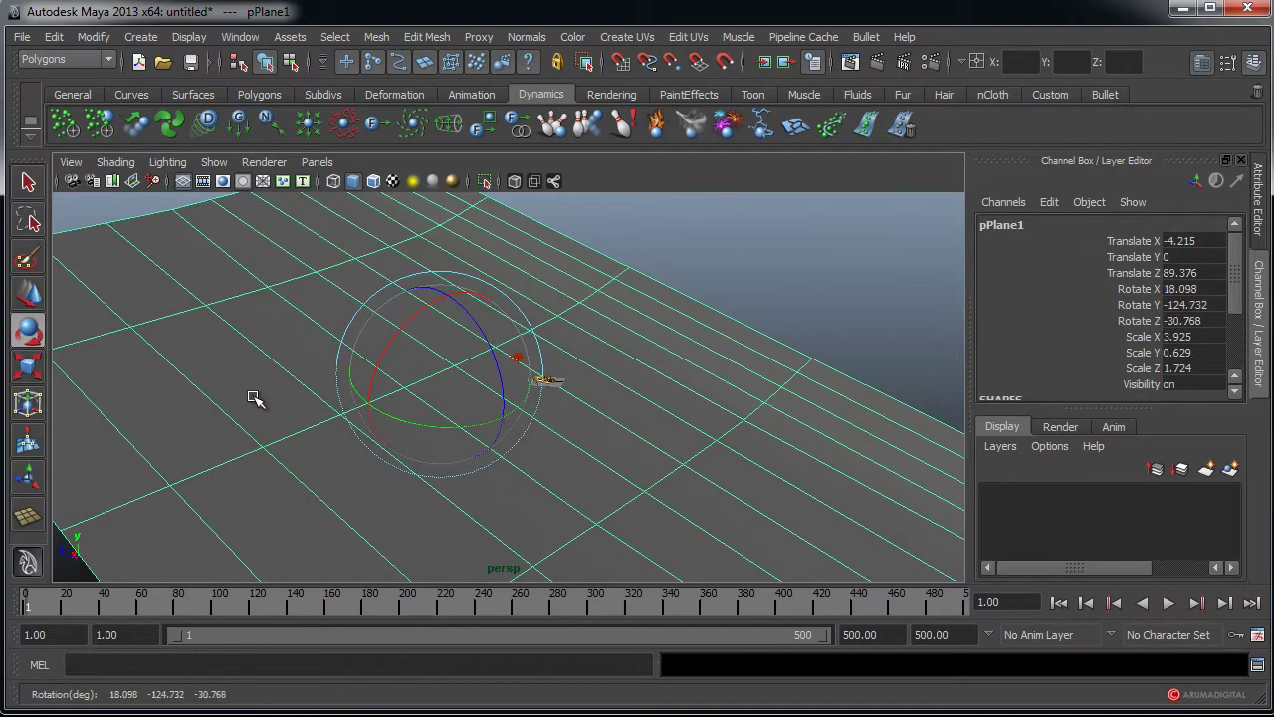
{"action": "key", "text": "ctrl+z"}
{"action": "left_click_drag", "start_coordinate": [497, 395], "coordinate": [557, 436]}
{"action": "right_click_drag", "start_coordinate": [508, 429], "coordinate": [1125, 335], "text": "alt"}
{"action": "middle_click_drag", "start_coordinate": [596, 320], "coordinate": [601, 472], "text": "alt"}
{"action": "left_click_drag", "start_coordinate": [600, 472], "coordinate": [586, 425], "text": "alt"}
{"action": "right_click_drag", "start_coordinate": [492, 498], "coordinate": [645, 448], "text": "alt"}
{"action": "left_click_drag", "start_coordinate": [648, 447], "coordinate": [458, 458], "text": "alt"}
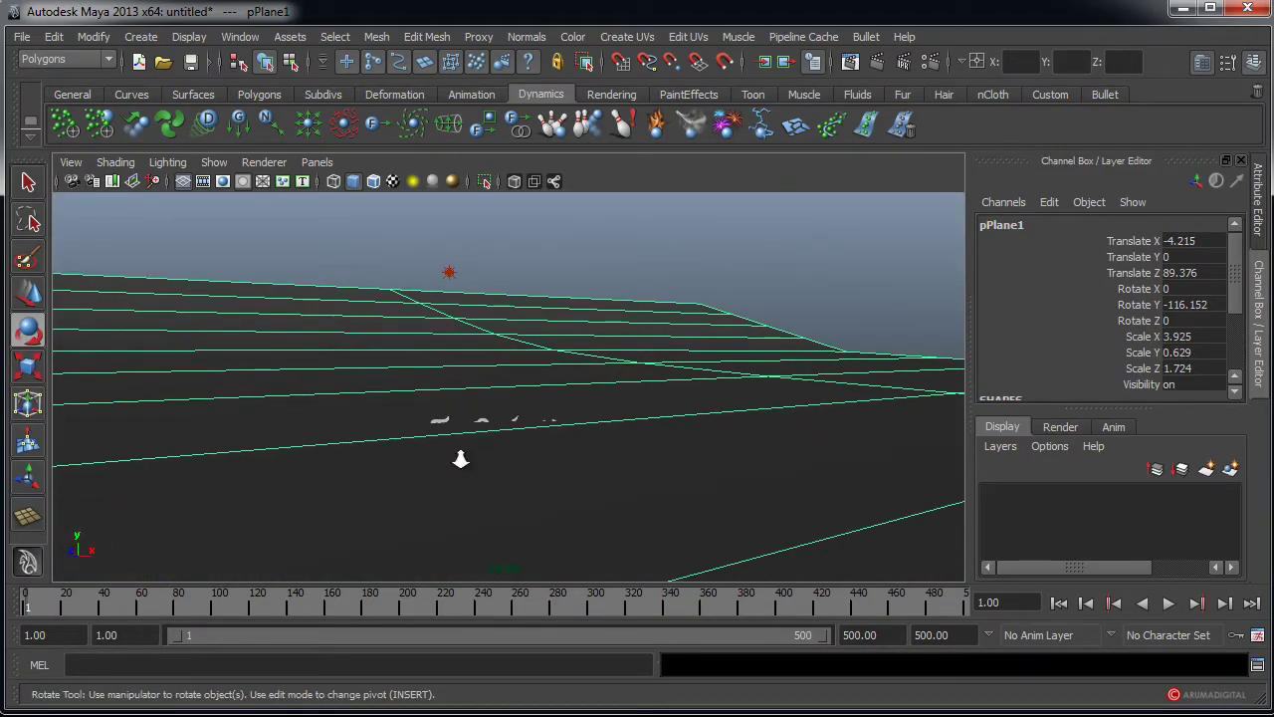
- Move the backdrop plane to X -174.564, Z -91.076 so its raised edge lies behind the text and rings
{"action": "right_click_drag", "start_coordinate": [458, 458], "coordinate": [614, 432], "text": "alt"}
{"action": "right_click_drag", "start_coordinate": [531, 471], "coordinate": [364, 461], "text": "alt"}
{"action": "left_click_drag", "start_coordinate": [365, 461], "coordinate": [211, 434], "text": "alt"}
{"action": "key", "text": "w"}
{"action": "left_click_drag", "start_coordinate": [125, 448], "coordinate": [299, 318]}
{"action": "left_click_drag", "start_coordinate": [447, 455], "coordinate": [249, 432], "text": "alt"}
{"action": "right_click_drag", "start_coordinate": [766, 374], "coordinate": [956, 409], "text": "alt"}
{"action": "right_click_drag", "start_coordinate": [605, 518], "coordinate": [737, 469], "text": "alt"}
{"action": "middle_click_drag", "start_coordinate": [726, 462], "coordinate": [679, 449], "text": "alt"}
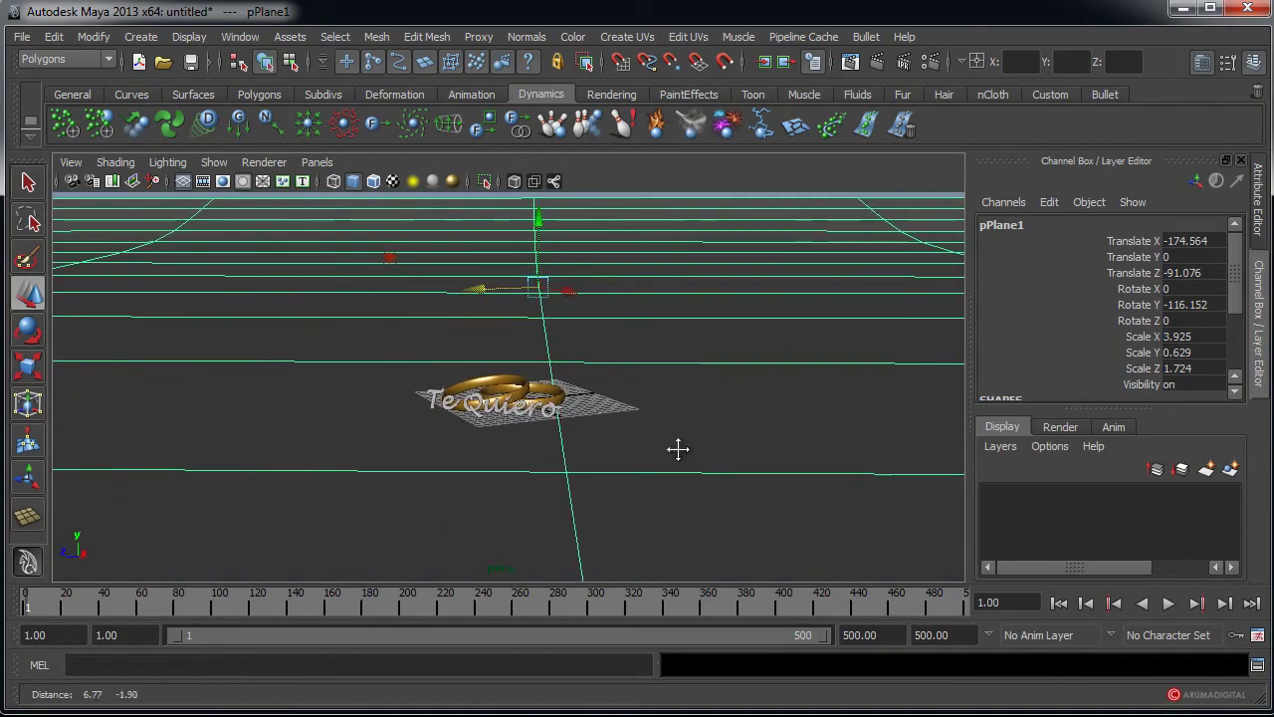
- Frame the rings and text closely and test-render the current frame, closing the render window after checking it
{"action": "right_click_drag", "start_coordinate": [418, 464], "coordinate": [1021, 403], "text": "alt"}
{"action": "mouse_move", "coordinate": [745, 445]}
{"action": "left_mouse_down", "text": "alt"}
{"action": "mouse_move", "coordinate": [660, 464]}
{"action": "mouse_move", "coordinate": [700, 469]}
{"action": "mouse_move", "coordinate": [762, 443]}
{"action": "left_mouse_up", "text": "alt"}
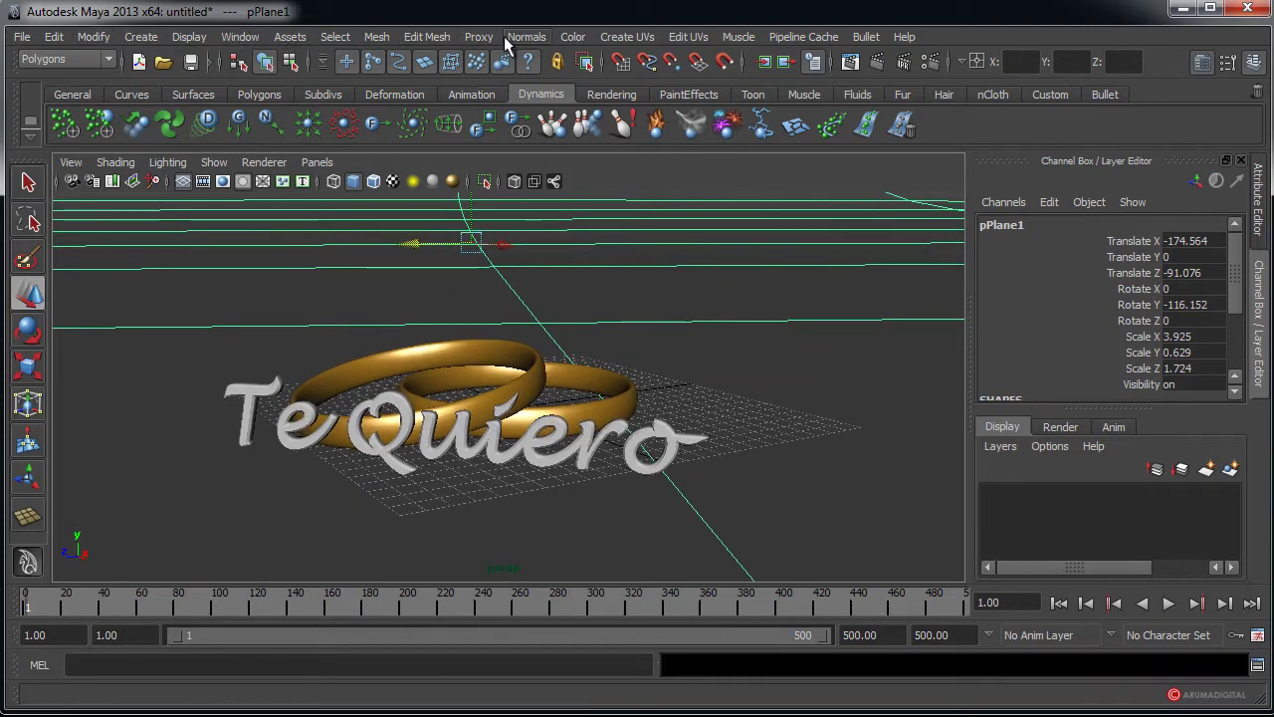
{"action": "left_click", "coordinate": [55, 60]}
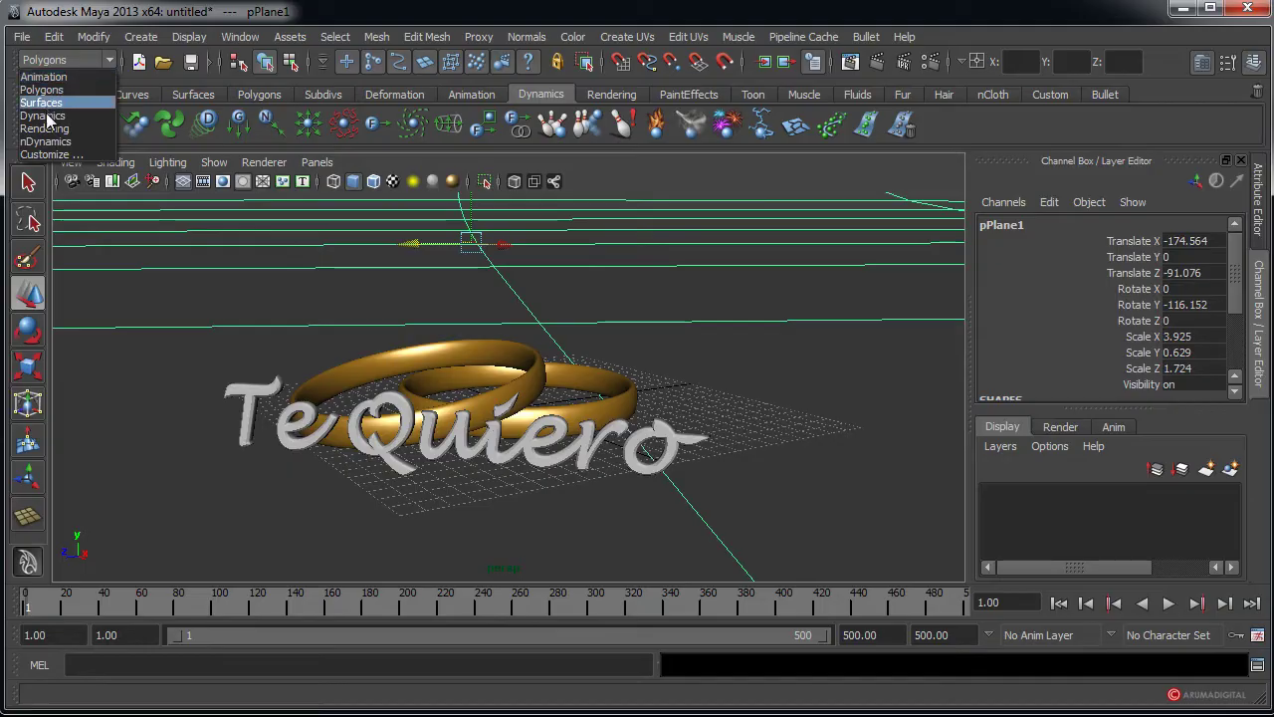
{"action": "left_click", "coordinate": [45, 128]}
{"action": "left_click", "coordinate": [491, 37]}
{"action": "left_click", "coordinate": [526, 80]}
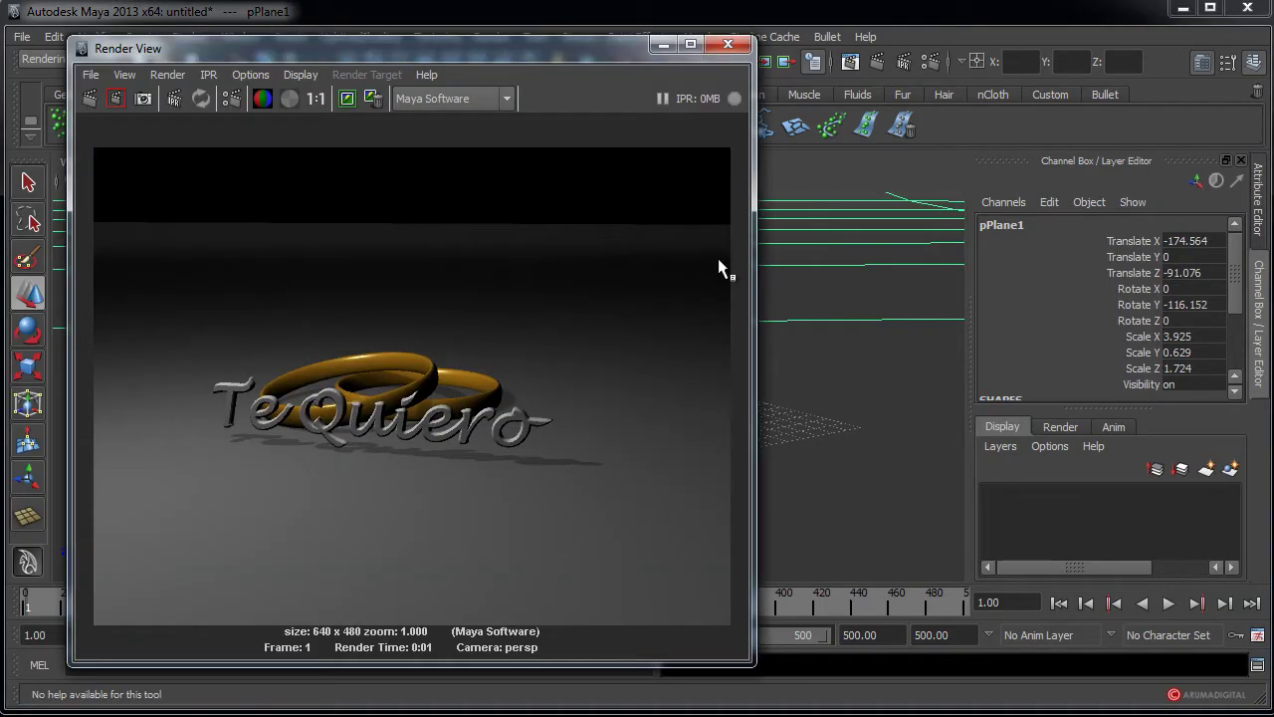
{"action": "left_click", "coordinate": [728, 45]}
- Switch the backdrop plane to vertex editing and show the whole plane in the side view
{"action": "scroll", "coordinate": [637, 329], "scroll_direction": "down", "scroll_amount": 5}
{"action": "left_click_drag", "start_coordinate": [444, 349], "coordinate": [245, 361]}
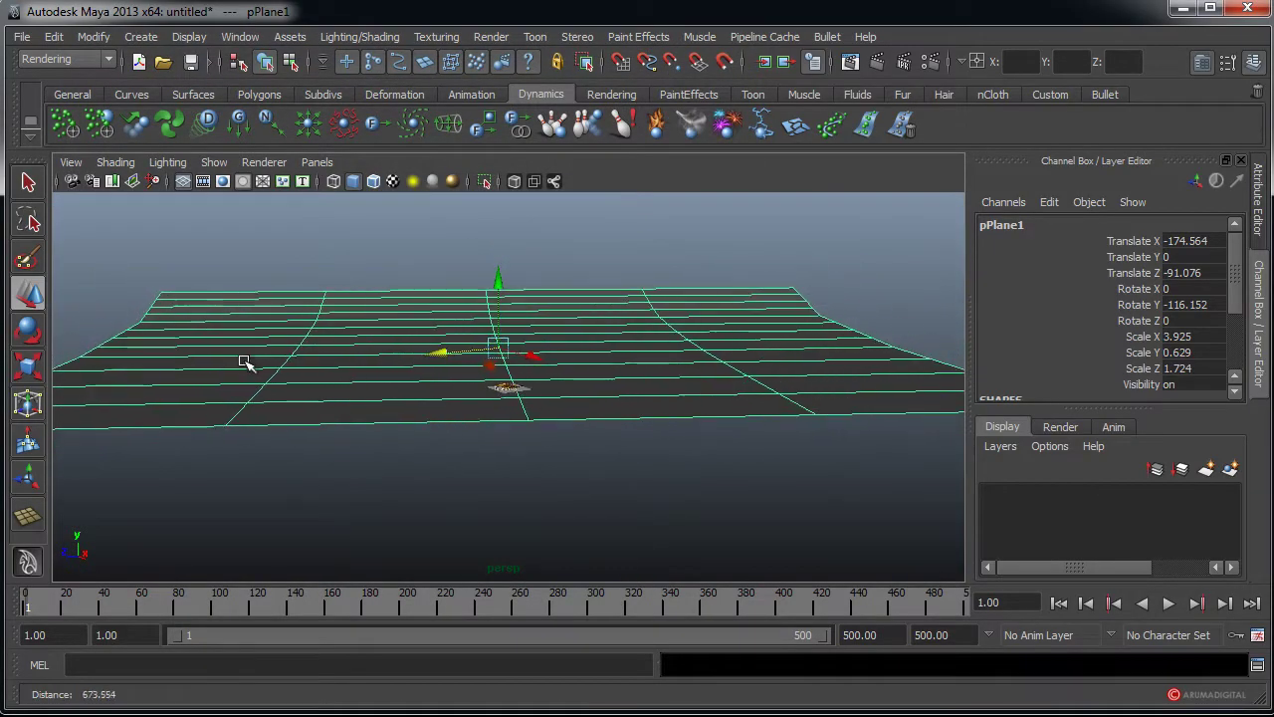
{"action": "key", "text": "w"}
{"action": "right_click", "coordinate": [197, 299]}
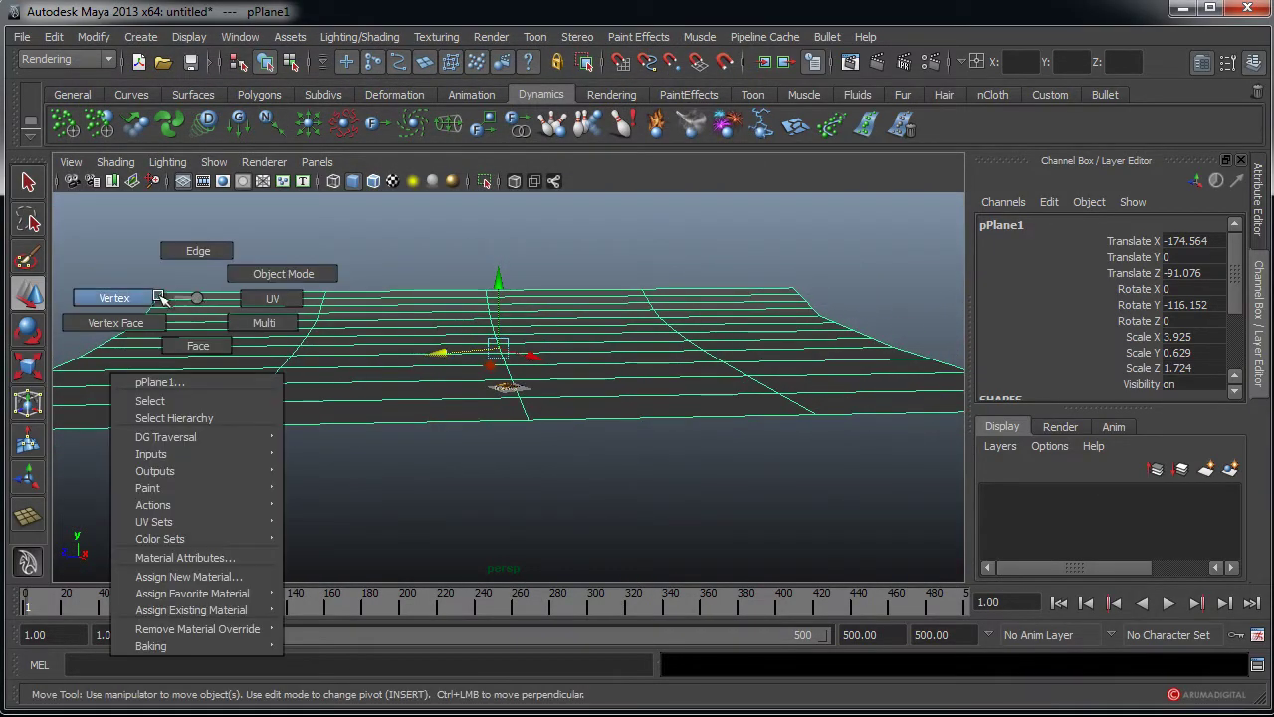
{"action": "left_click", "coordinate": [421, 248]}
{"action": "key", "text": "space"}
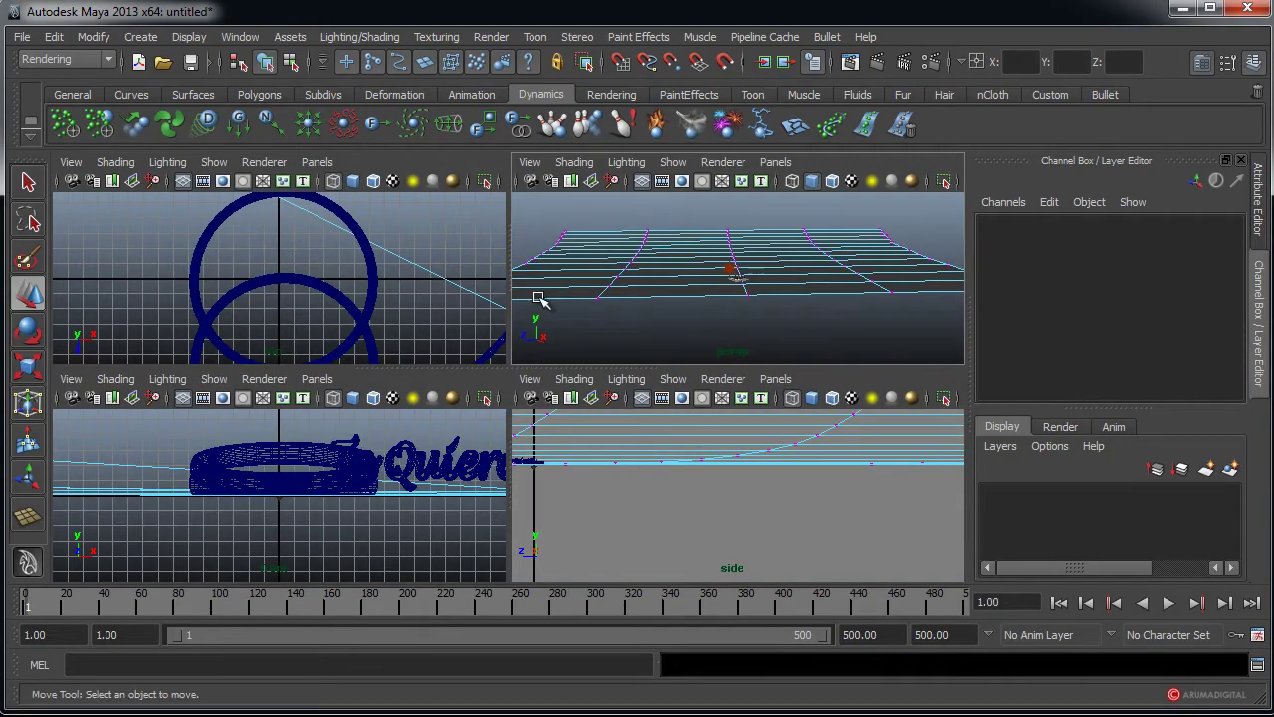
{"action": "right_click_drag", "start_coordinate": [757, 480], "coordinate": [222, 491], "text": "alt"}
{"action": "key", "text": "space"}
{"action": "scroll", "coordinate": [538, 446], "scroll_direction": "down", "scroll_amount": 3}
{"action": "key", "text": "space"}
{"action": "key", "text": "space"}
{"action": "right_click_drag", "start_coordinate": [706, 439], "coordinate": [80, 449], "text": "alt"}
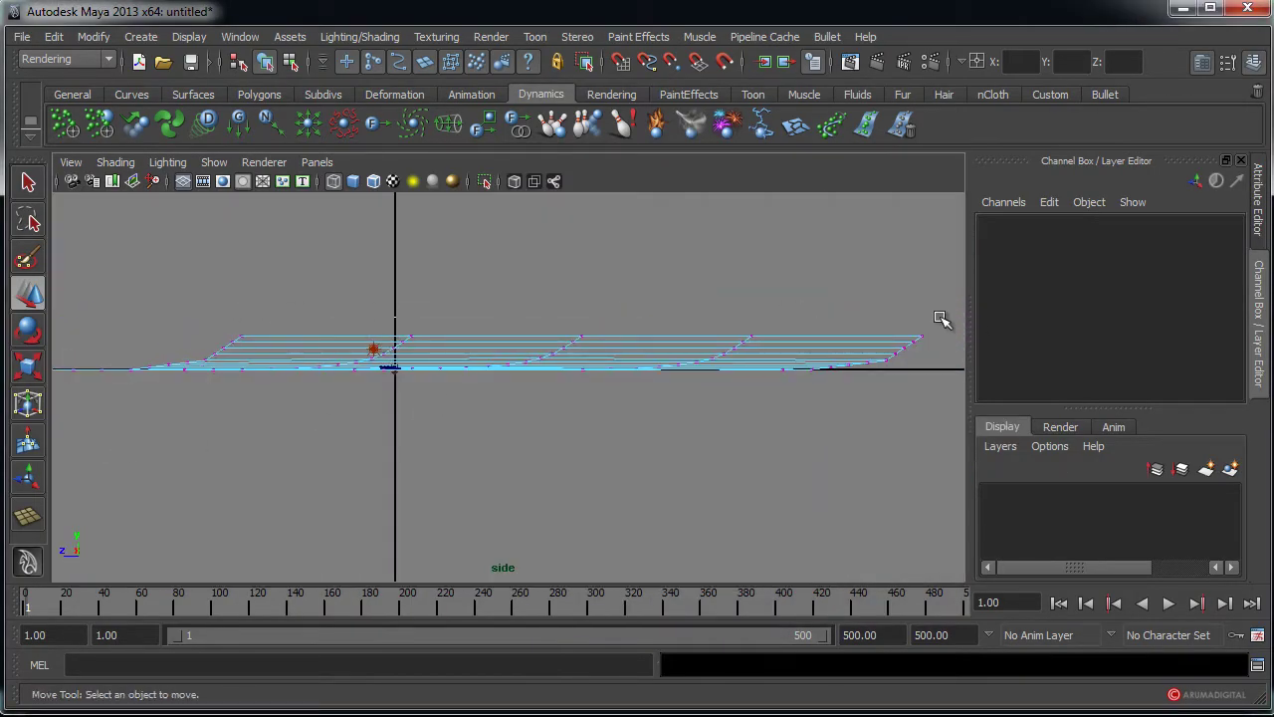
- Raise the plane's top vertex row and lift the row below it to about Y 48.5
{"action": "right_click_drag", "start_coordinate": [264, 335], "coordinate": [195, 321]}
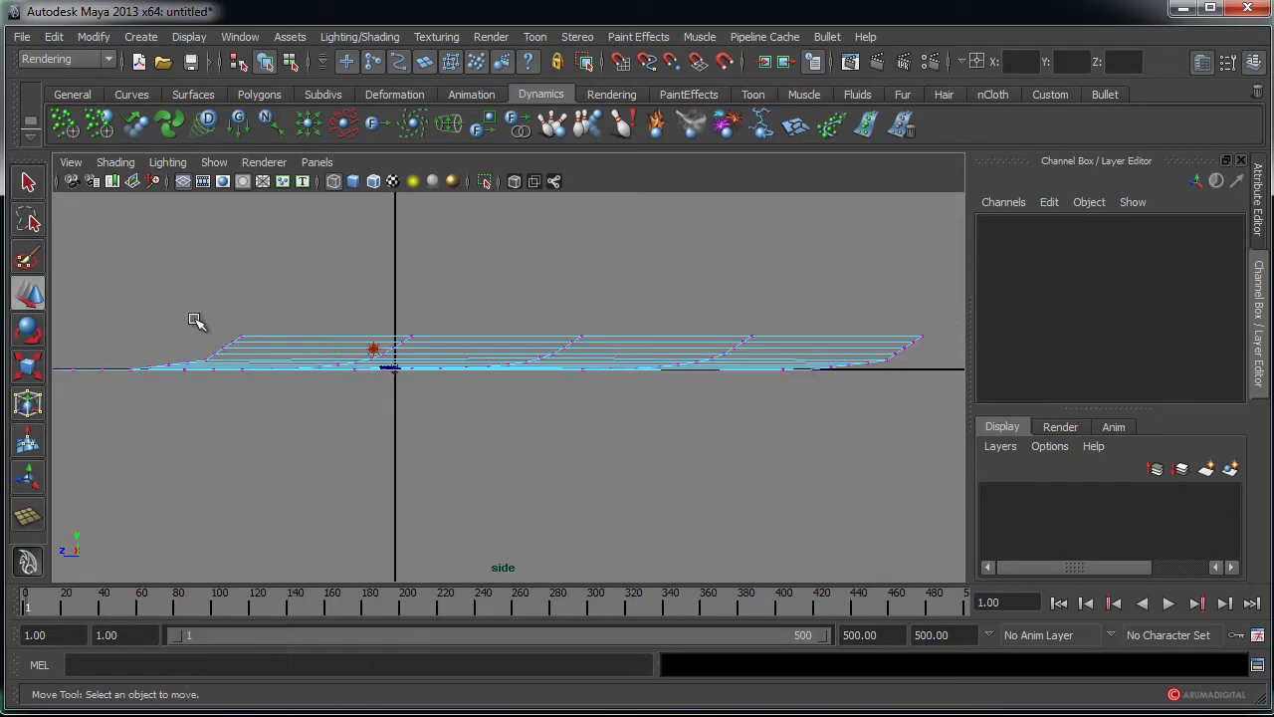
{"action": "left_click_drag", "start_coordinate": [938, 338], "coordinate": [938, 338]}
{"action": "left_click_drag", "start_coordinate": [579, 271], "coordinate": [587, 223]}
{"action": "left_click", "coordinate": [944, 346]}
{"action": "left_click_drag", "start_coordinate": [573, 283], "coordinate": [575, 255]}
- Return to the perspective view and frame the rings and "Te Quiero" text in front of the raised backdrop
{"action": "key", "text": "space"}
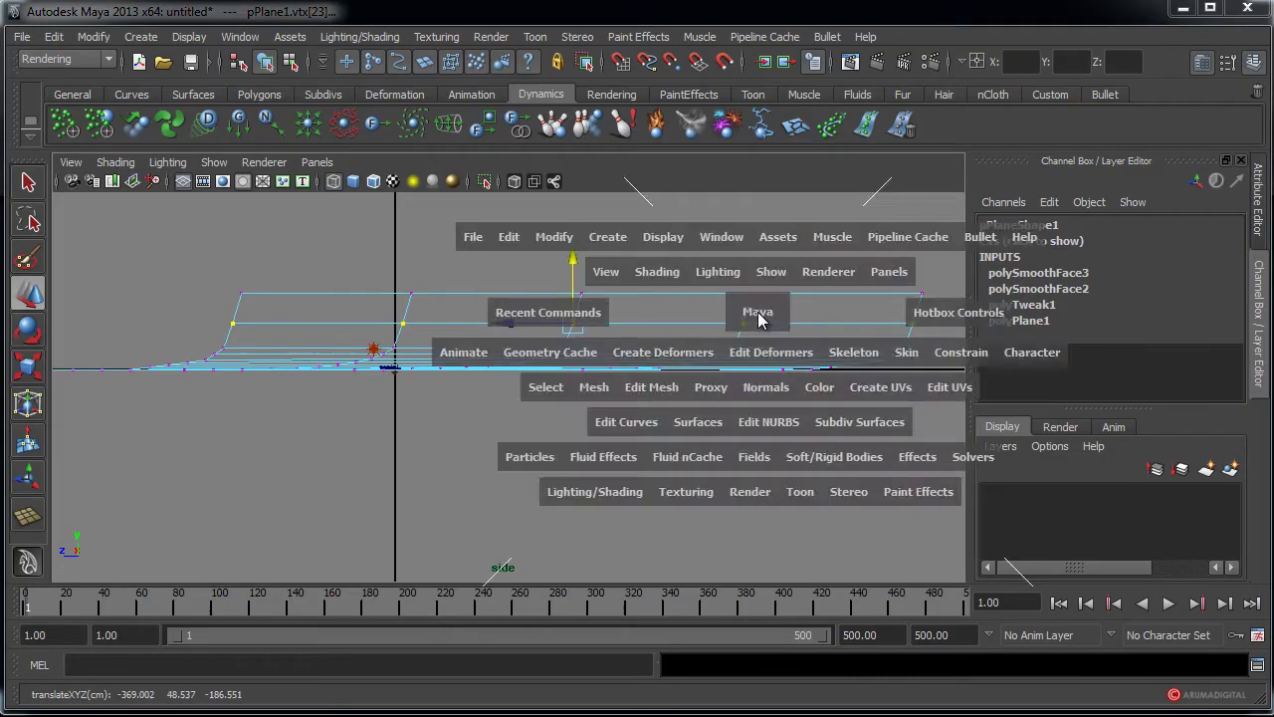
{"action": "key", "text": "space"}
{"action": "key", "text": "space"}
{"action": "right_click_drag", "start_coordinate": [426, 347], "coordinate": [1179, 304], "text": "alt"}
{"action": "right_click_drag", "start_coordinate": [541, 335], "coordinate": [703, 335], "text": "alt"}
{"action": "middle_click_drag", "start_coordinate": [703, 336], "coordinate": [703, 328], "text": "alt"}
{"action": "right_click_drag", "start_coordinate": [512, 348], "coordinate": [623, 379], "text": "alt"}
{"action": "middle_click_drag", "start_coordinate": [624, 381], "coordinate": [628, 371], "text": "alt"}
{"action": "right_click_drag", "start_coordinate": [336, 409], "coordinate": [762, 353], "text": "alt"}
{"action": "middle_click_drag", "start_coordinate": [761, 354], "coordinate": [767, 348], "text": "alt"}
{"action": "left_click_drag", "start_coordinate": [596, 397], "coordinate": [598, 444], "text": "alt"}
{"action": "middle_click_drag", "start_coordinate": [665, 347], "coordinate": [682, 362], "text": "alt"}
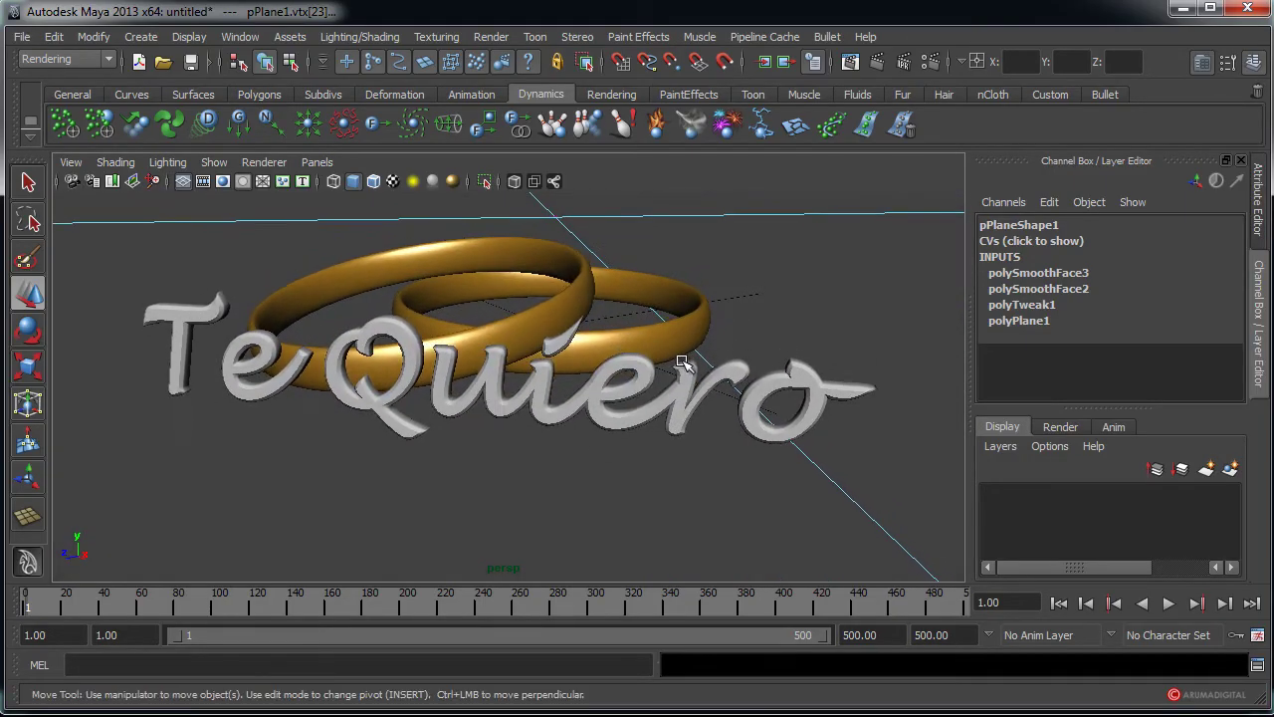
{"action": "right_click_drag", "start_coordinate": [682, 362], "coordinate": [472, 370], "text": "alt"}
{"action": "middle_click_drag", "start_coordinate": [524, 368], "coordinate": [528, 382], "text": "alt"}
{"action": "left_click_drag", "start_coordinate": [526, 385], "coordinate": [525, 376], "text": "alt"}
{"action": "middle_click_drag", "start_coordinate": [599, 372], "coordinate": [602, 340], "text": "alt"}
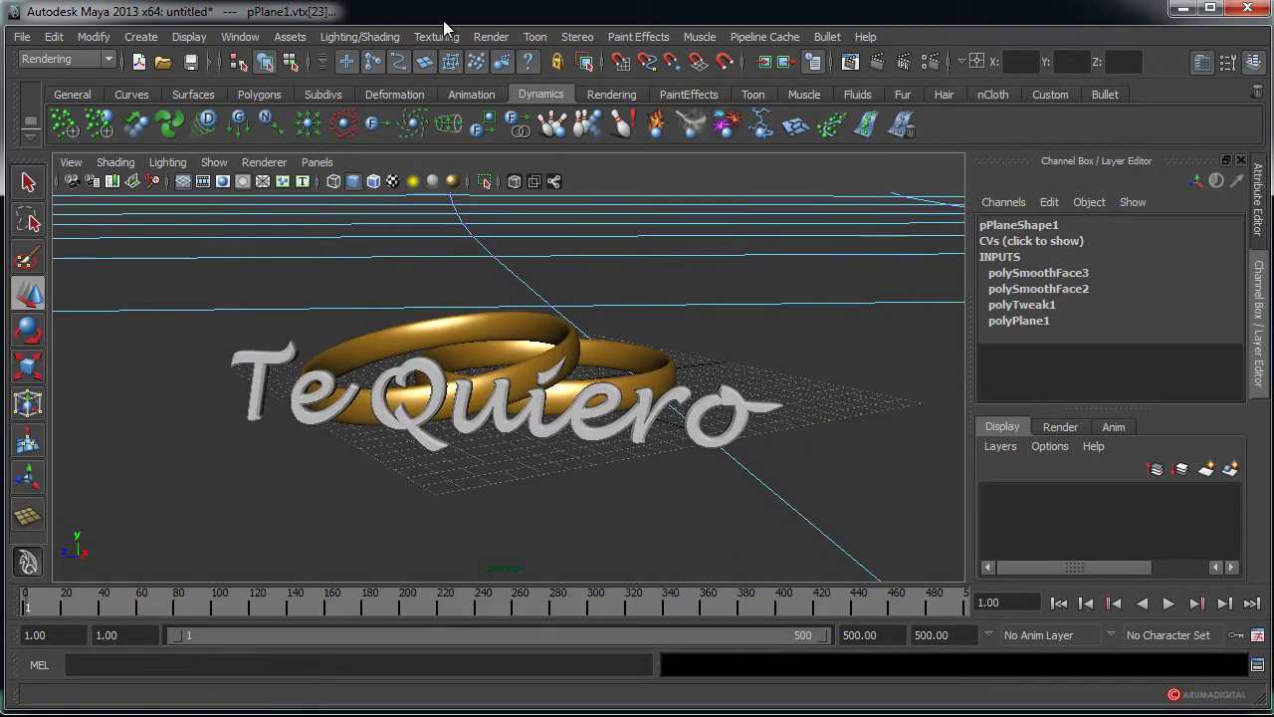
- Open the render settings and switch the renderer to mental ray
{"action": "left_click", "coordinate": [512, 38]}
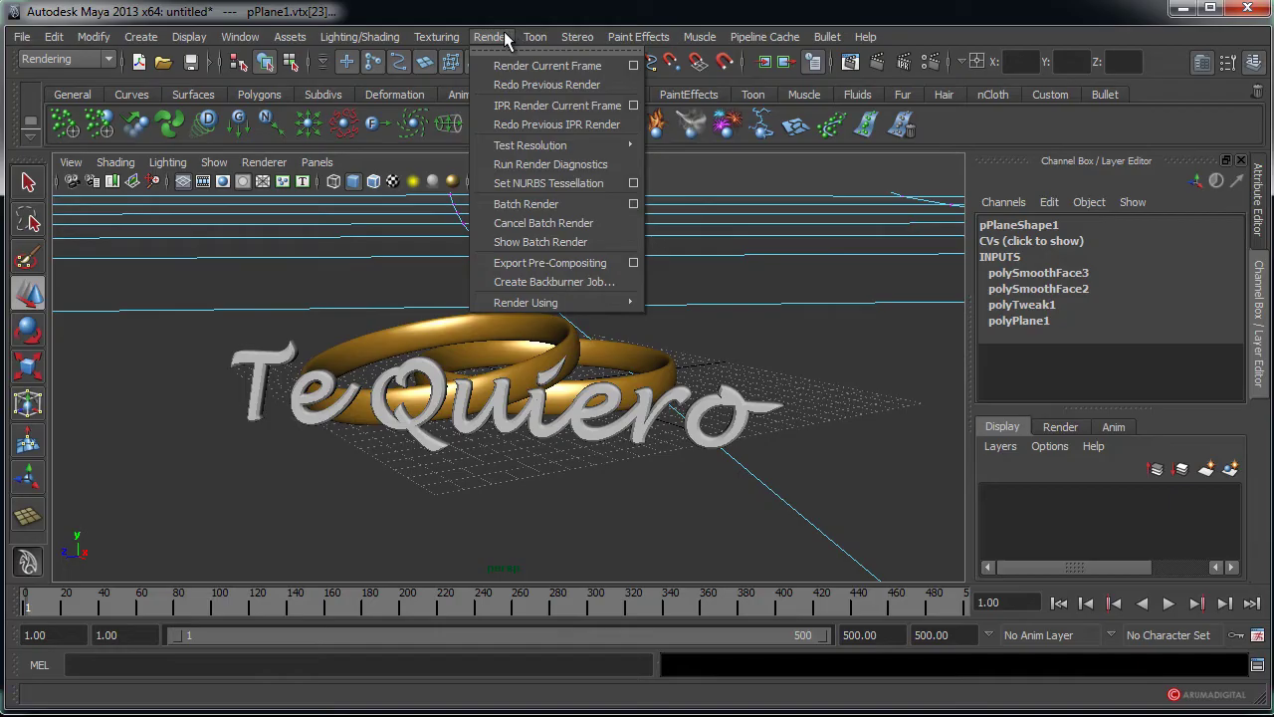
{"action": "mouse_move", "coordinate": [240, 36]}
{"action": "mouse_move", "coordinate": [281, 85]}
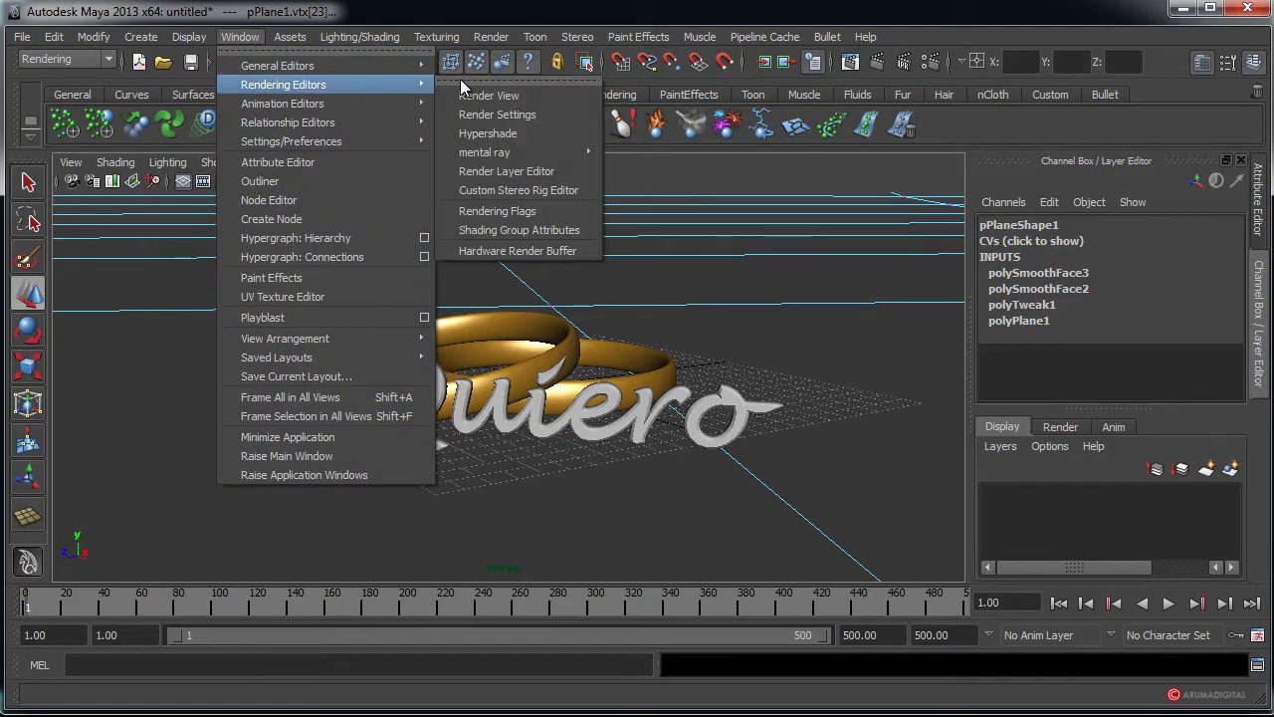
{"action": "left_click", "coordinate": [497, 115]}
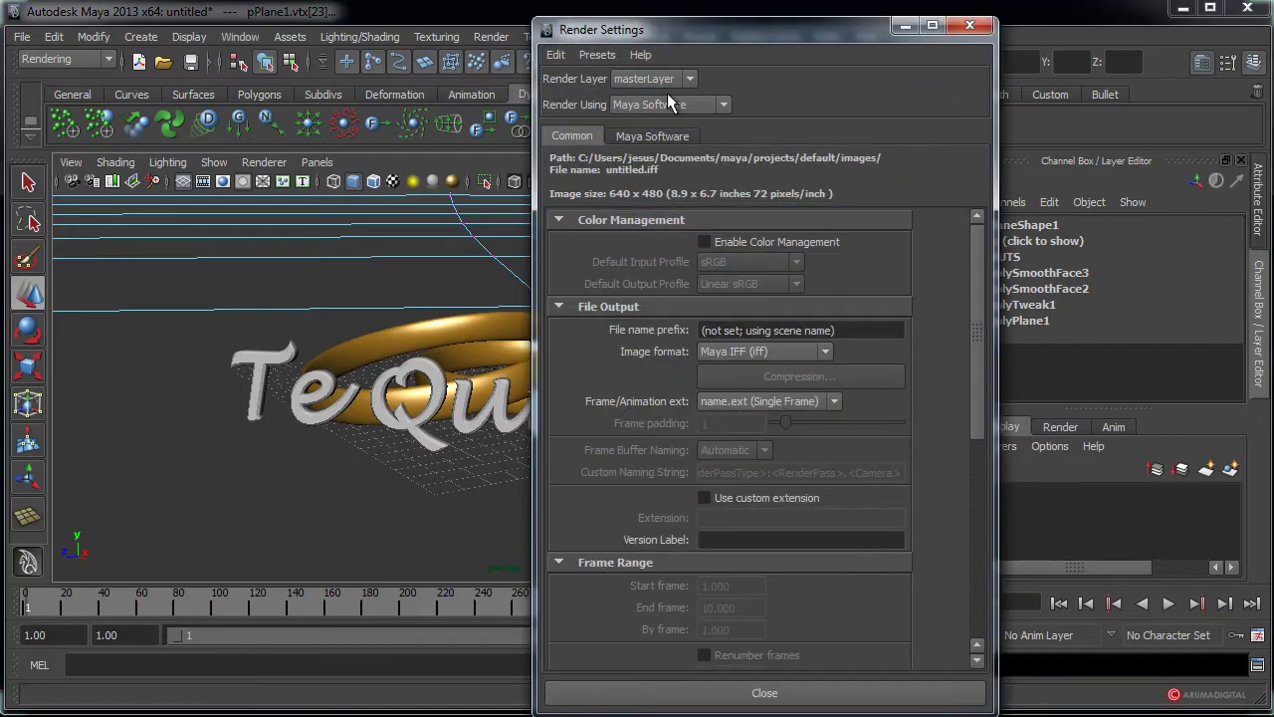
{"action": "left_click", "coordinate": [718, 105]}
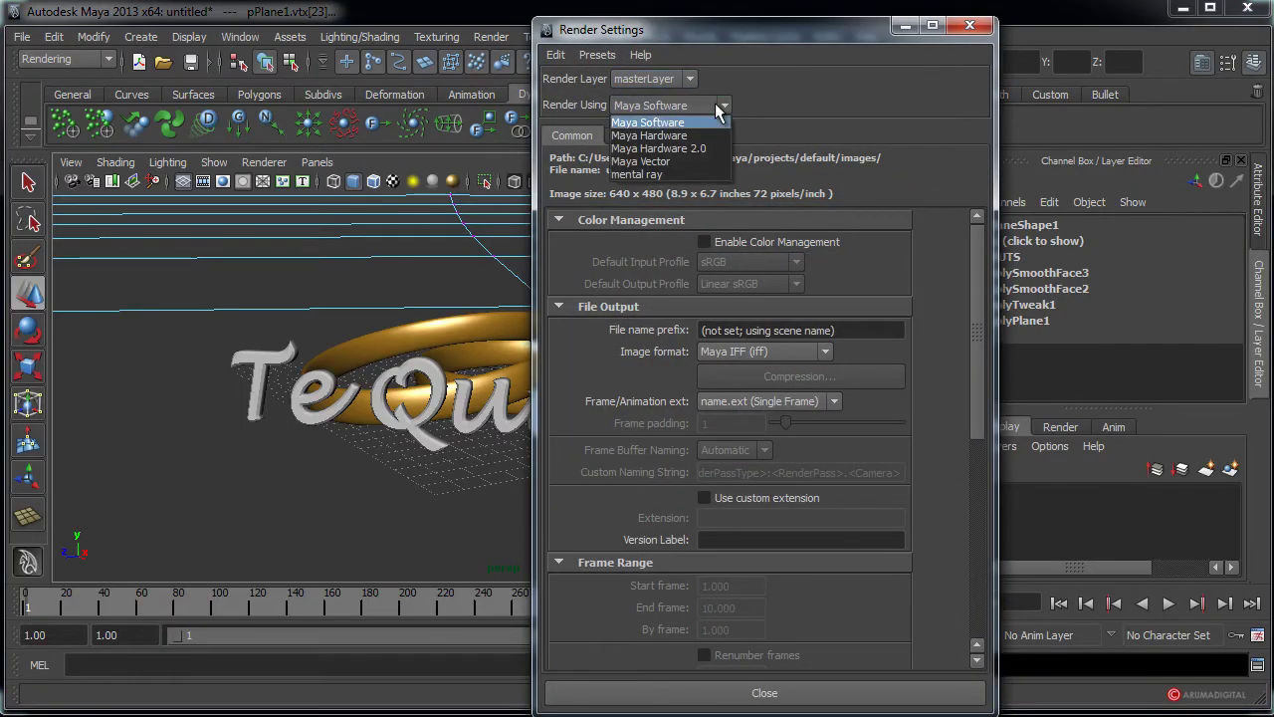
{"action": "left_click", "coordinate": [637, 174]}
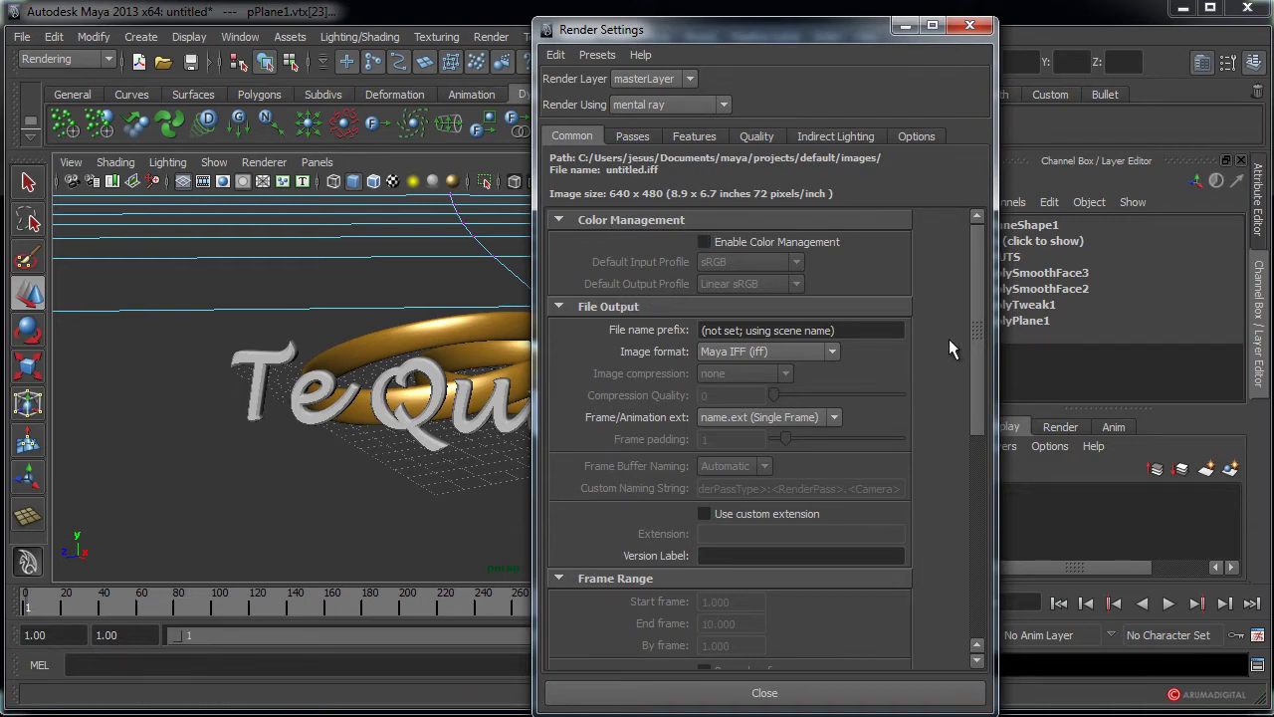
- Set the render image size to 1280 pixels wide by 720 pixels high
{"action": "left_click_drag", "start_coordinate": [977, 374], "coordinate": [1040, 570]}
{"action": "left_click", "coordinate": [740, 495]}
{"action": "type", "text": "1280"}
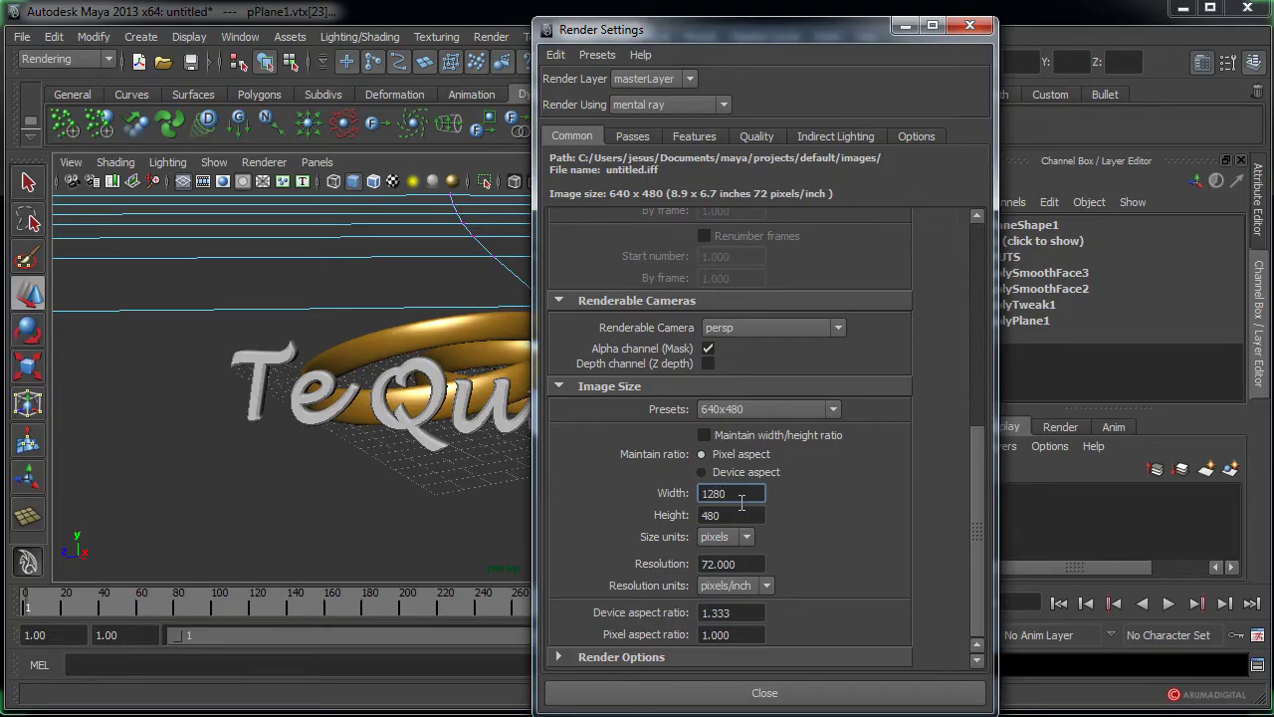
{"action": "key", "text": "Tab"}
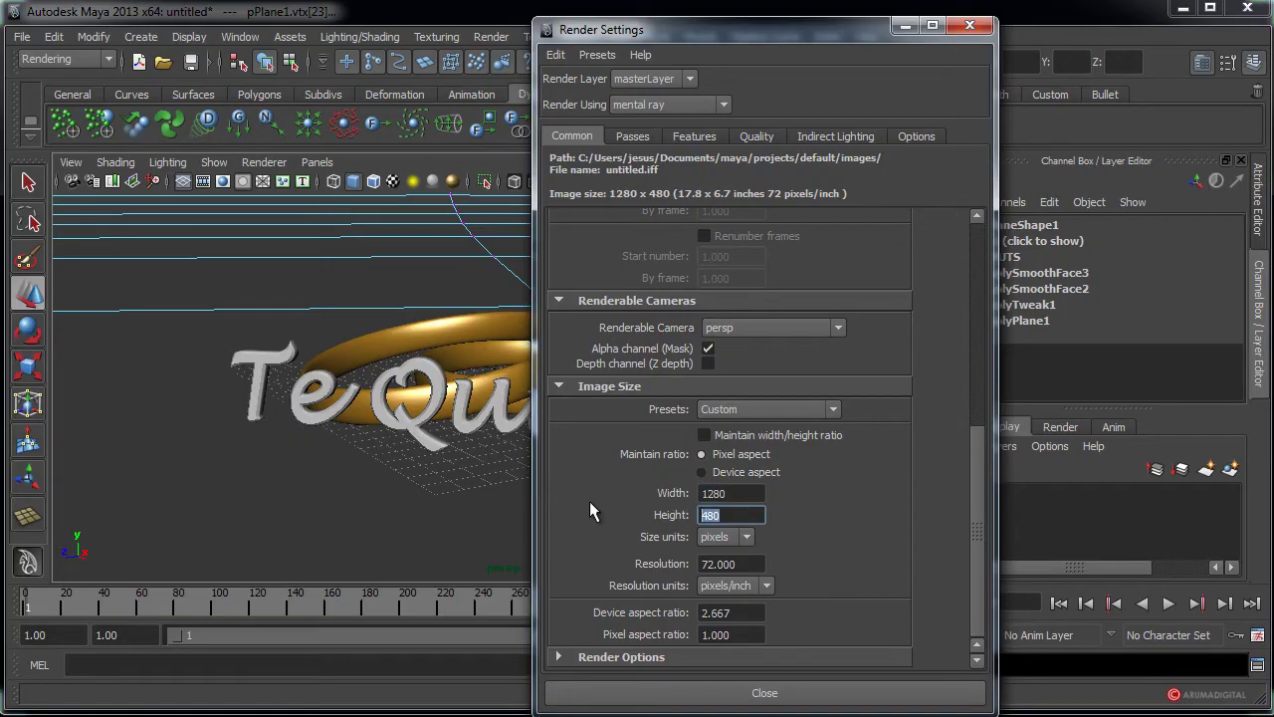
{"action": "type", "text": "720"}
{"action": "key", "text": "Tab"}
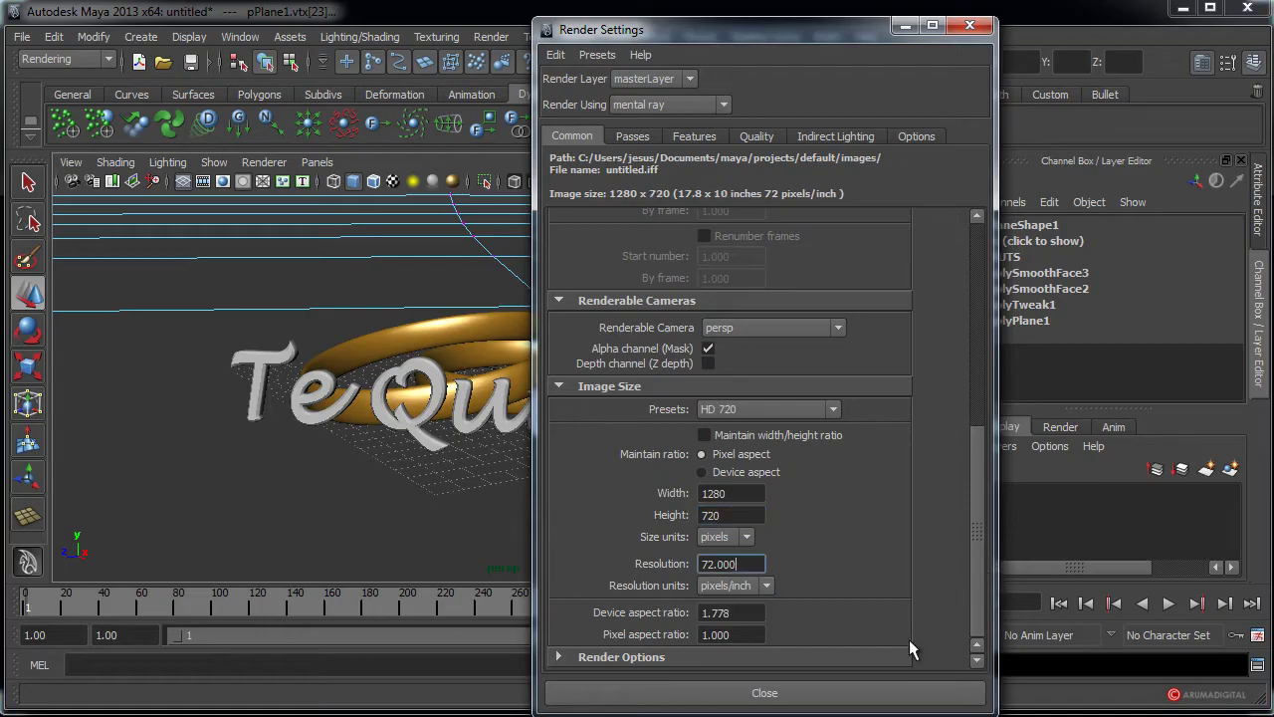
{"action": "left_click_drag", "start_coordinate": [981, 597], "coordinate": [987, 371]}
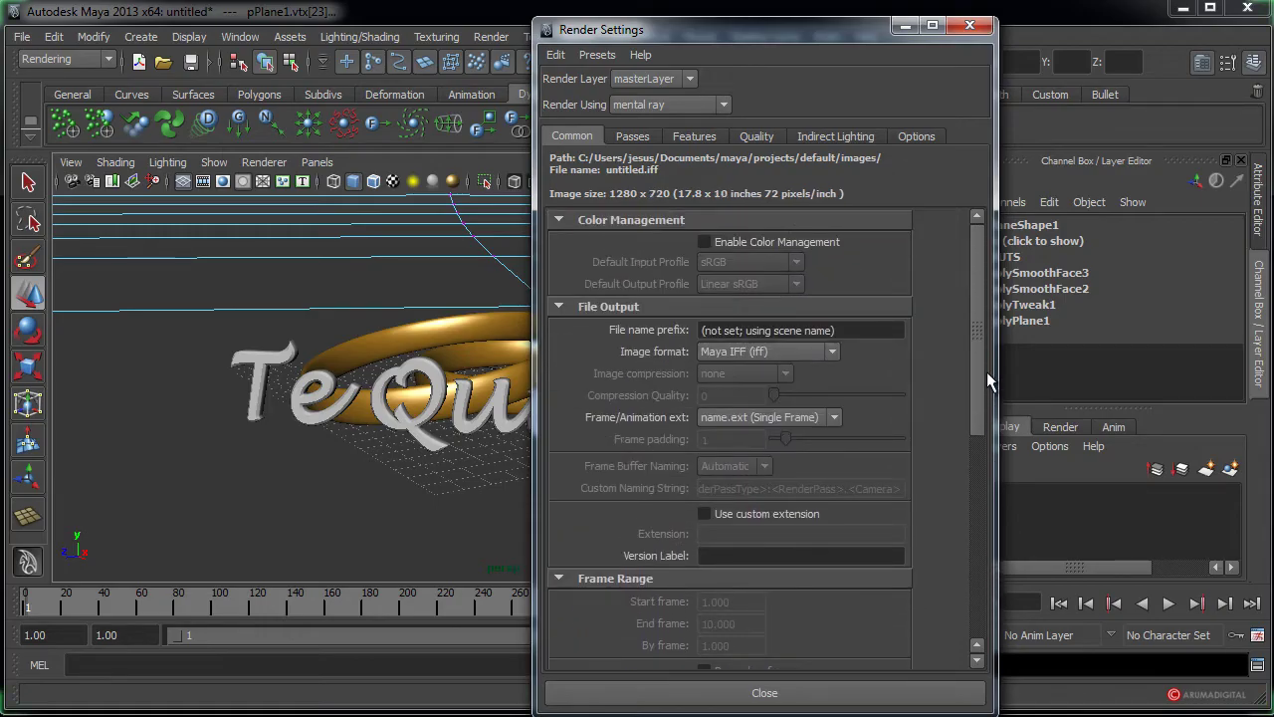
- Enable Caustics and Global Illumination among mental ray's secondary effects
{"action": "left_click", "coordinate": [637, 135]}
{"action": "left_click", "coordinate": [694, 136]}
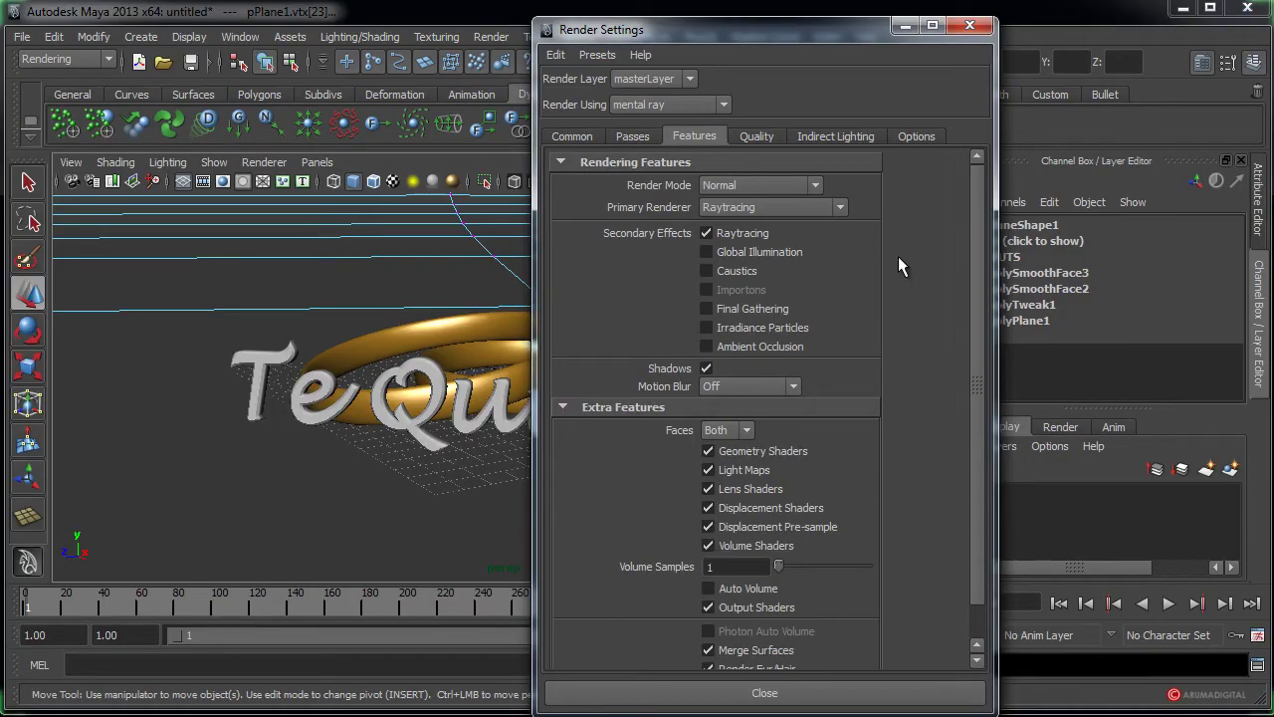
{"action": "left_click", "coordinate": [707, 270]}
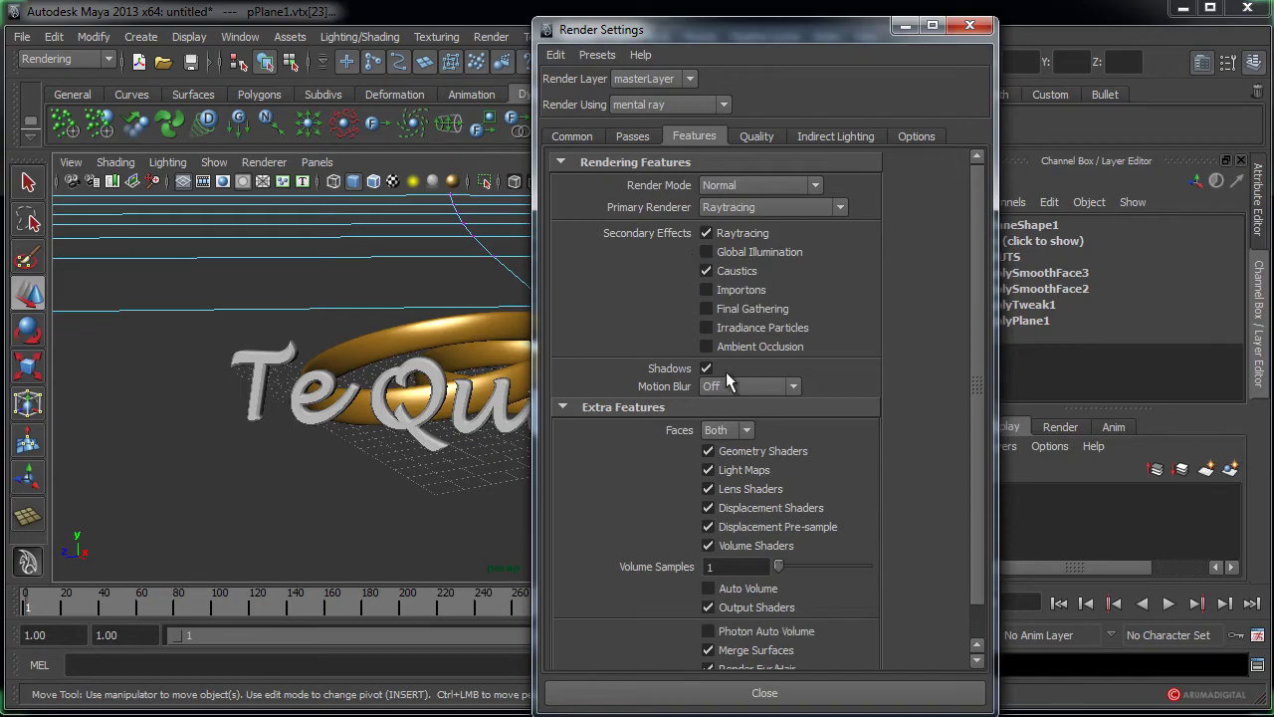
{"action": "left_click", "coordinate": [726, 252]}
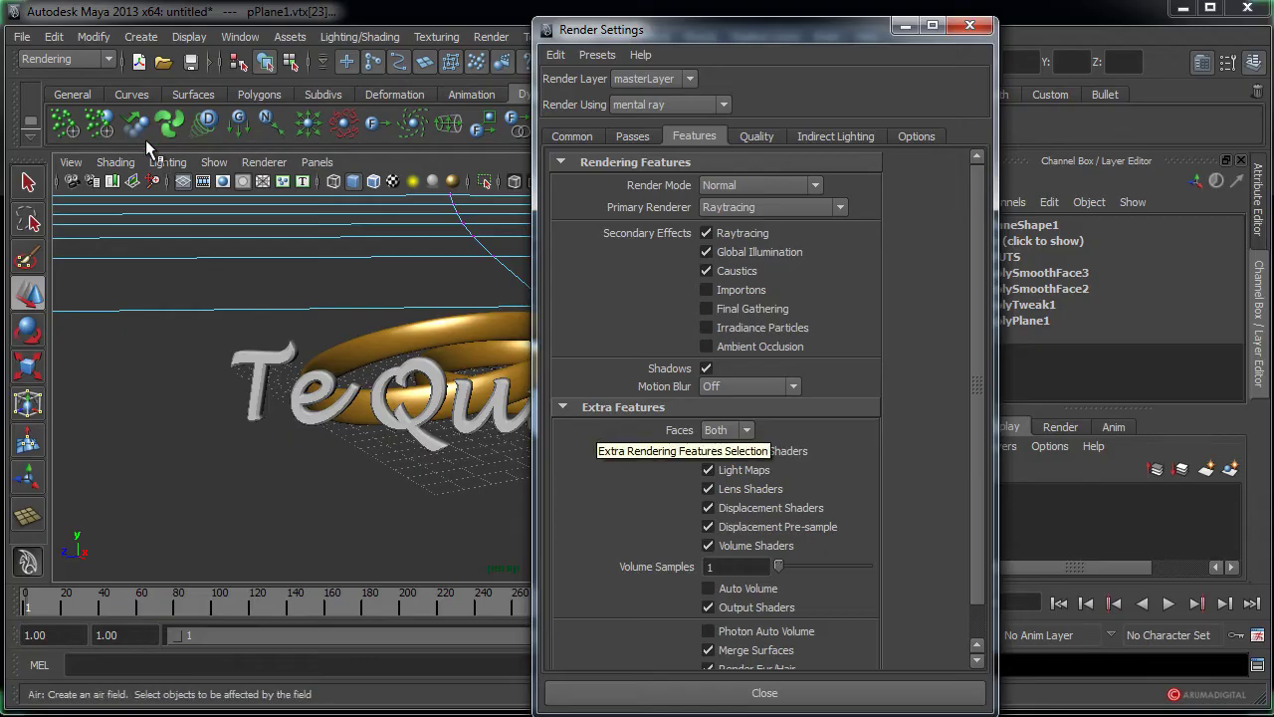
- Test-render the current frame with global illumination and caustics, moving the render window to show the image
{"action": "left_click", "coordinate": [491, 37]}
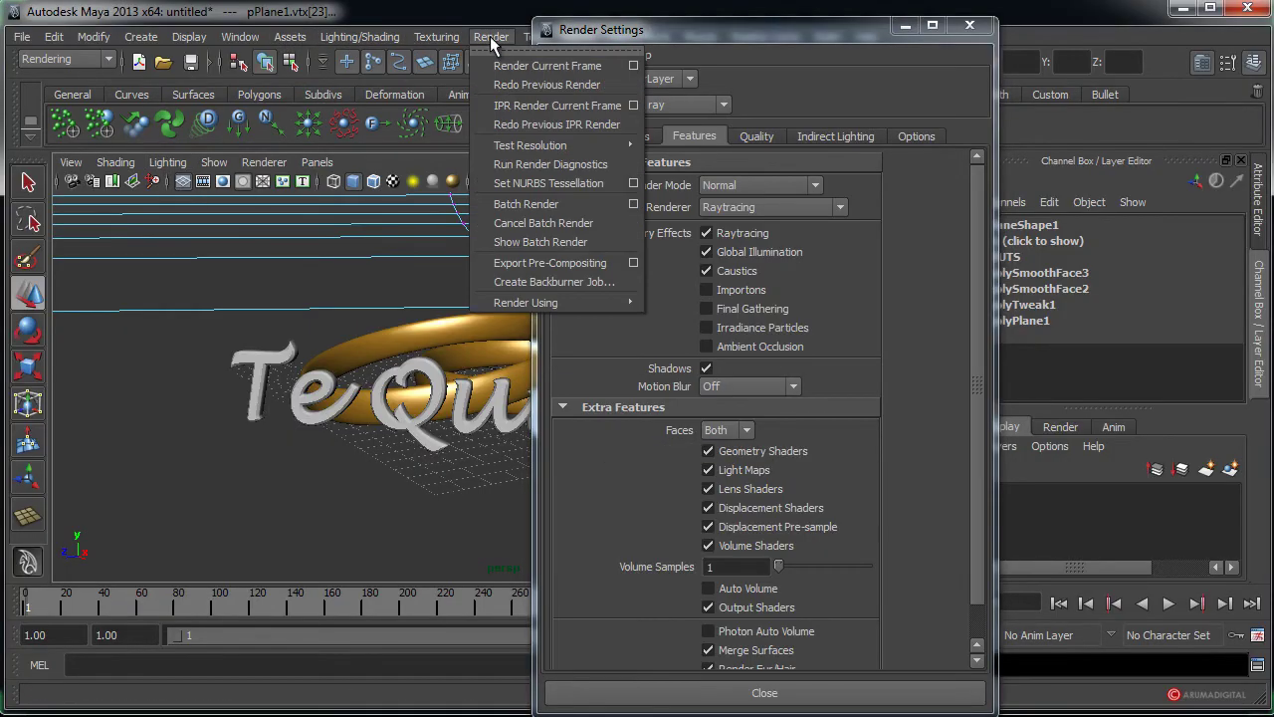
{"action": "left_click", "coordinate": [581, 59]}
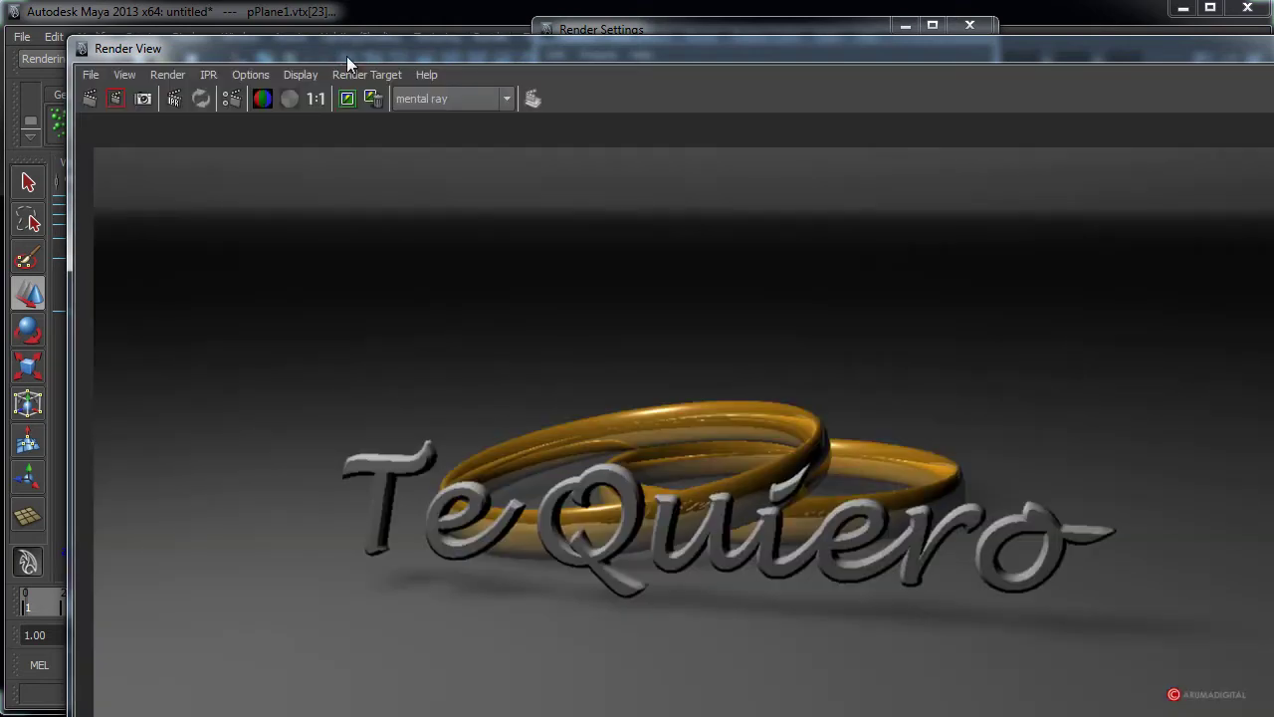
{"action": "left_click_drag", "start_coordinate": [347, 56], "coordinate": [138, 32]}
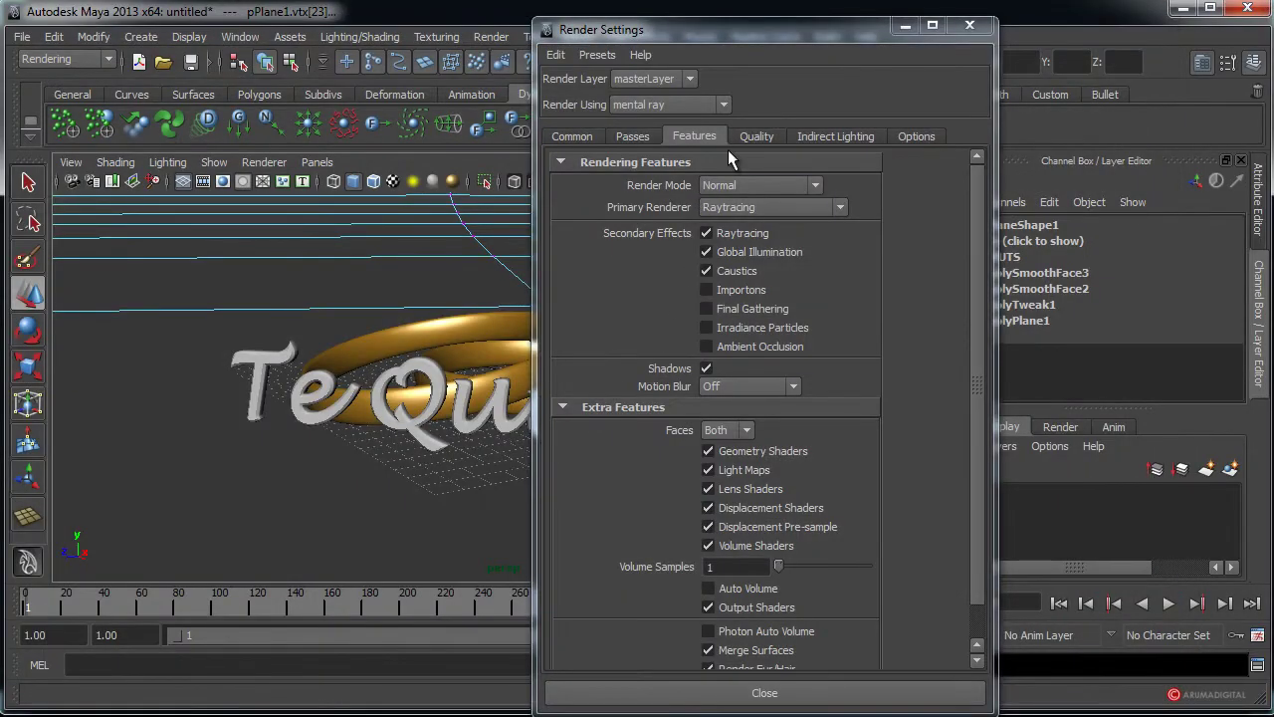
- Examine the available render modes and primary renderers among mental ray's rendering features, keeping Normal and Raytracing
{"action": "left_click", "coordinate": [812, 187]}
{"action": "left_click", "coordinate": [893, 187]}
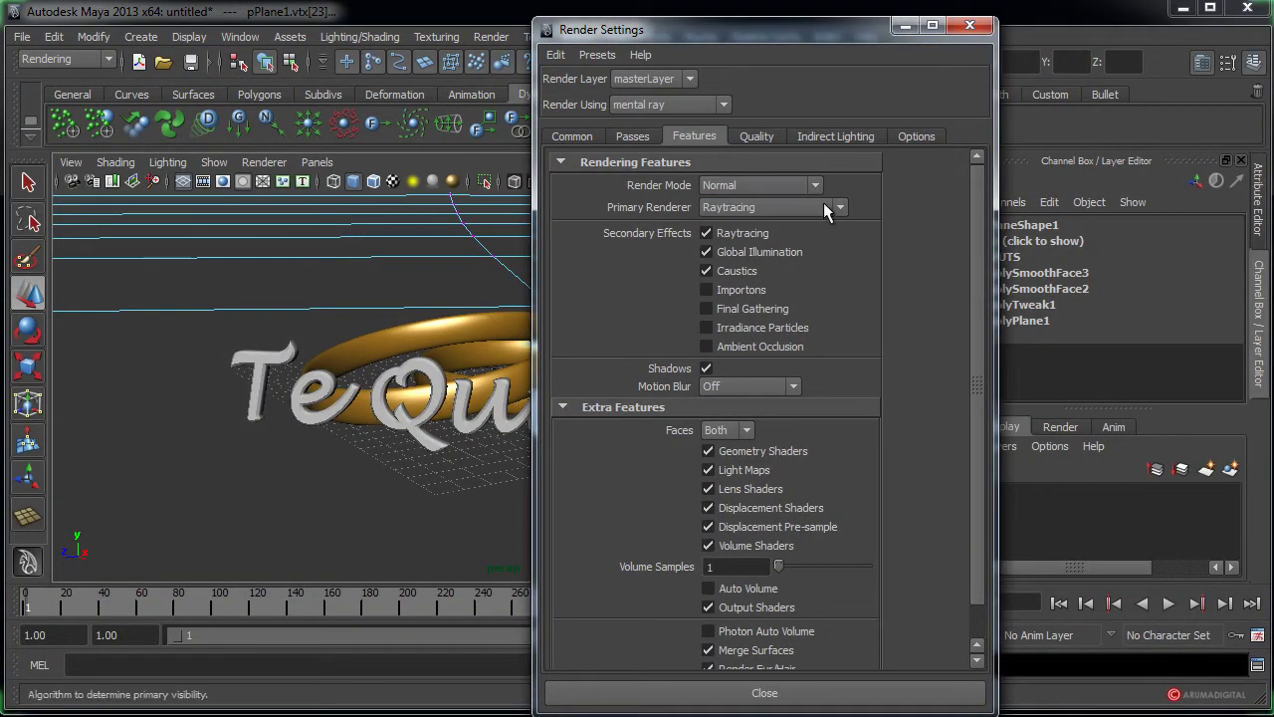
{"action": "left_click", "coordinate": [788, 188]}
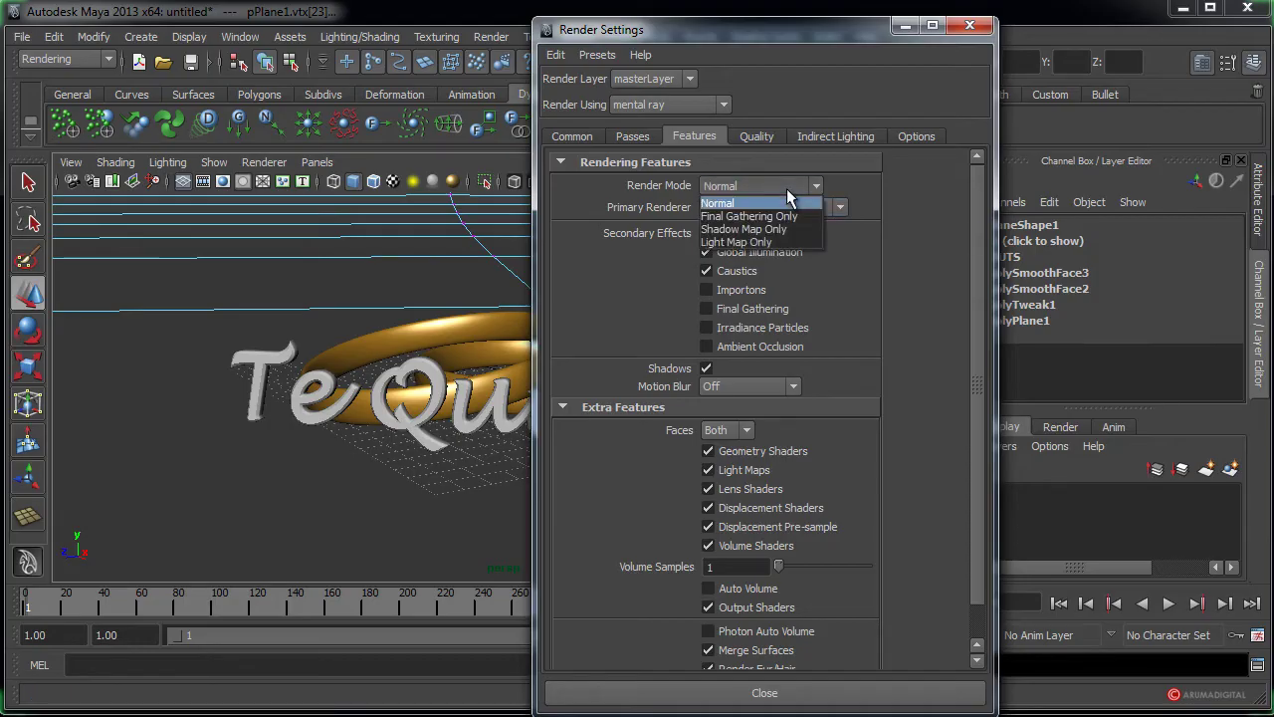
{"action": "left_click", "coordinate": [787, 188]}
{"action": "left_click", "coordinate": [817, 207]}
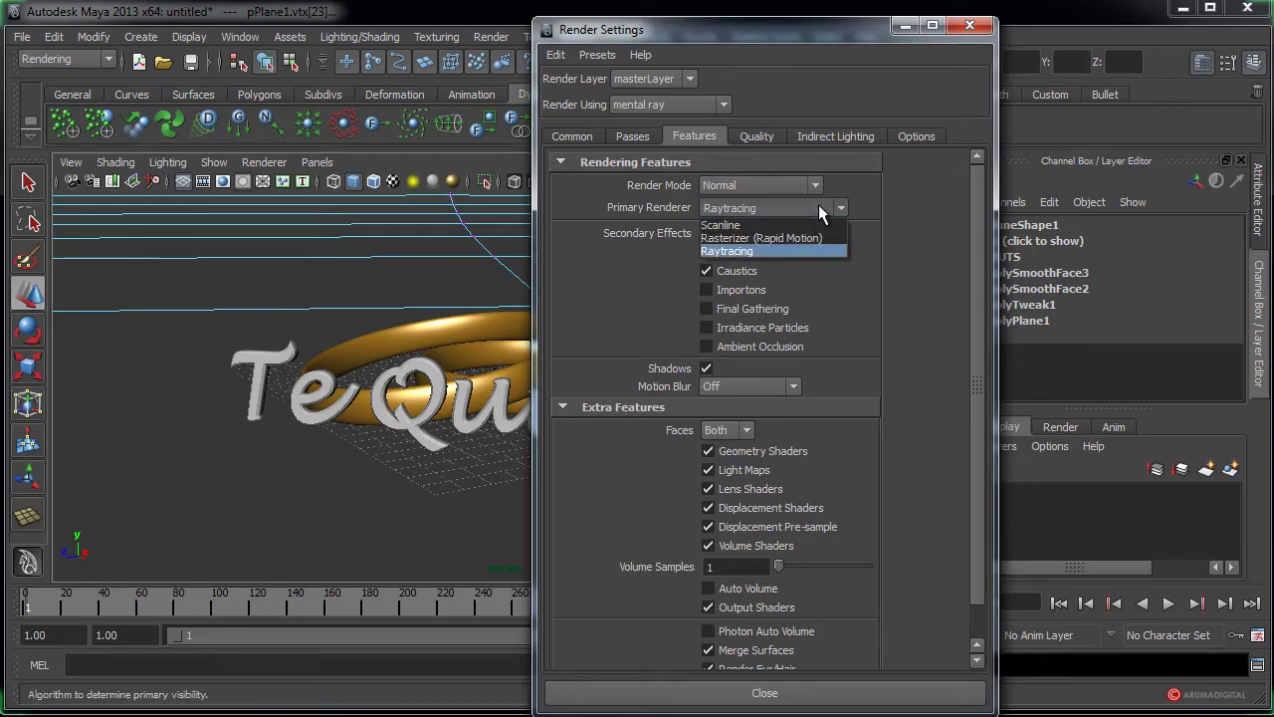
{"action": "left_click", "coordinate": [818, 206]}
{"action": "scroll", "coordinate": [976, 255], "scroll_direction": "down", "scroll_amount": 2}
{"action": "scroll", "coordinate": [986, 283], "scroll_direction": "up", "scroll_amount": 2}
- Set the anti-aliasing Max Sample Level to 3 in mental ray's quality settings, keeping Adaptive Sampling
{"action": "left_click", "coordinate": [757, 136]}
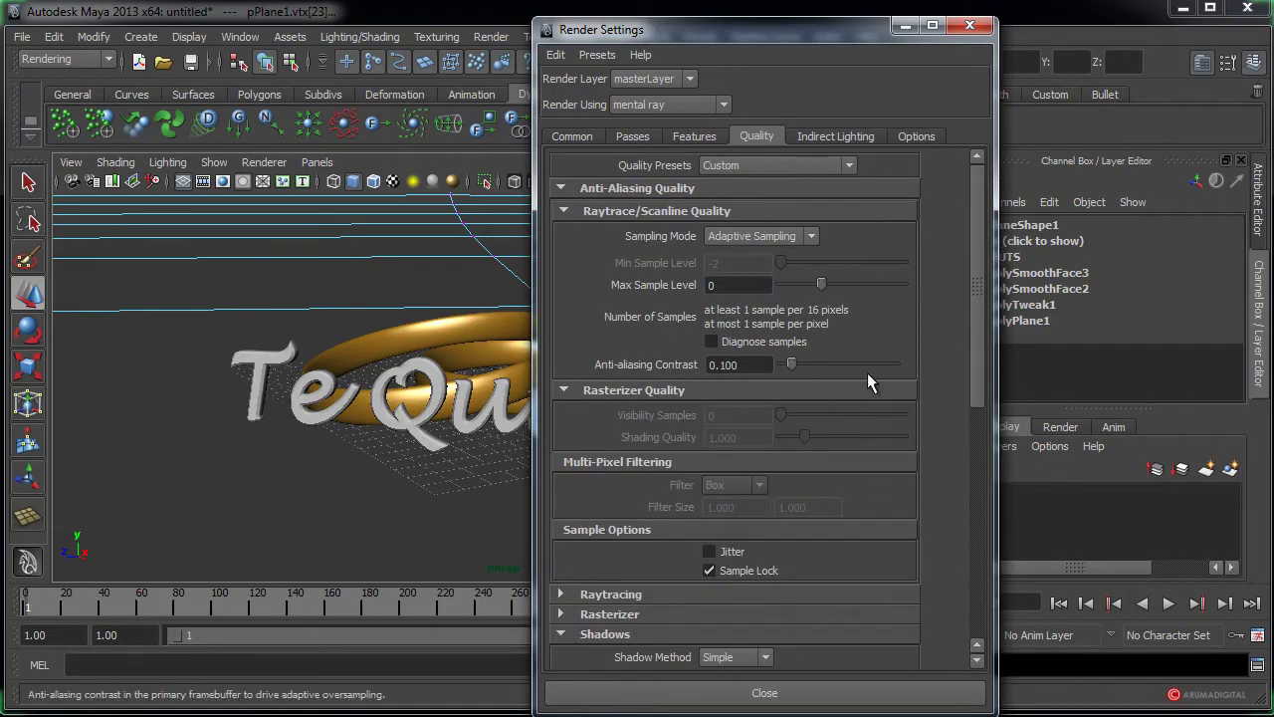
{"action": "scroll", "coordinate": [980, 368], "scroll_direction": "down", "scroll_amount": 2}
{"action": "scroll", "coordinate": [984, 377], "scroll_direction": "up", "scroll_amount": 2}
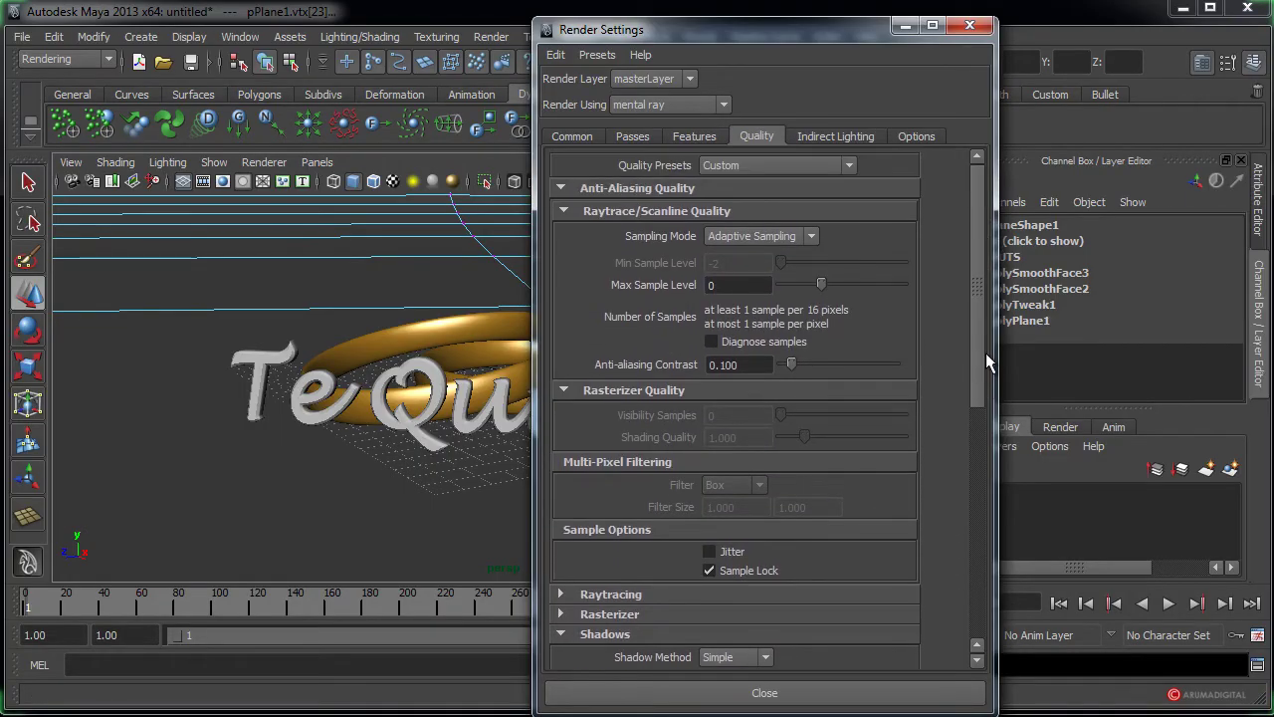
{"action": "left_click", "coordinate": [812, 237]}
{"action": "left_click", "coordinate": [954, 307]}
{"action": "left_click", "coordinate": [741, 284]}
{"action": "type", "text": "3"}
- Render the current frame again to check the higher sampling quality and close the render window
{"action": "left_click", "coordinate": [491, 37]}
{"action": "left_click", "coordinate": [503, 62]}
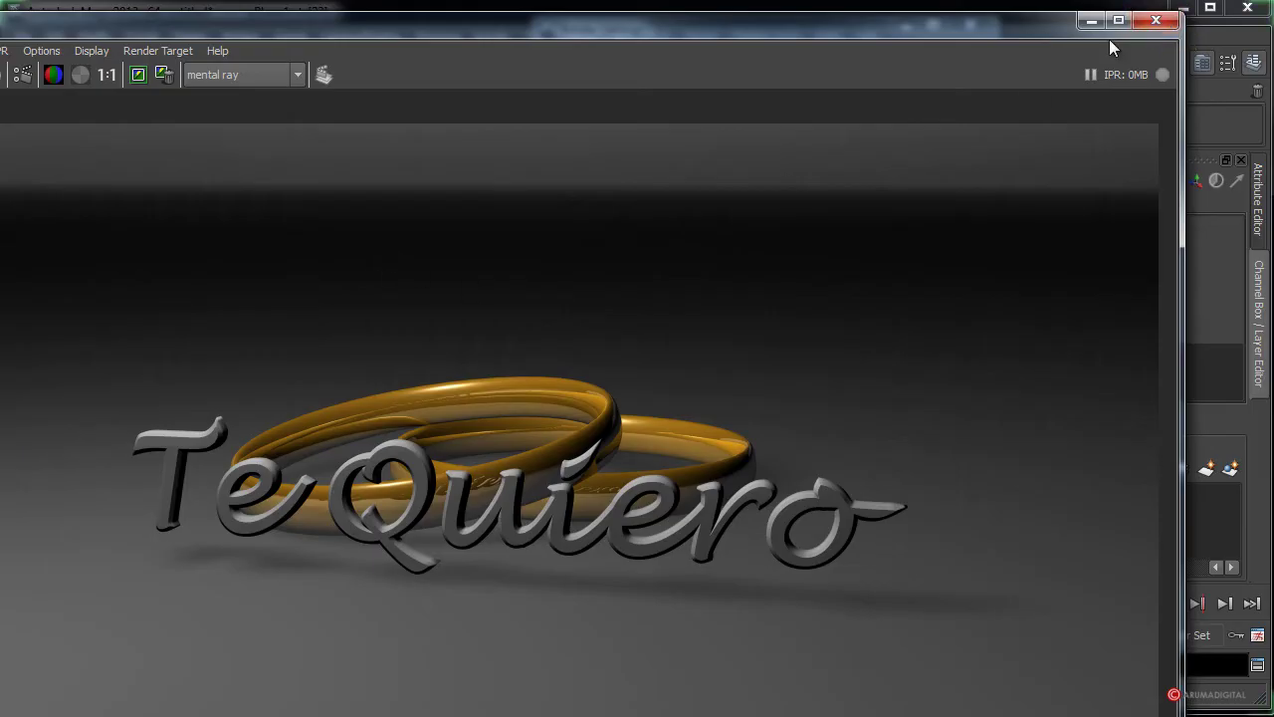
{"action": "left_click", "coordinate": [1161, 27]}
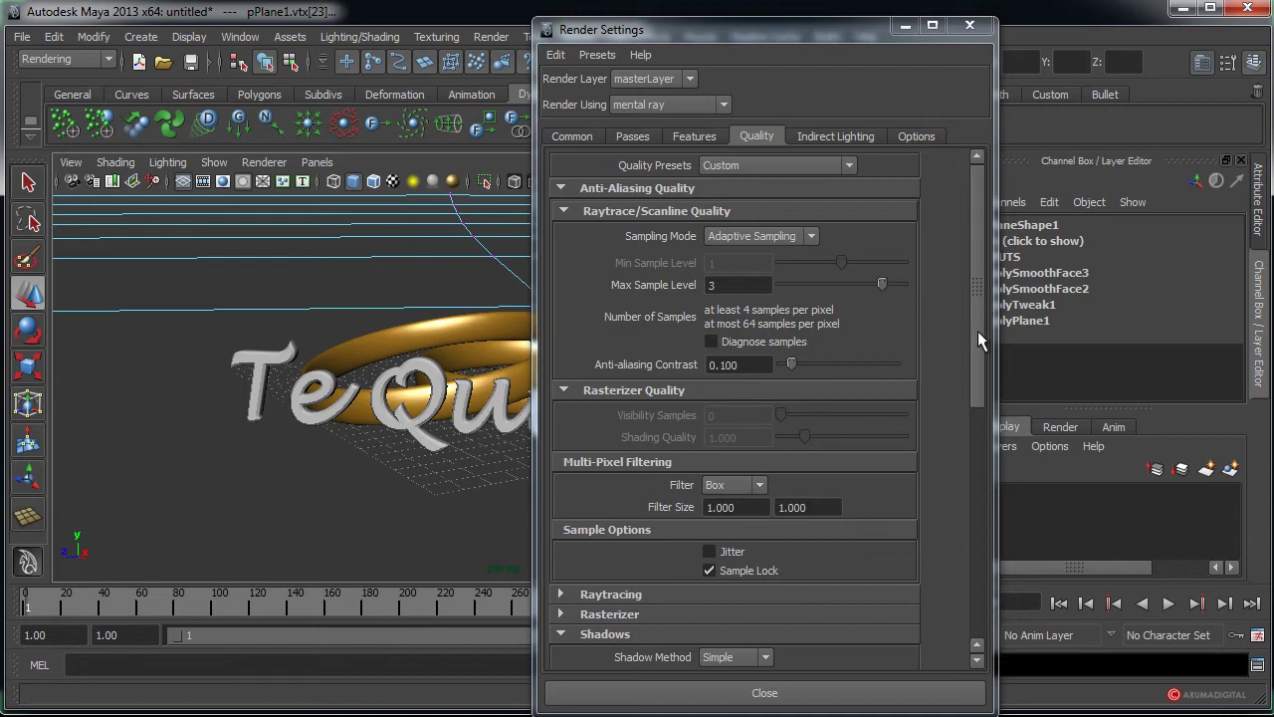
- Review mental ray's indirect lighting and translation options, and close the render settings
{"action": "left_click", "coordinate": [846, 136]}
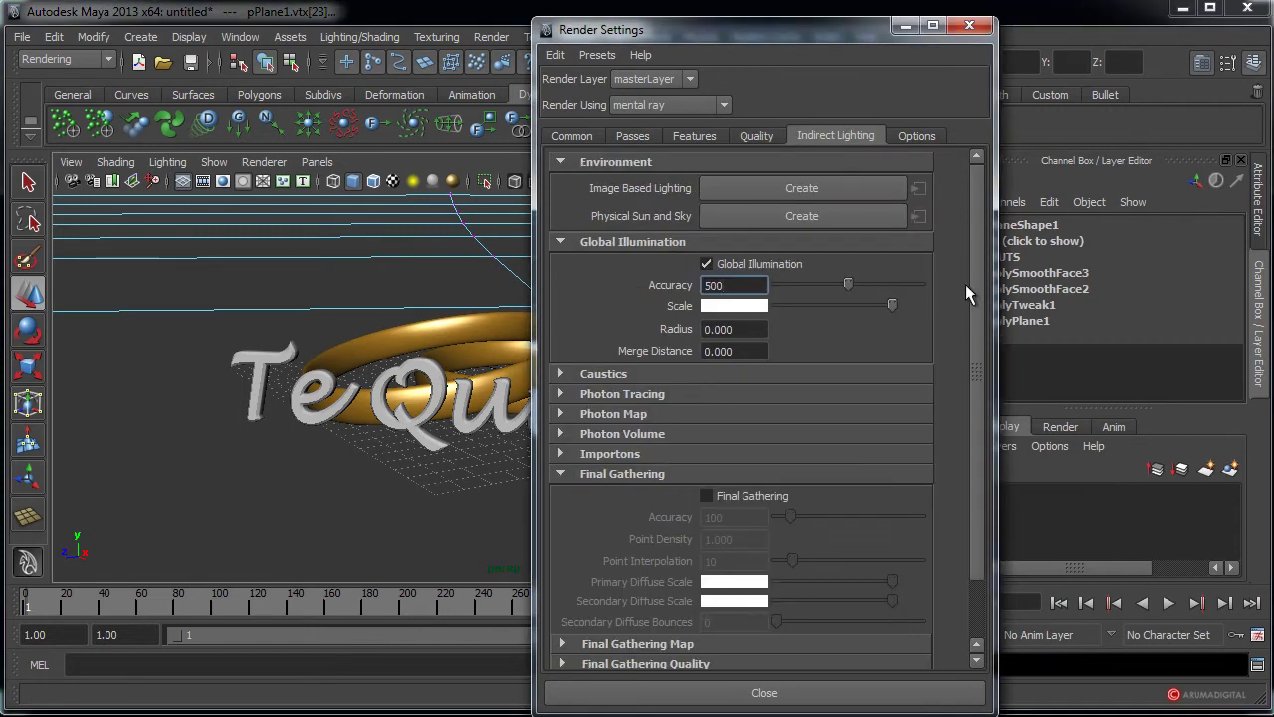
{"action": "left_click_drag", "start_coordinate": [975, 264], "coordinate": [990, 159]}
{"action": "left_click", "coordinate": [934, 137]}
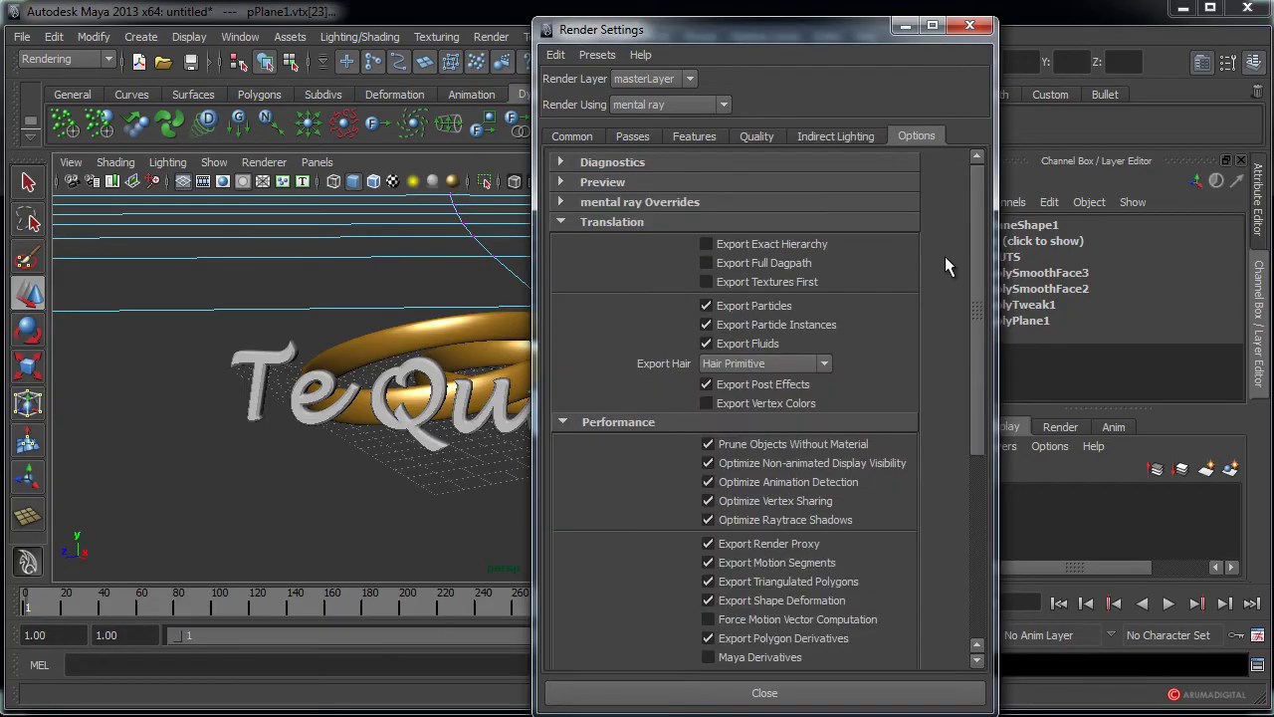
{"action": "left_click", "coordinate": [970, 25]}
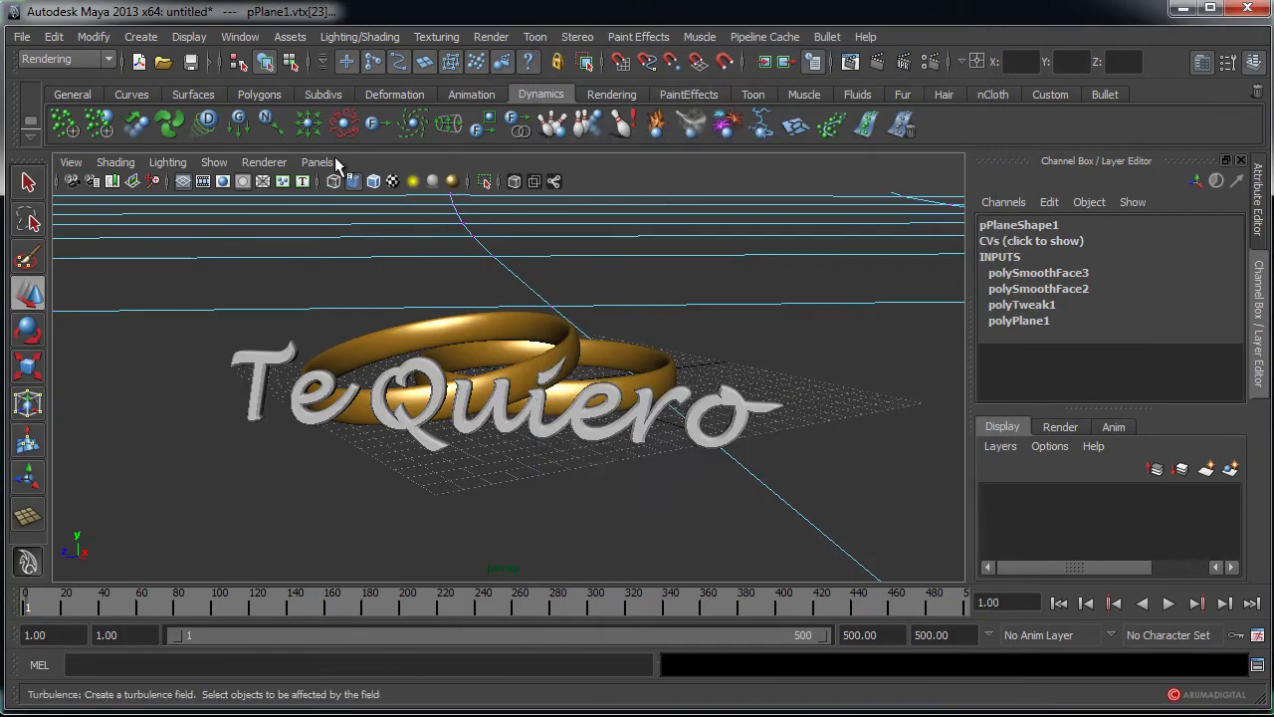
- Open the Outliner, select pointLight1 and look through its basic light and shadow channels
{"action": "left_click", "coordinate": [240, 36]}
{"action": "left_click", "coordinate": [249, 163]}
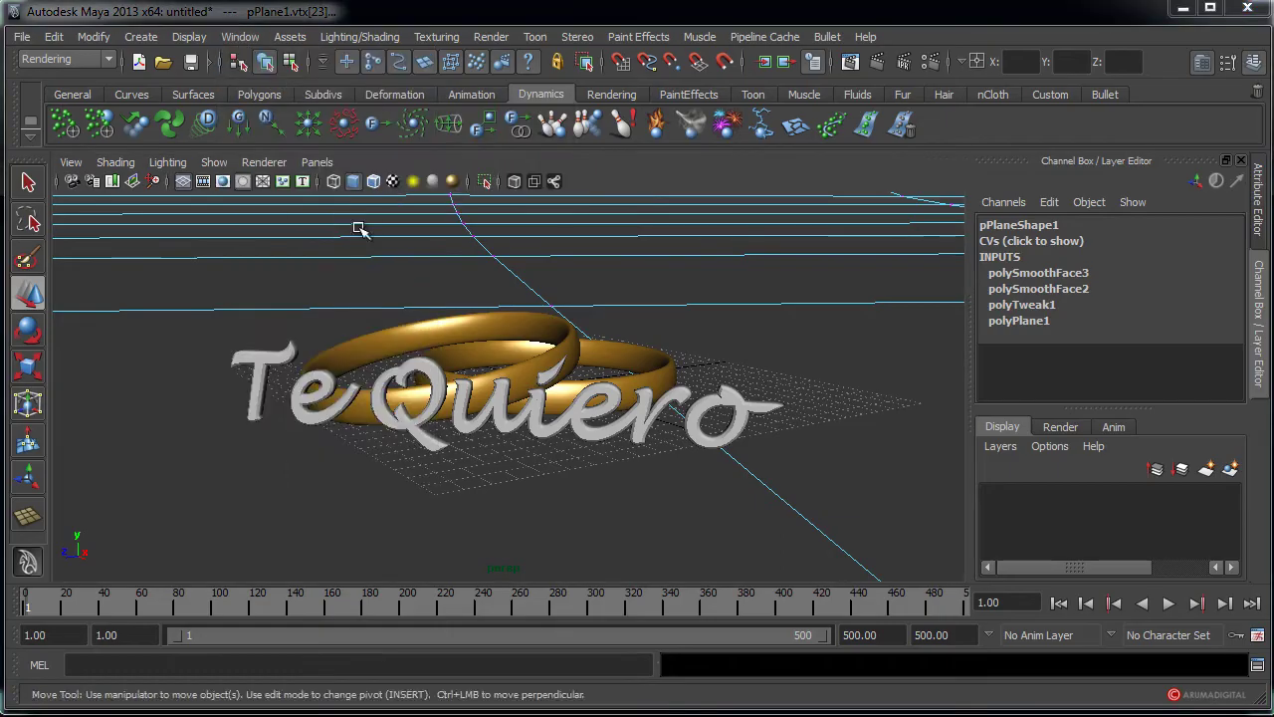
{"action": "left_click", "coordinate": [171, 448]}
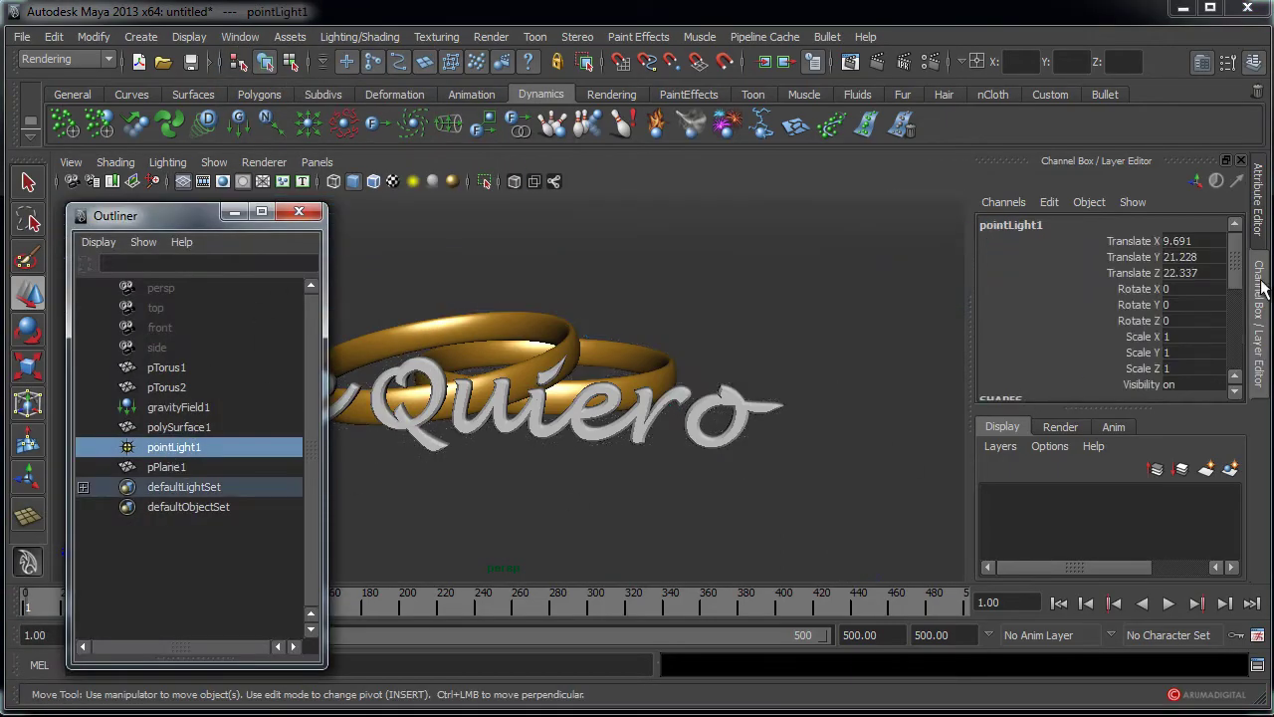
{"action": "scroll", "coordinate": [1260, 338], "scroll_direction": "down", "scroll_amount": 6}
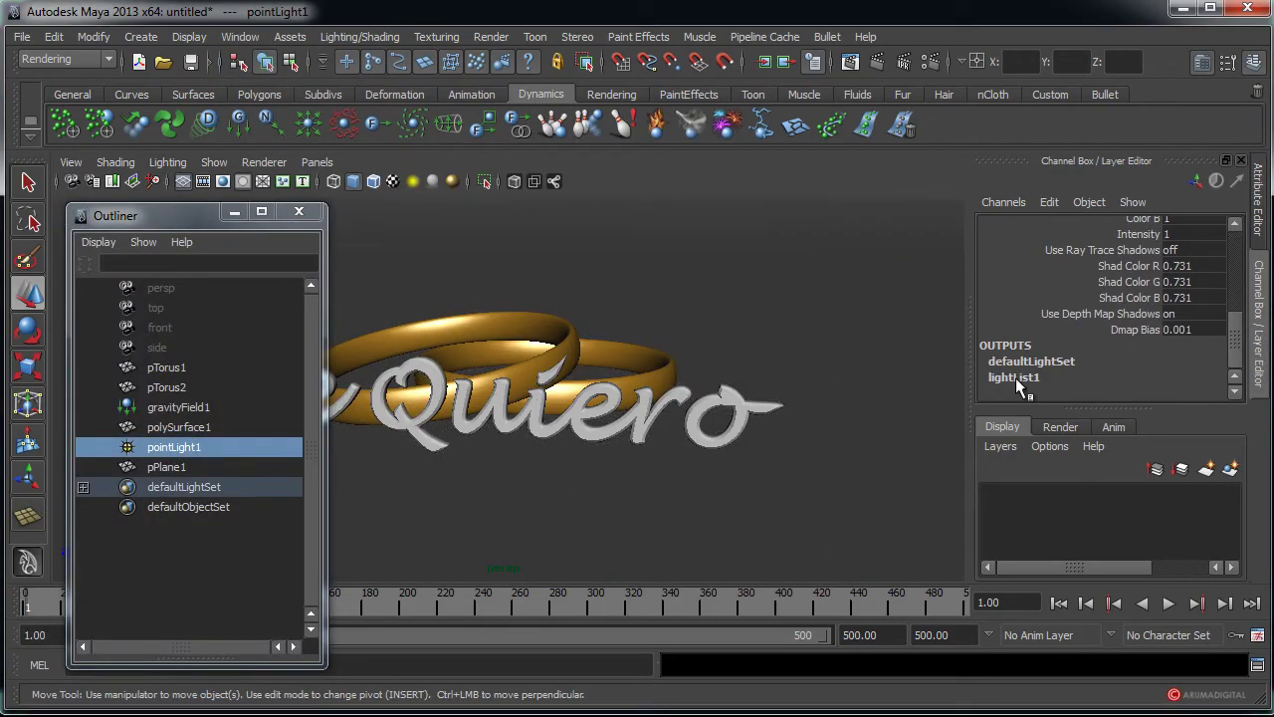
{"action": "scroll", "coordinate": [1237, 343], "scroll_direction": "up", "scroll_amount": 2}
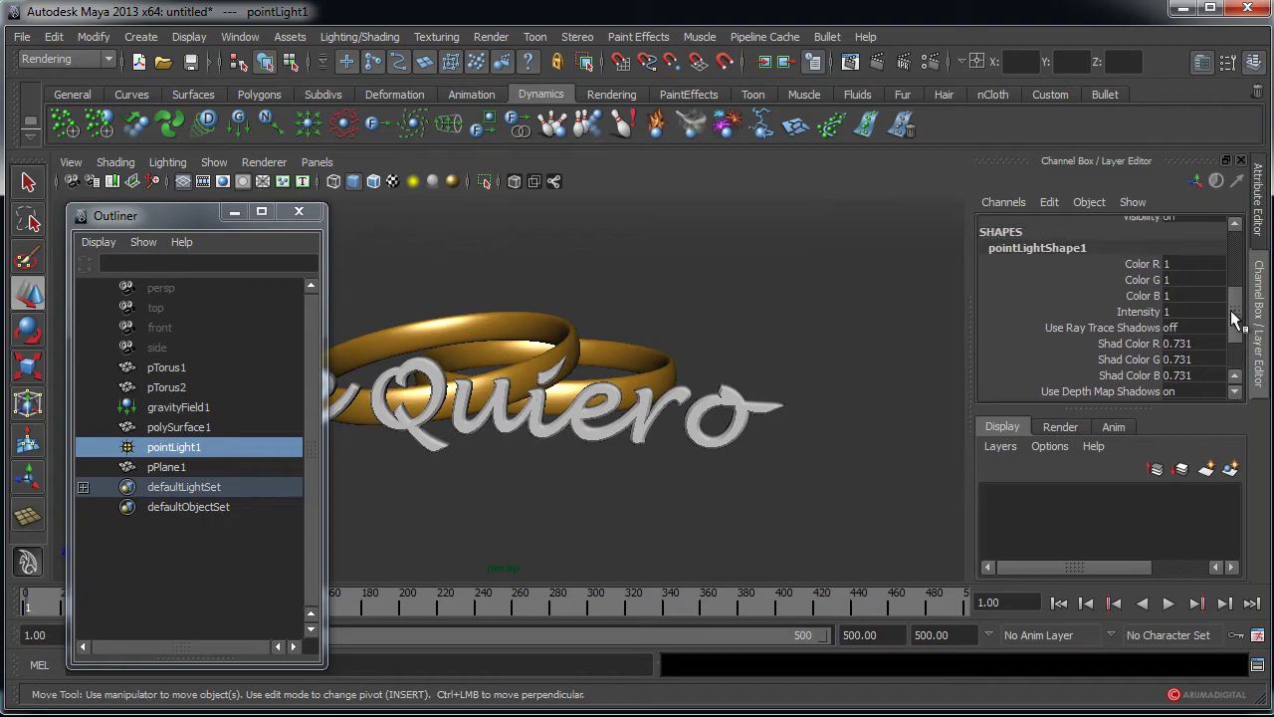
- Open pointLight1's full attributes and enable Emit Photons under mental ray's Caustic and Global Illumination
{"action": "left_click", "coordinate": [1261, 62]}
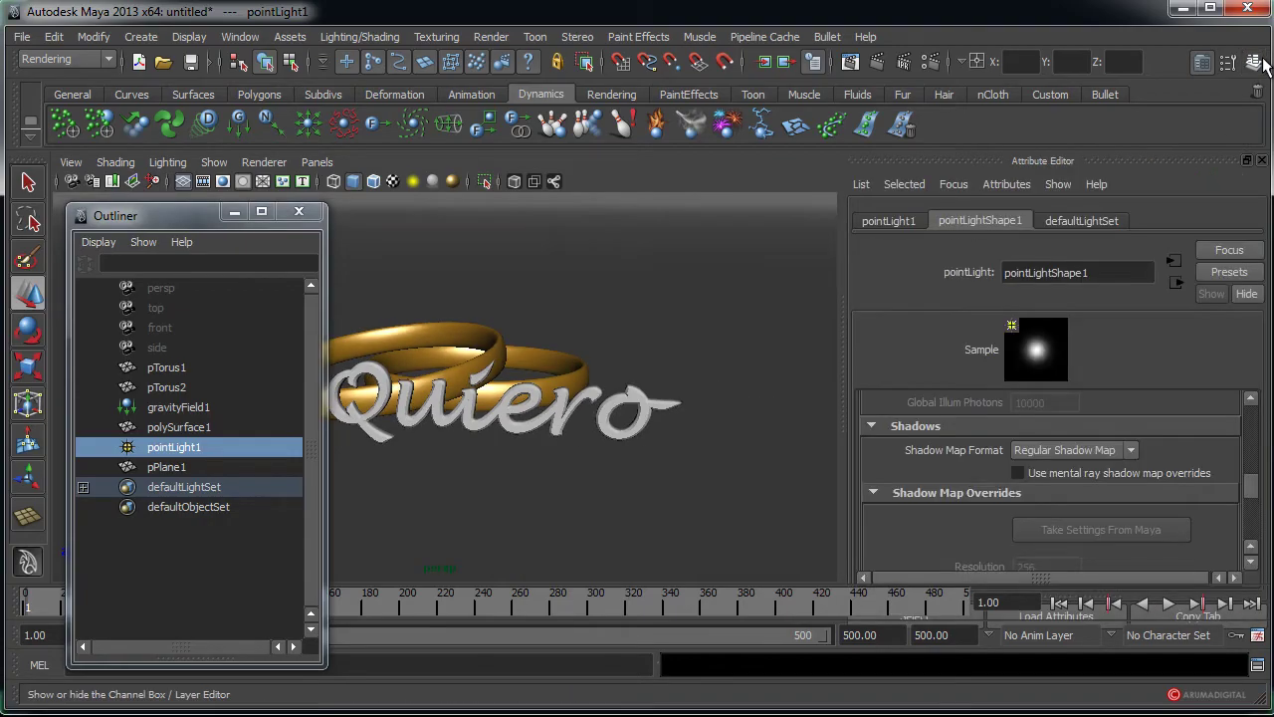
{"action": "left_click", "coordinate": [1204, 62]}
{"action": "left_click", "coordinate": [1204, 62]}
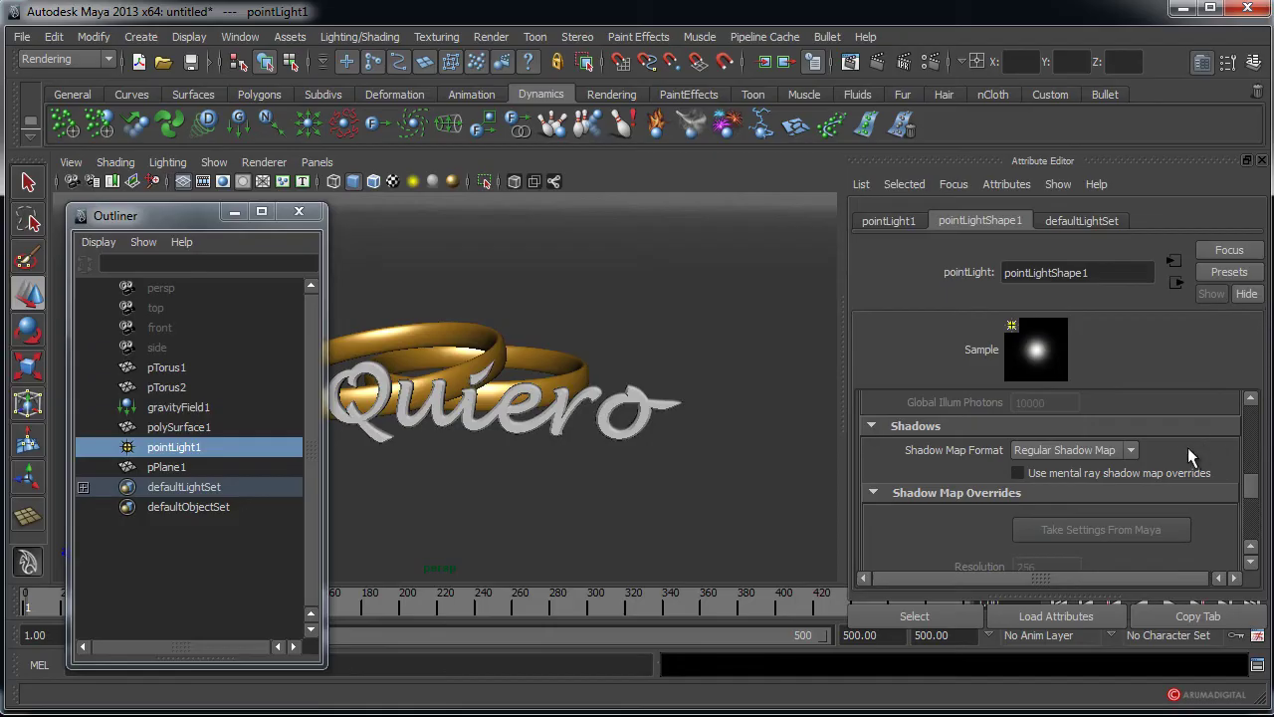
{"action": "scroll", "coordinate": [1189, 450], "scroll_direction": "down", "scroll_amount": 1}
{"action": "scroll", "coordinate": [1187, 450], "scroll_direction": "up", "scroll_amount": 6}
{"action": "scroll", "coordinate": [1187, 450], "scroll_direction": "down", "scroll_amount": 1}
{"action": "scroll", "coordinate": [1187, 450], "scroll_direction": "up", "scroll_amount": 2}
{"action": "scroll", "coordinate": [1185, 460], "scroll_direction": "down", "scroll_amount": 1}
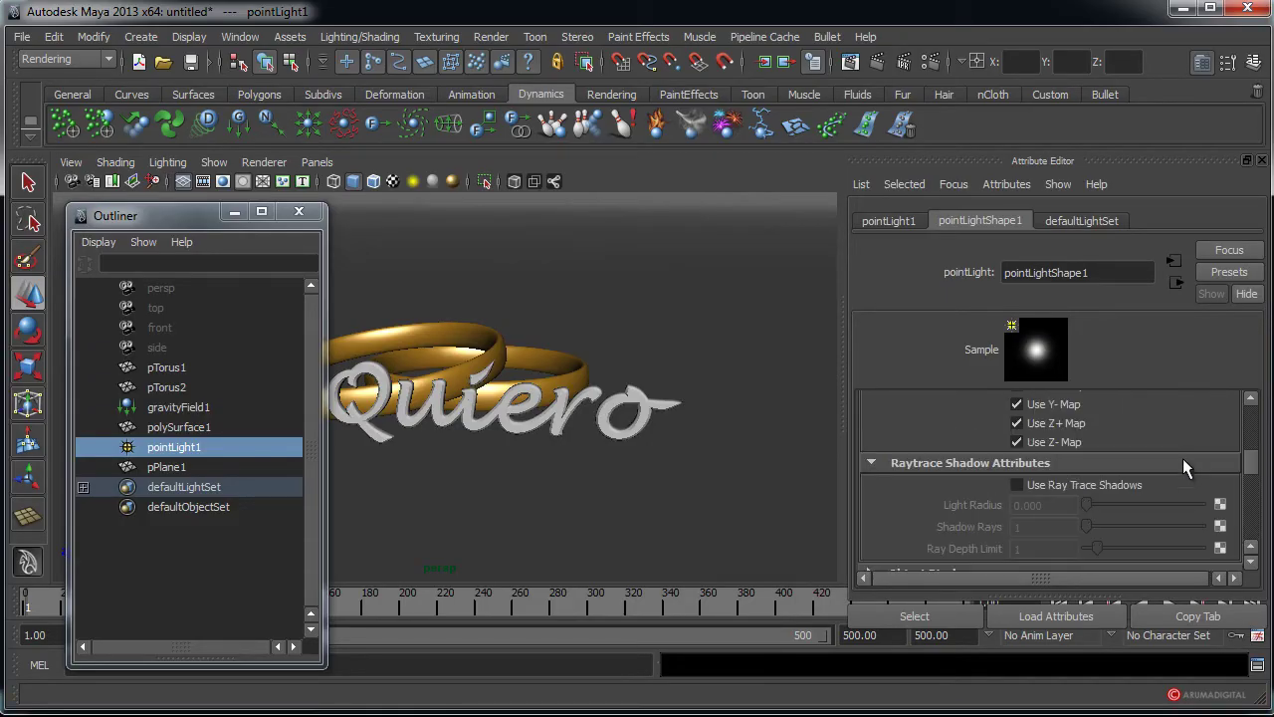
{"action": "scroll", "coordinate": [1177, 461], "scroll_direction": "down", "scroll_amount": 1}
{"action": "scroll", "coordinate": [1178, 461], "scroll_direction": "down", "scroll_amount": 1}
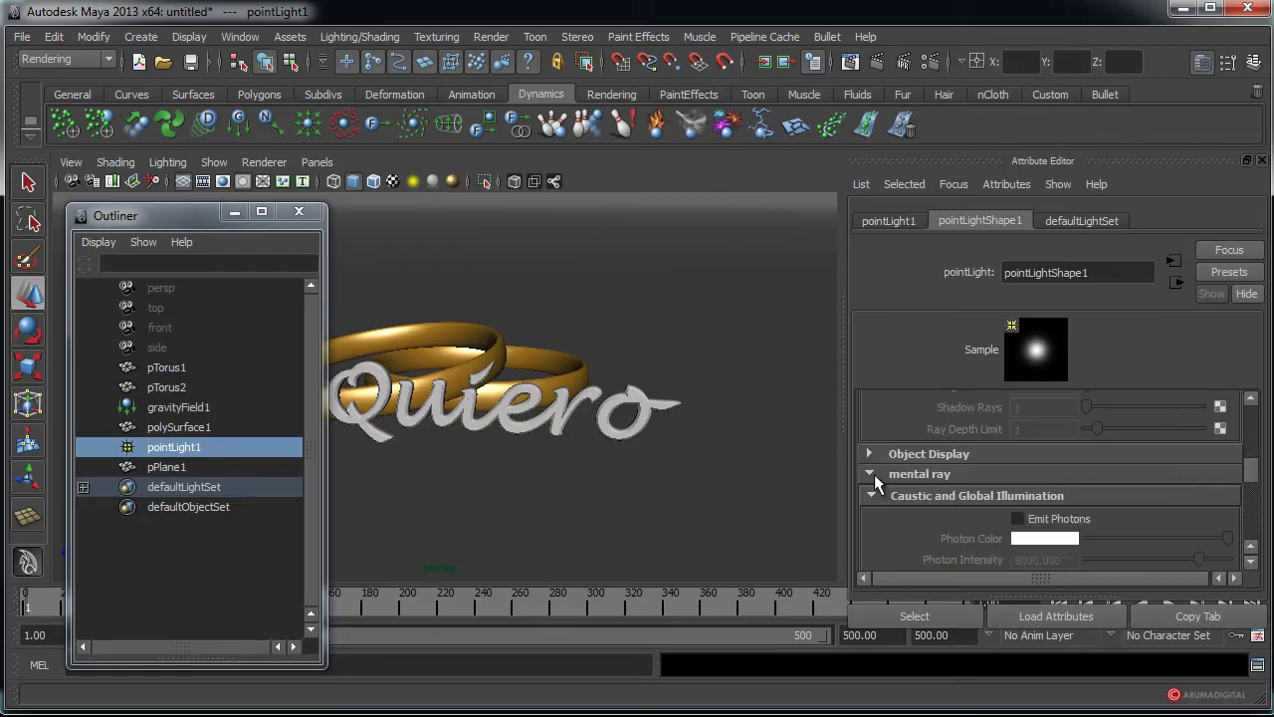
{"action": "scroll", "coordinate": [884, 481], "scroll_direction": "down", "scroll_amount": 2}
{"action": "left_click", "coordinate": [1020, 399]}
- Render the current frame to check the effect of photon emission and close the render window
{"action": "scroll", "coordinate": [912, 470], "scroll_direction": "down", "scroll_amount": 2}
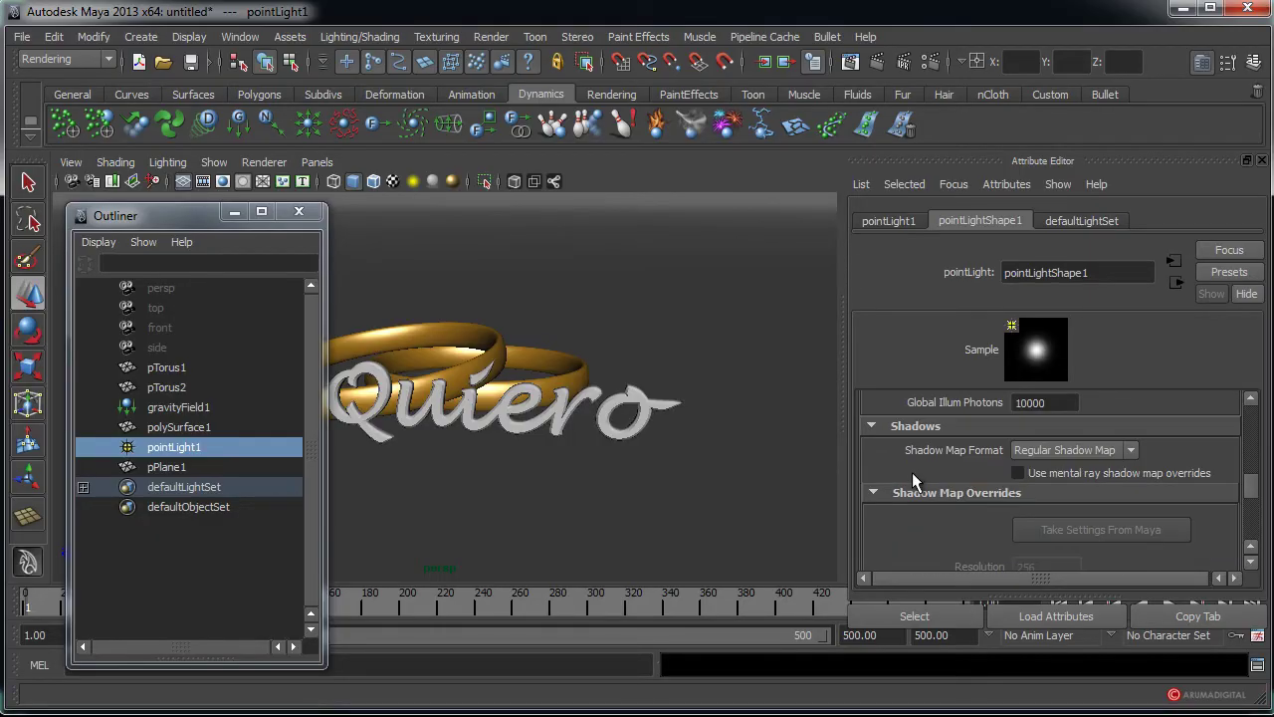
{"action": "scroll", "coordinate": [912, 474], "scroll_direction": "down", "scroll_amount": 3}
{"action": "scroll", "coordinate": [913, 473], "scroll_direction": "down", "scroll_amount": 4}
{"action": "scroll", "coordinate": [913, 473], "scroll_direction": "up", "scroll_amount": 2}
{"action": "scroll", "coordinate": [910, 473], "scroll_direction": "up", "scroll_amount": 5}
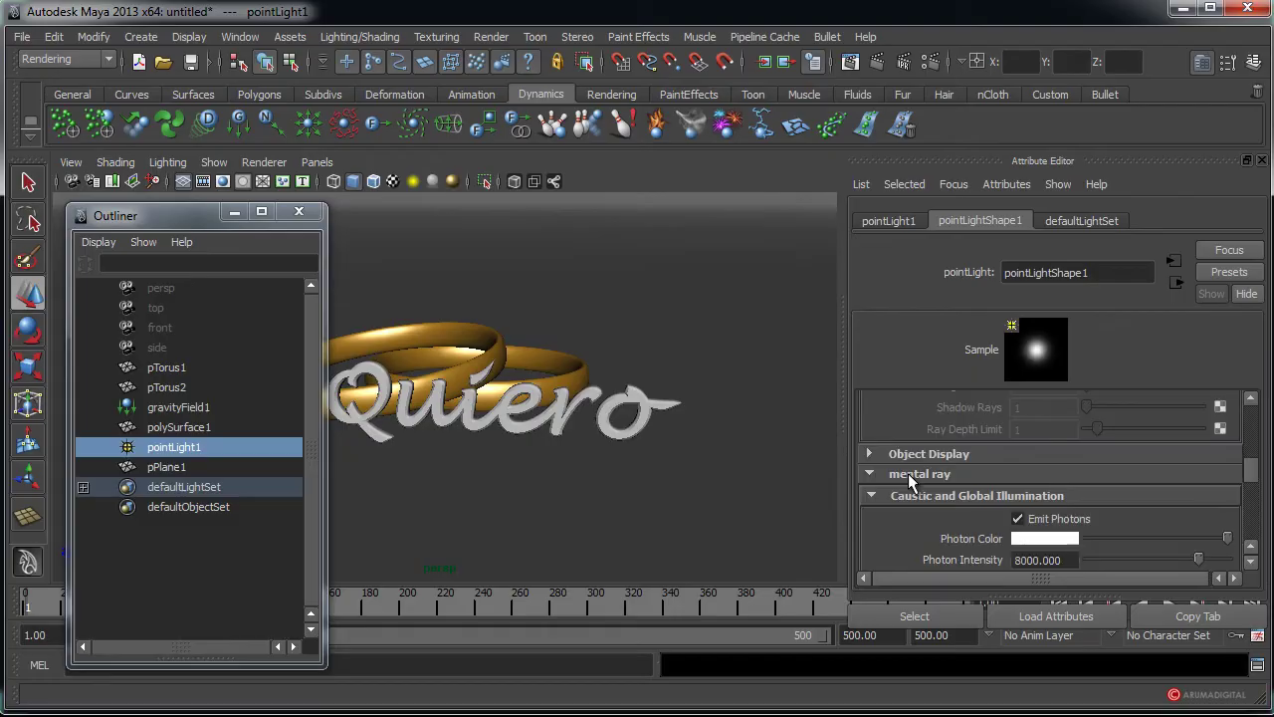
{"action": "scroll", "coordinate": [908, 478], "scroll_direction": "down", "scroll_amount": 1}
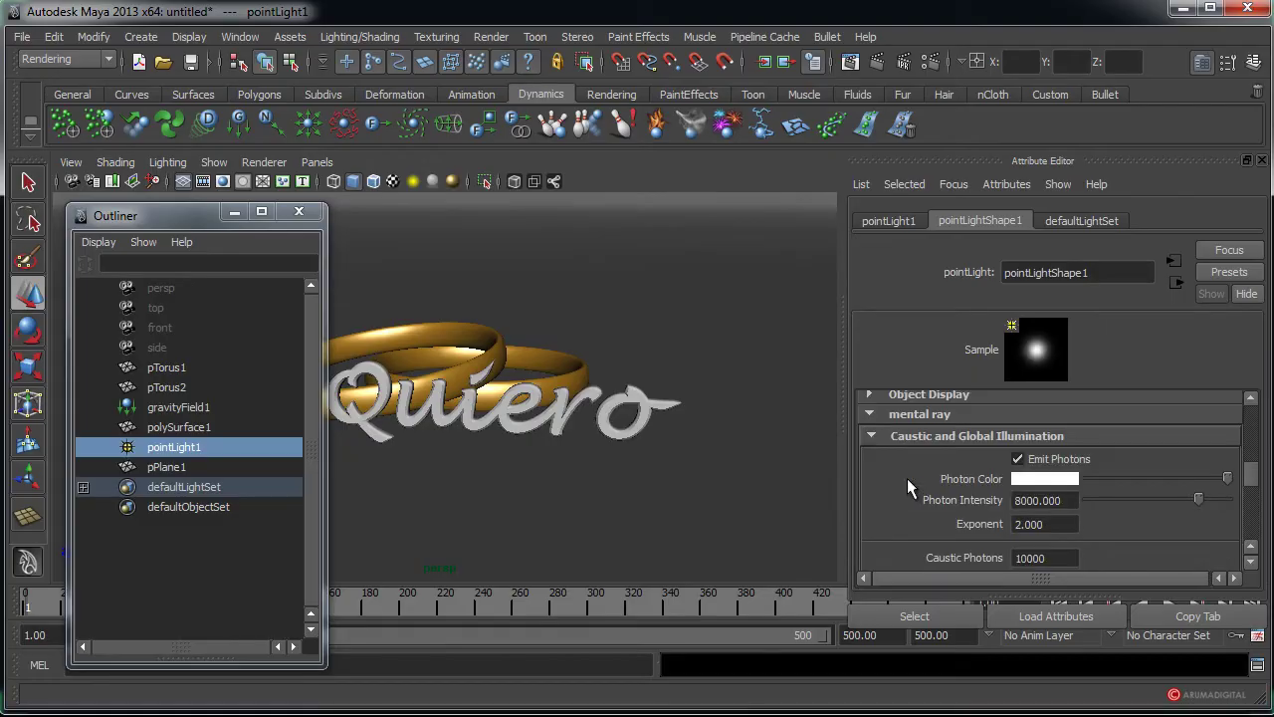
{"action": "left_click", "coordinate": [491, 37]}
{"action": "left_click", "coordinate": [503, 62]}
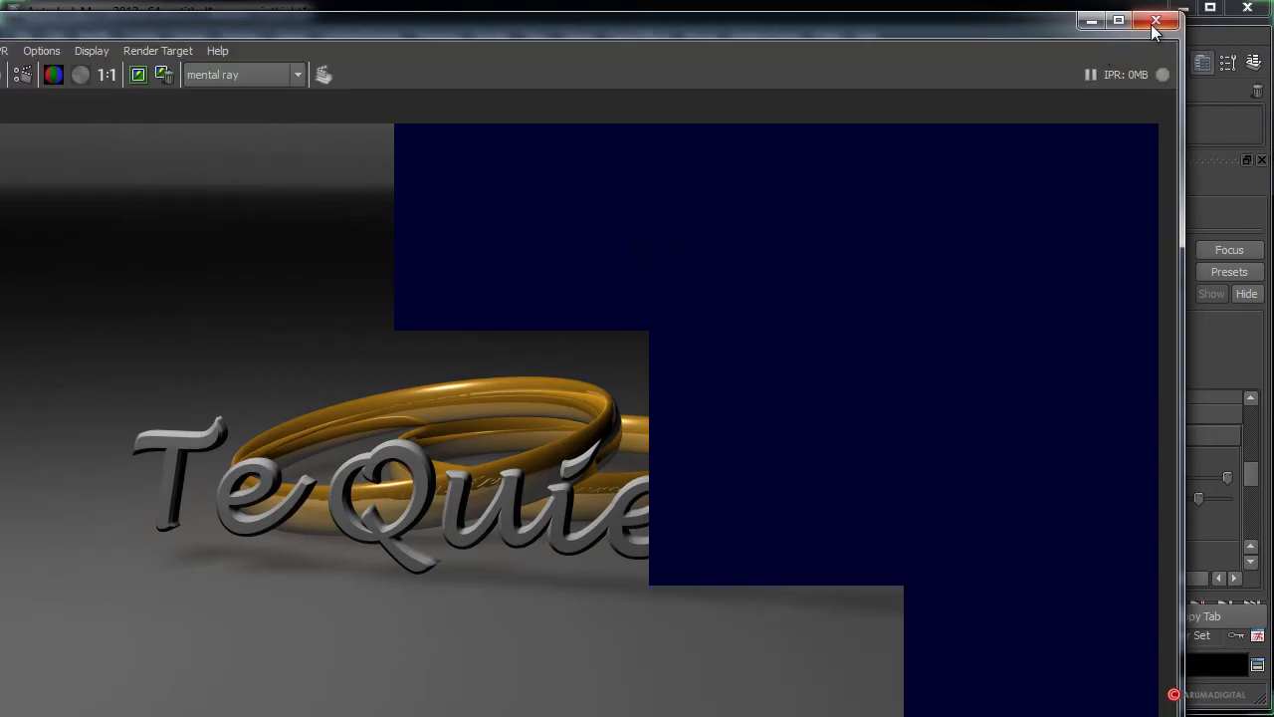
{"action": "left_click", "coordinate": [1154, 21]}
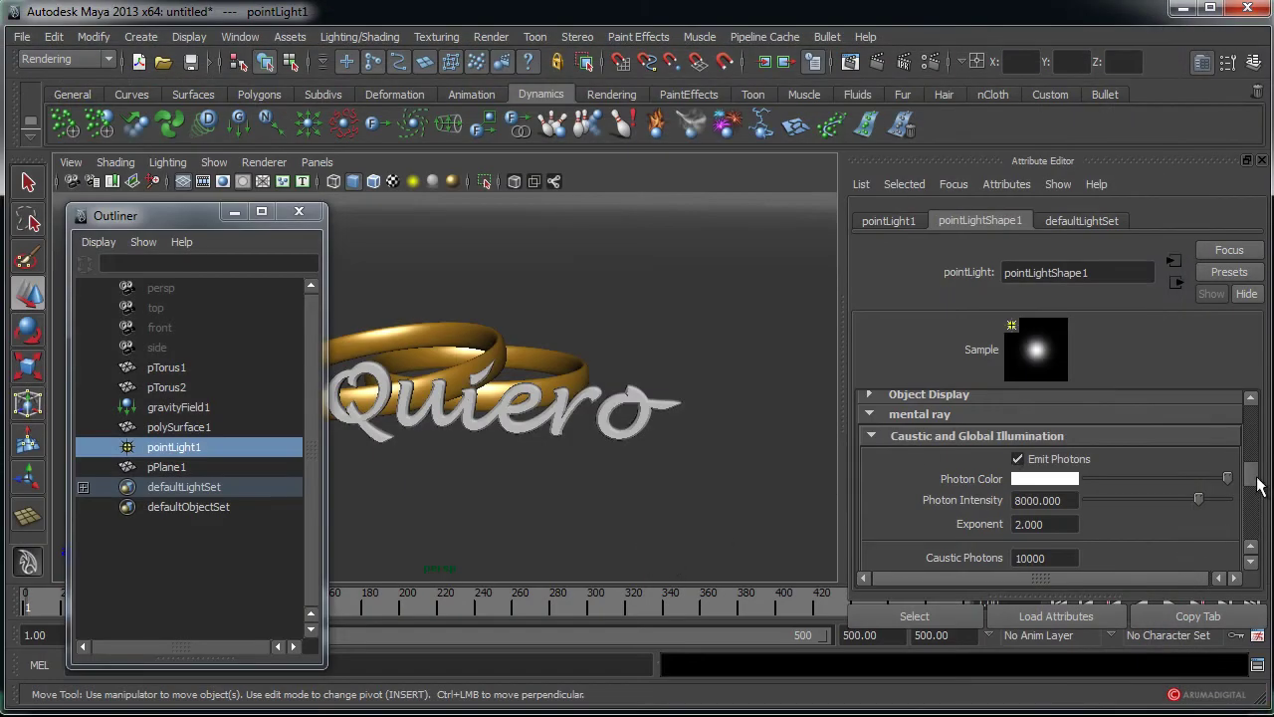
- Review pointLight1's caustic and global illumination photon counts and its mental ray shadow options
{"action": "scroll", "coordinate": [1257, 485], "scroll_direction": "down", "scroll_amount": 3}
{"action": "scroll", "coordinate": [1258, 485], "scroll_direction": "up", "scroll_amount": 3}
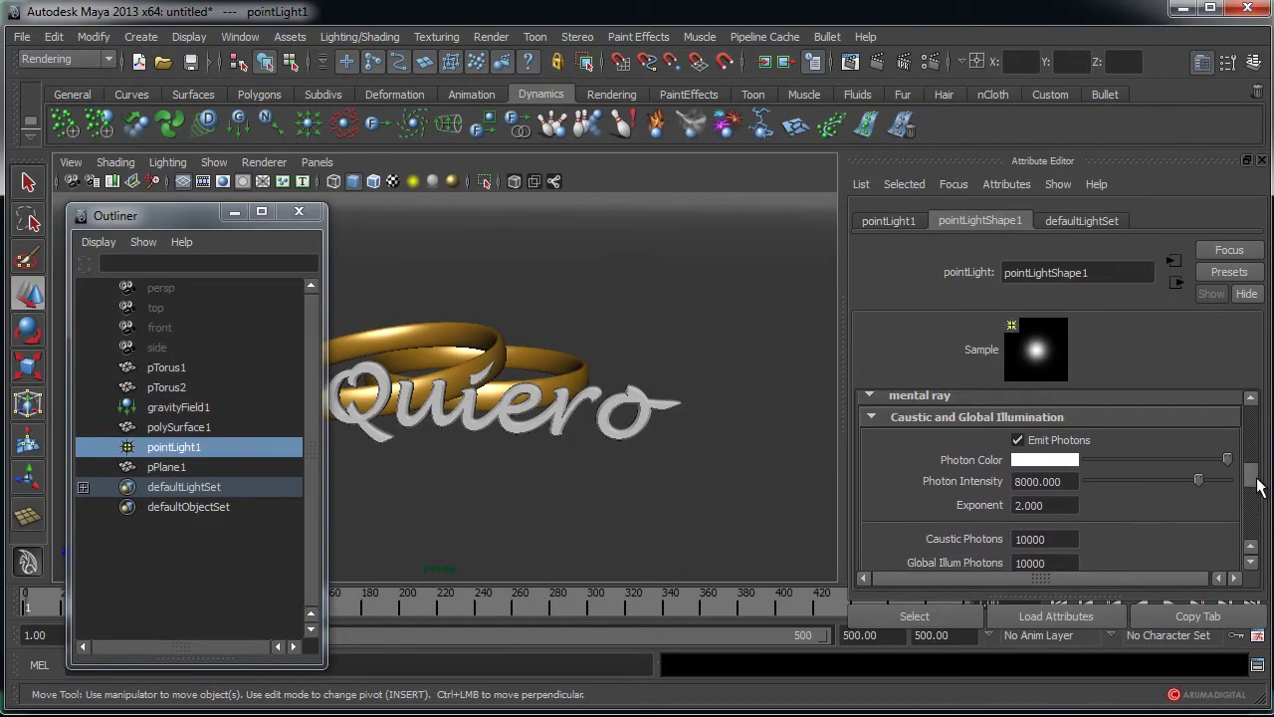
{"action": "scroll", "coordinate": [1258, 485], "scroll_direction": "down", "scroll_amount": 1}
{"action": "scroll", "coordinate": [1258, 489], "scroll_direction": "down", "scroll_amount": 1}
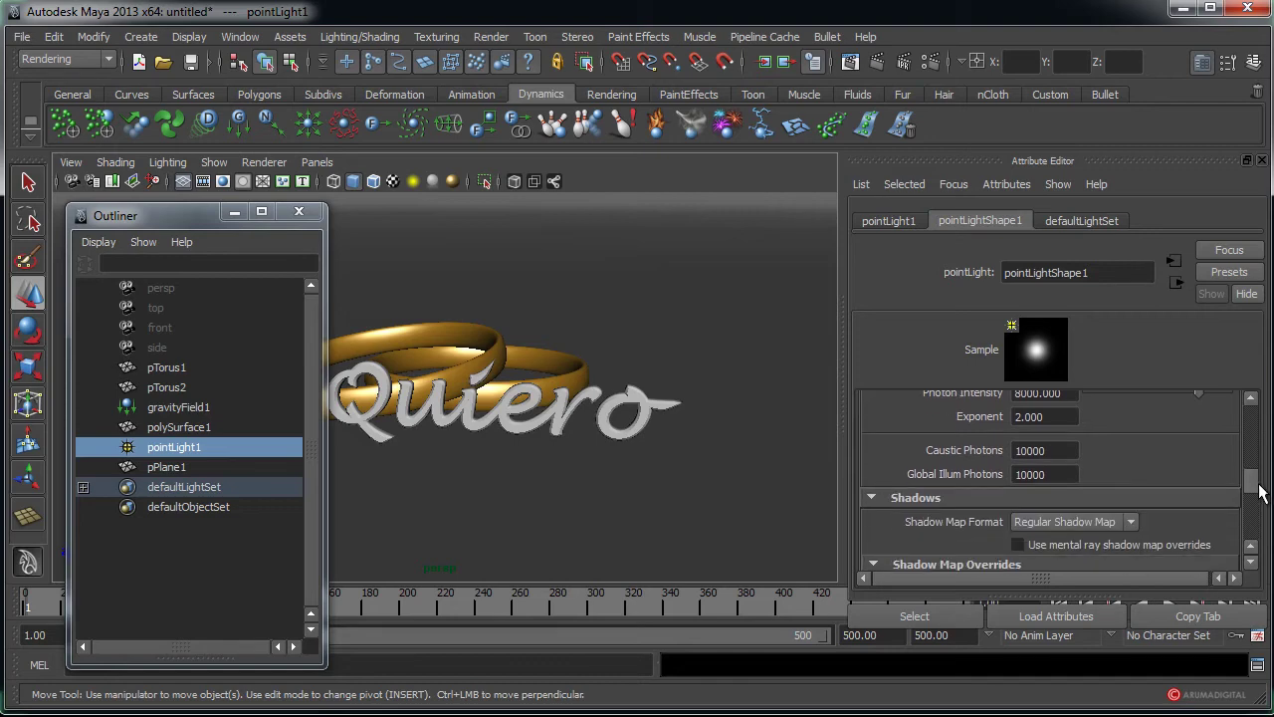
{"action": "scroll", "coordinate": [1259, 491], "scroll_direction": "down", "scroll_amount": 1}
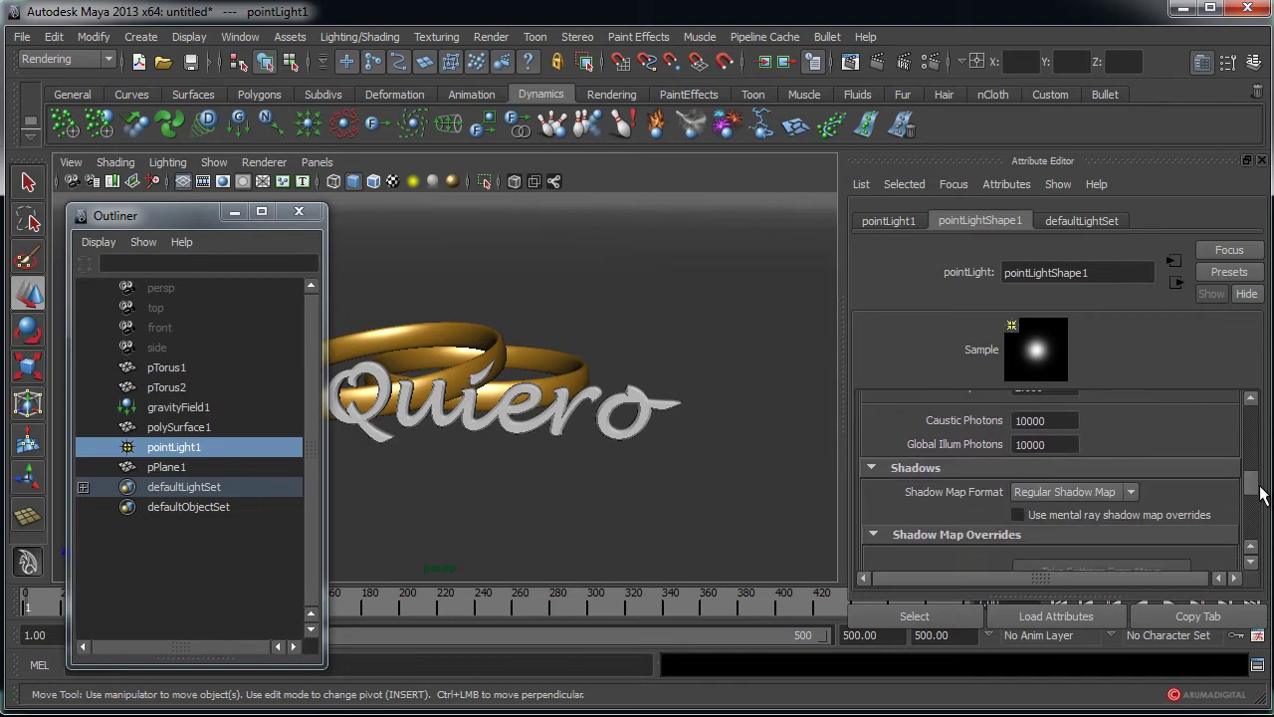
- Close the Outliner, switch to the four-view layout and create a second point light
{"action": "left_click", "coordinate": [298, 212]}
{"action": "key", "text": "space"}
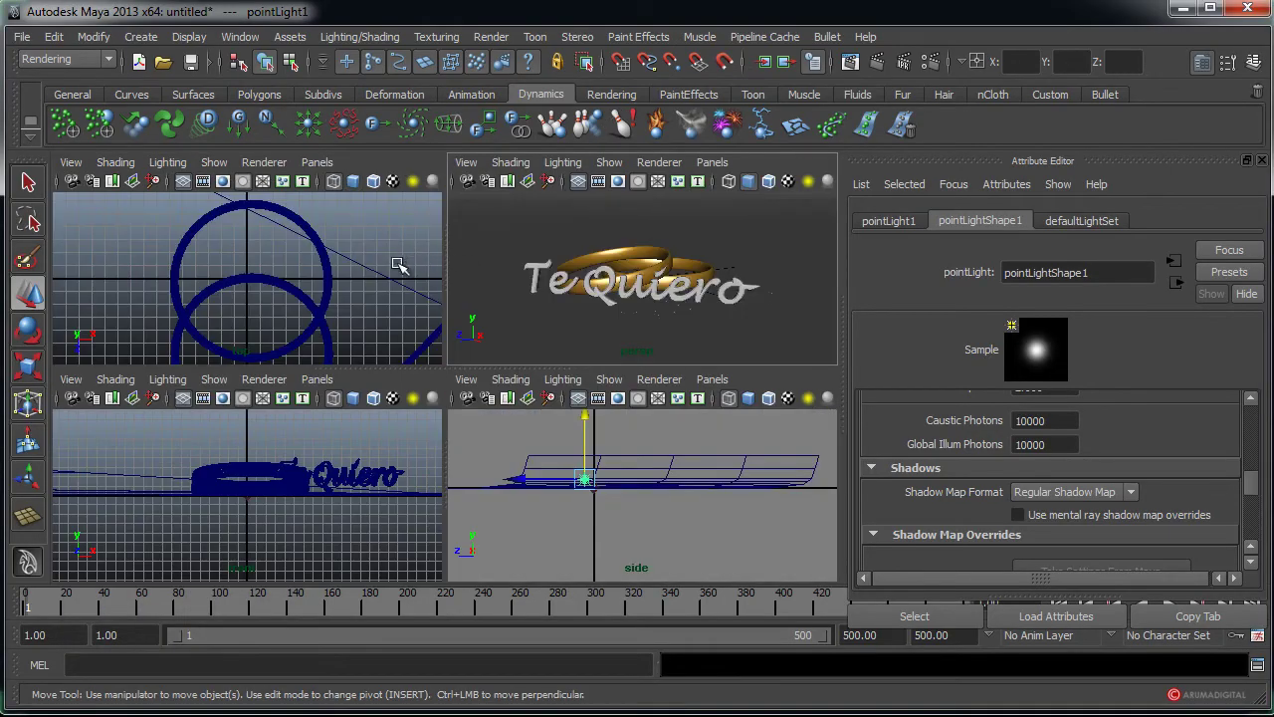
{"action": "right_click_drag", "start_coordinate": [395, 275], "coordinate": [140, 274], "text": "alt"}
{"action": "middle_click_drag", "start_coordinate": [142, 252], "coordinate": [162, 256], "text": "alt"}
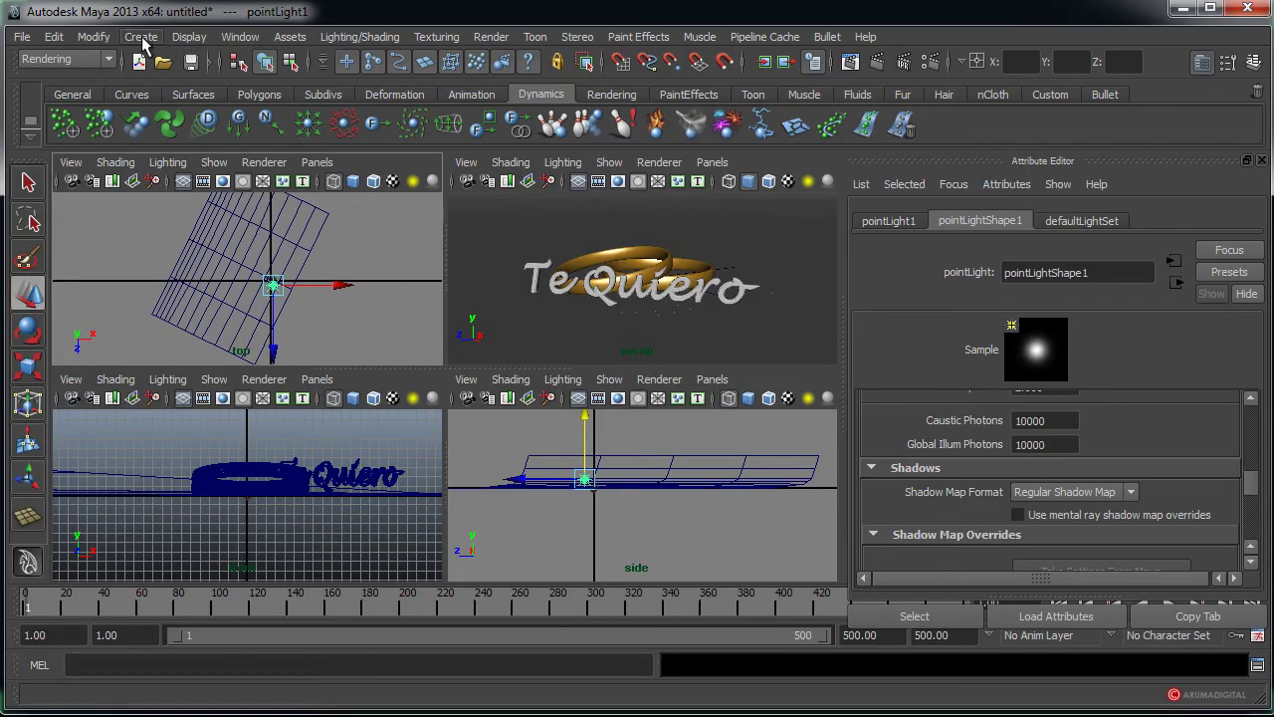
{"action": "left_click", "coordinate": [142, 37]}
{"action": "mouse_move", "coordinate": [170, 142]}
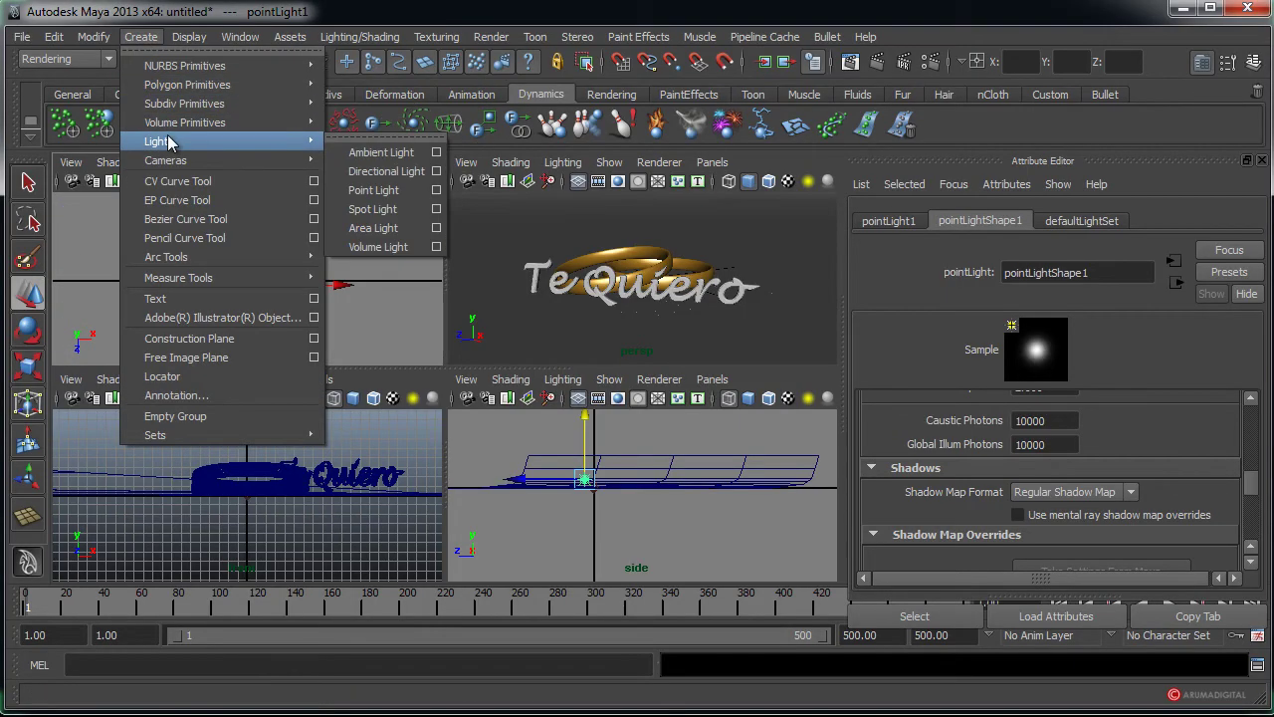
{"action": "left_click", "coordinate": [377, 190]}
- Raise the new point light and move it back over the curved backdrop, and set its intensity to 0.336
{"action": "left_click_drag", "start_coordinate": [244, 448], "coordinate": [246, 393]}
{"action": "left_click_drag", "start_coordinate": [328, 280], "coordinate": [267, 280]}
{"action": "left_click_drag", "start_coordinate": [213, 346], "coordinate": [219, 317]}
{"action": "left_click_drag", "start_coordinate": [652, 420], "coordinate": [659, 381]}
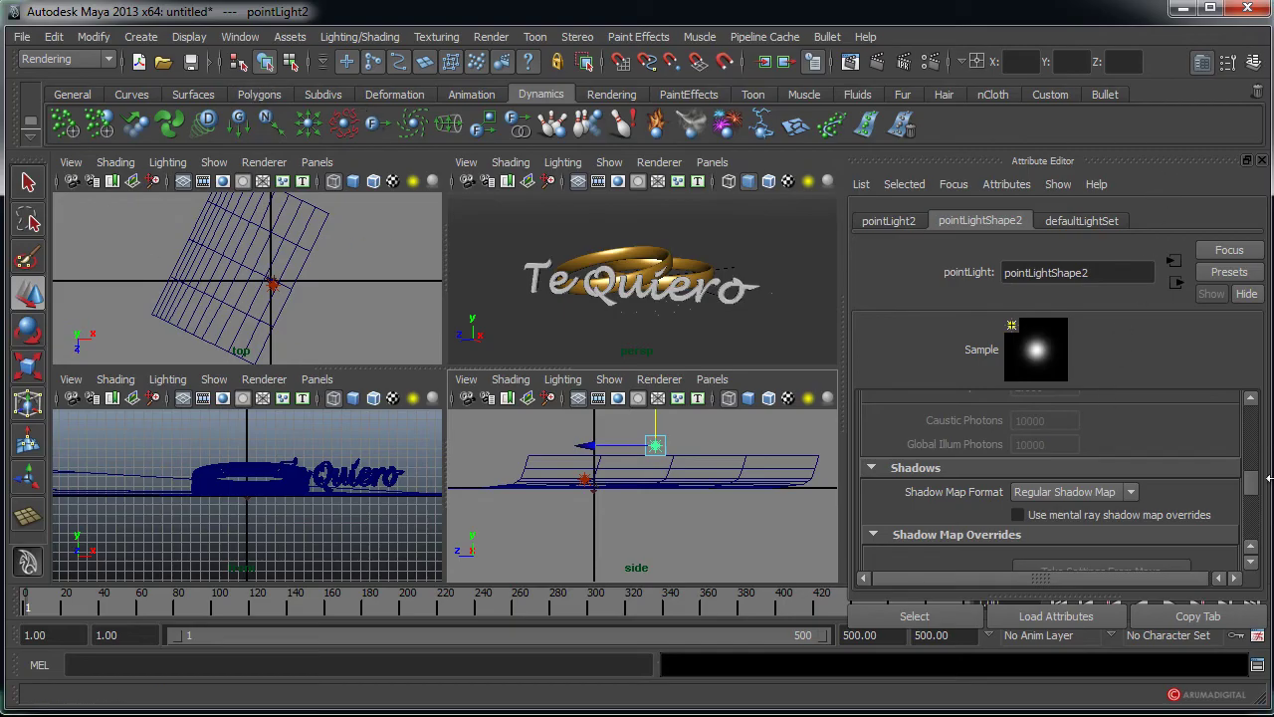
{"action": "left_click_drag", "start_coordinate": [1253, 485], "coordinate": [1258, 413]}
{"action": "left_click_drag", "start_coordinate": [1099, 475], "coordinate": [1086, 472]}
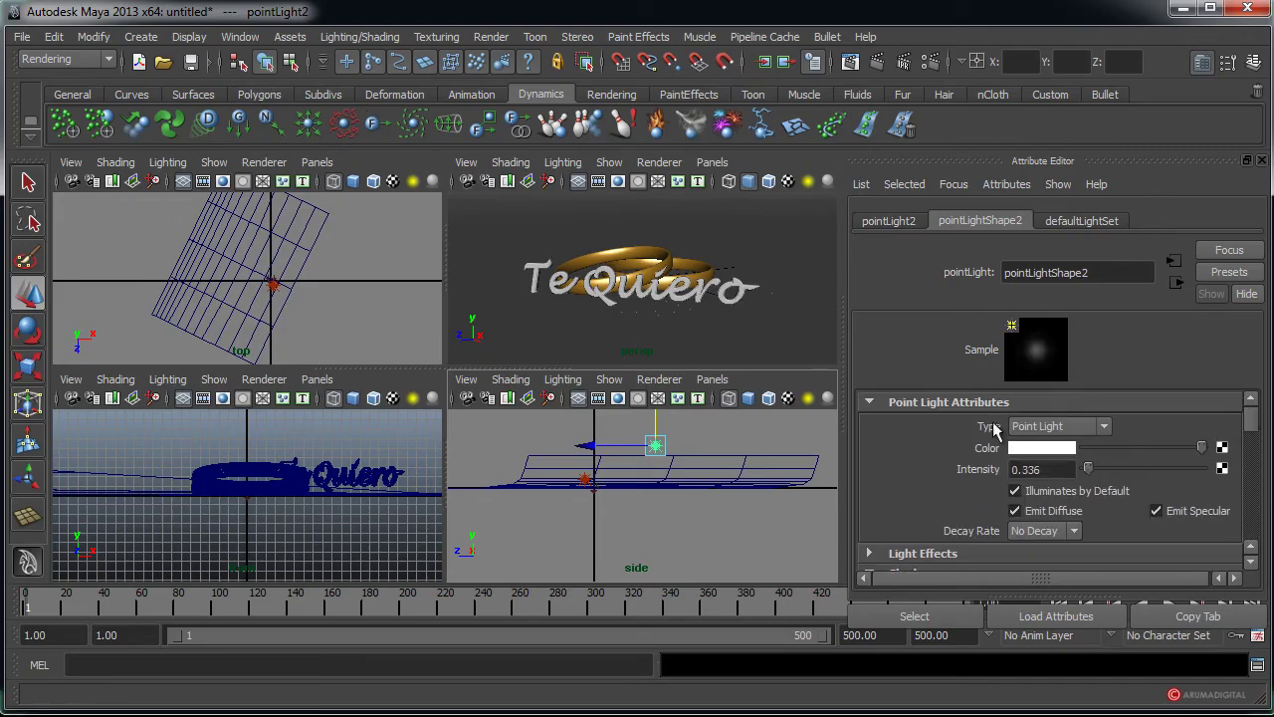
- Select the backdrop plane and assign the lambert2 material to it from the Hypershade
{"action": "left_click_drag", "start_coordinate": [117, 488], "coordinate": [174, 505]}
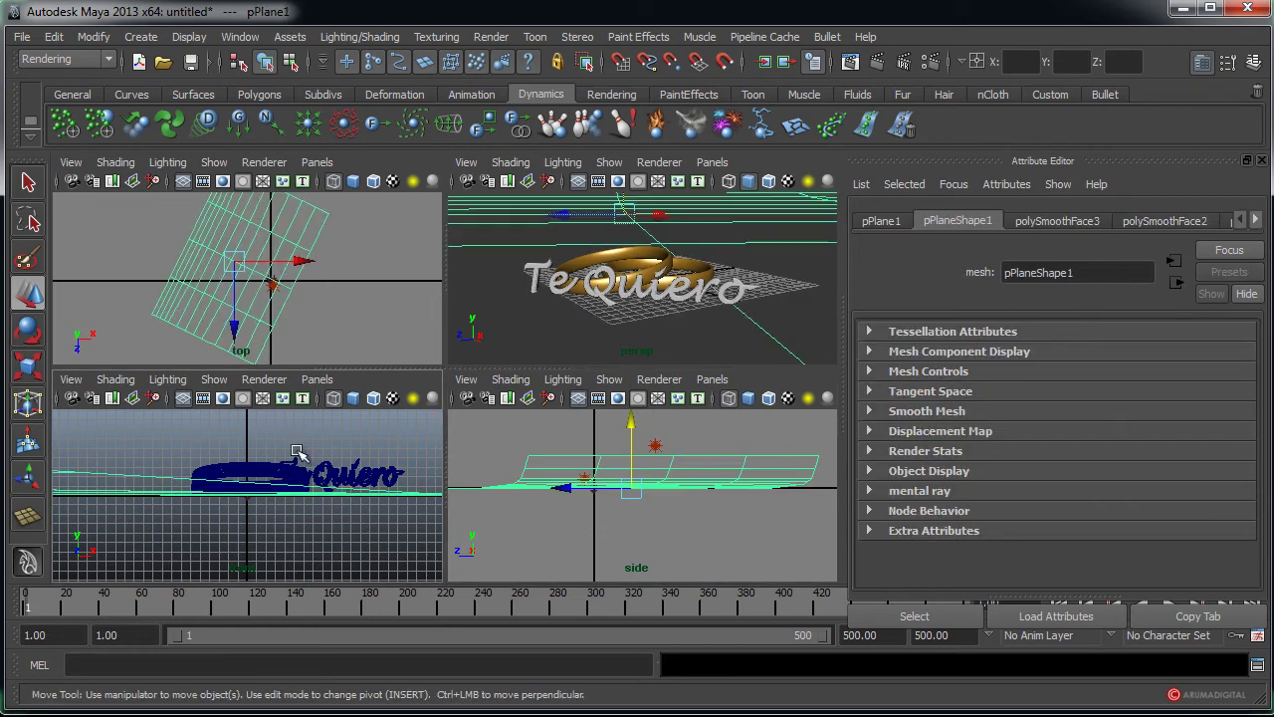
{"action": "left_click", "coordinate": [256, 38]}
{"action": "mouse_move", "coordinate": [279, 85]}
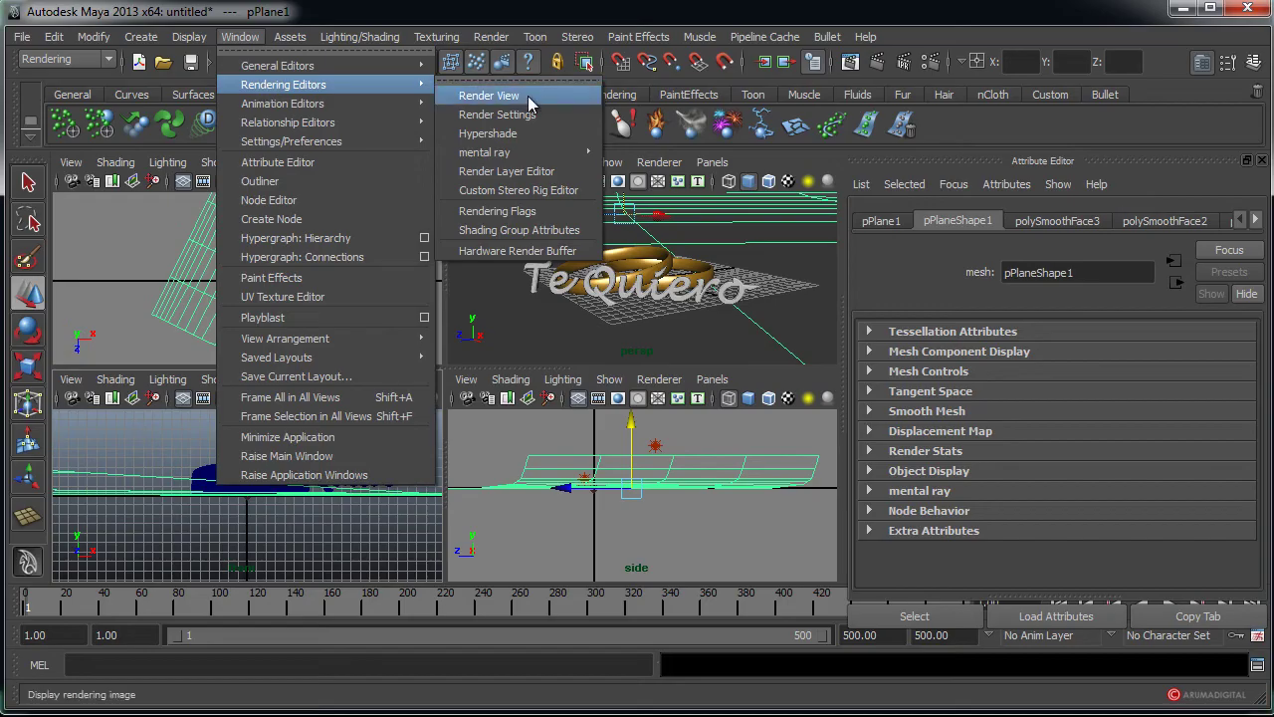
{"action": "left_click", "coordinate": [538, 133]}
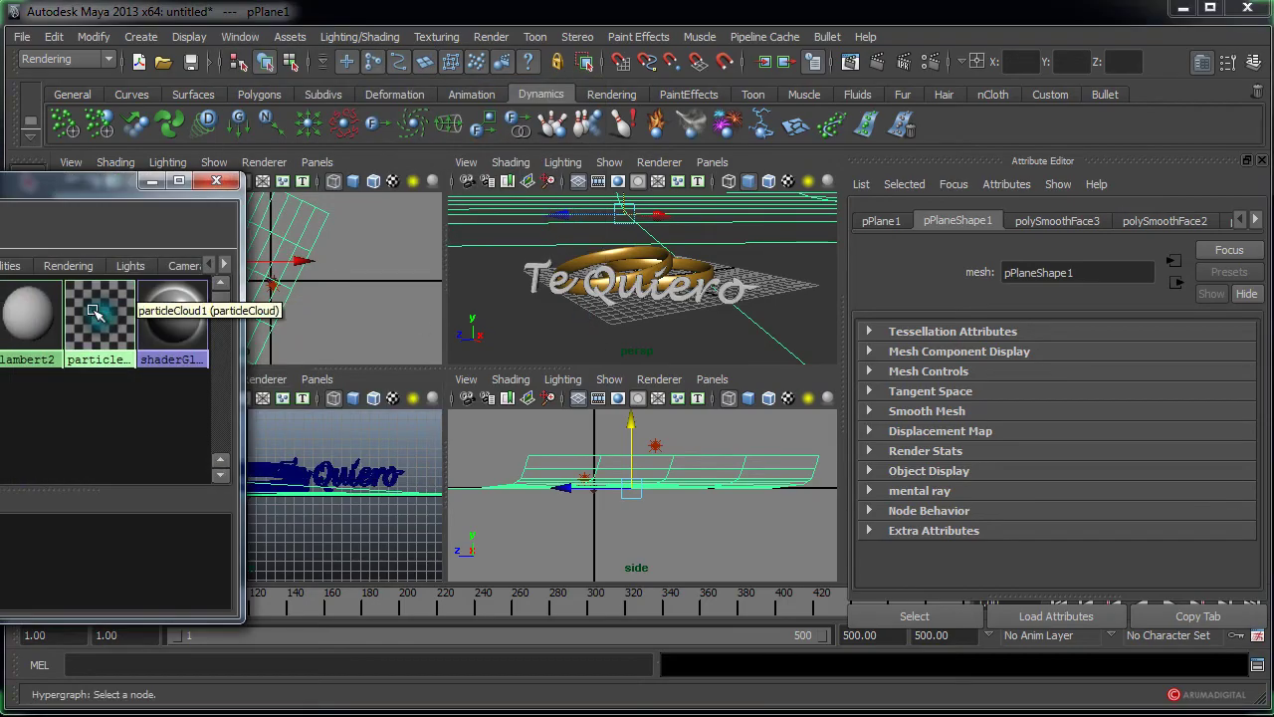
{"action": "middle_click_drag", "start_coordinate": [30, 317], "coordinate": [291, 221]}
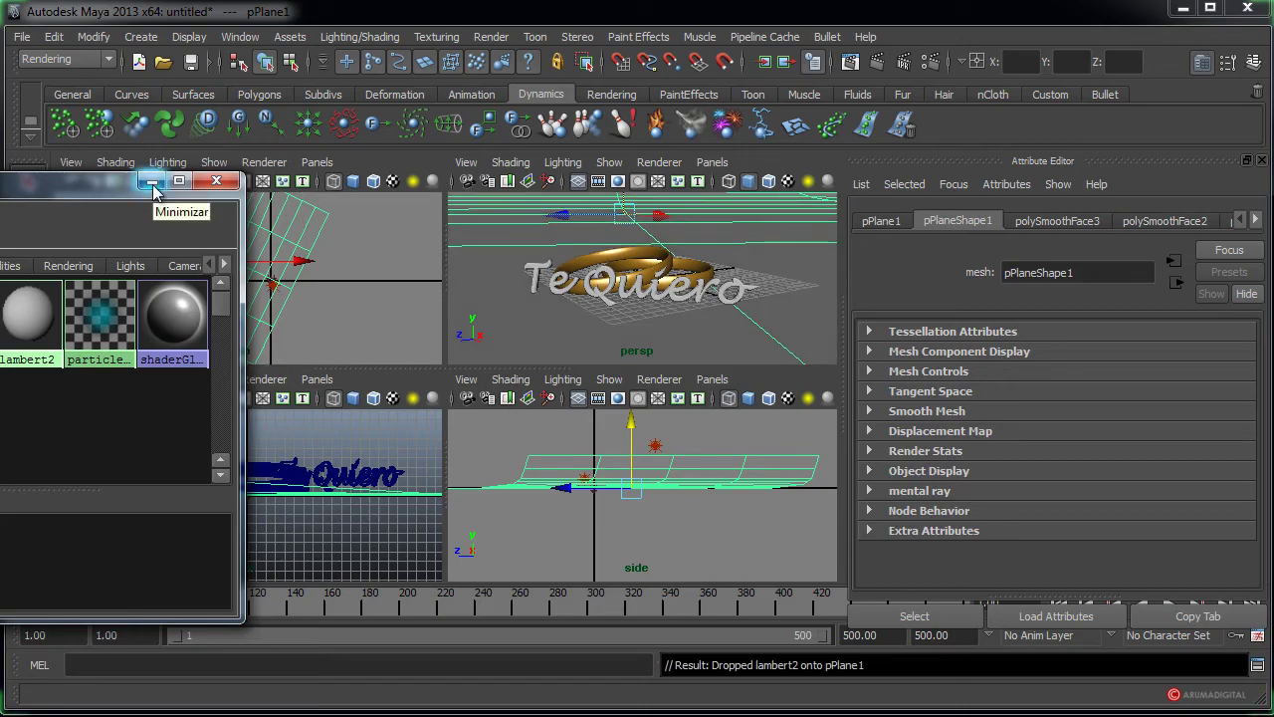
{"action": "left_click_drag", "start_coordinate": [50, 189], "coordinate": [18, 159]}
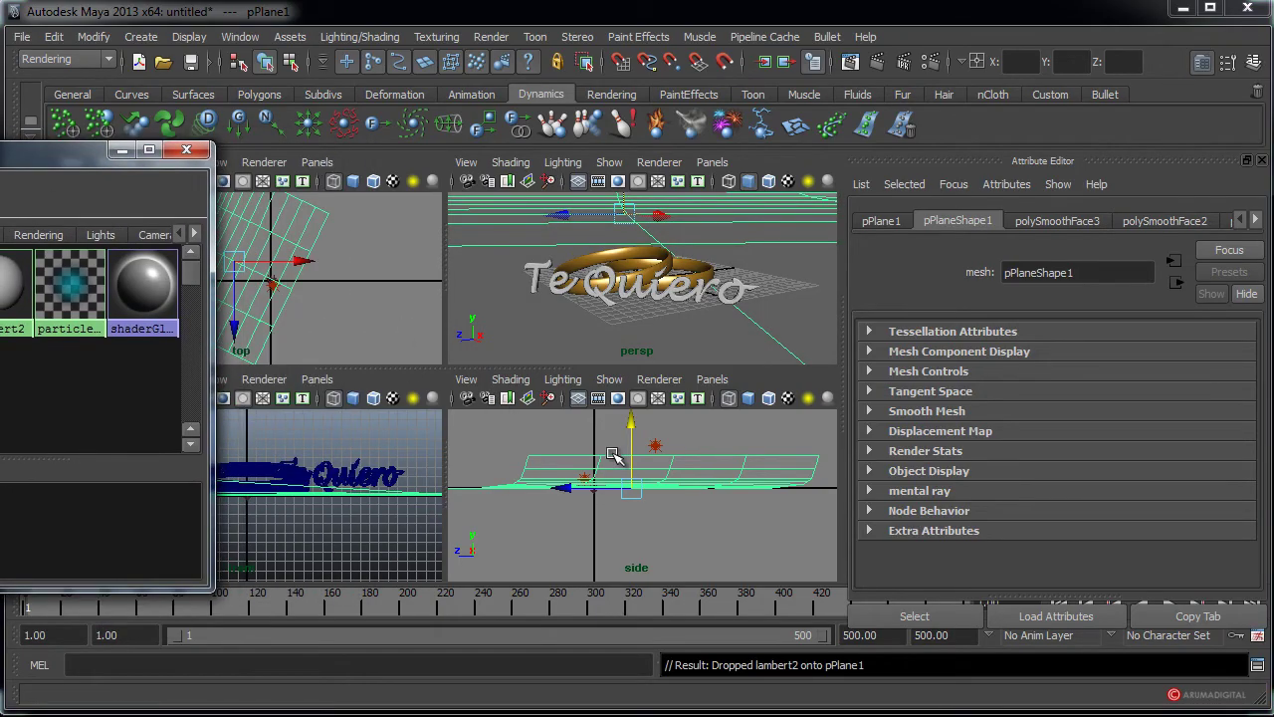
- Assign a new Lambert material with white color to the Te Quiero text and return to the single perspective view
{"action": "left_click", "coordinate": [630, 290]}
{"action": "right_click_drag", "start_coordinate": [637, 289], "coordinate": [635, 573]}
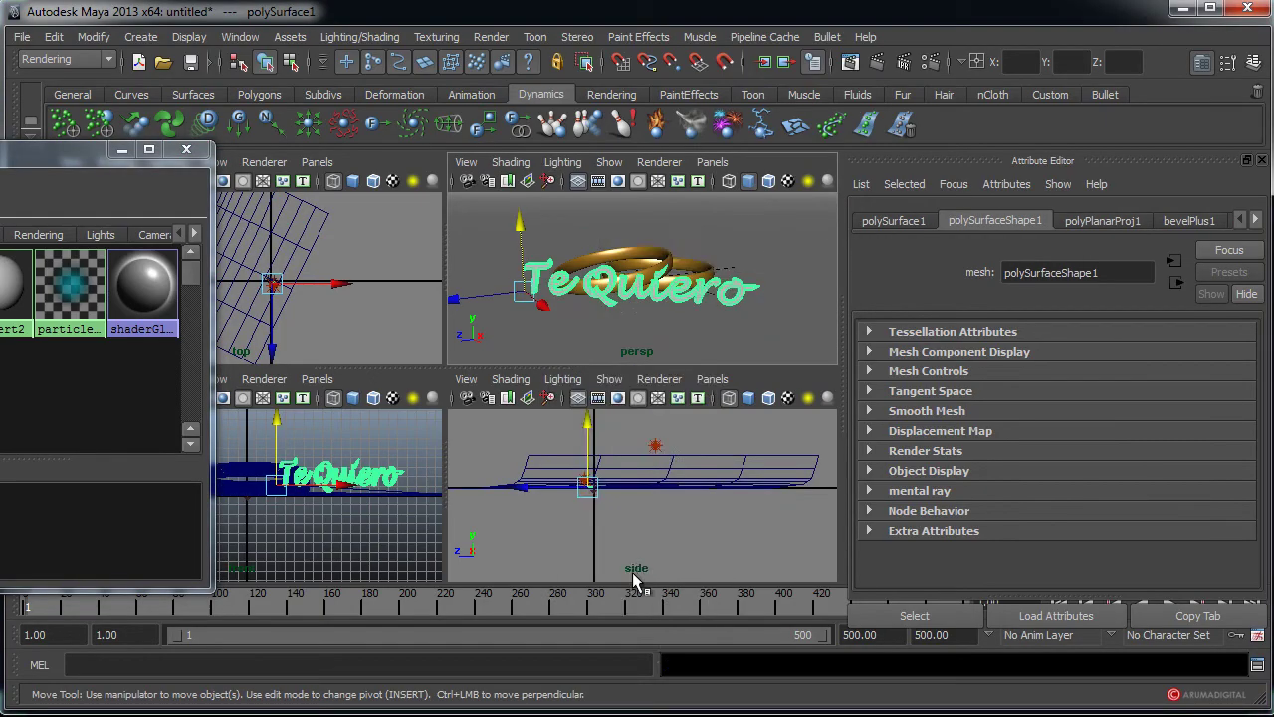
{"action": "left_click", "coordinate": [717, 204]}
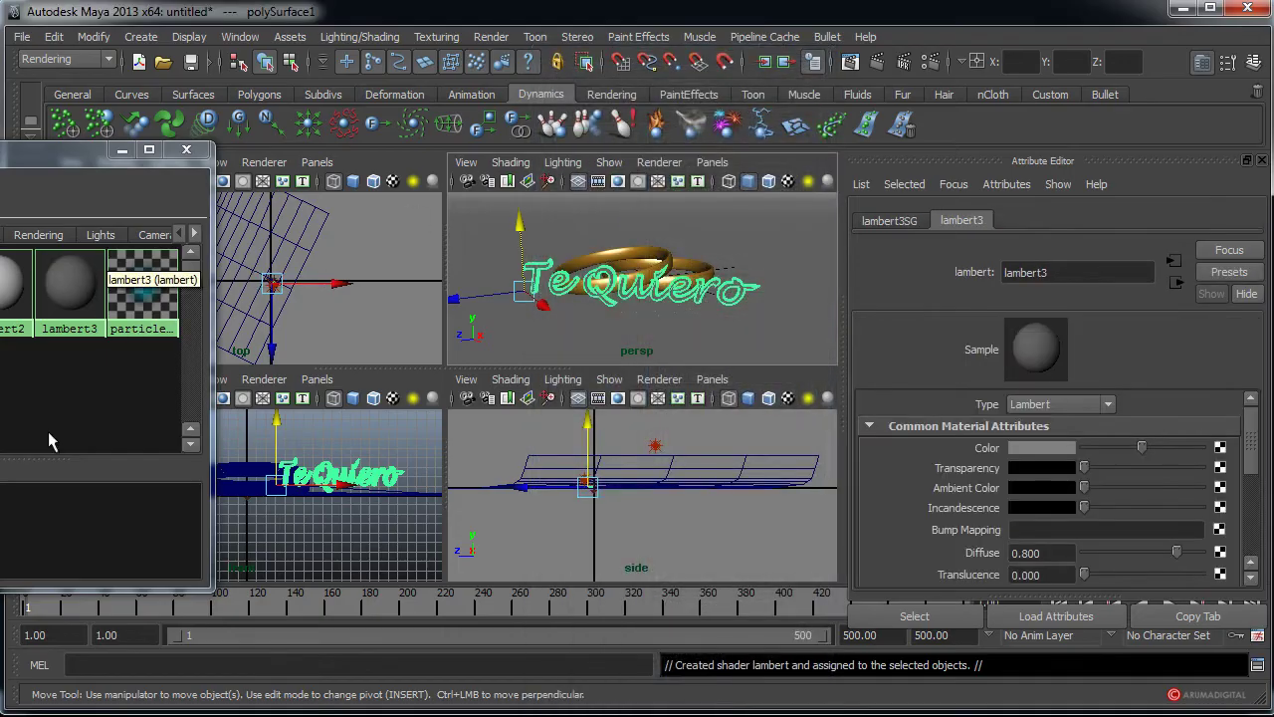
{"action": "left_click_drag", "start_coordinate": [1143, 454], "coordinate": [1201, 453]}
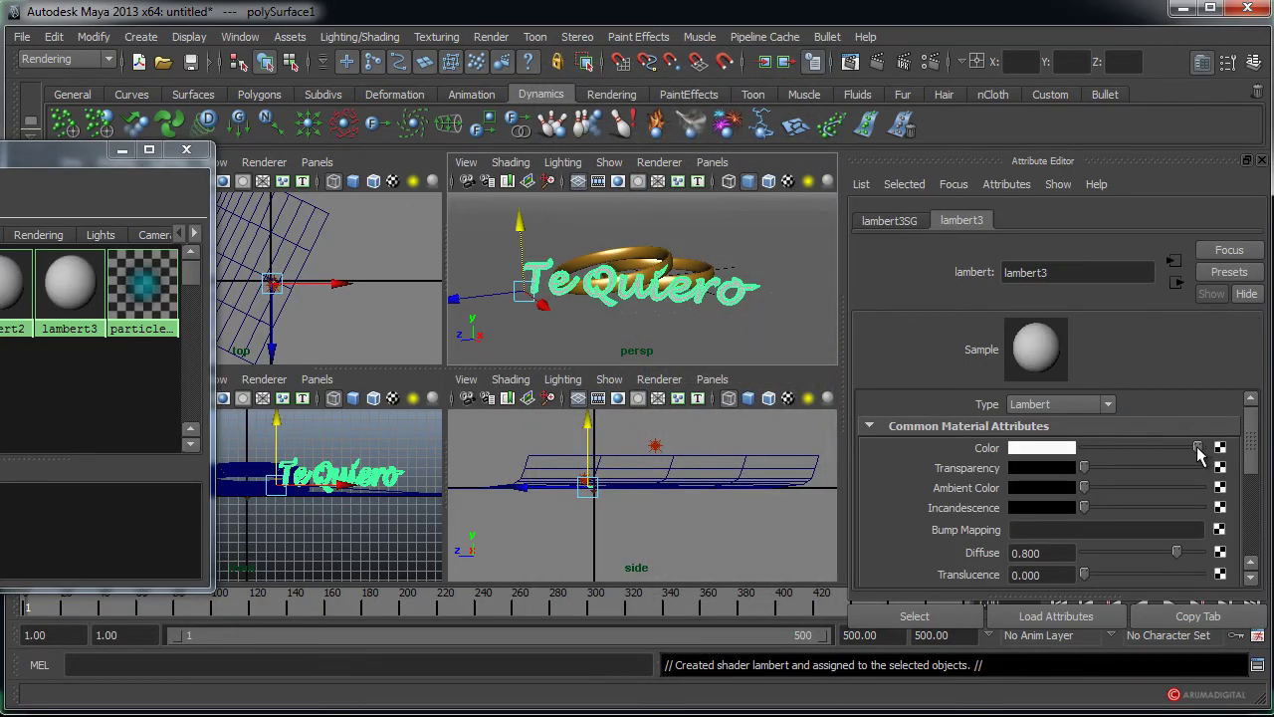
{"action": "left_click", "coordinate": [123, 151]}
{"action": "left_click", "coordinate": [723, 203]}
{"action": "key", "text": "space"}
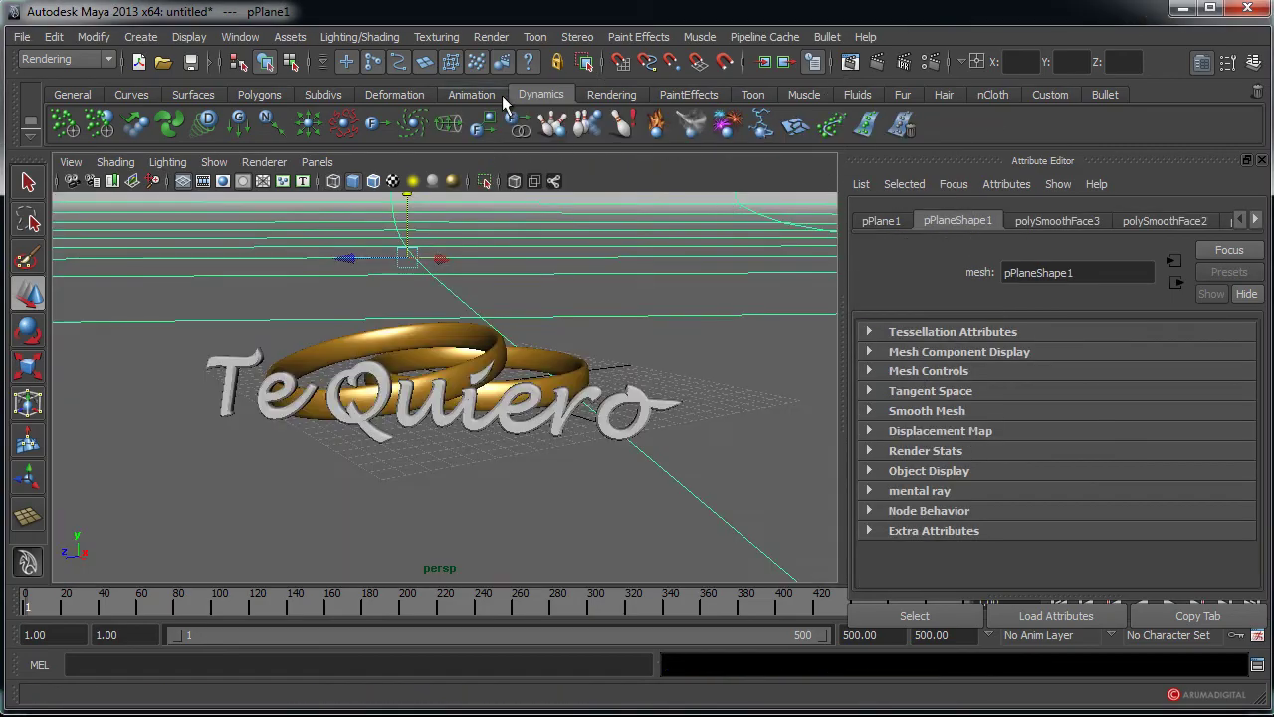
{"action": "left_click", "coordinate": [491, 37]}
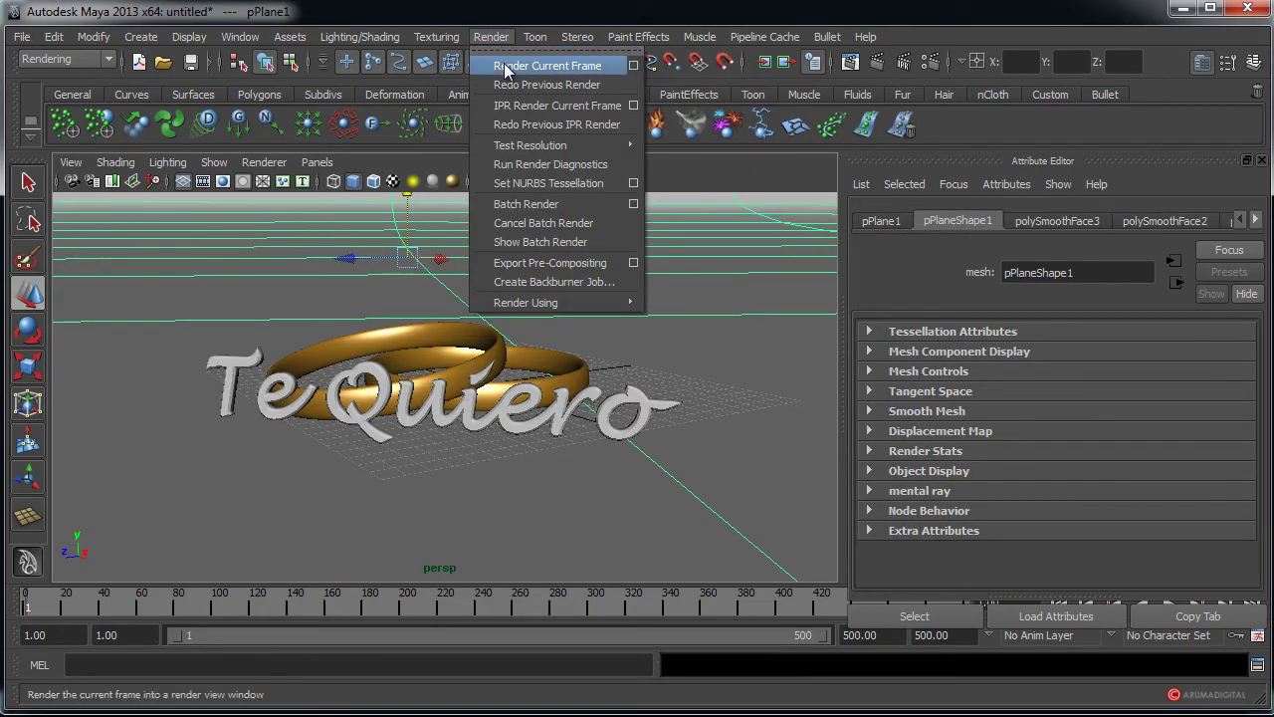
{"action": "left_click", "coordinate": [508, 61]}
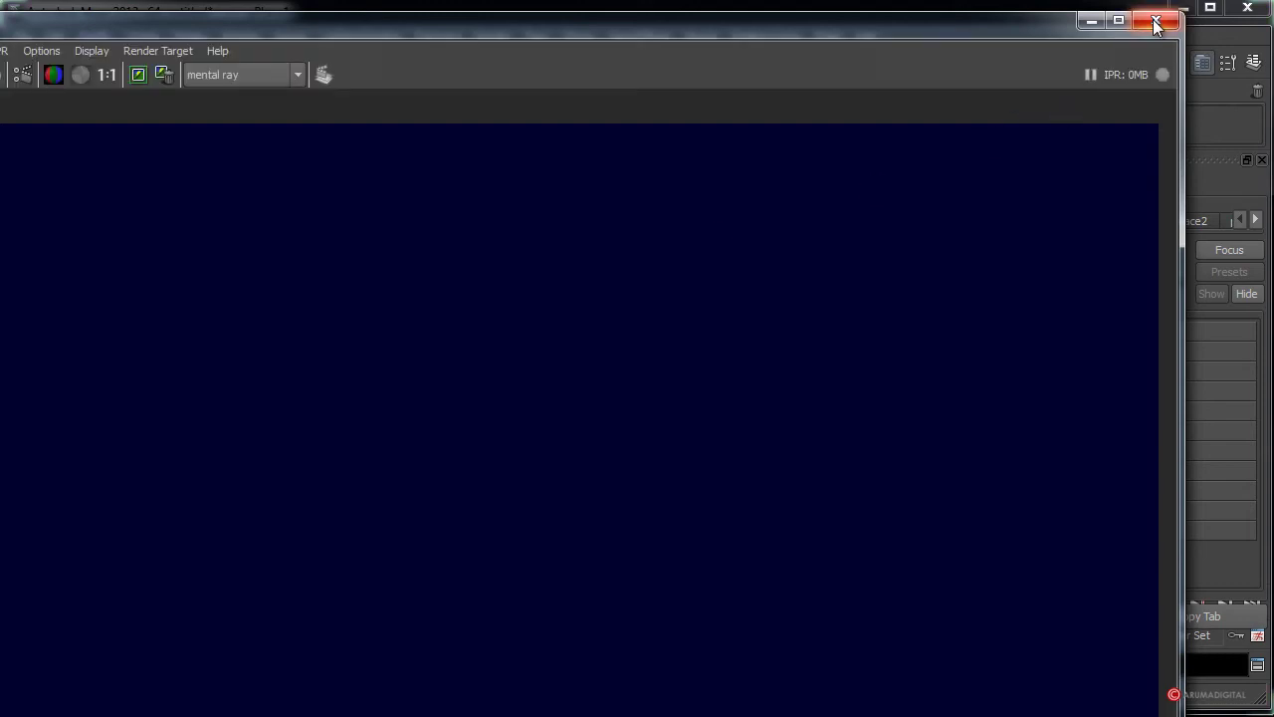
{"action": "left_click", "coordinate": [1155, 22]}
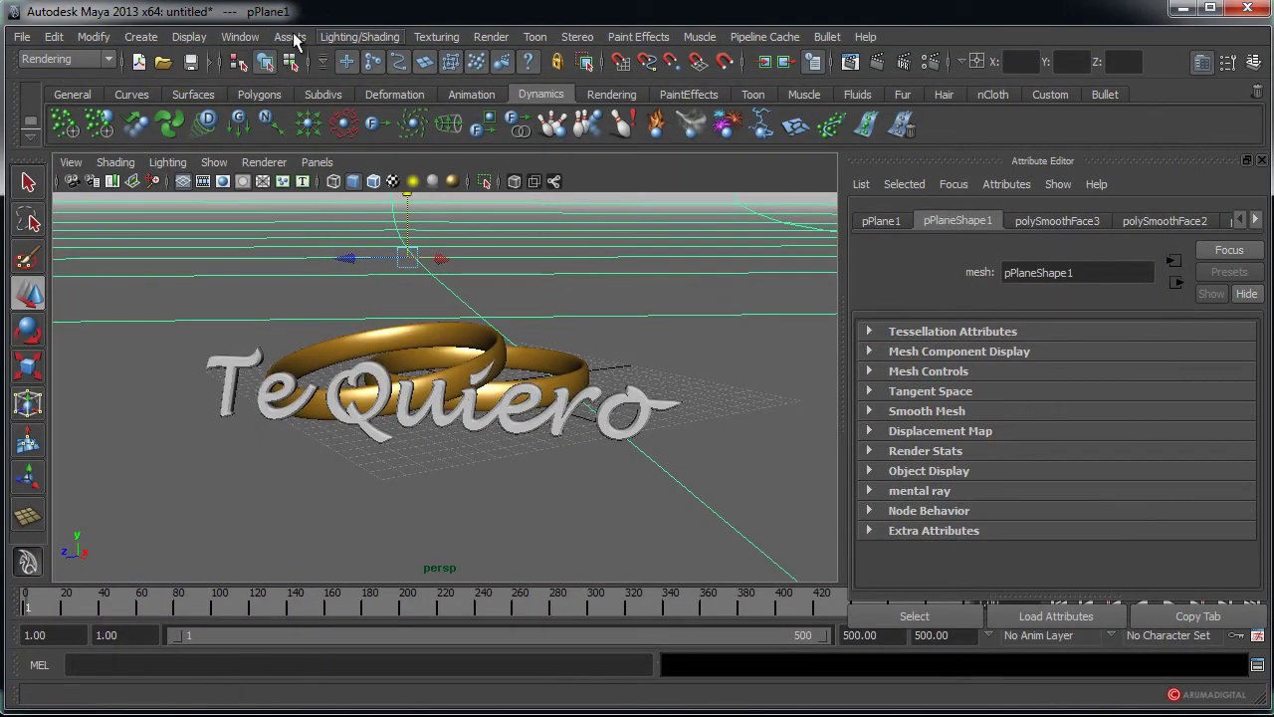
- Set the anti-aliasing Max Sample Level to 1 in mental ray's quality settings and render the current frame
{"action": "left_click", "coordinate": [240, 37]}
{"action": "mouse_move", "coordinate": [267, 86]}
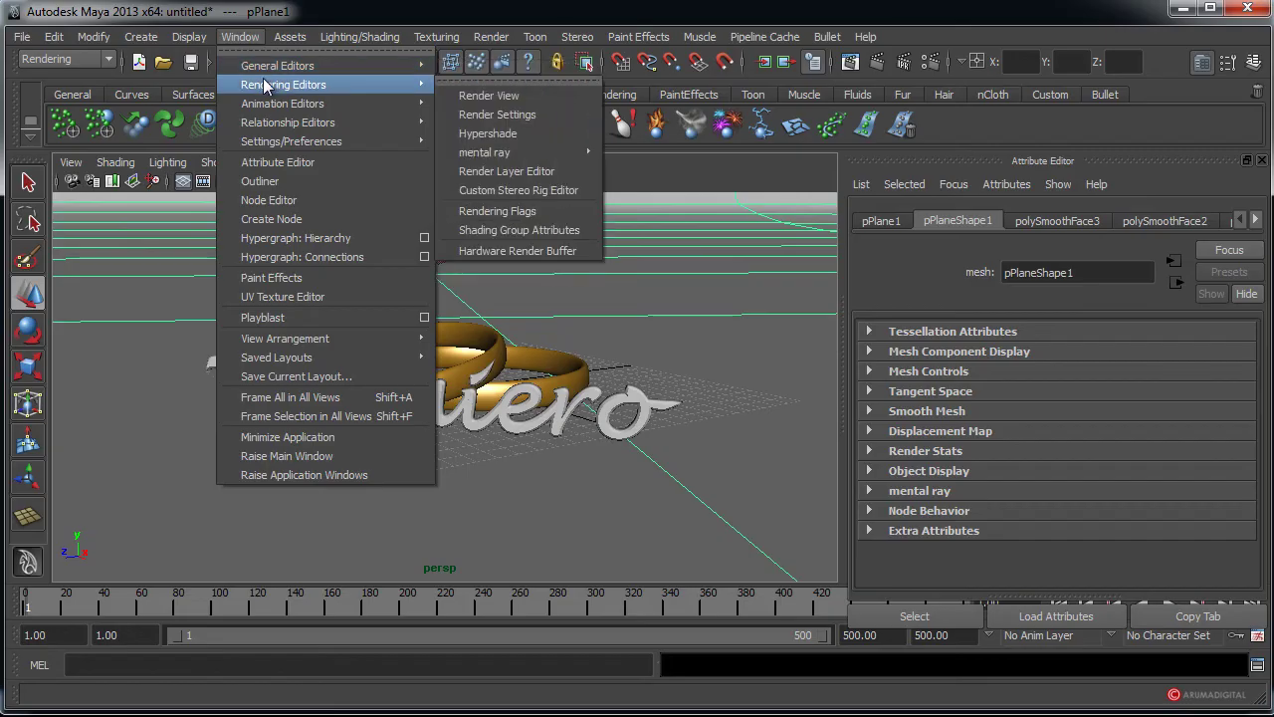
{"action": "left_click", "coordinate": [494, 117]}
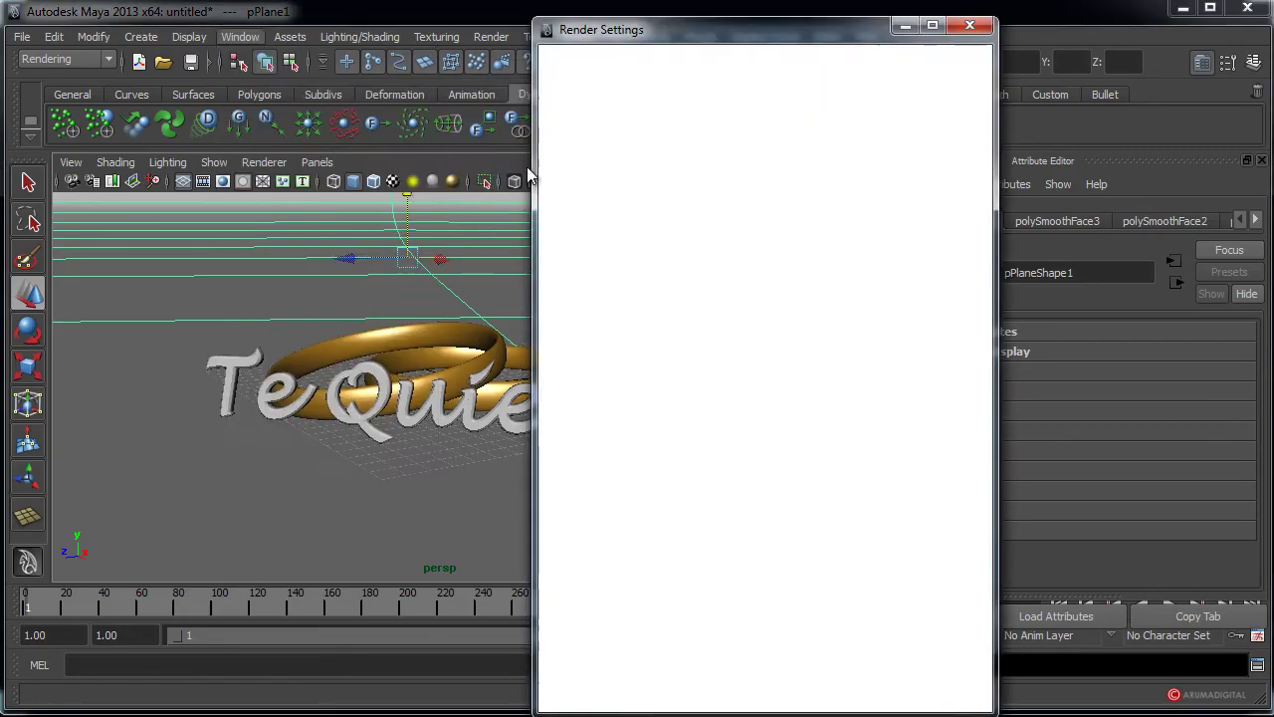
{"action": "left_click", "coordinate": [770, 135]}
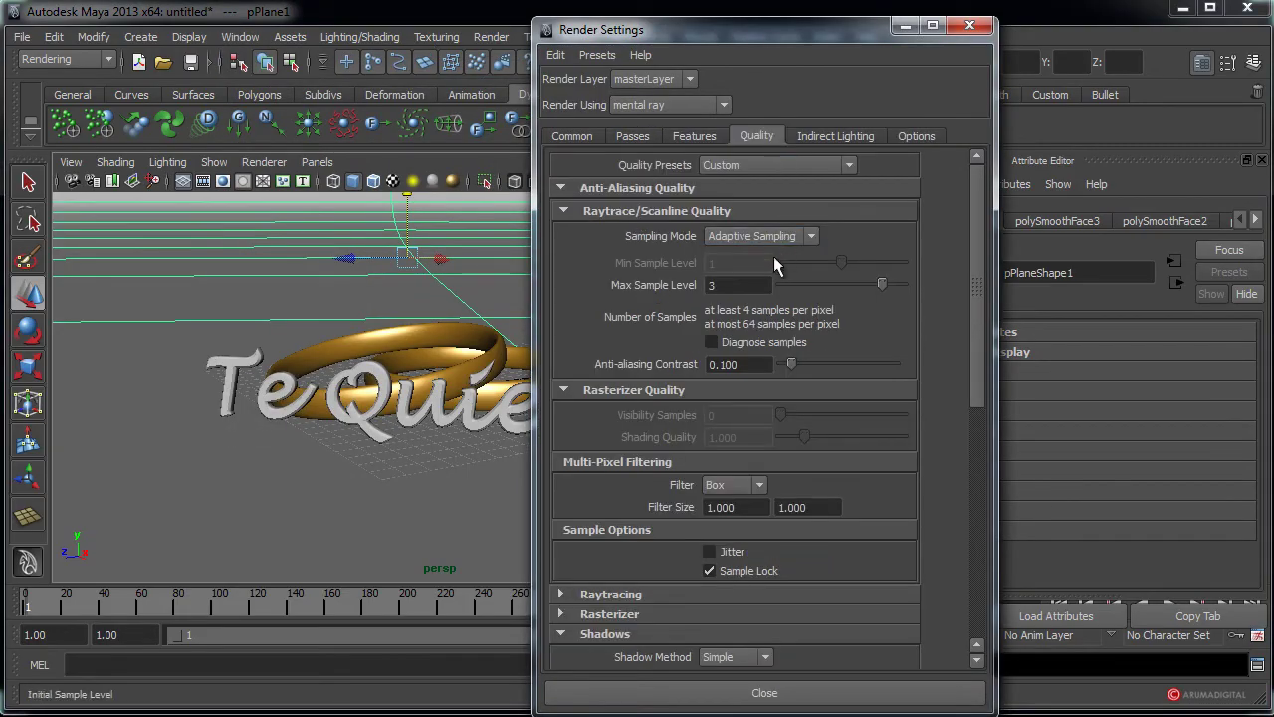
{"action": "left_click", "coordinate": [737, 285]}
{"action": "type", "text": "1"}
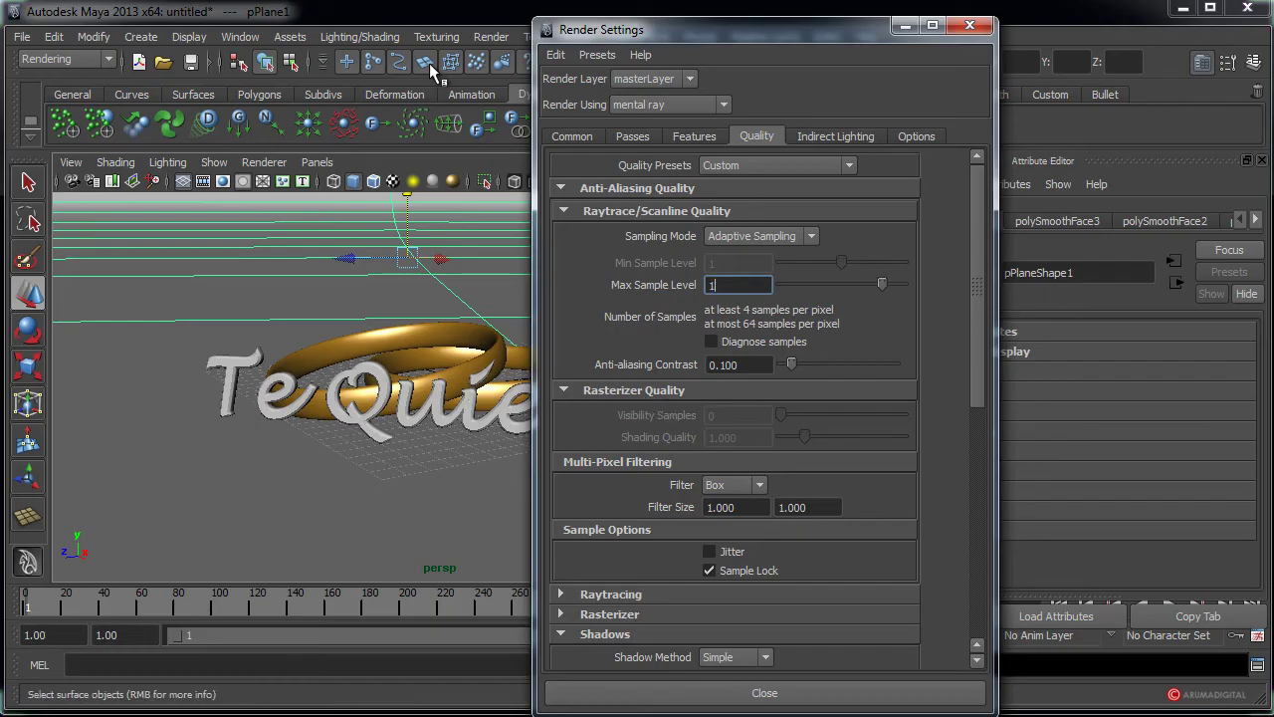
{"action": "left_click", "coordinate": [491, 37]}
{"action": "left_click", "coordinate": [514, 70]}
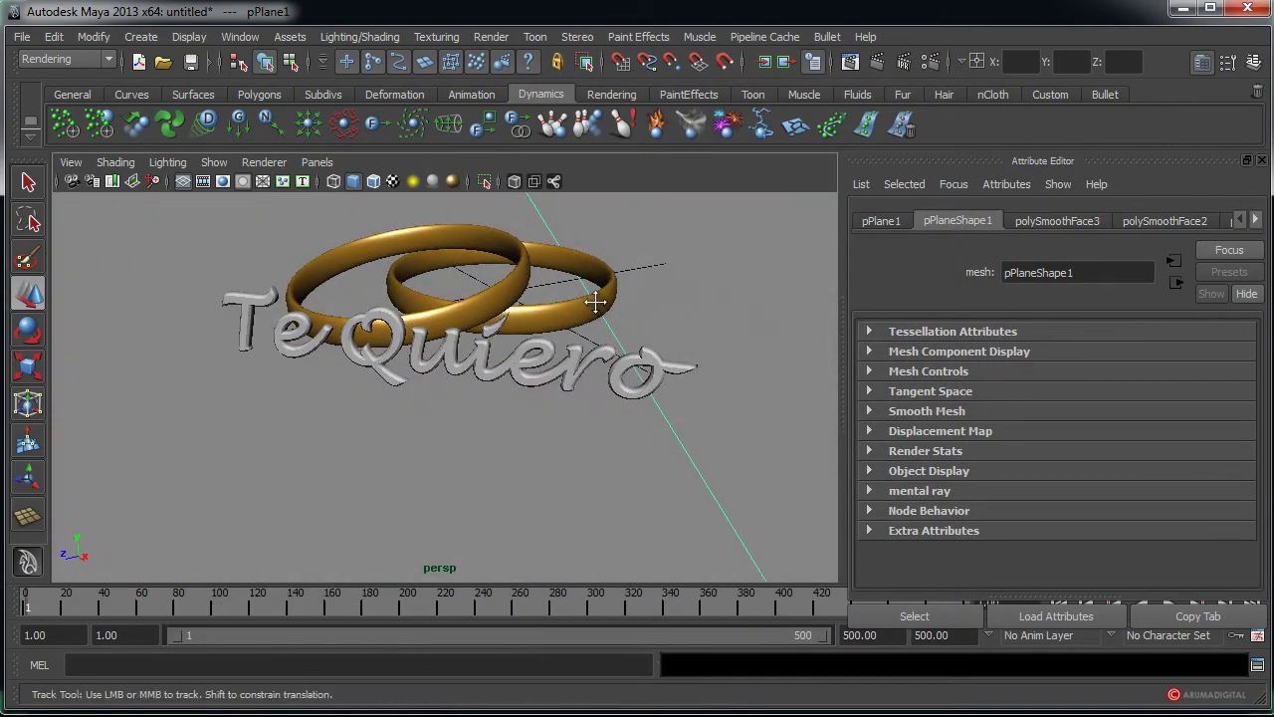
- Reframe the perspective view closer and from a higher angle on the rings and text, and render the current frame
{"action": "middle_click_drag", "start_coordinate": [595, 302], "coordinate": [611, 299], "text": "alt"}
{"action": "right_click_drag", "start_coordinate": [697, 283], "coordinate": [765, 282], "text": "alt"}
{"action": "middle_click_drag", "start_coordinate": [749, 298], "coordinate": [745, 322], "text": "alt"}
{"action": "left_click_drag", "start_coordinate": [745, 322], "coordinate": [697, 348], "text": "alt"}
{"action": "right_click_drag", "start_coordinate": [686, 364], "coordinate": [718, 356], "text": "alt"}
{"action": "middle_click_drag", "start_coordinate": [719, 355], "coordinate": [721, 348], "text": "alt"}
{"action": "mouse_move", "coordinate": [697, 368]}
{"action": "left_mouse_down", "text": "alt"}
{"action": "mouse_move", "coordinate": [677, 389]}
{"action": "mouse_move", "coordinate": [687, 374]}
{"action": "left_mouse_up", "text": "alt"}
{"action": "middle_click_drag", "start_coordinate": [702, 334], "coordinate": [674, 406], "text": "alt"}
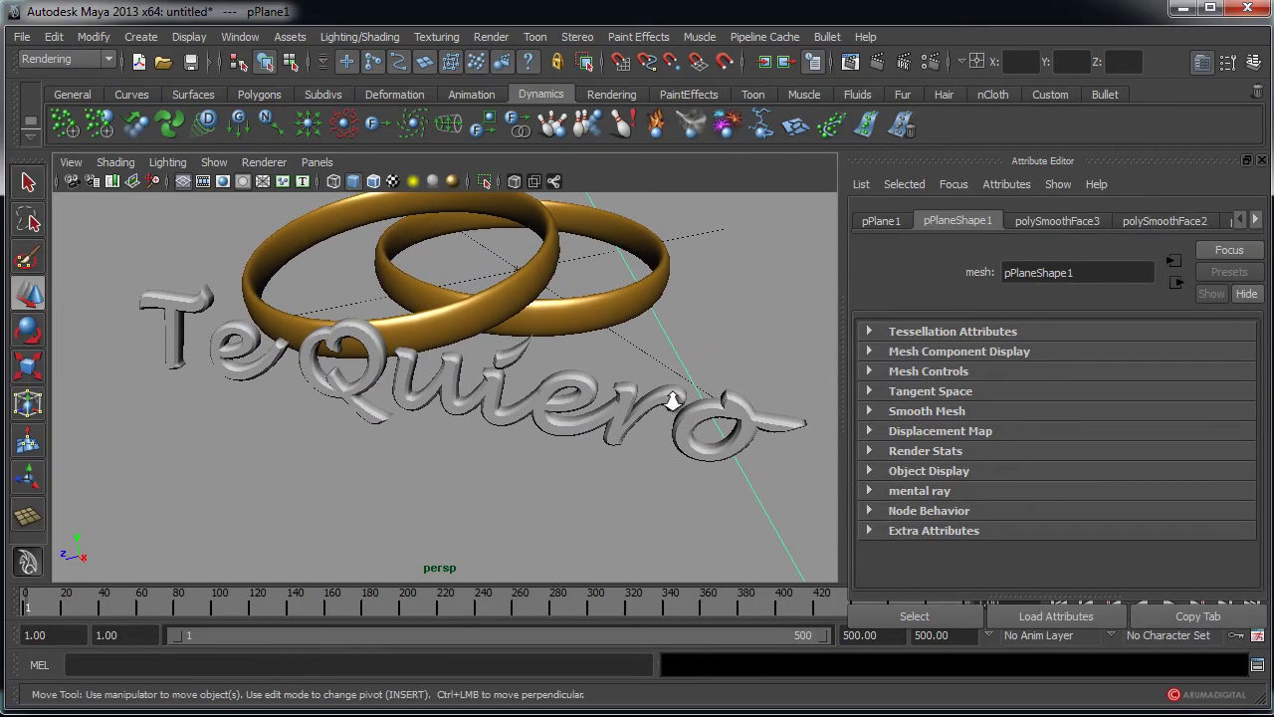
{"action": "right_click_drag", "start_coordinate": [680, 405], "coordinate": [669, 402], "text": "alt"}
{"action": "left_click", "coordinate": [505, 34]}
{"action": "left_click", "coordinate": [543, 64]}
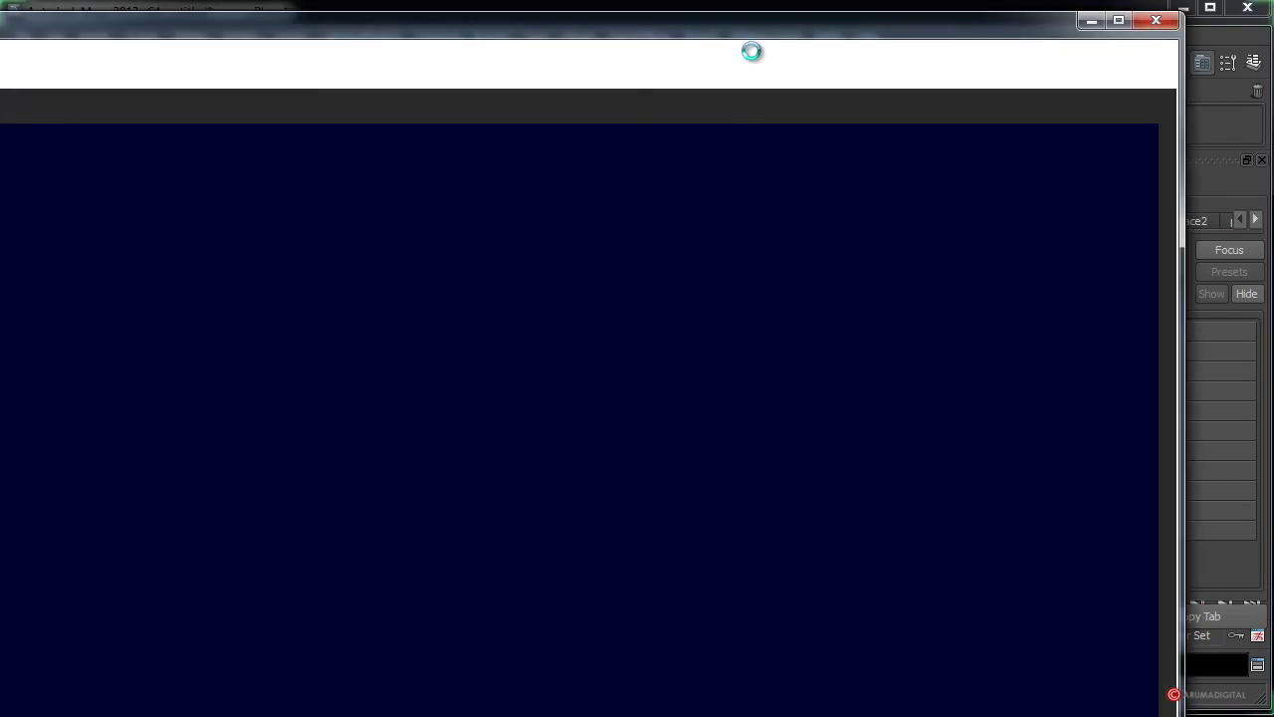